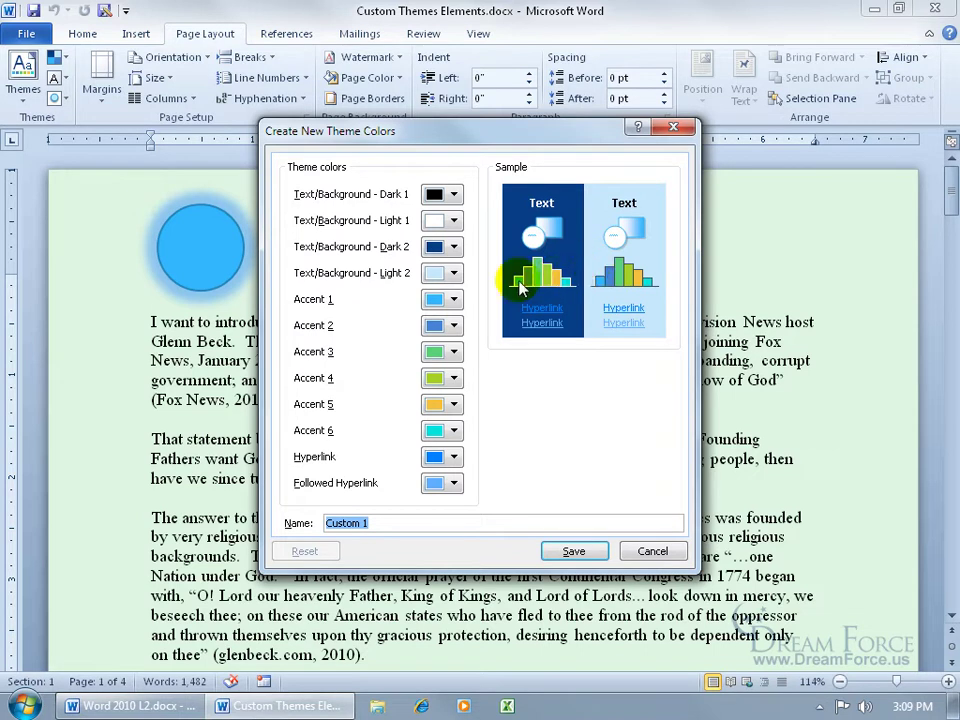
- Set Light 2 to pale olive green, Dark 1 blue, Dark 2 green and Light 1 orange
click(453, 273)
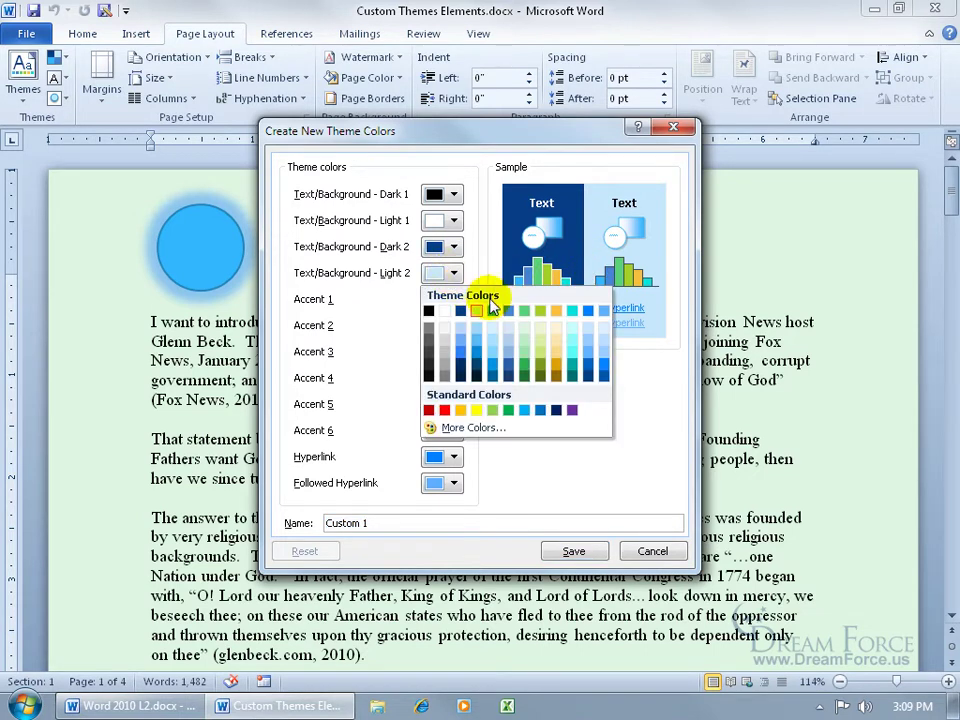
click(541, 327)
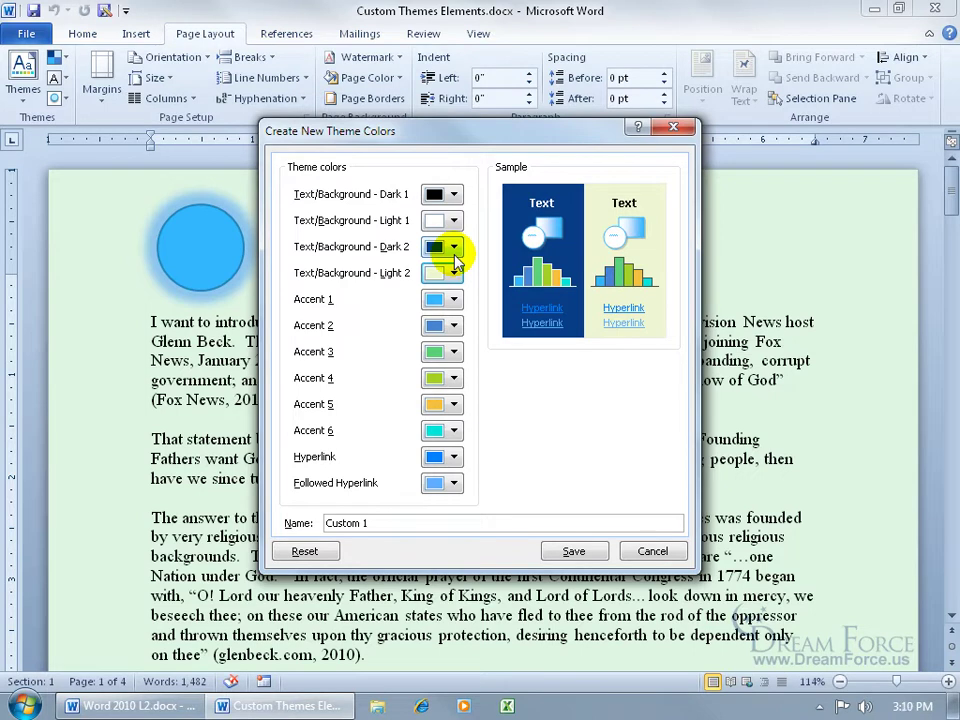
click(453, 194)
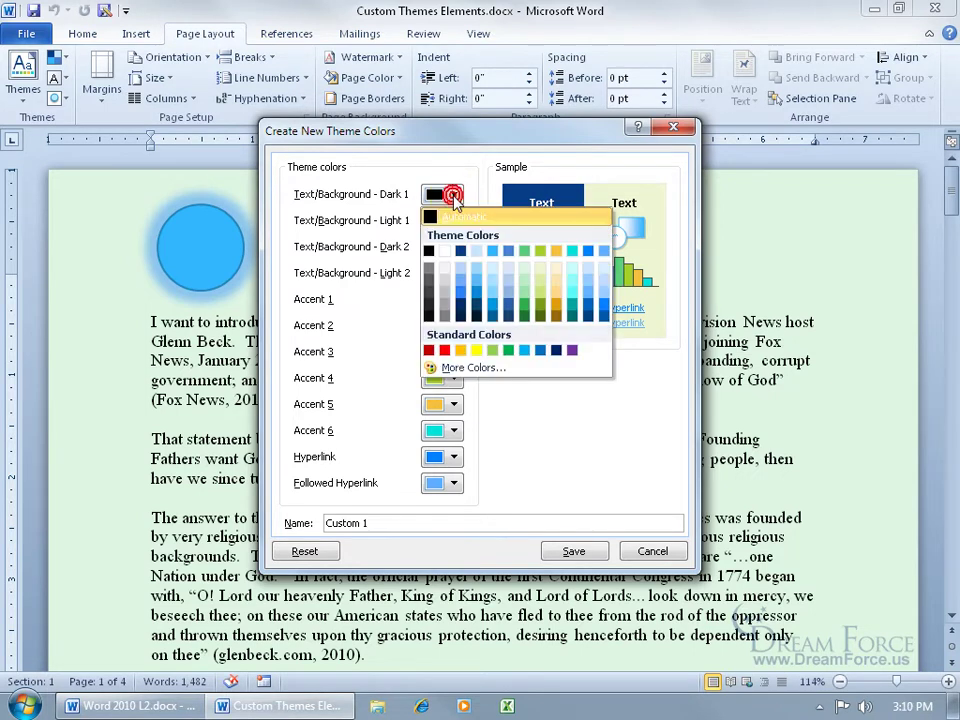
click(459, 292)
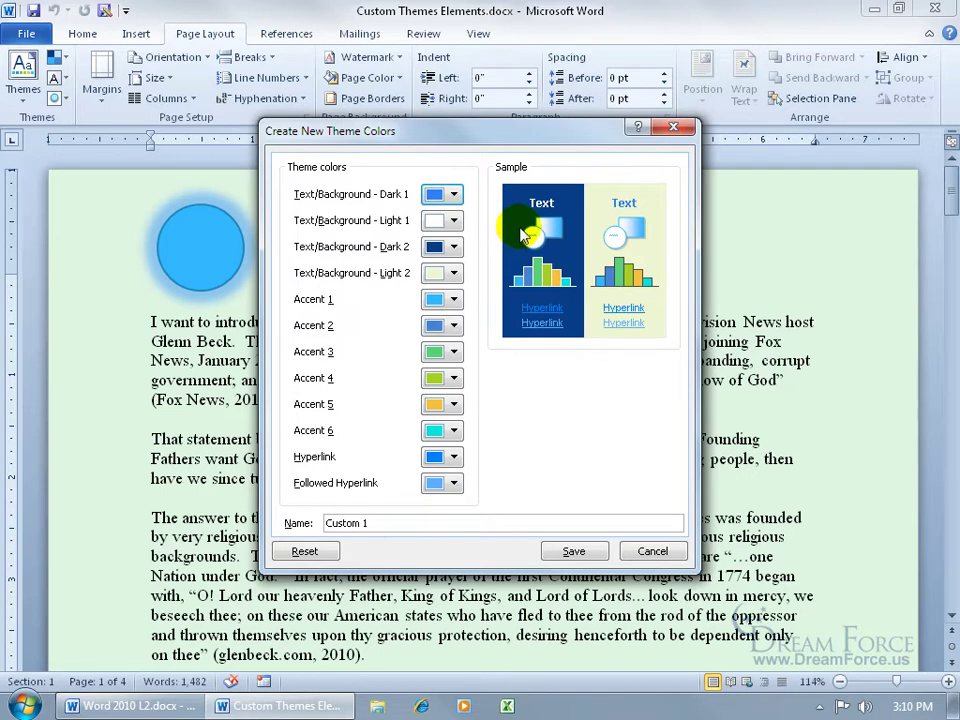
click(454, 247)
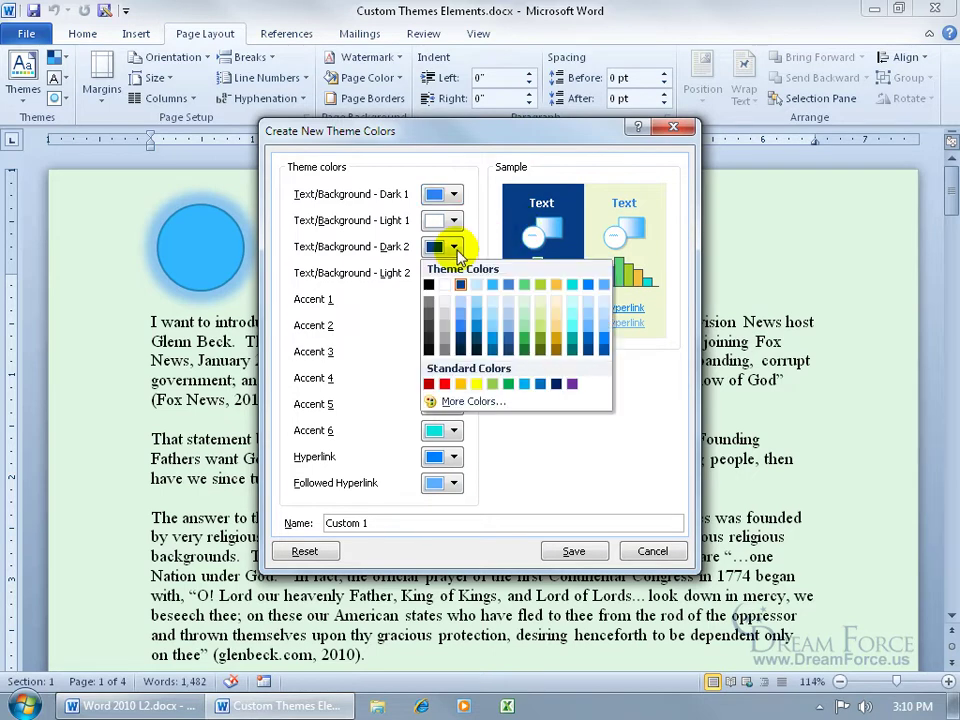
click(524, 337)
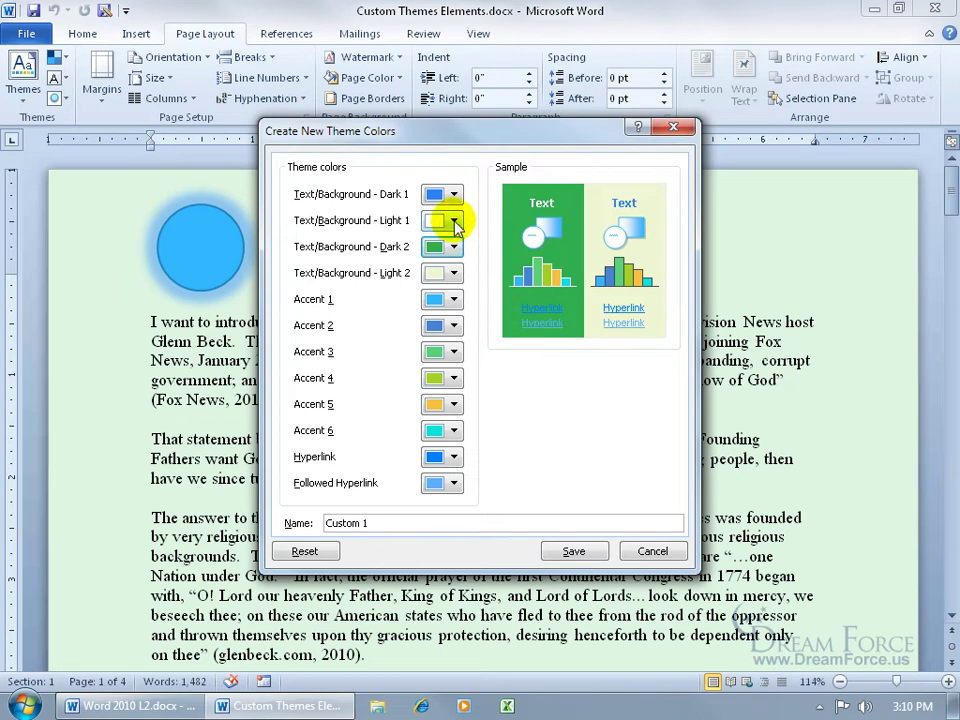
click(454, 221)
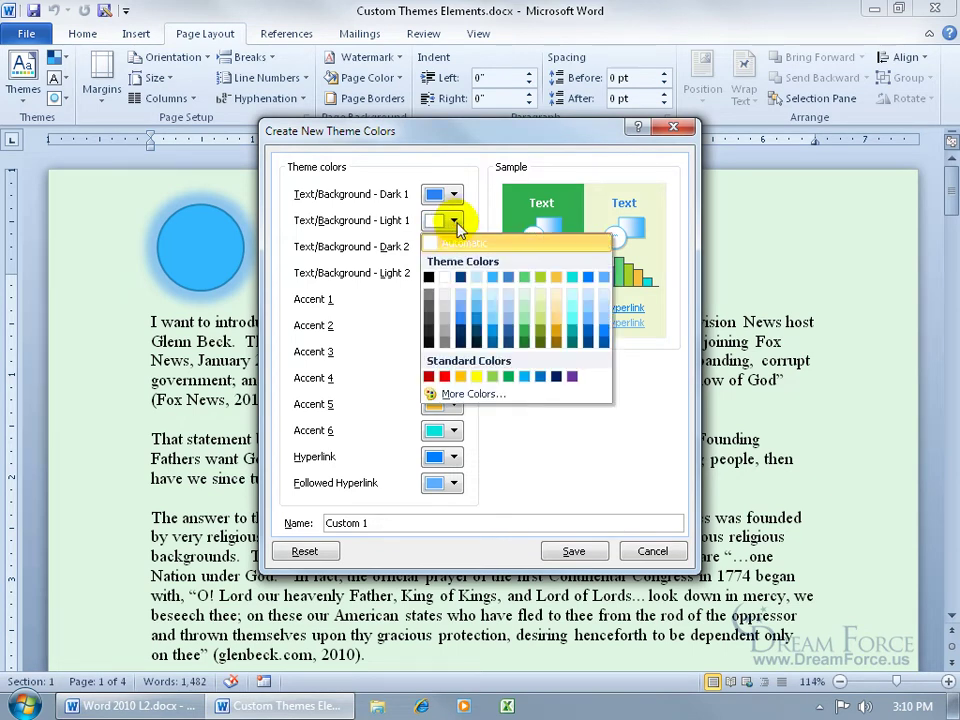
click(556, 279)
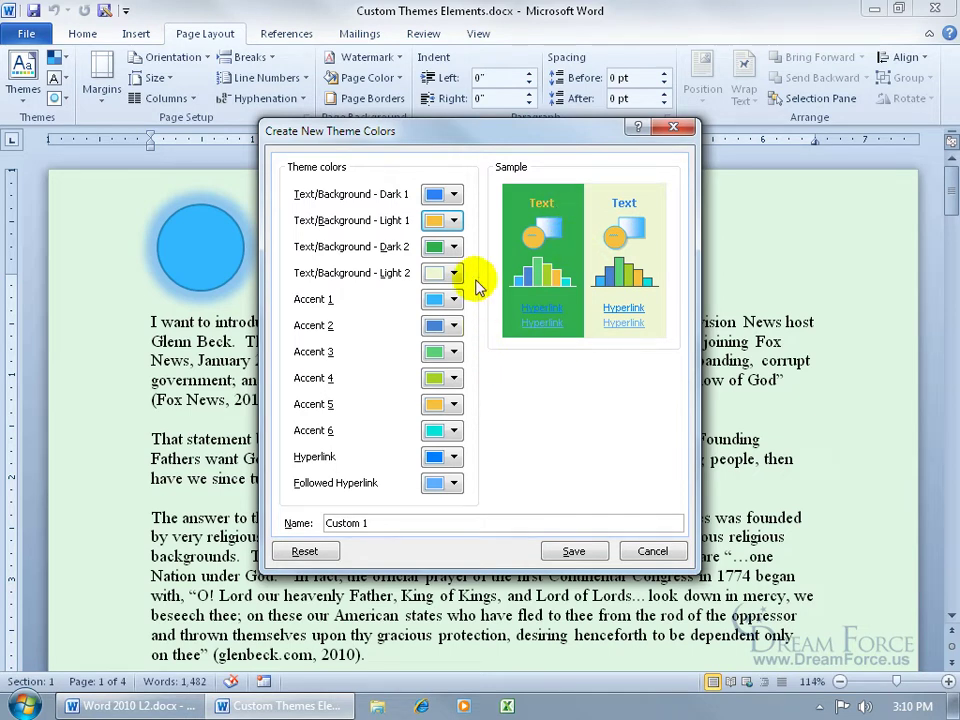
- Name the colour set 'Spiffy Colours' and save it
drag(435, 525, 317, 525)
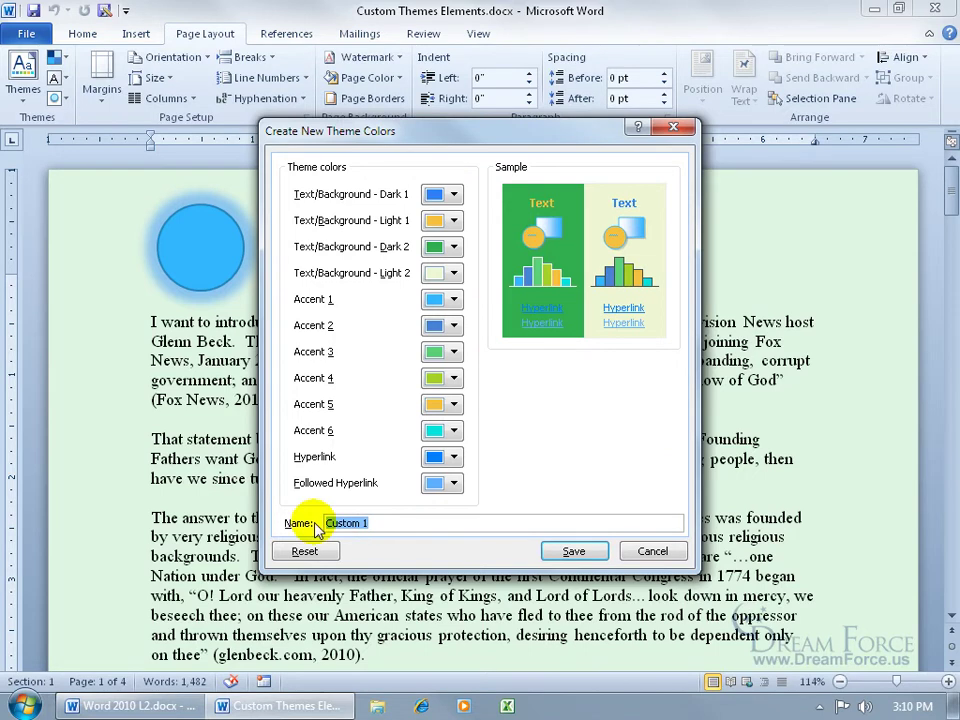
text(Spiffy C)
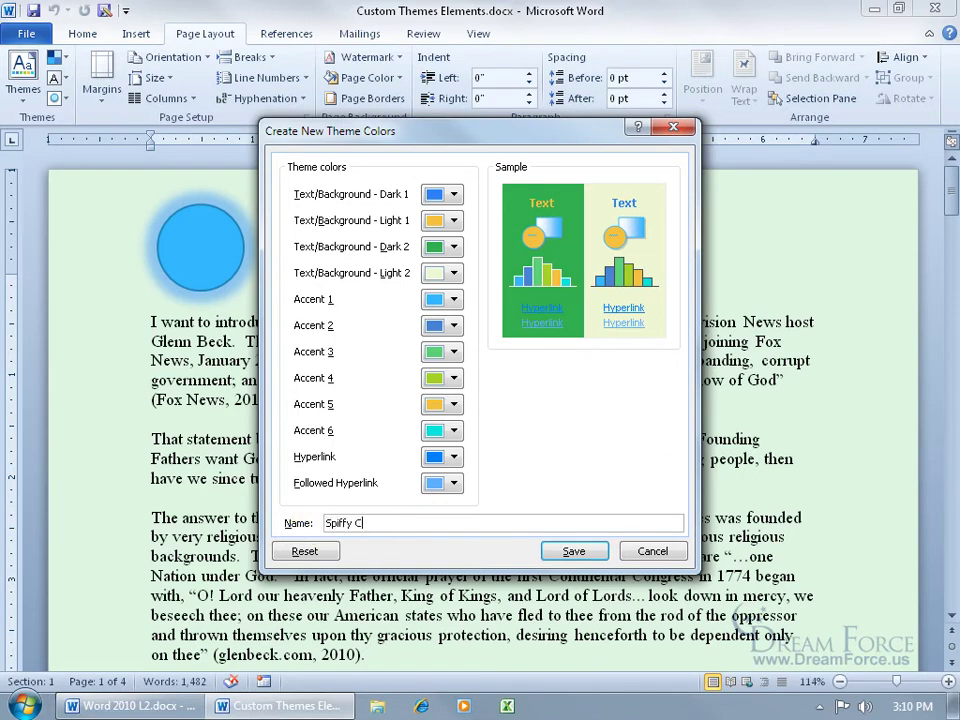
text(olours)
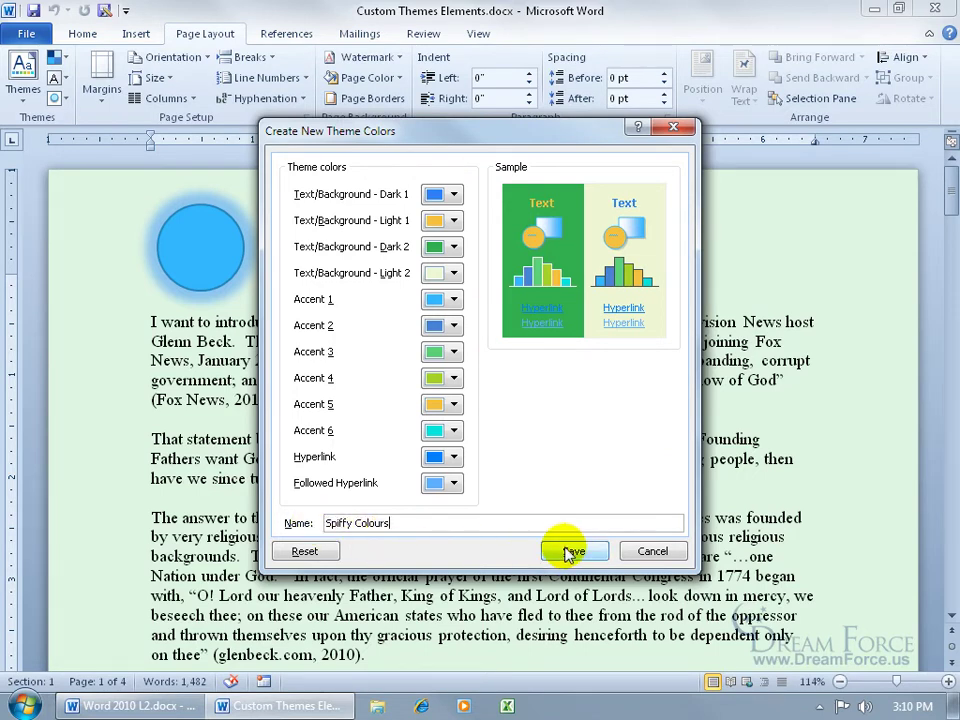
click(572, 551)
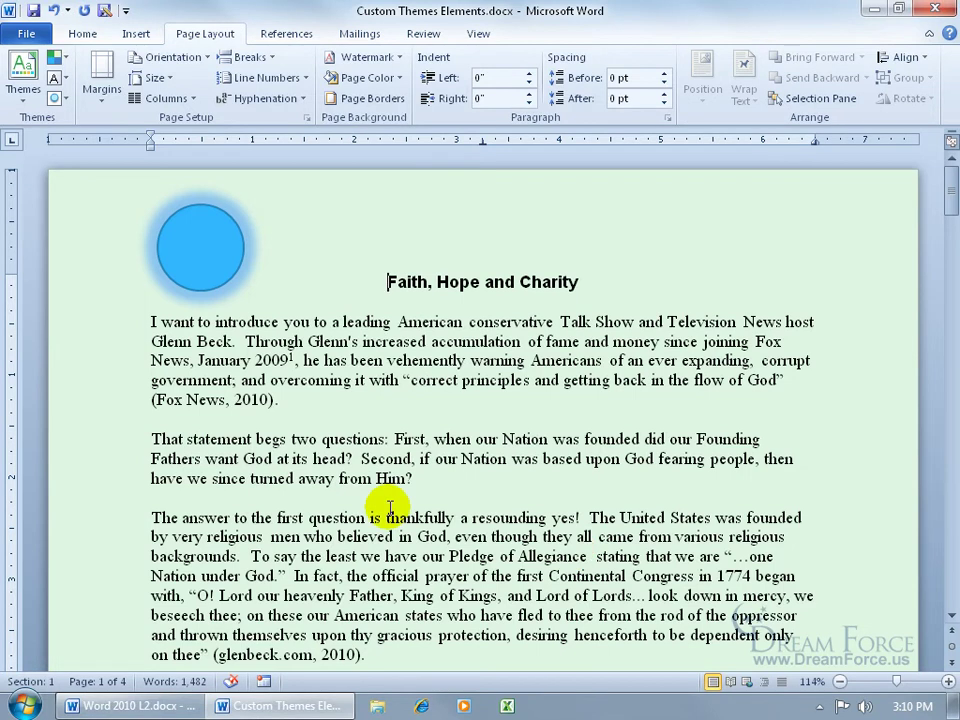
- Apply the Spiffy Colours theme colours and start a new custom theme font set
click(57, 57)
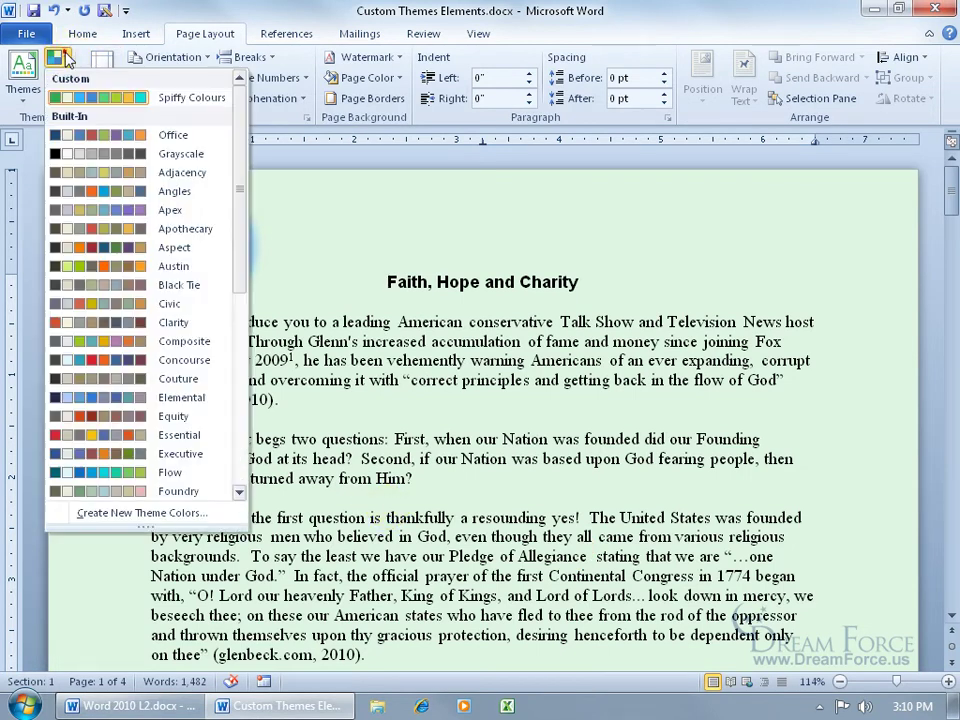
click(141, 97)
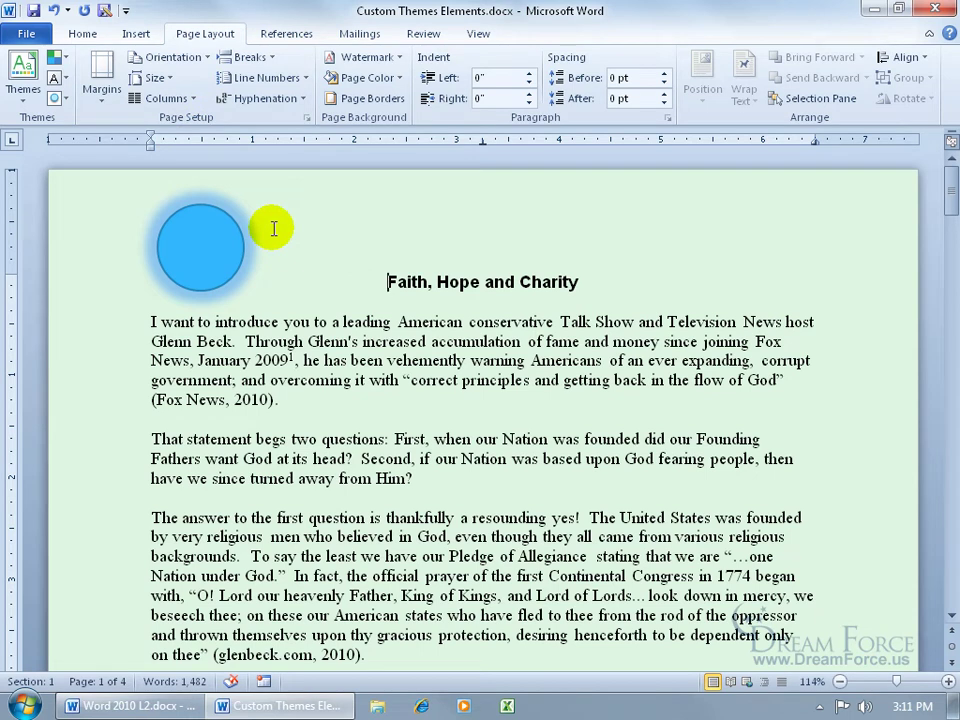
click(56, 79)
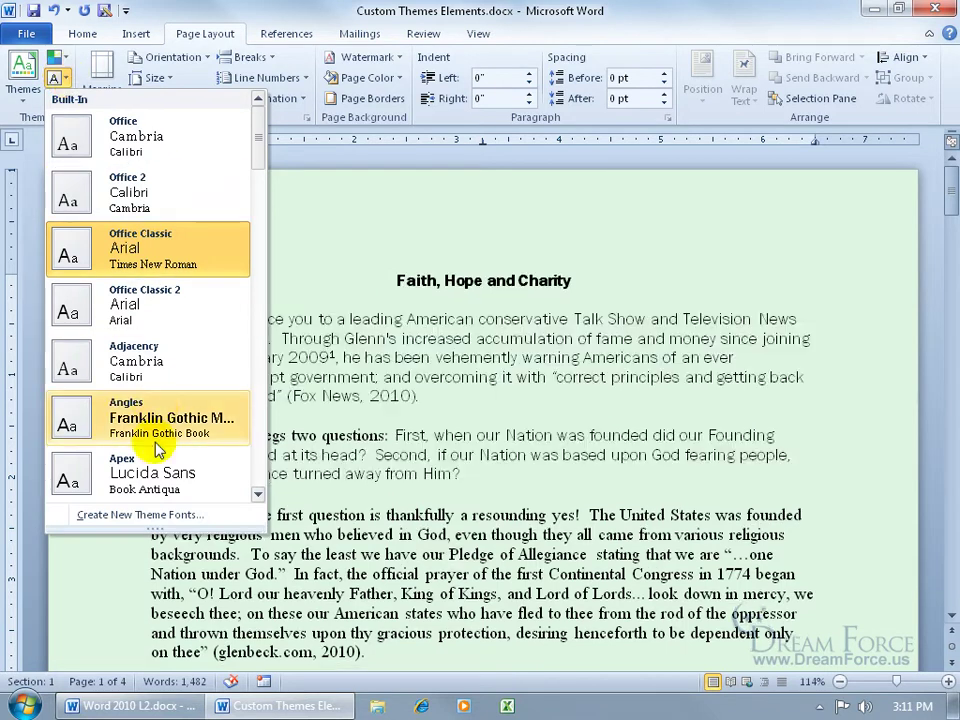
click(153, 516)
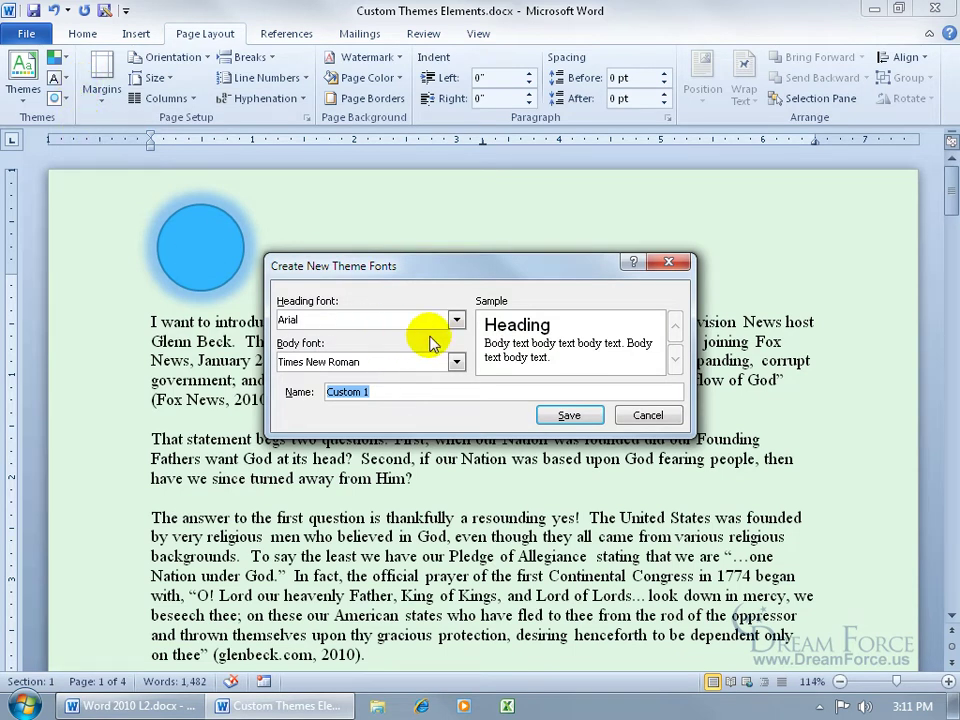
- Set the heading font to Berlin Sans FB and the body font to Tahoma
click(456, 320)
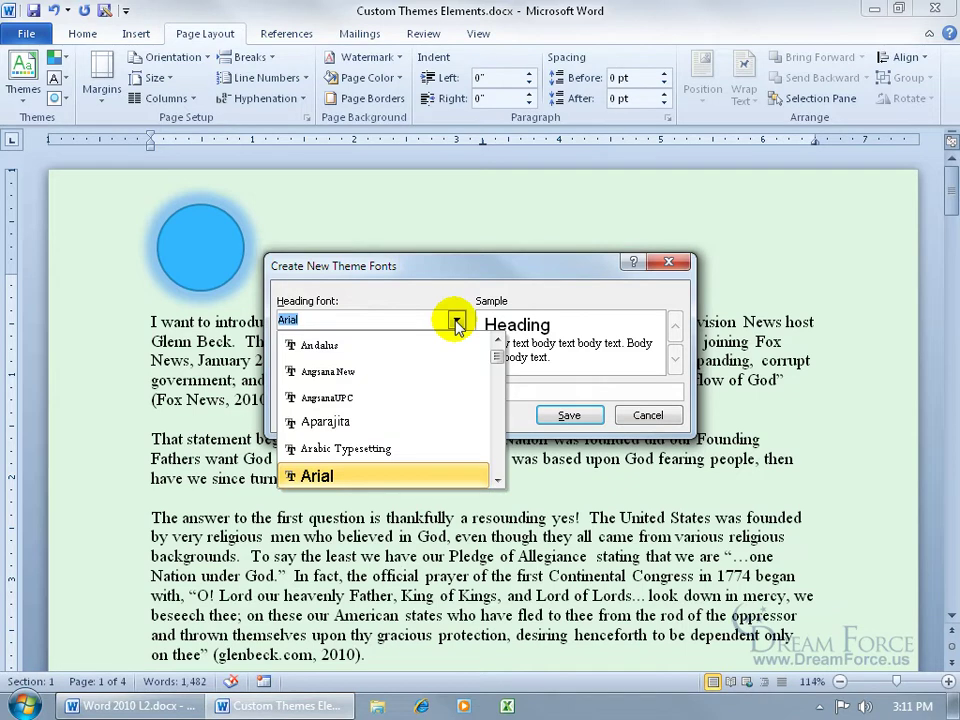
drag(495, 350, 497, 363)
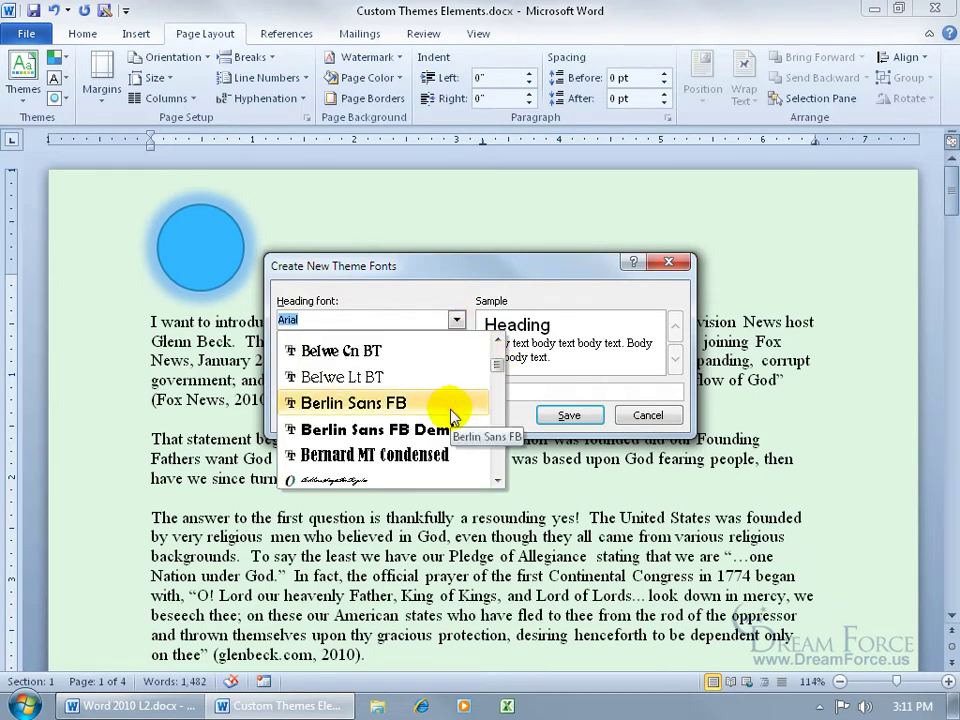
click(450, 408)
click(456, 362)
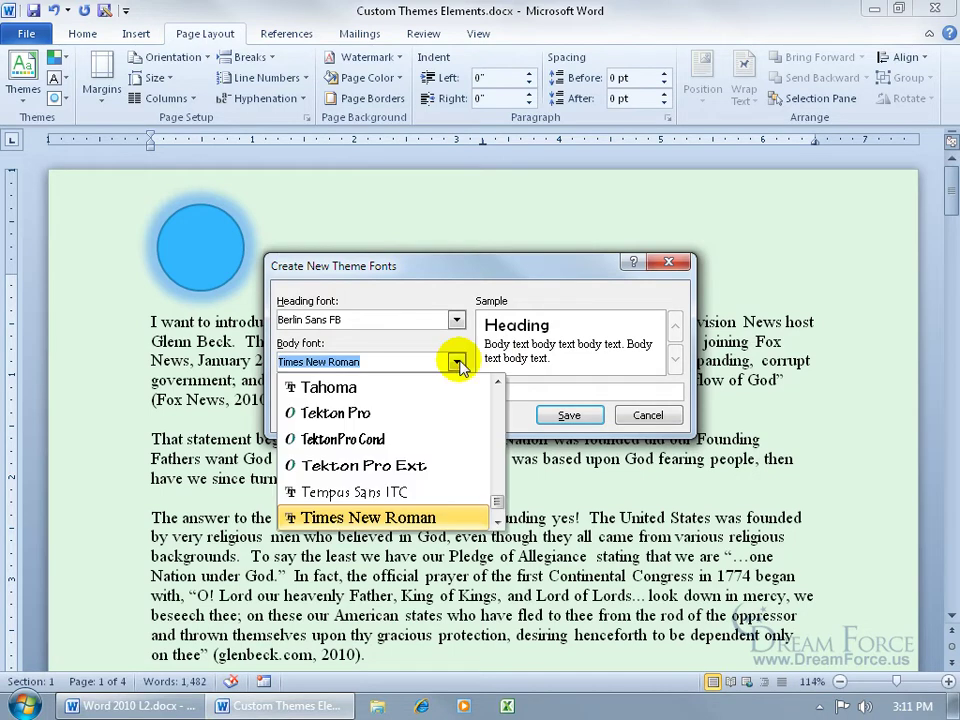
click(429, 387)
- Name the font set 'Kooky' and save it to the document
drag(406, 393, 322, 398)
text(Kooky)
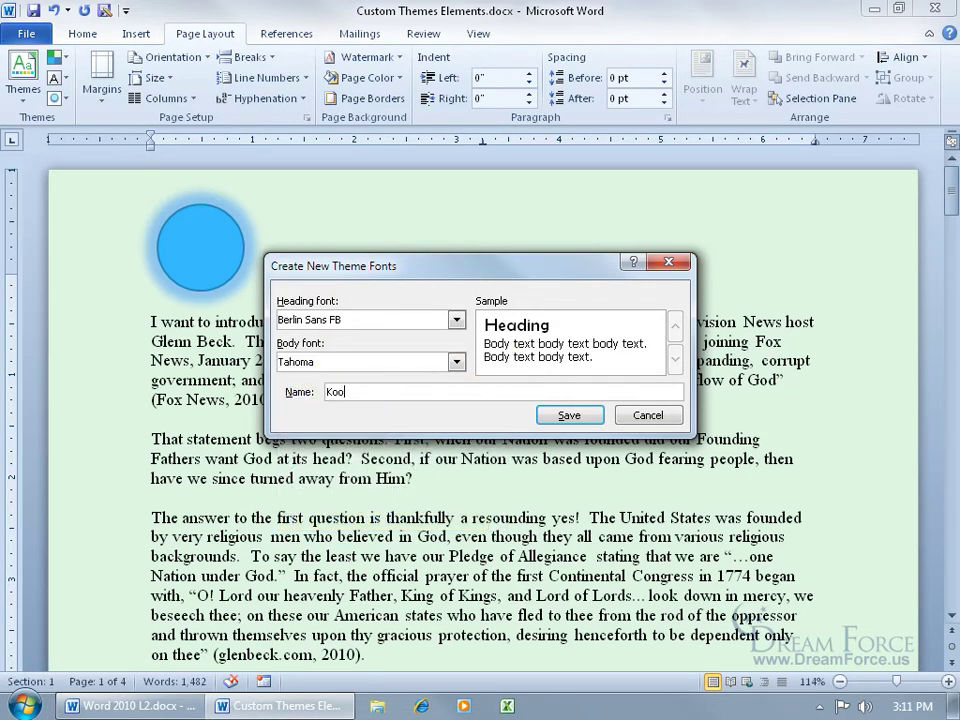
click(566, 415)
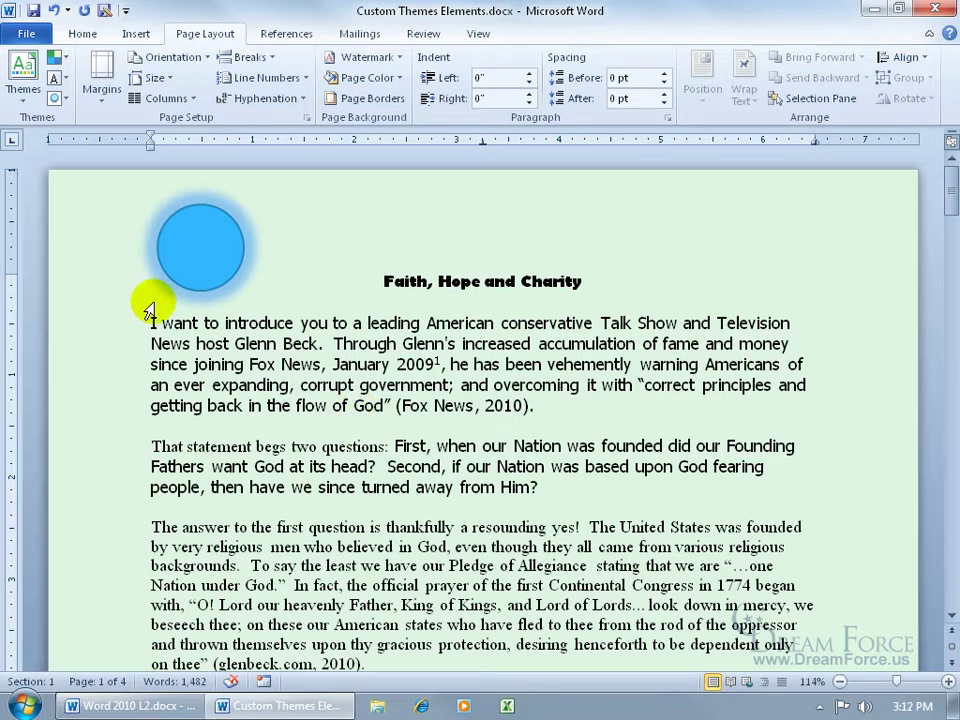
- Switch the theme fonts to Office Classic and apply the Metro theme effects
click(60, 78)
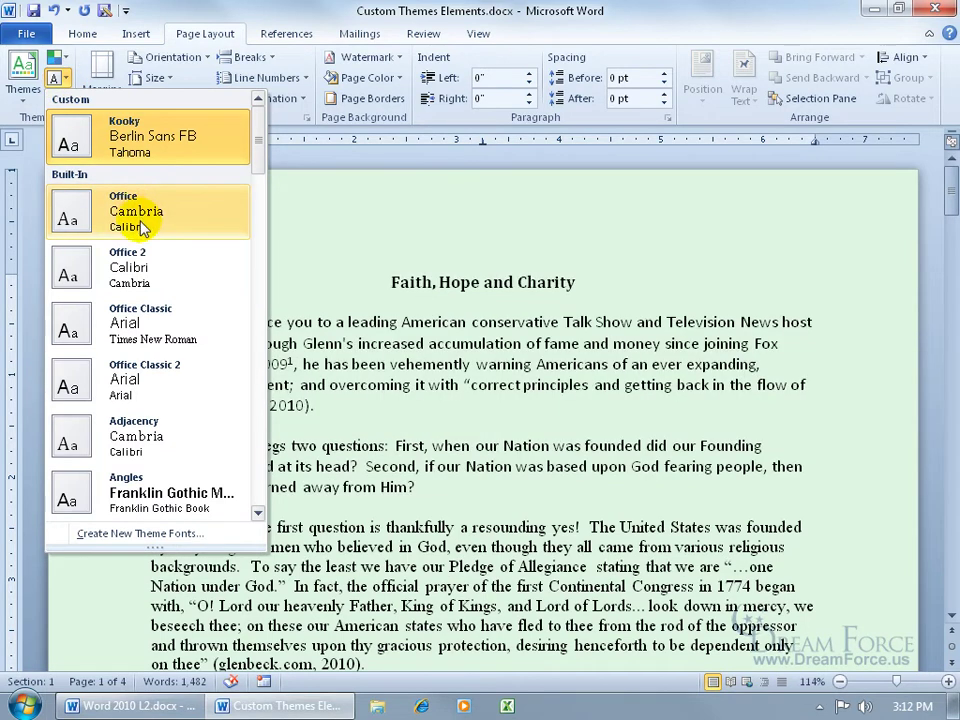
click(157, 338)
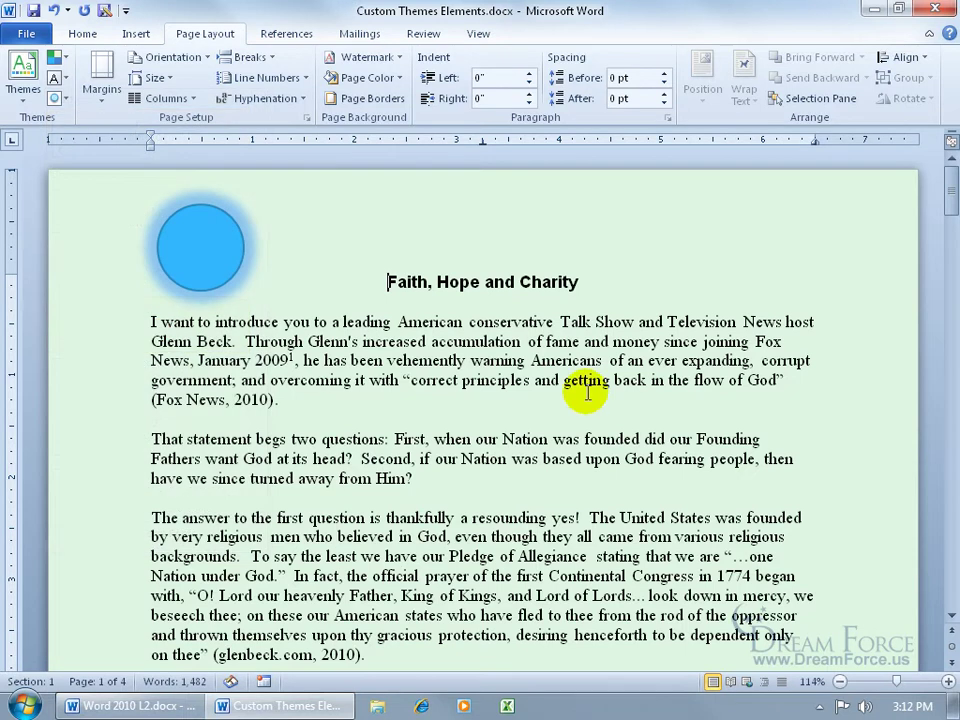
click(62, 98)
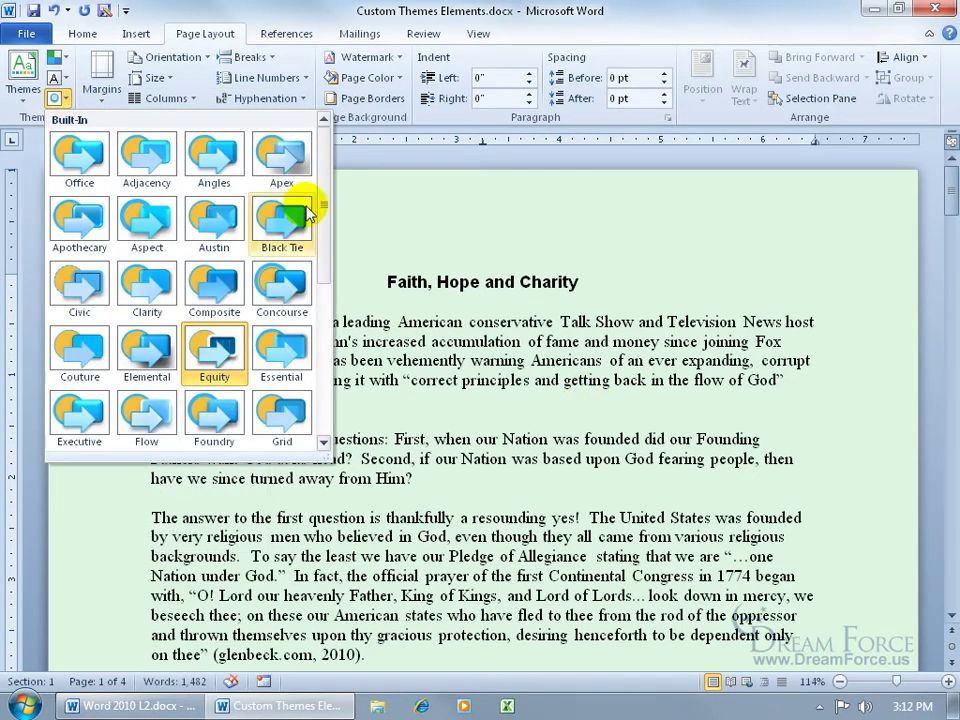
drag(321, 189, 340, 383)
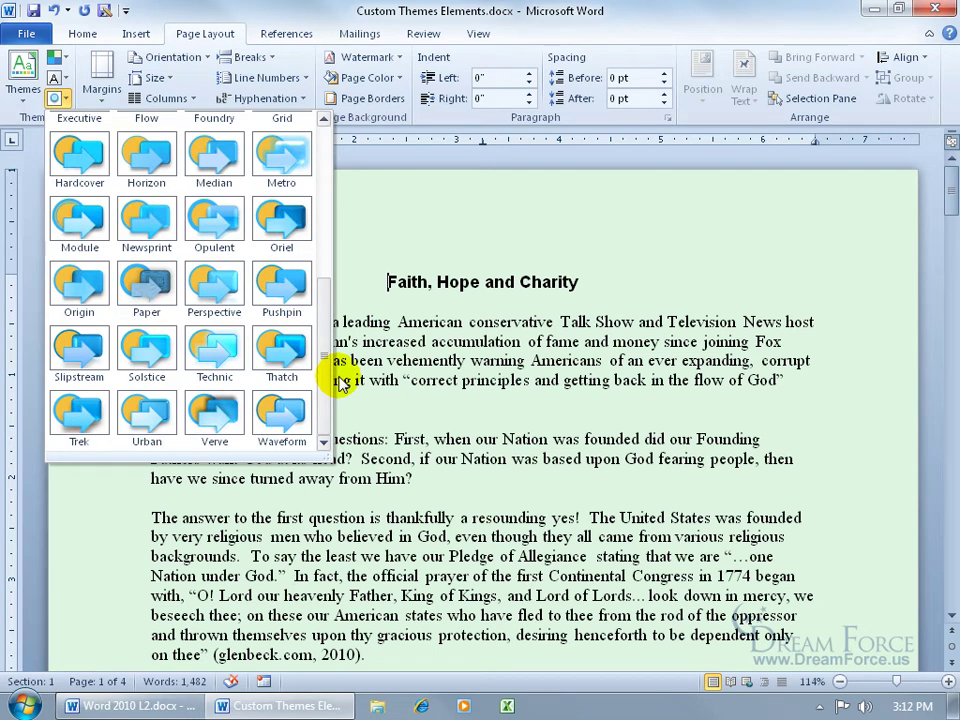
drag(326, 336, 325, 265)
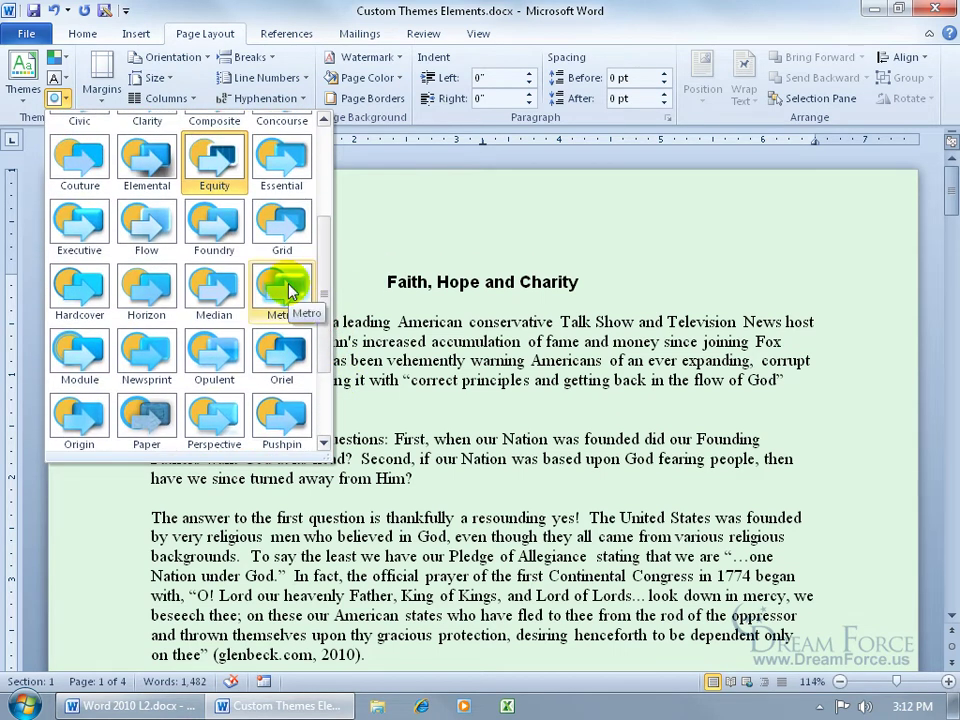
click(288, 283)
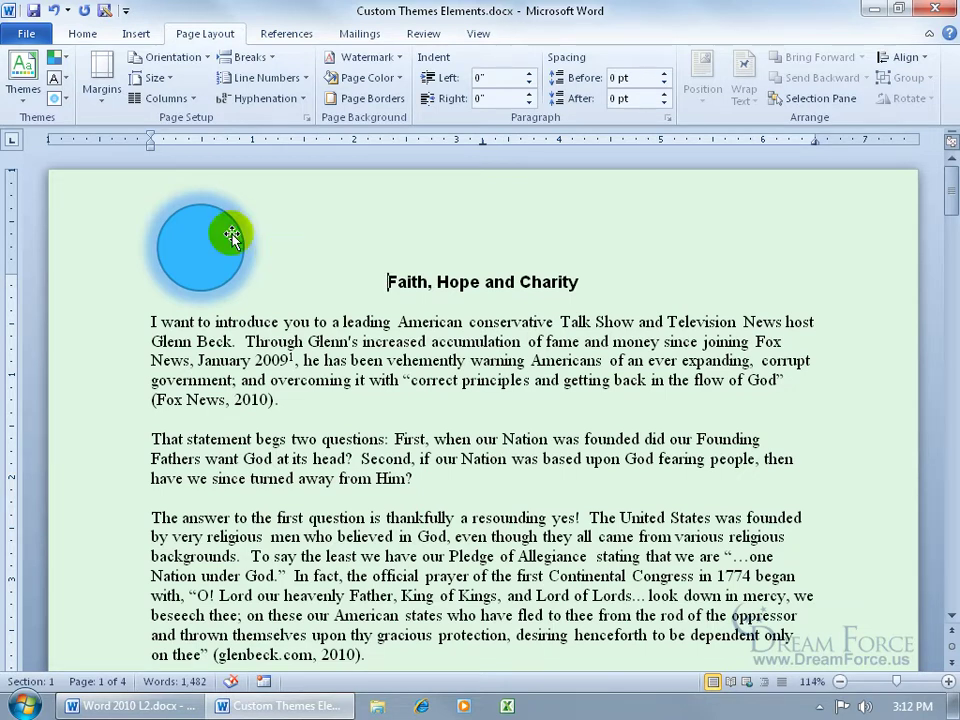
- Delete the custom Spiffy Colours theme colour set
click(58, 58)
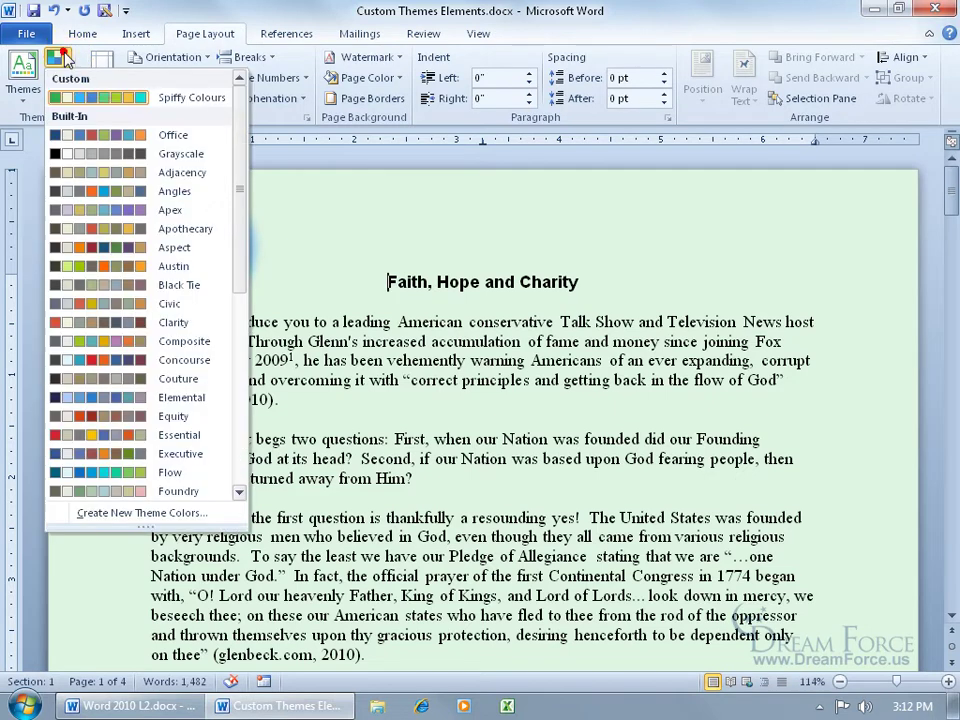
right_click(102, 96)
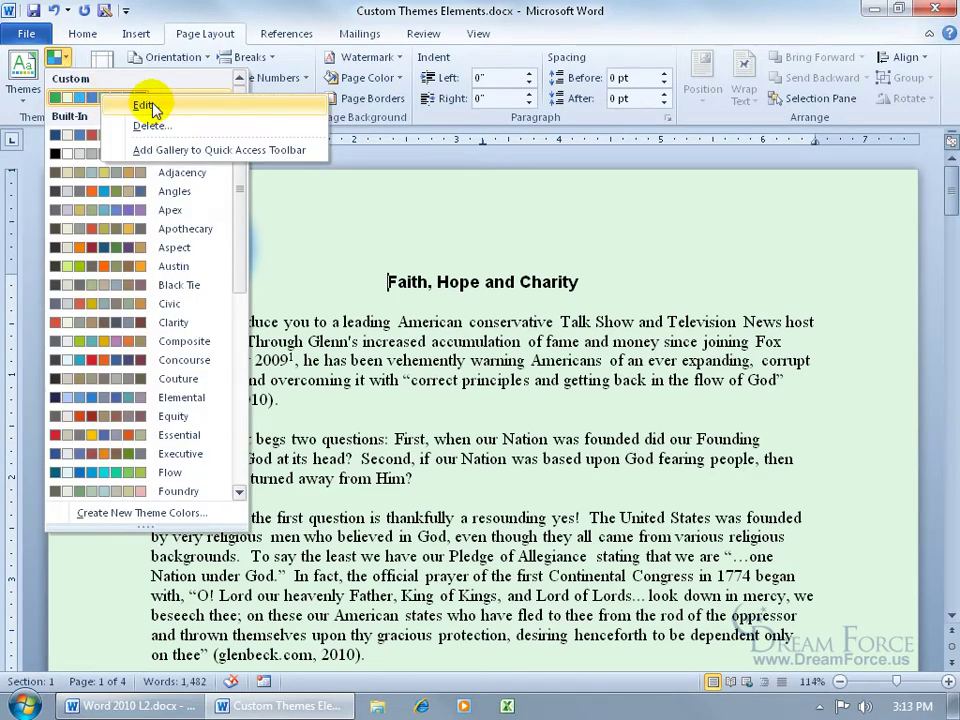
click(152, 125)
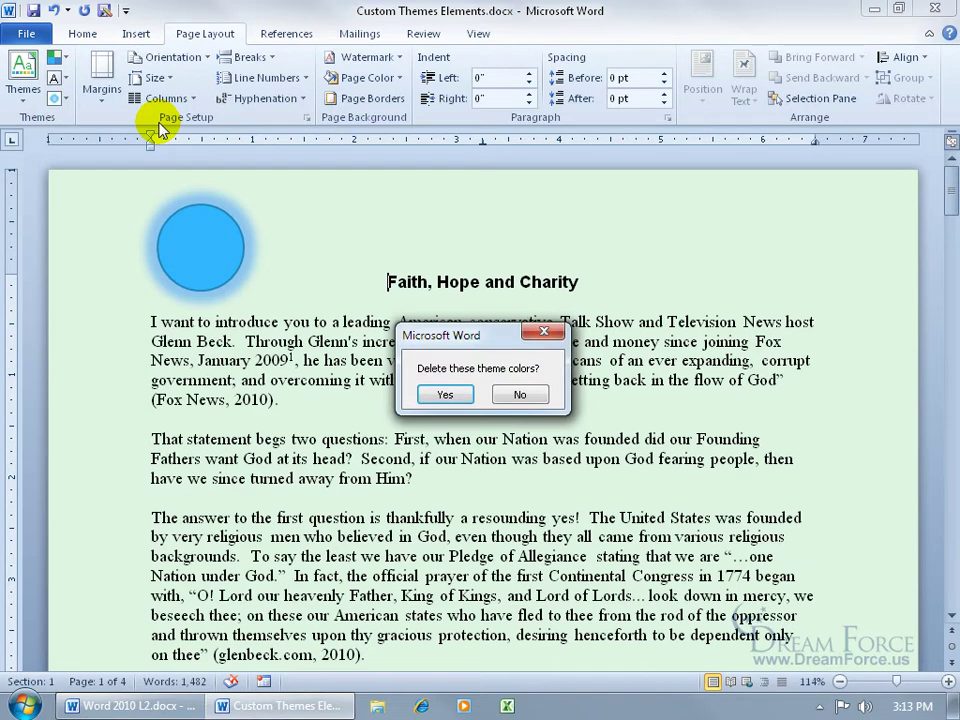
click(445, 396)
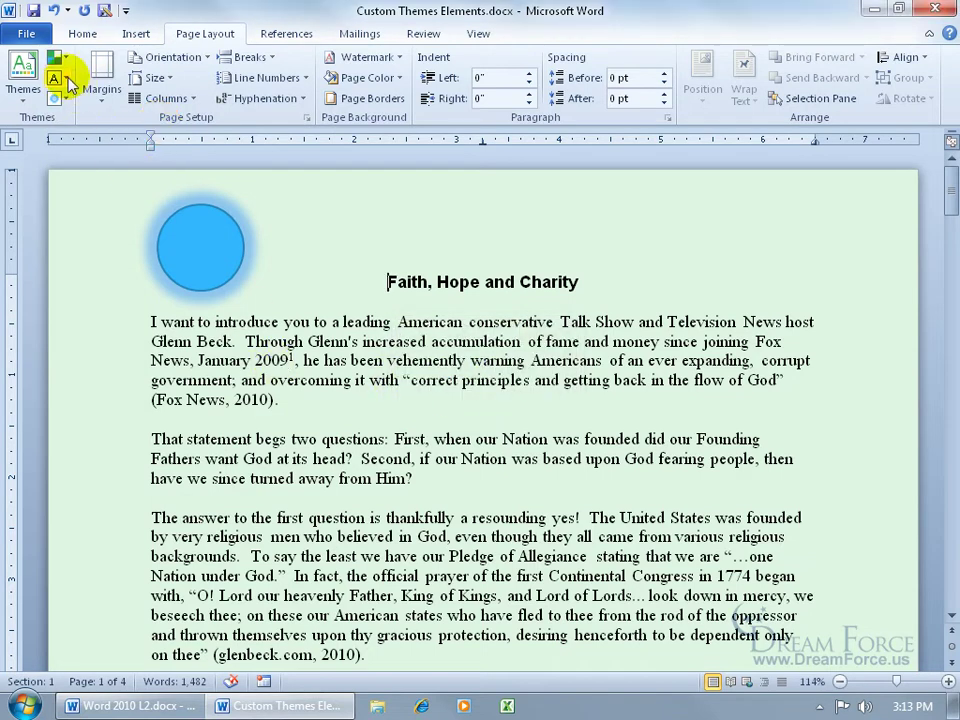
- Delete the custom Kooky theme font set
click(60, 78)
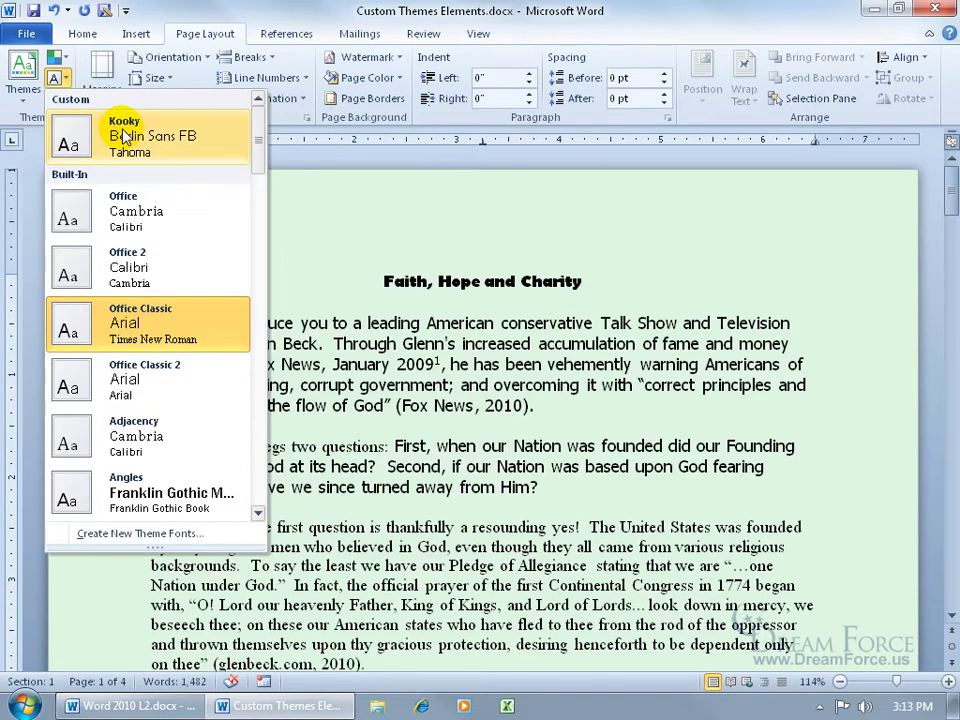
right_click(122, 135)
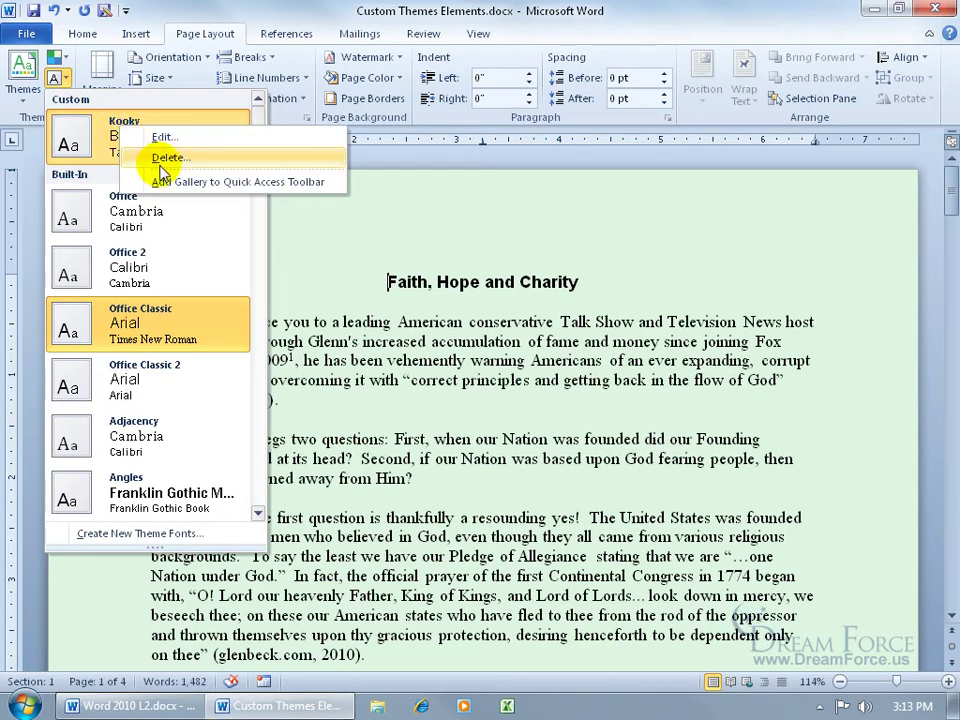
click(160, 158)
click(441, 394)
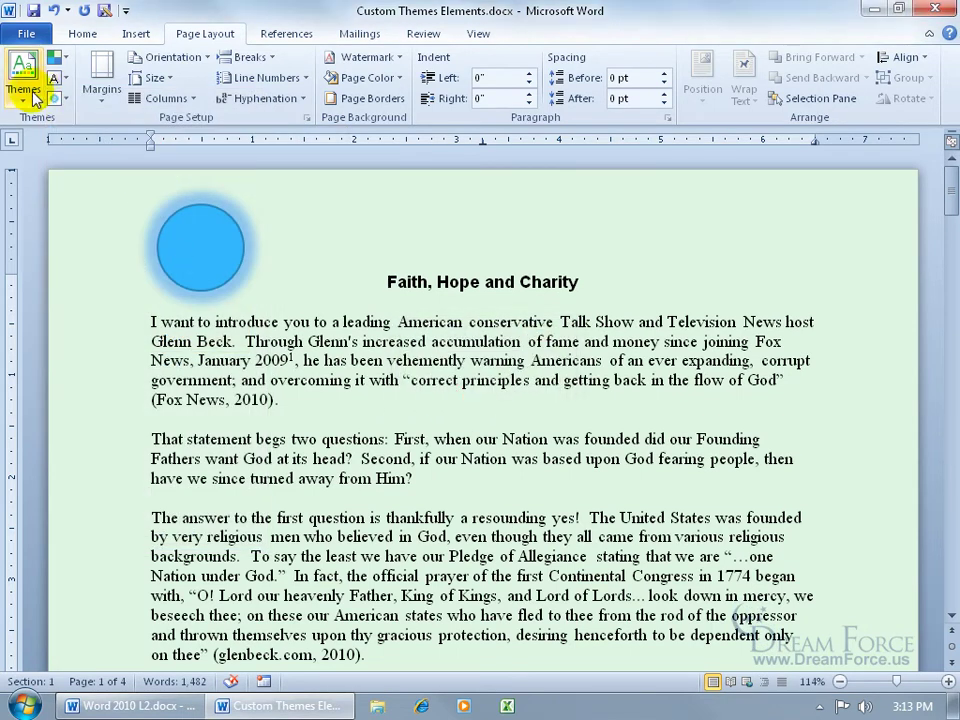
- Delete the custom Spiffy theme and apply the built-in Austin theme
click(27, 88)
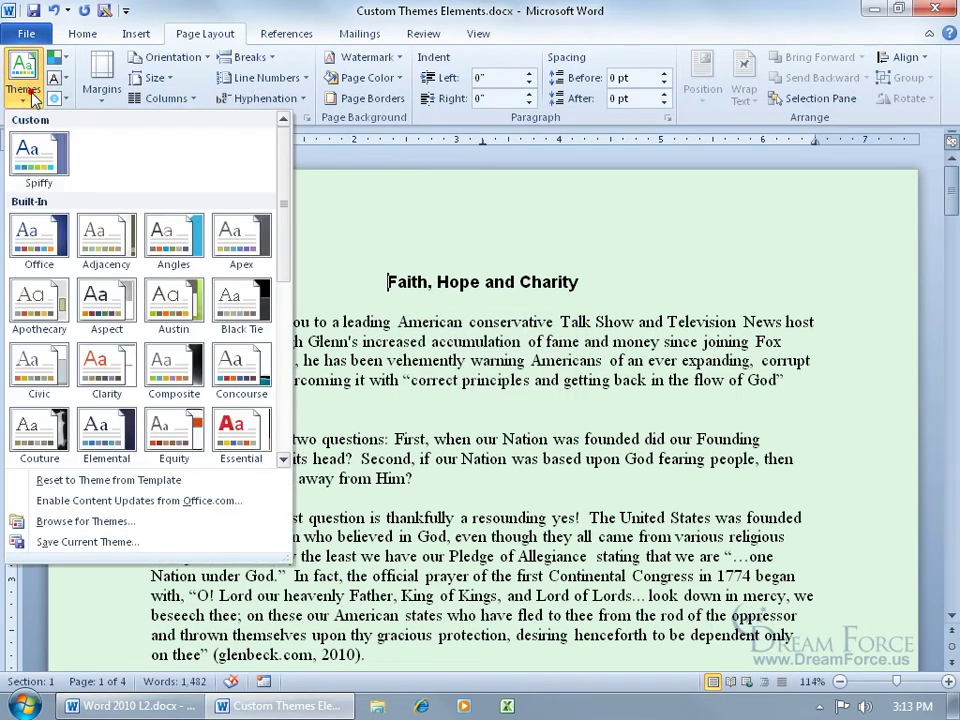
right_click(52, 166)
click(88, 162)
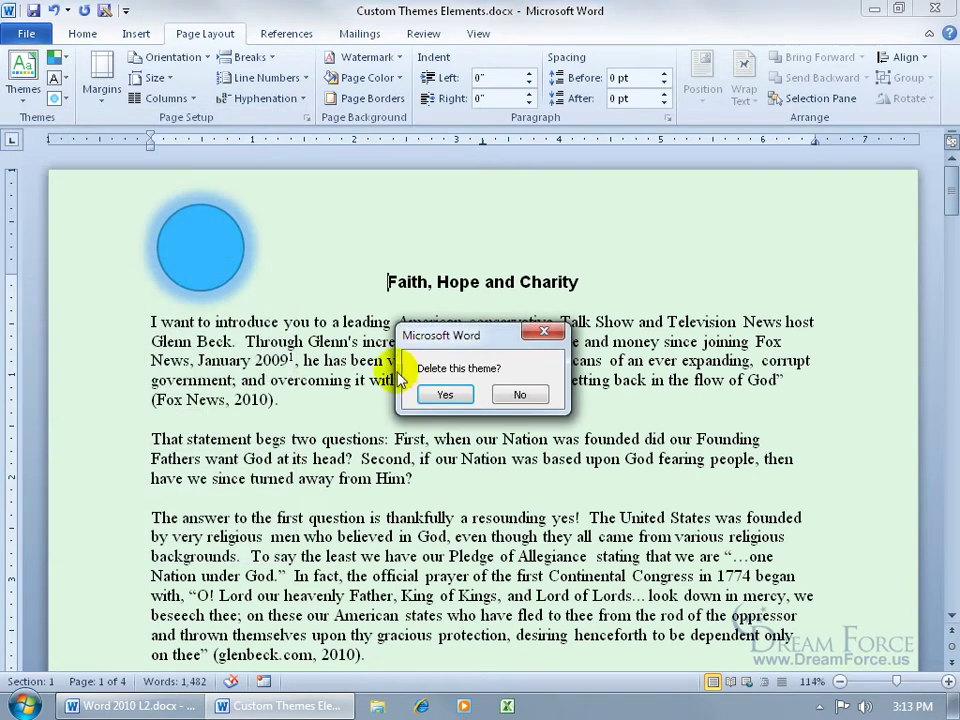
click(446, 393)
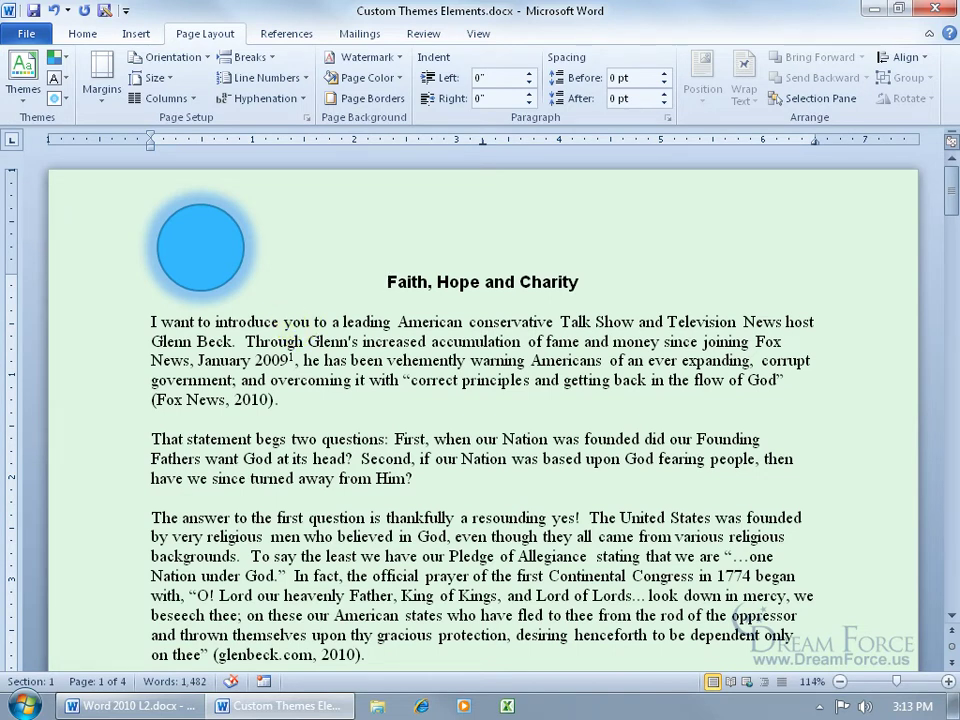
click(24, 78)
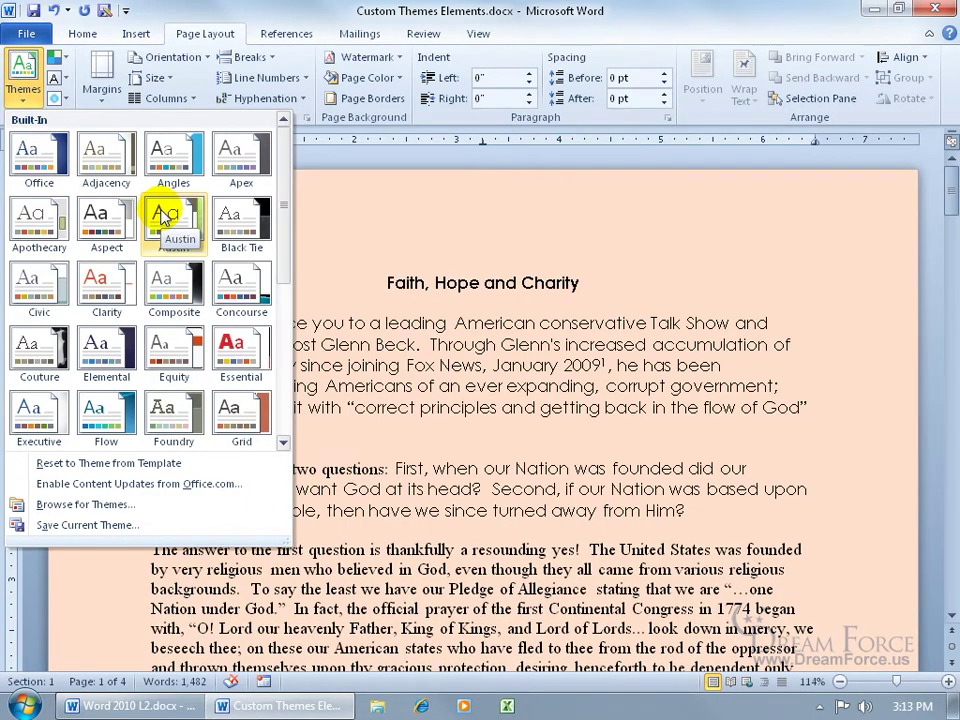
click(163, 215)
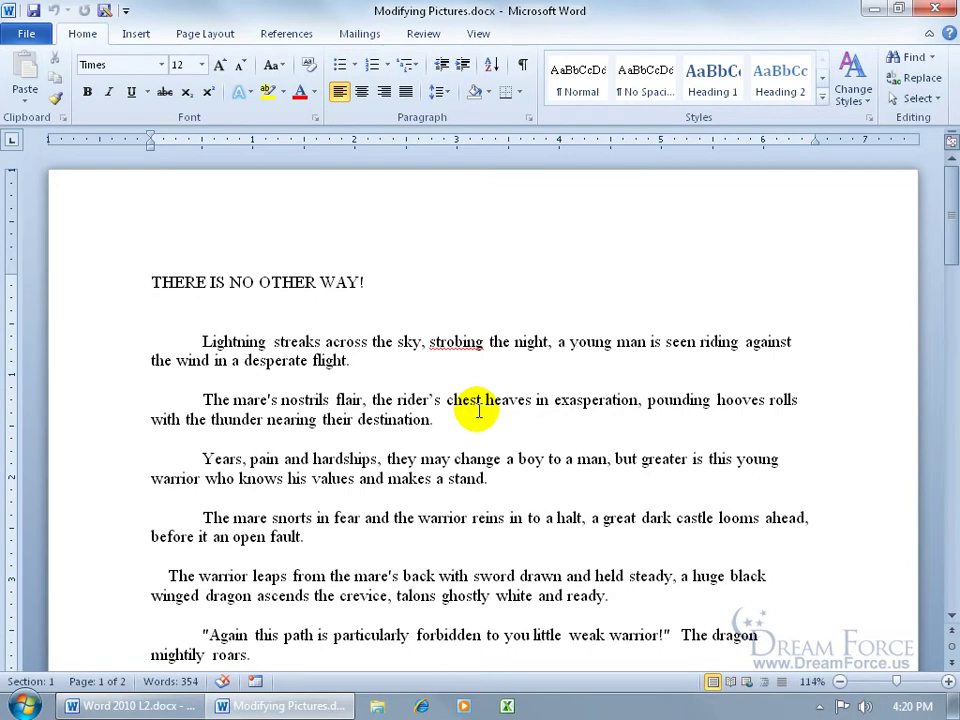
- Place the cursor on the blank line below the winged dragon paragraph and show the Insert tools
drag(945, 229, 953, 227)
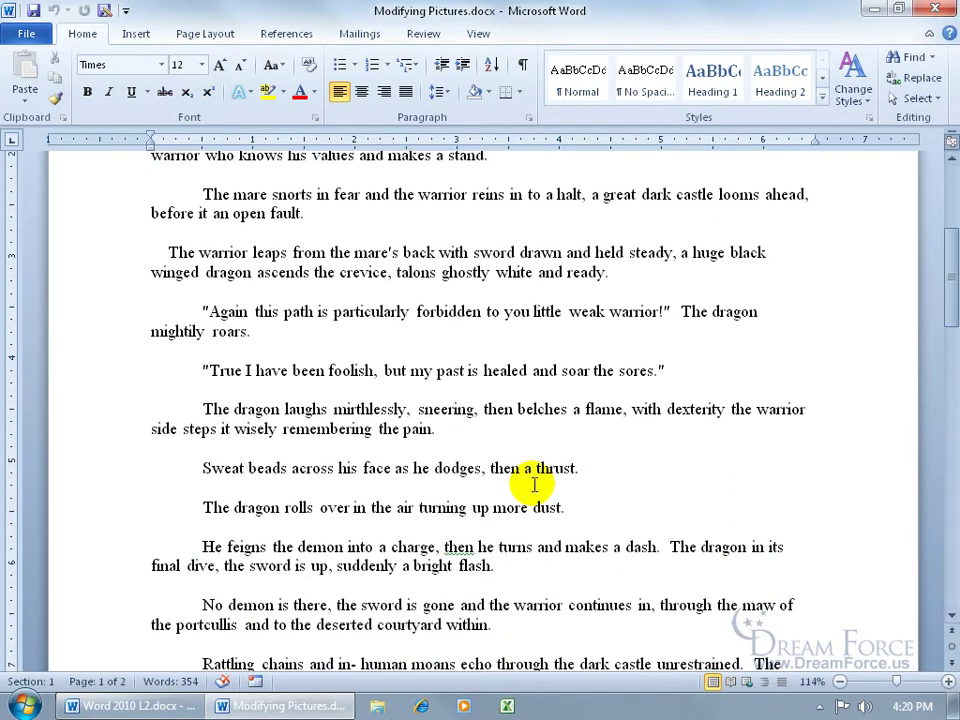
click(158, 291)
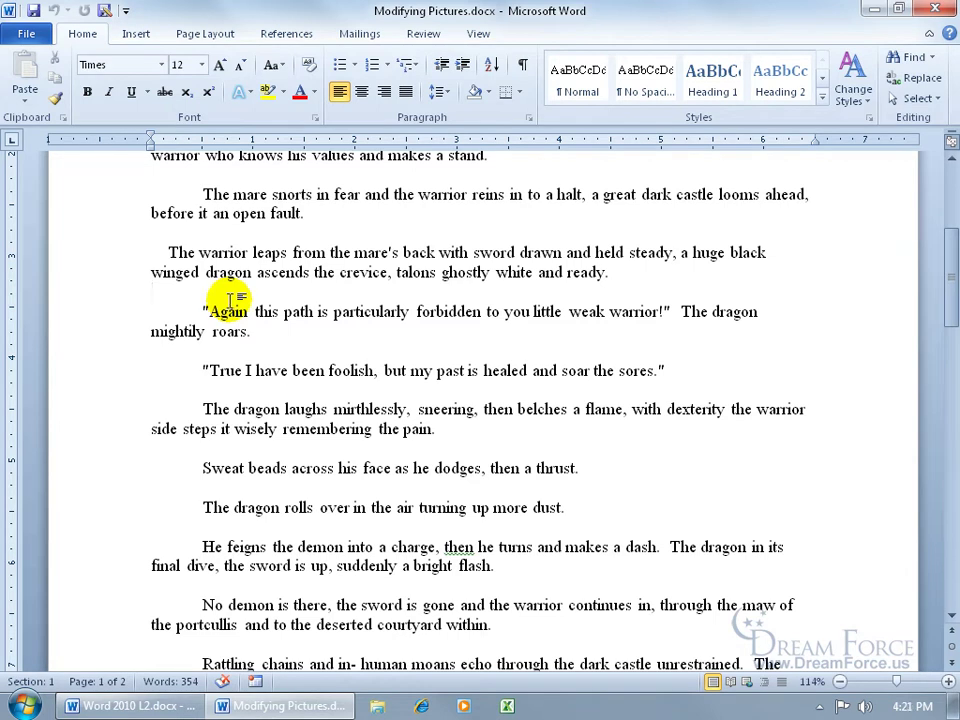
click(135, 34)
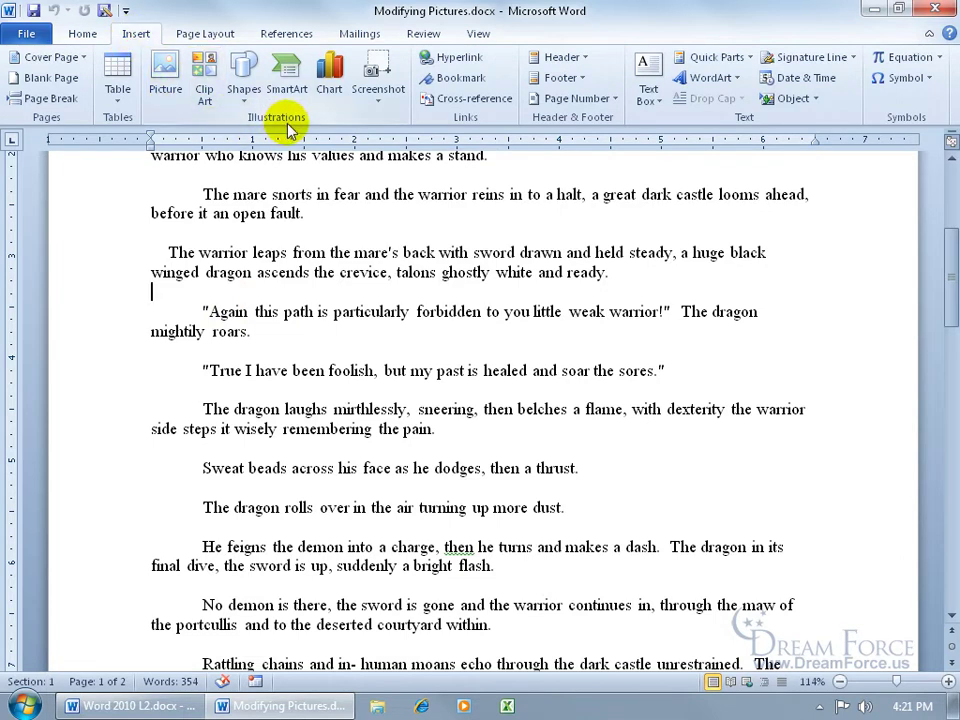
- Search clip art for 'dragon' and insert the red Chinese dragon result
click(202, 84)
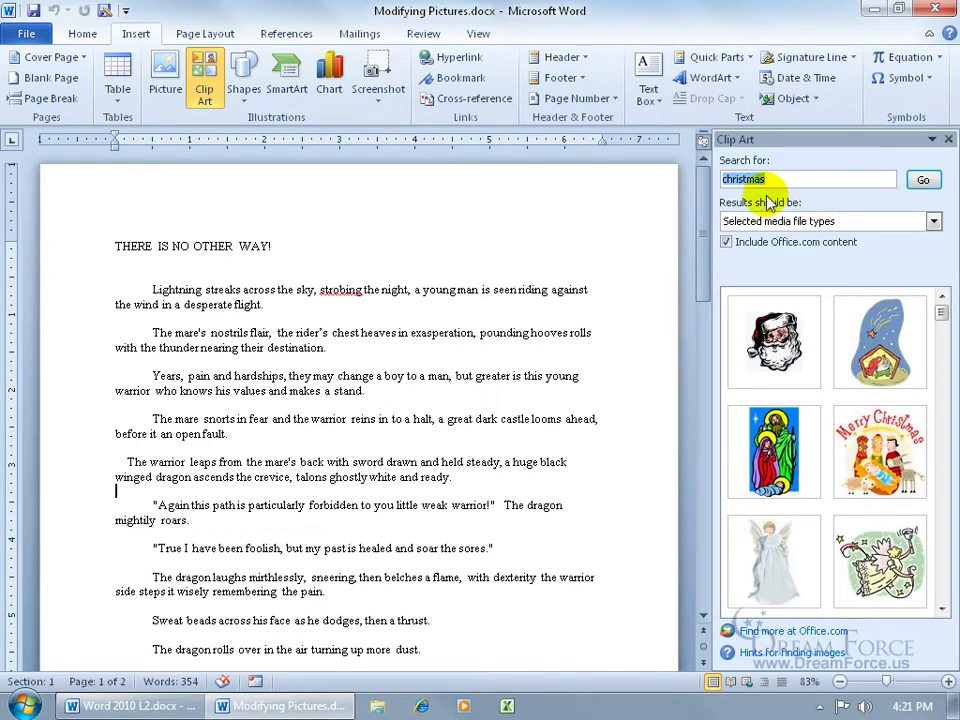
key(BackSpace)
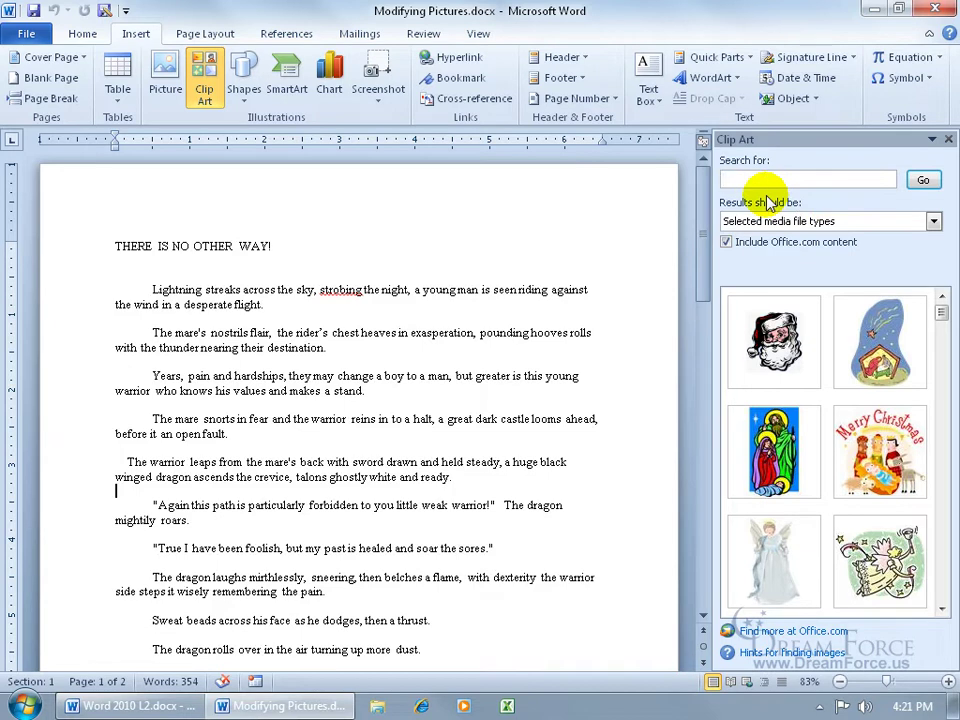
text(dragon)
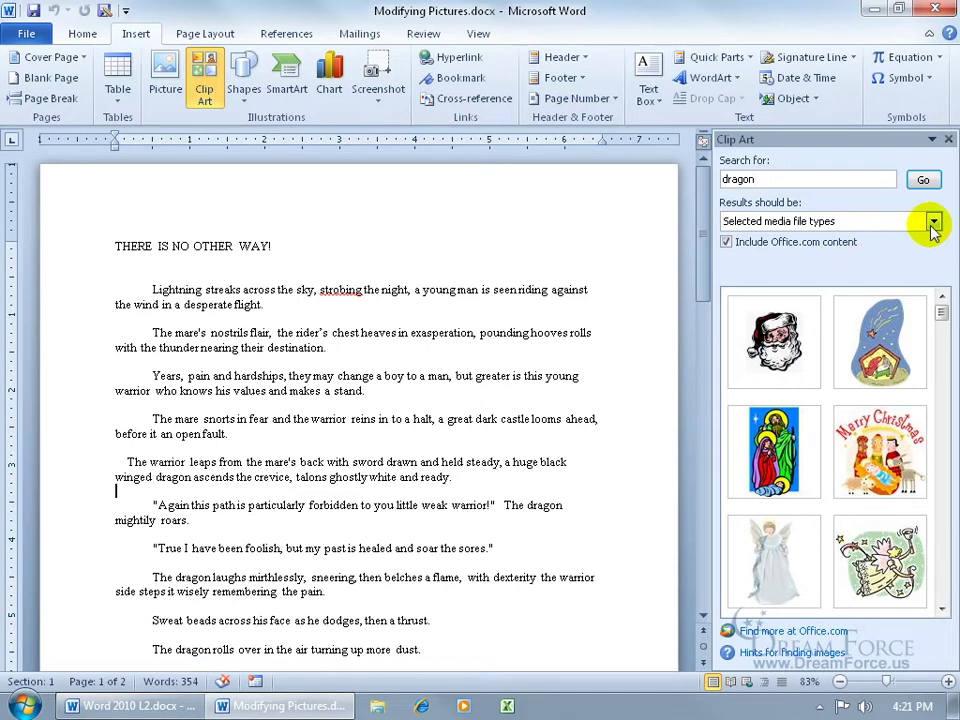
click(930, 224)
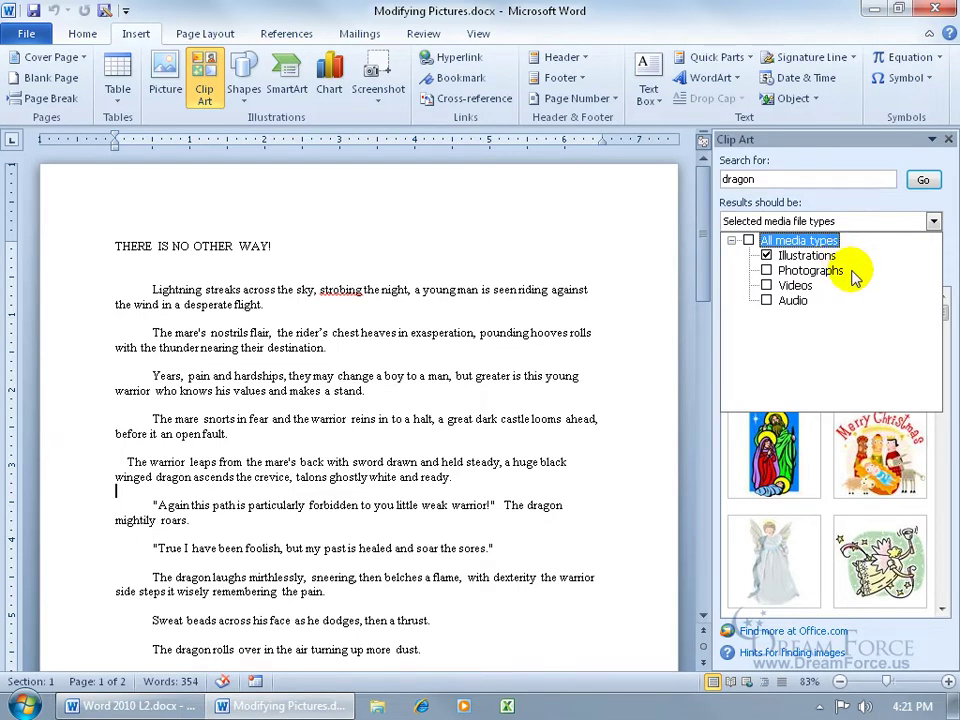
click(880, 214)
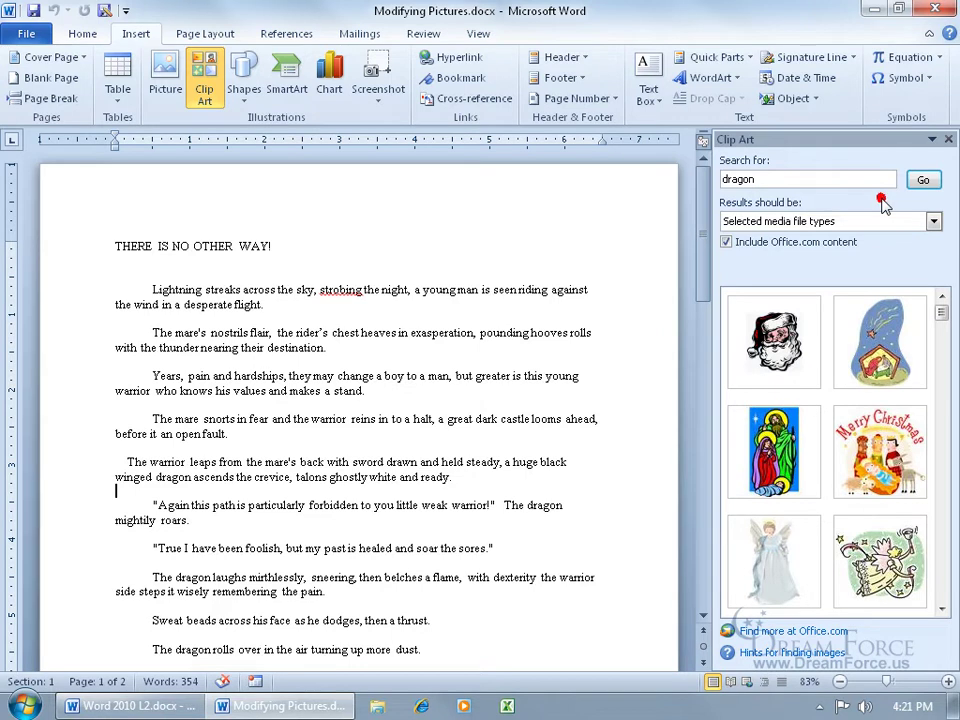
click(922, 182)
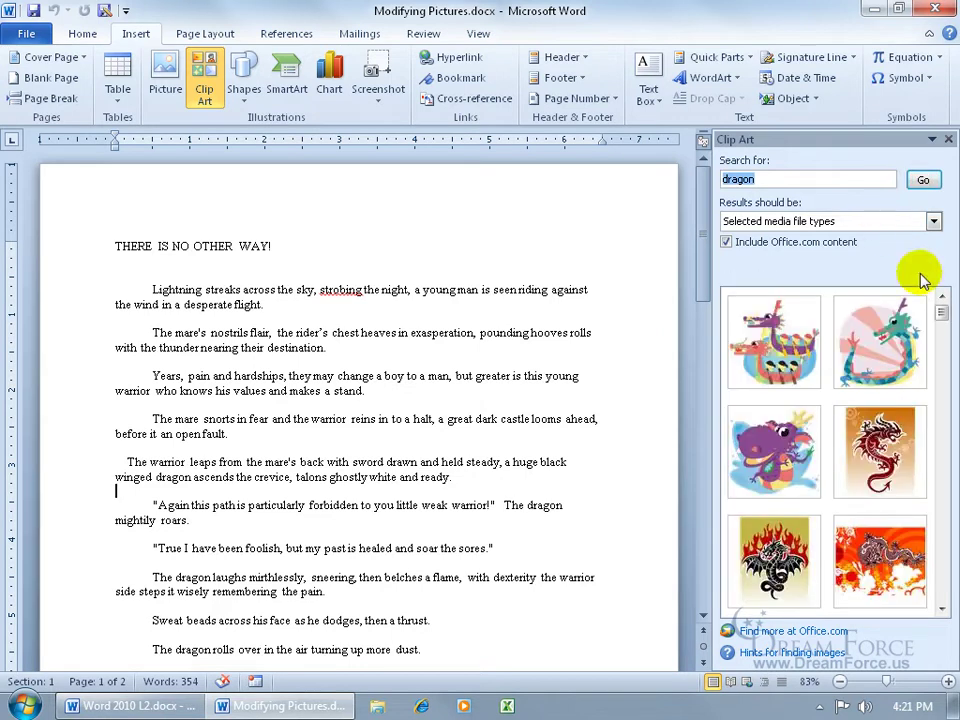
scroll(945, 325, down, 1)
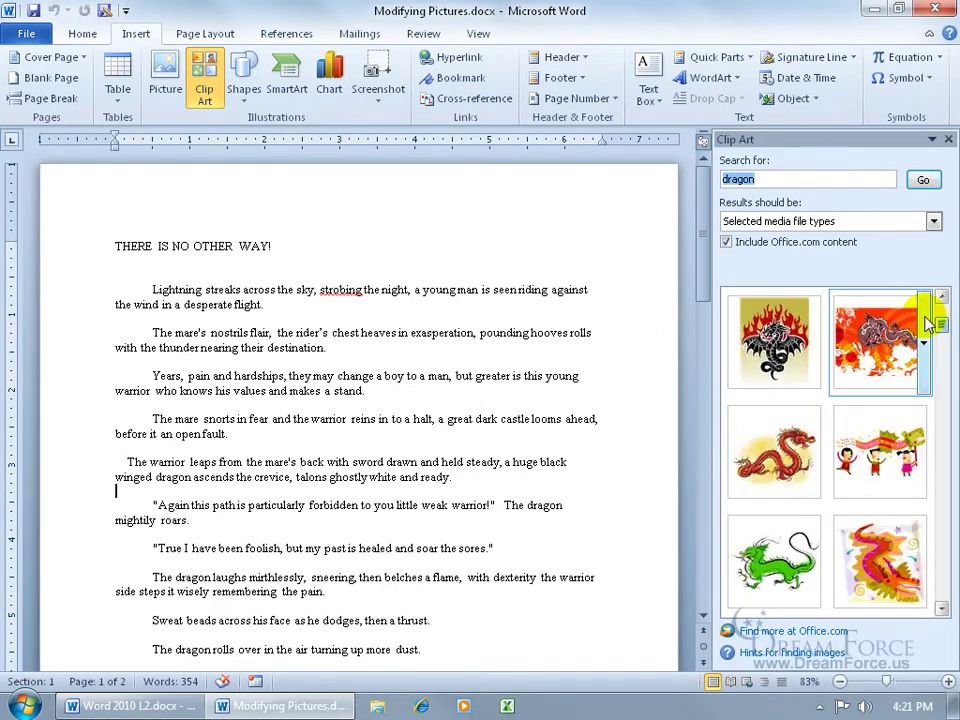
click(776, 470)
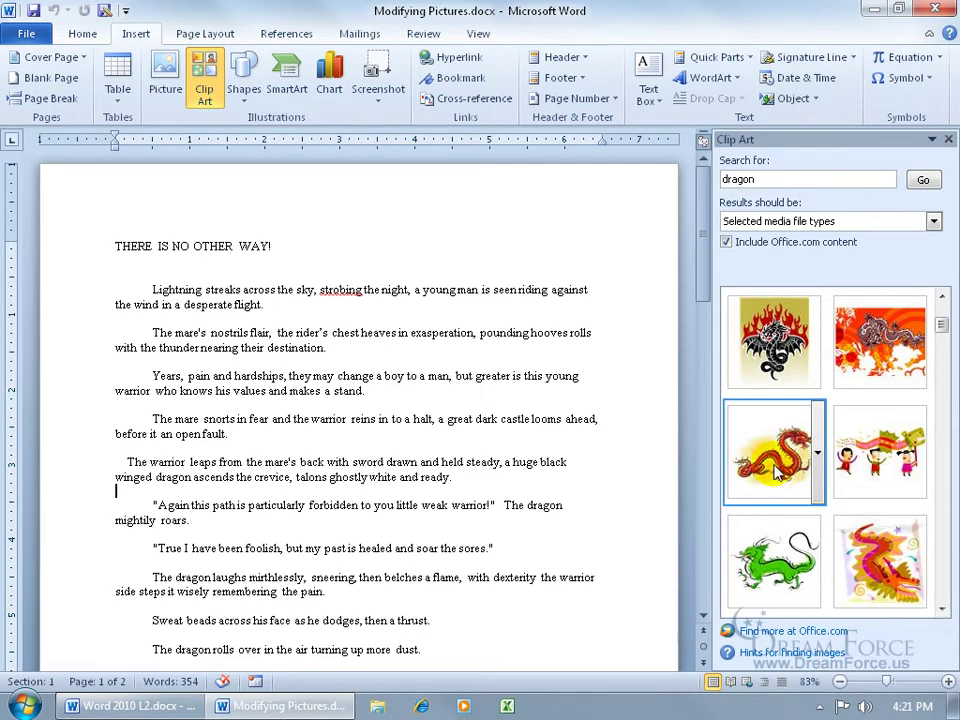
- Close the Clip Art task pane, leaving the 4" by 4" dragon picture selected
click(948, 139)
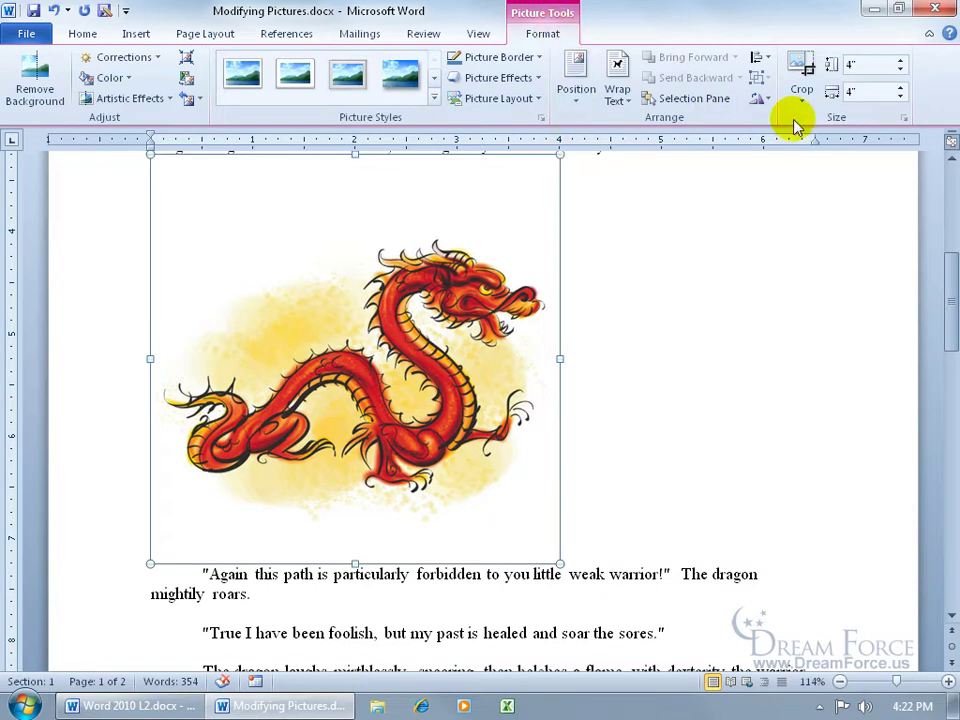
- Crop empty space off the top and bottom of the dragon picture
click(803, 70)
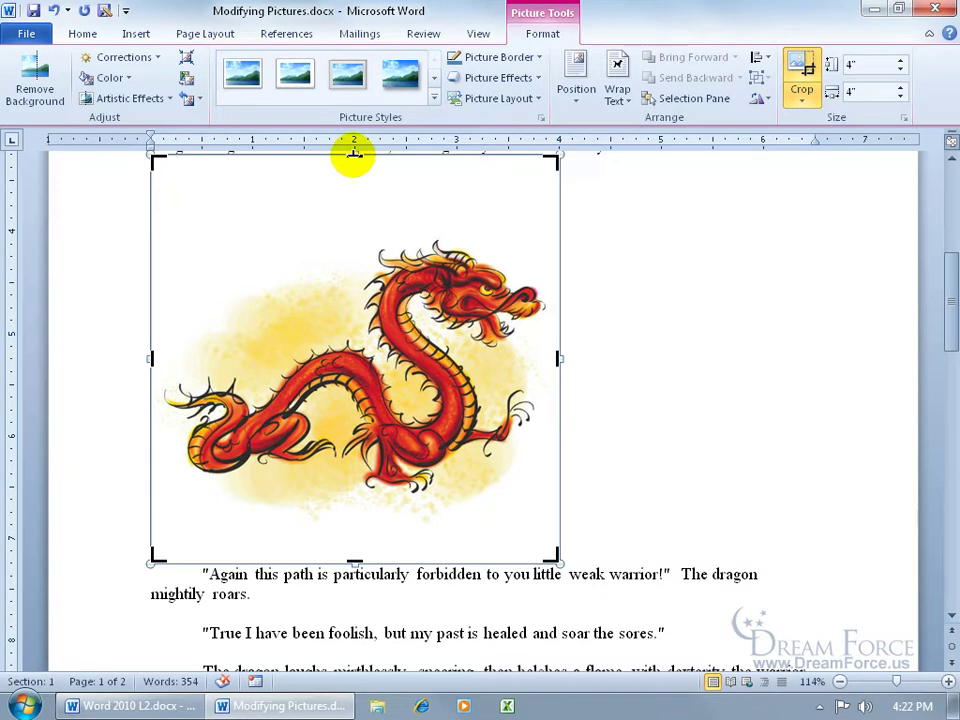
drag(354, 152, 354, 223)
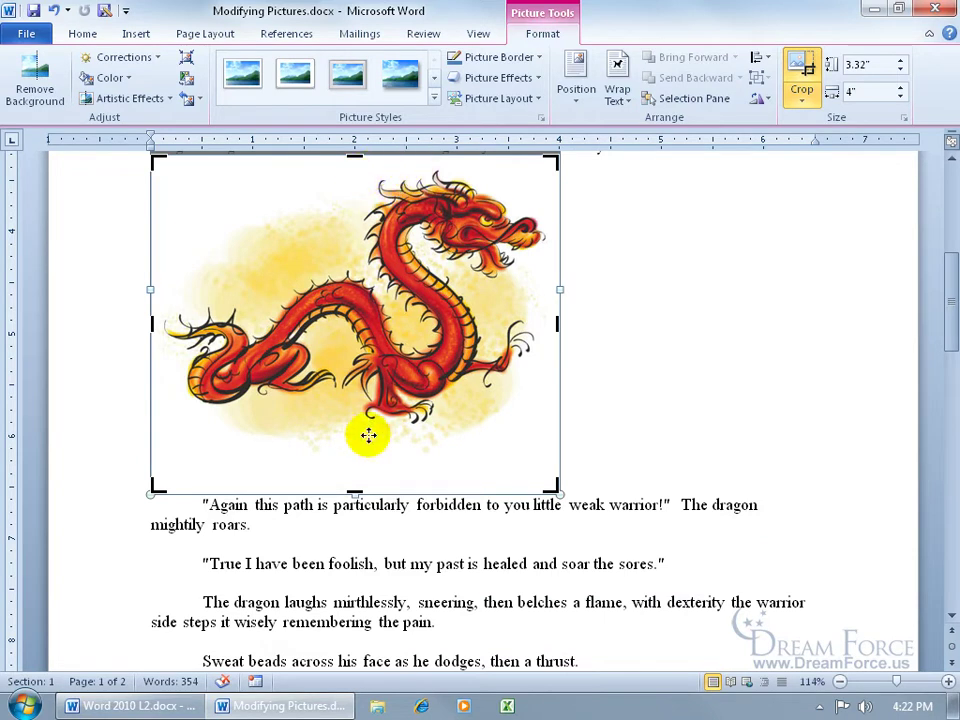
drag(355, 491, 355, 440)
drag(950, 345, 952, 326)
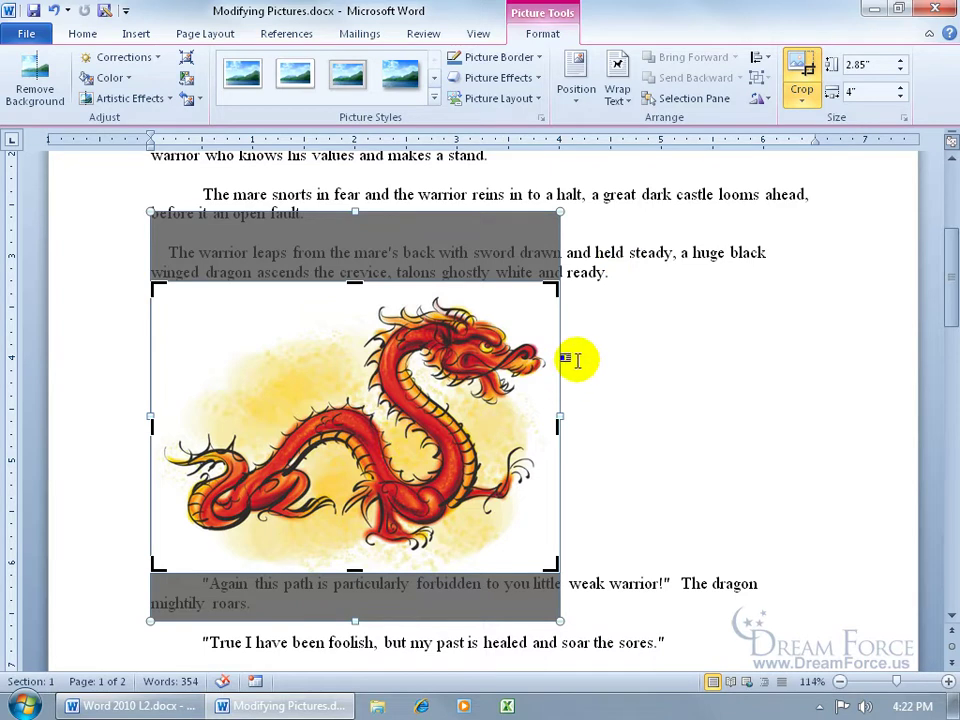
click(806, 64)
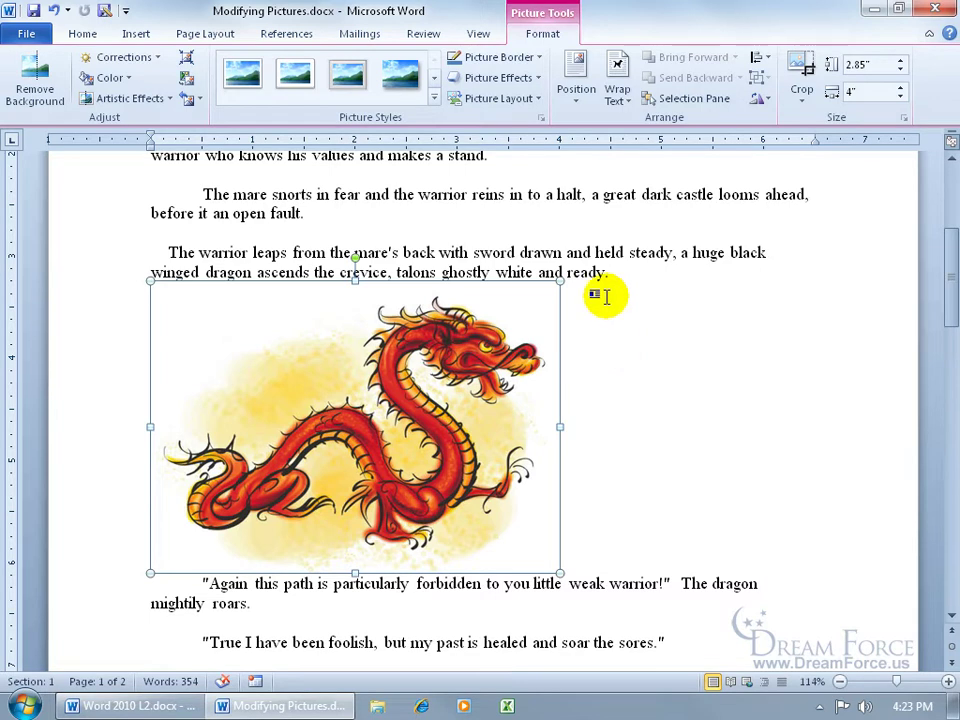
- Re-crop, extending the picture's top edge above the dragon to 3.53 inches tall
click(802, 66)
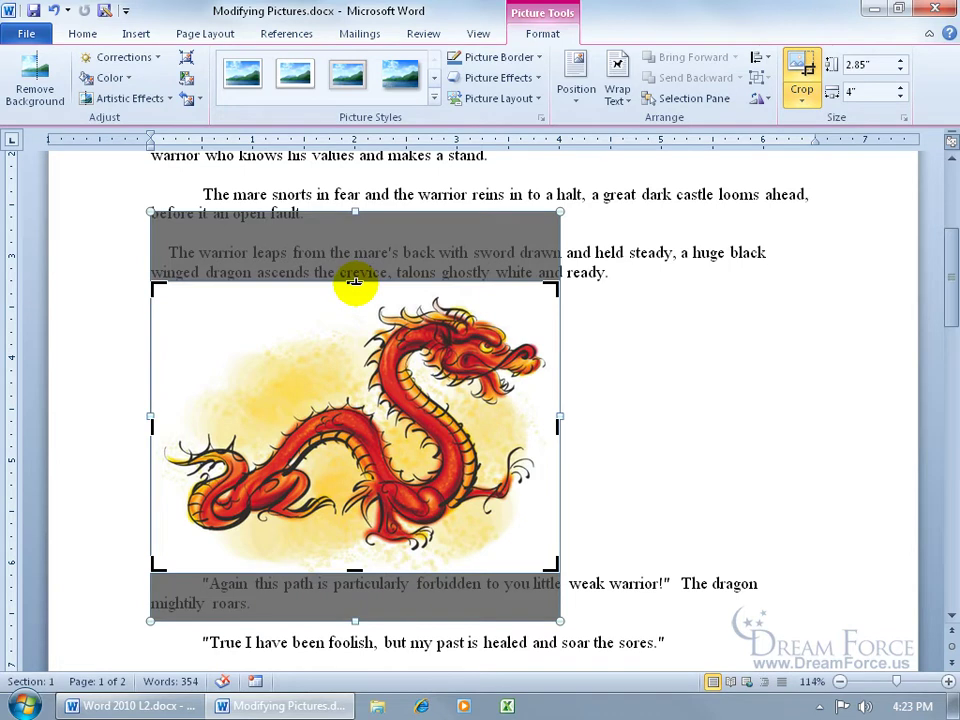
drag(354, 284, 357, 210)
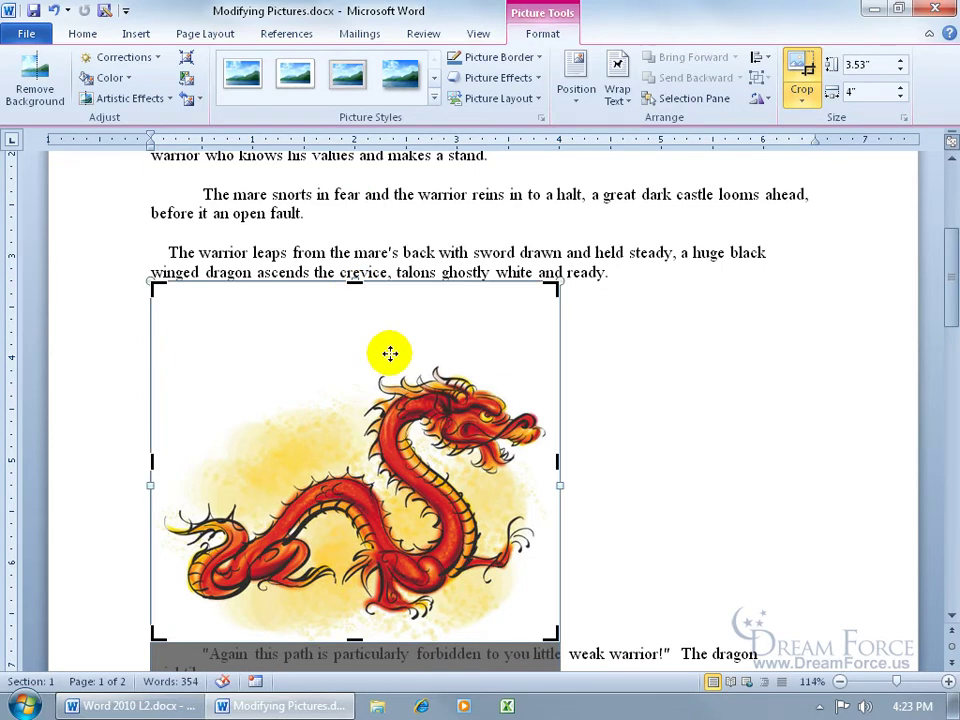
click(798, 66)
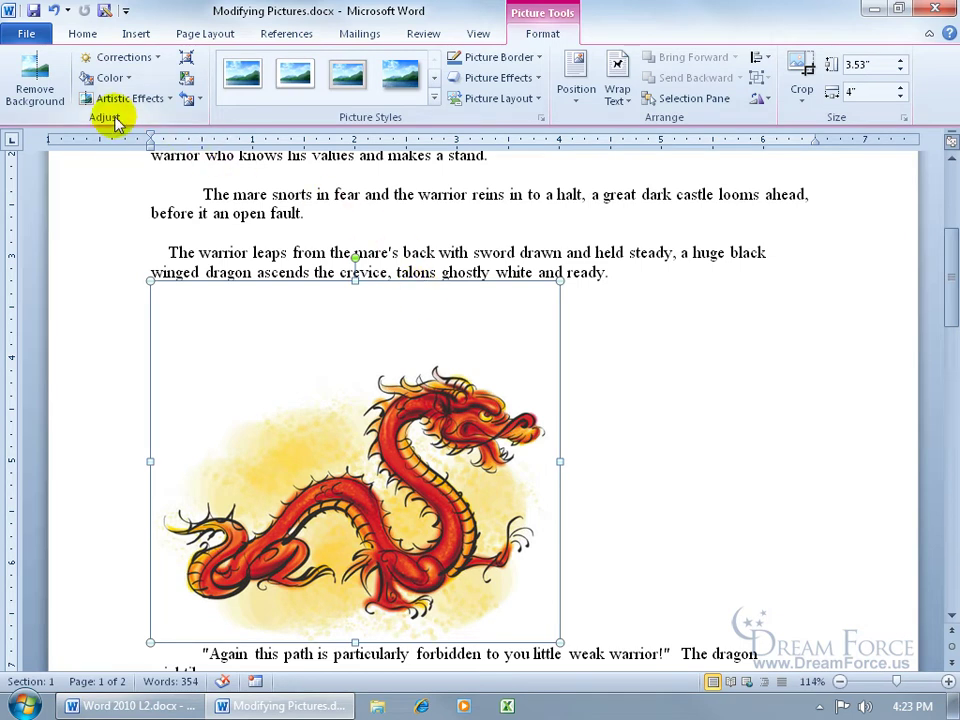
- Reset the dragon picture's size, then crop blank space off its top and bottom to 2.84" by 4"
click(201, 100)
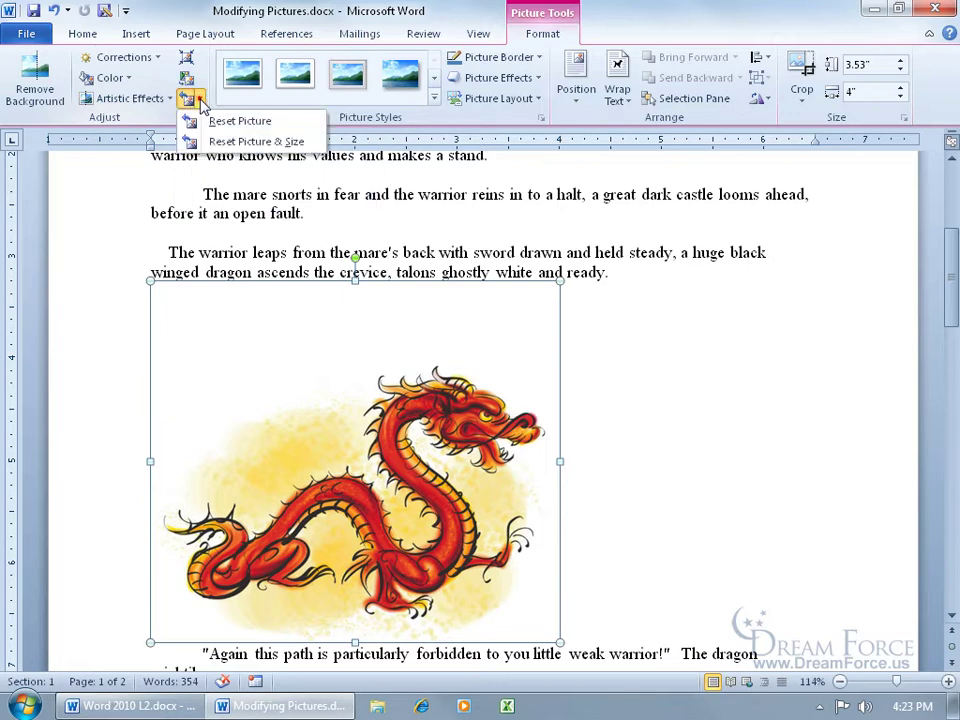
click(226, 144)
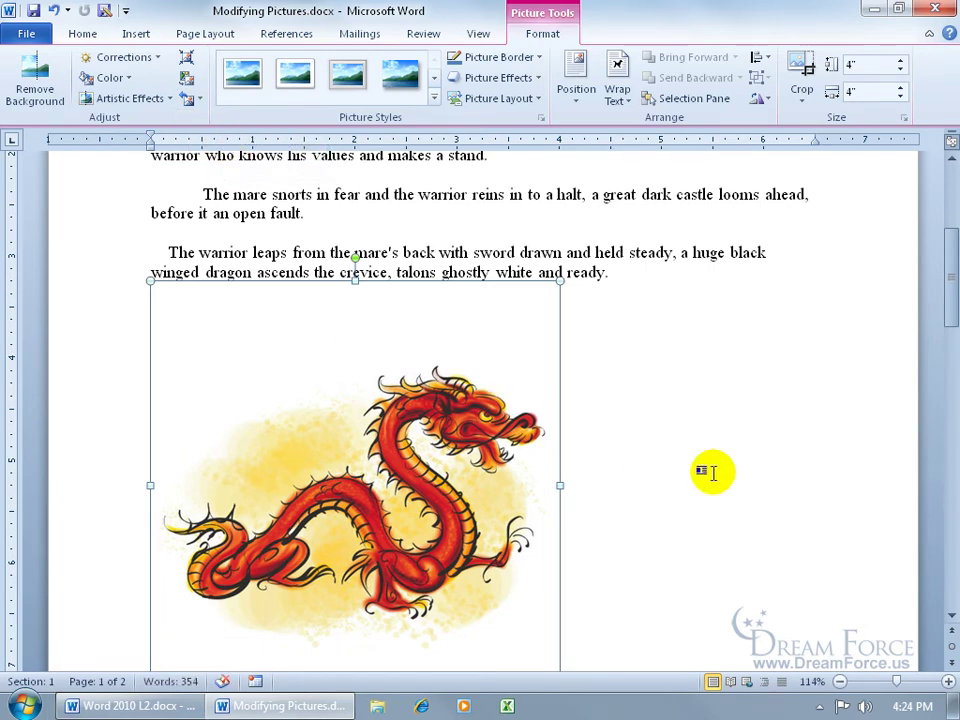
click(803, 66)
drag(351, 293, 350, 363)
drag(357, 614, 356, 563)
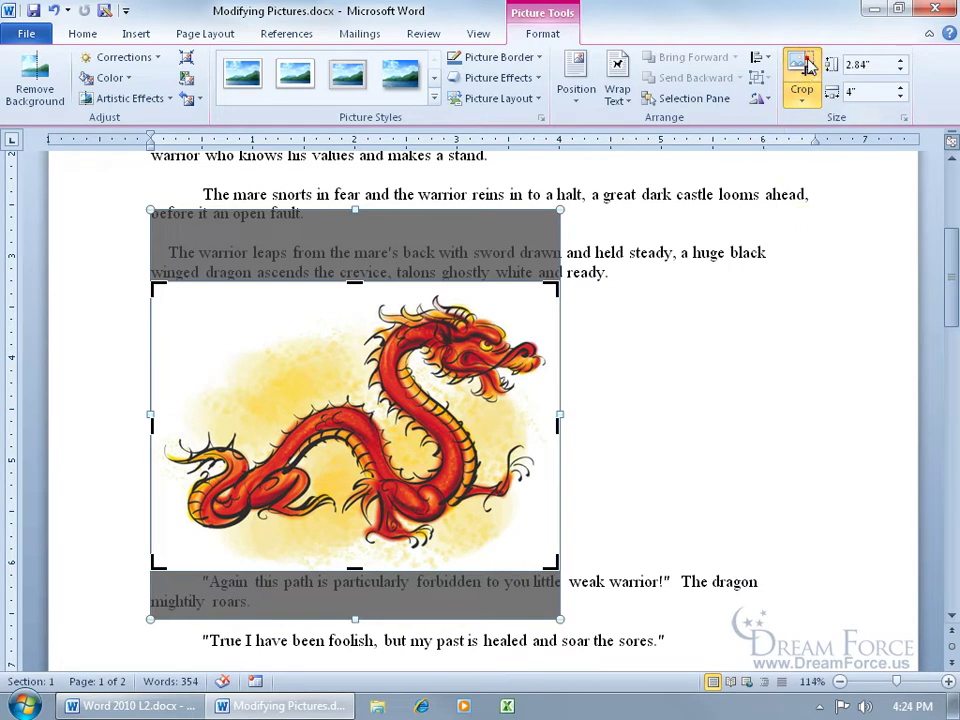
key(Escape)
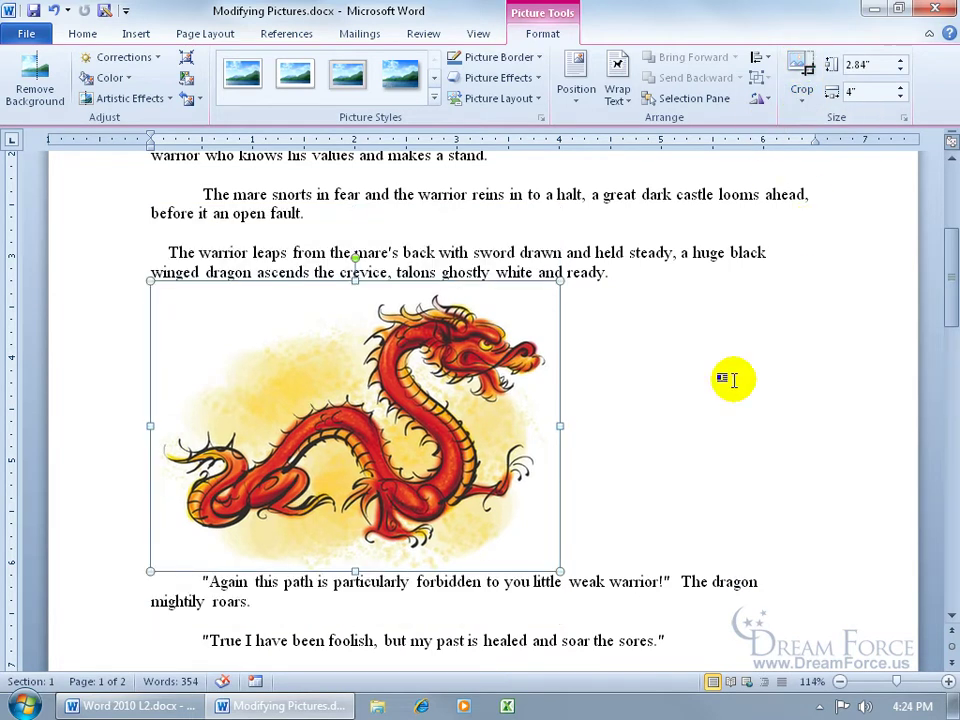
click(804, 98)
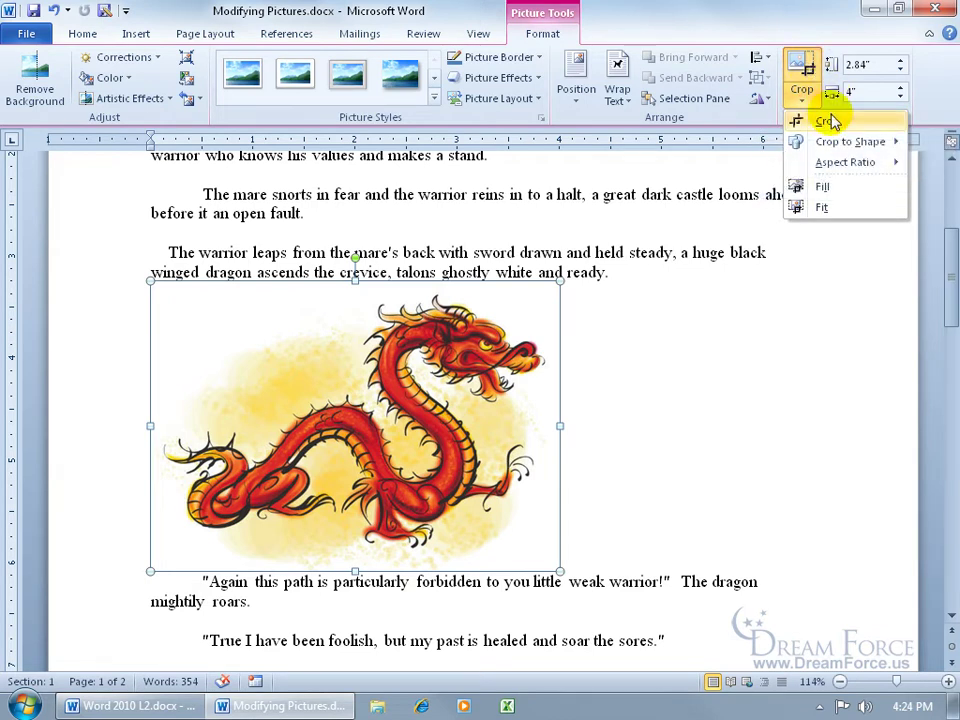
mouse_move(830, 146)
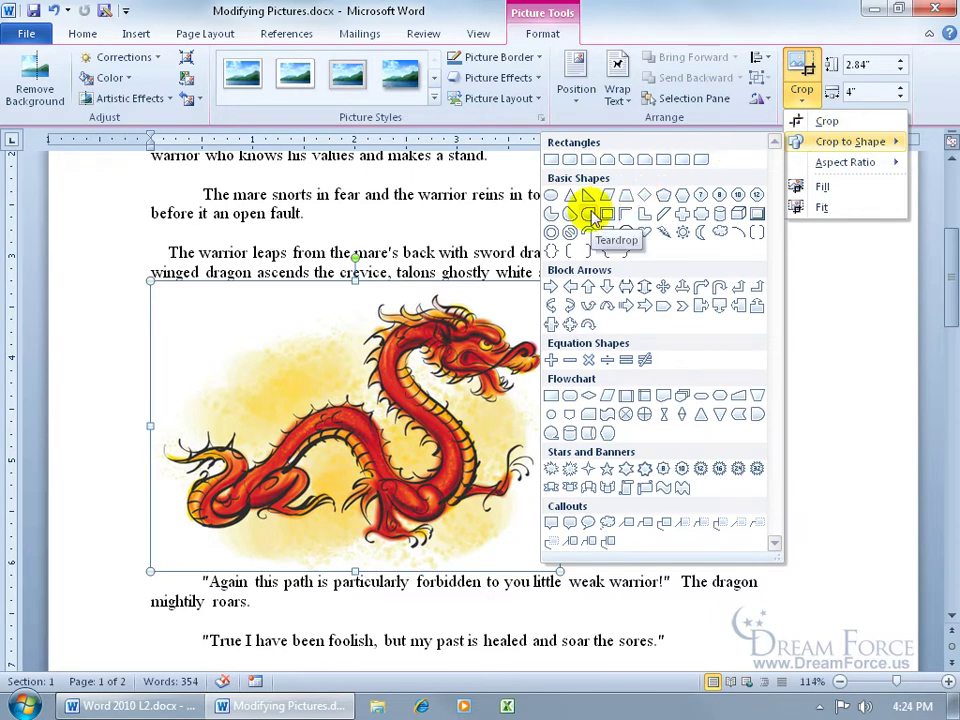
key(Escape)
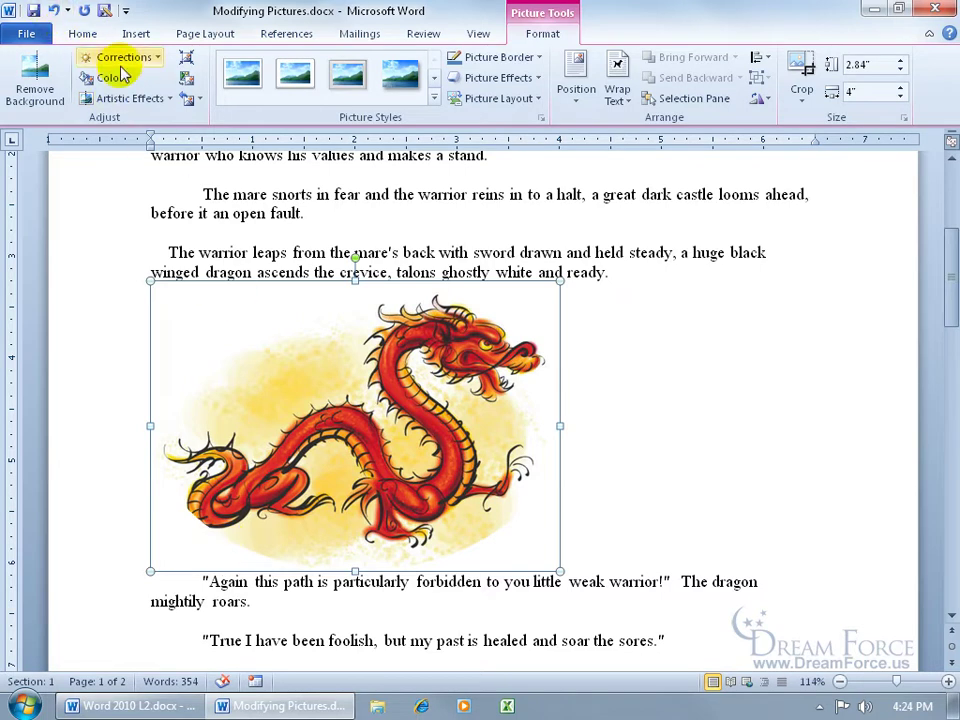
click(200, 100)
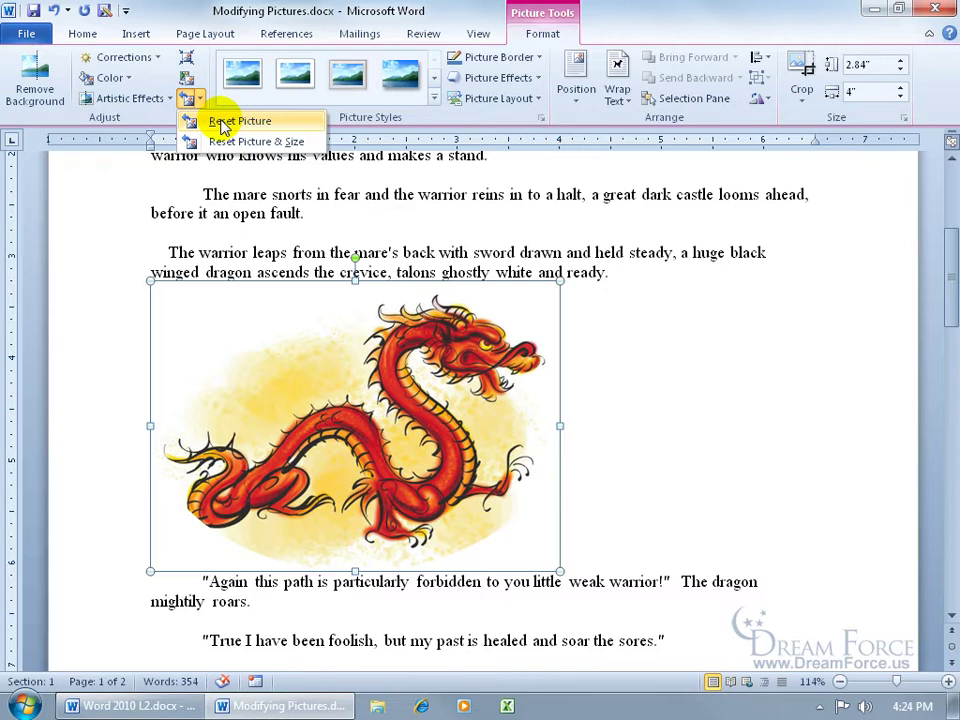
click(218, 121)
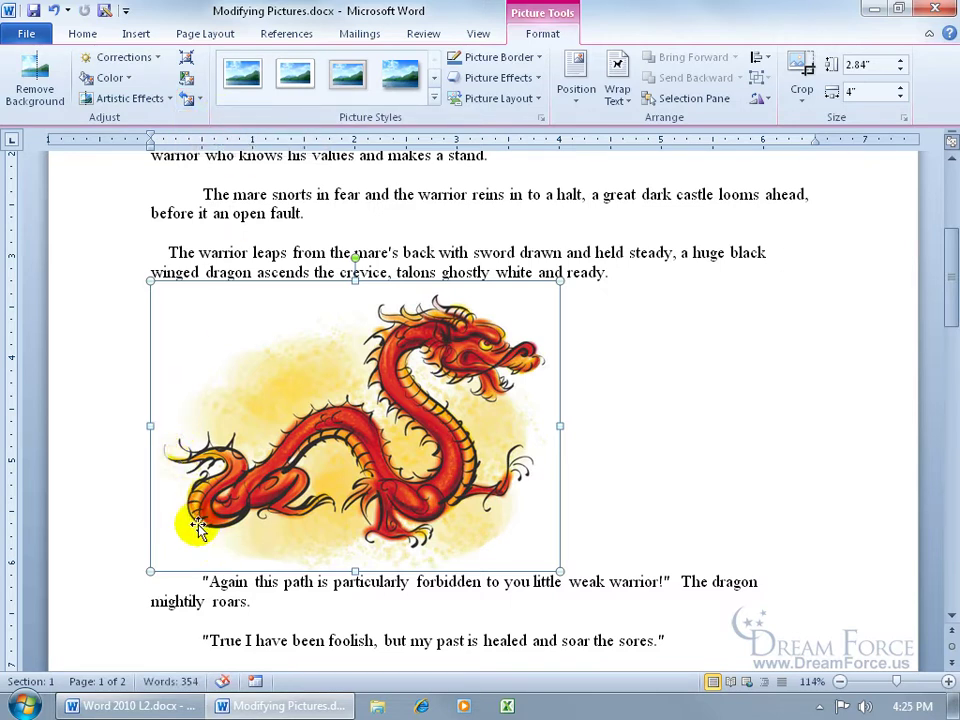
click(801, 96)
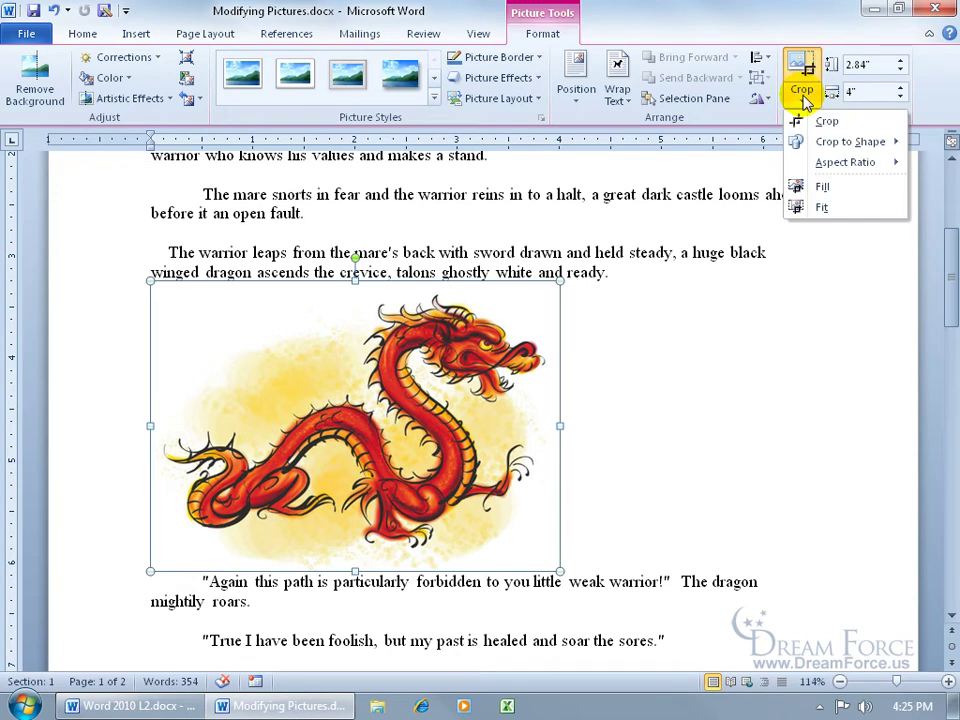
mouse_move(829, 170)
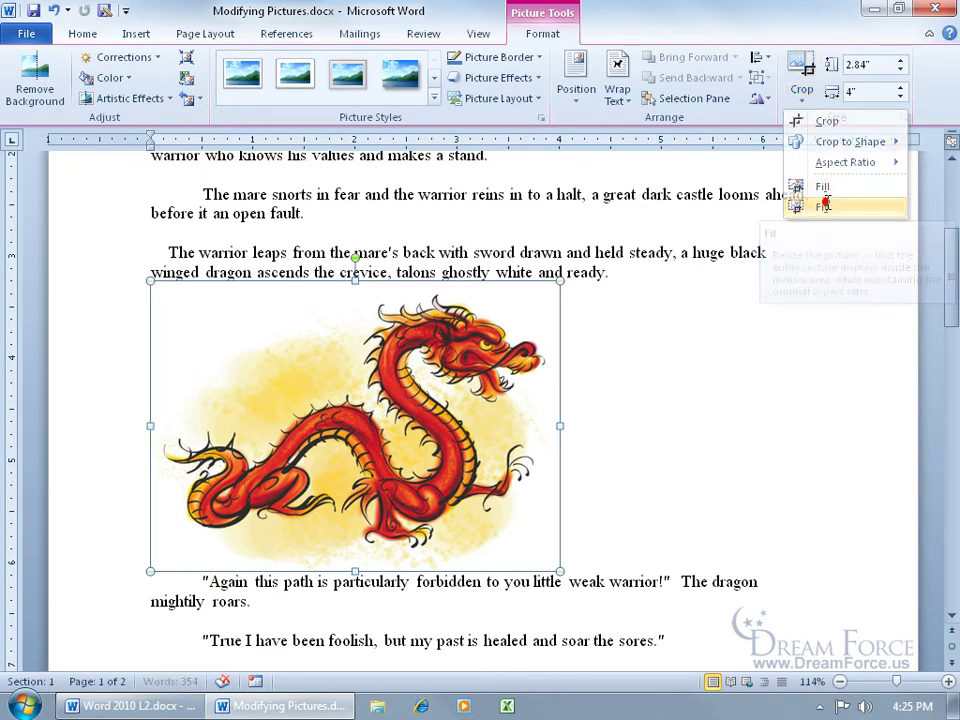
click(826, 207)
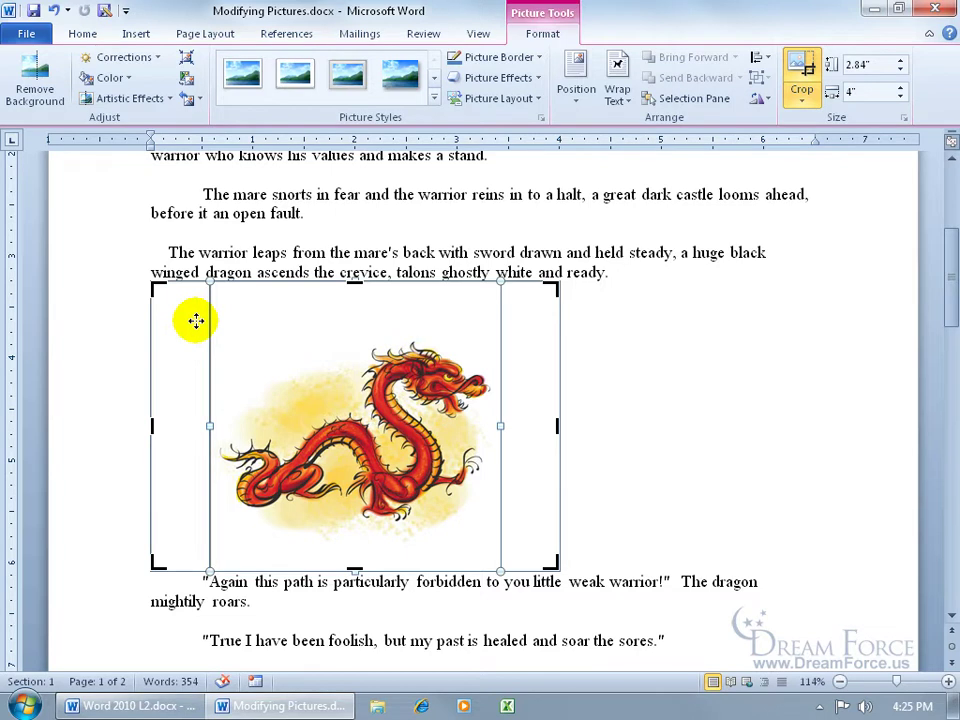
click(54, 10)
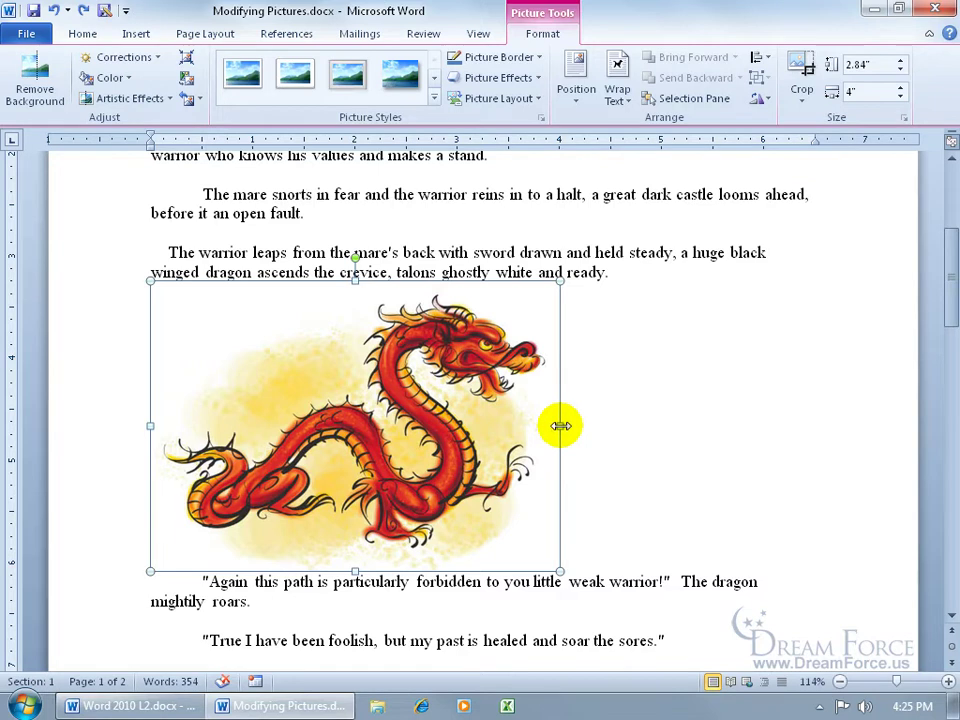
- Narrow the dragon picture from its right side, then shrink it by a corner to 2.31" by 2.48"
drag(560, 426, 457, 437)
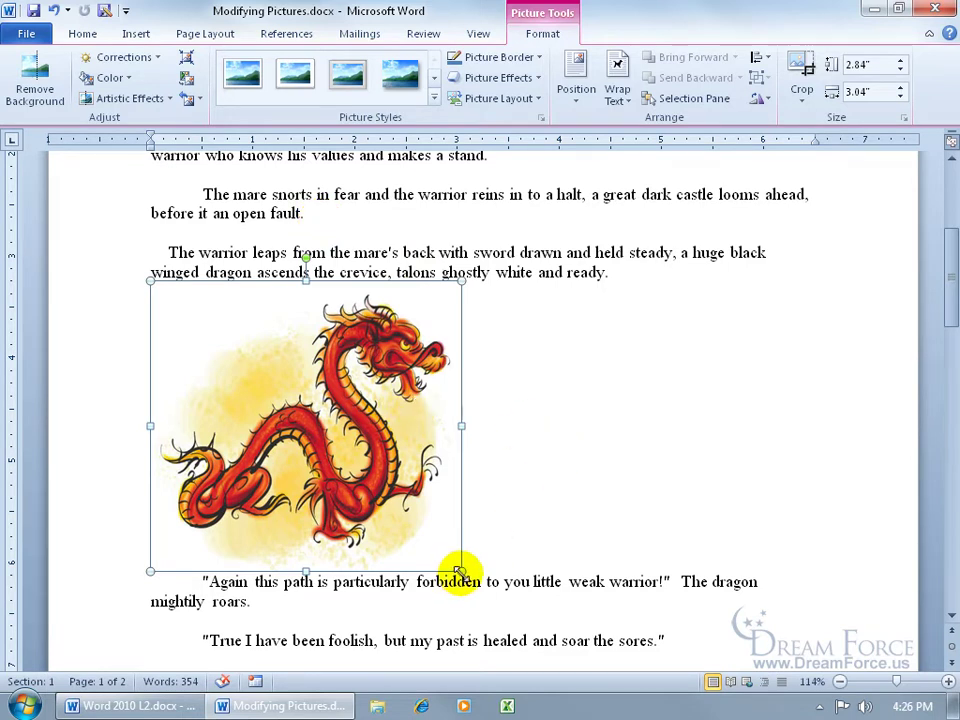
drag(457, 572, 405, 517)
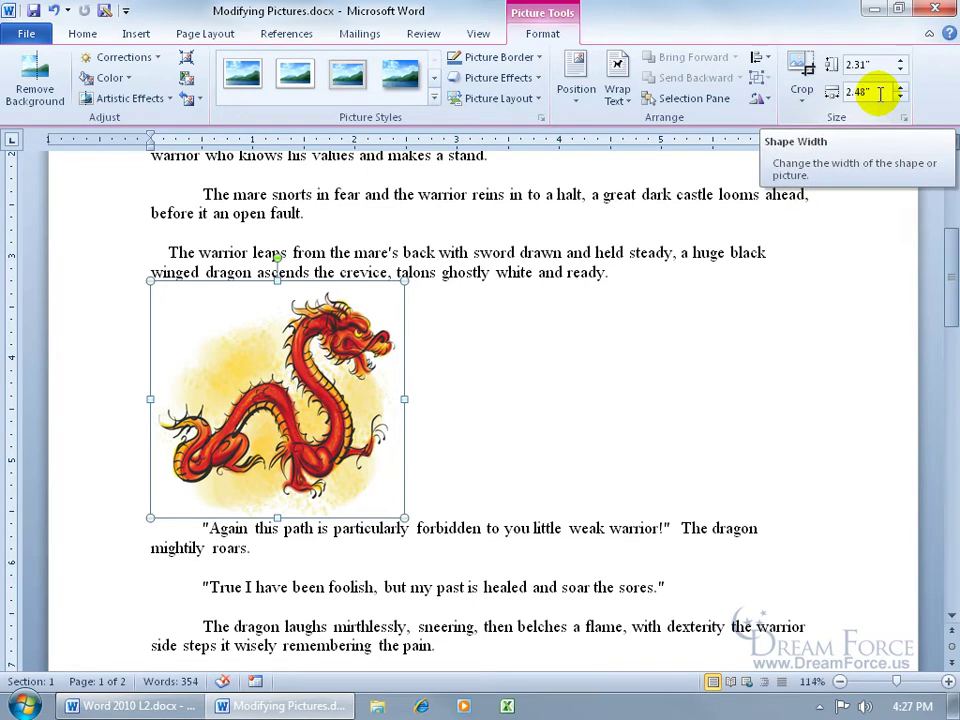
- Set the dragon picture's height to 3 inches and bring up the Layout size settings
click(876, 63)
text(3)
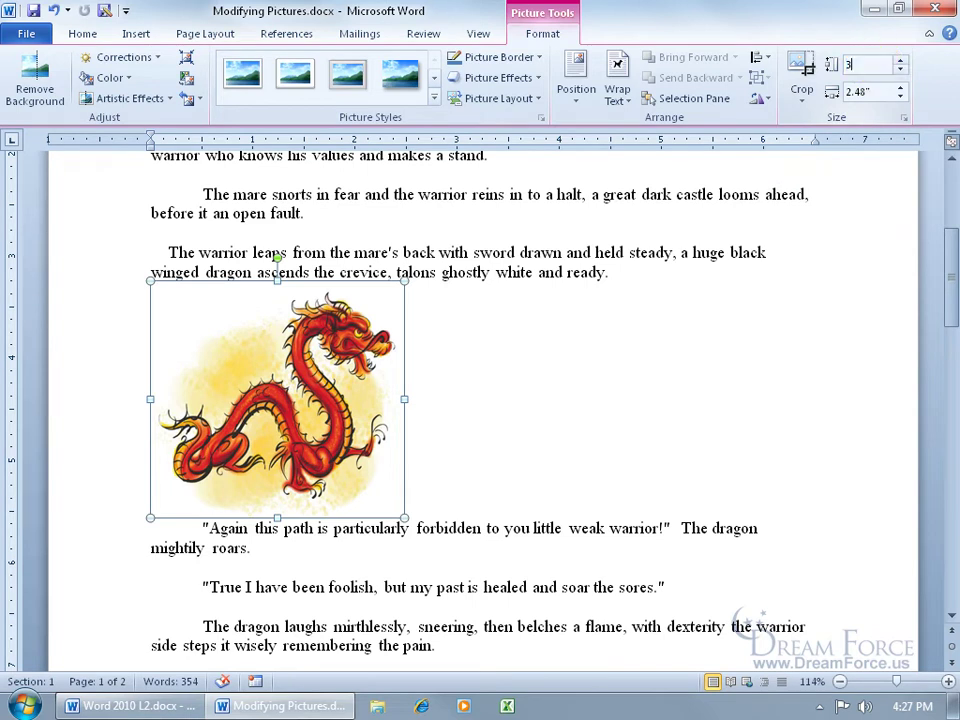
key(Return)
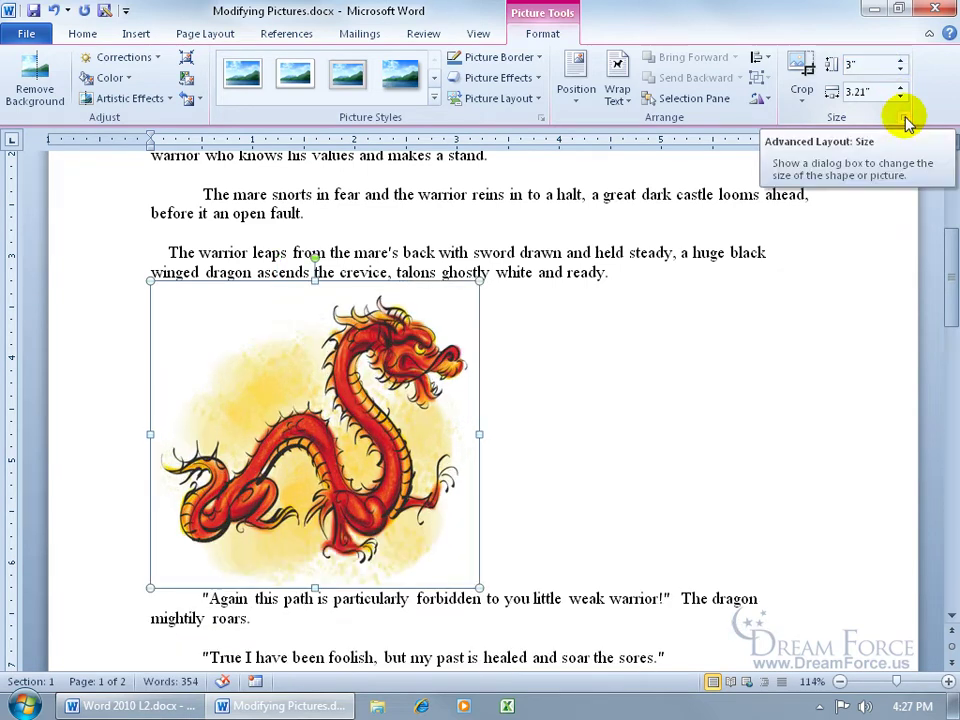
click(905, 119)
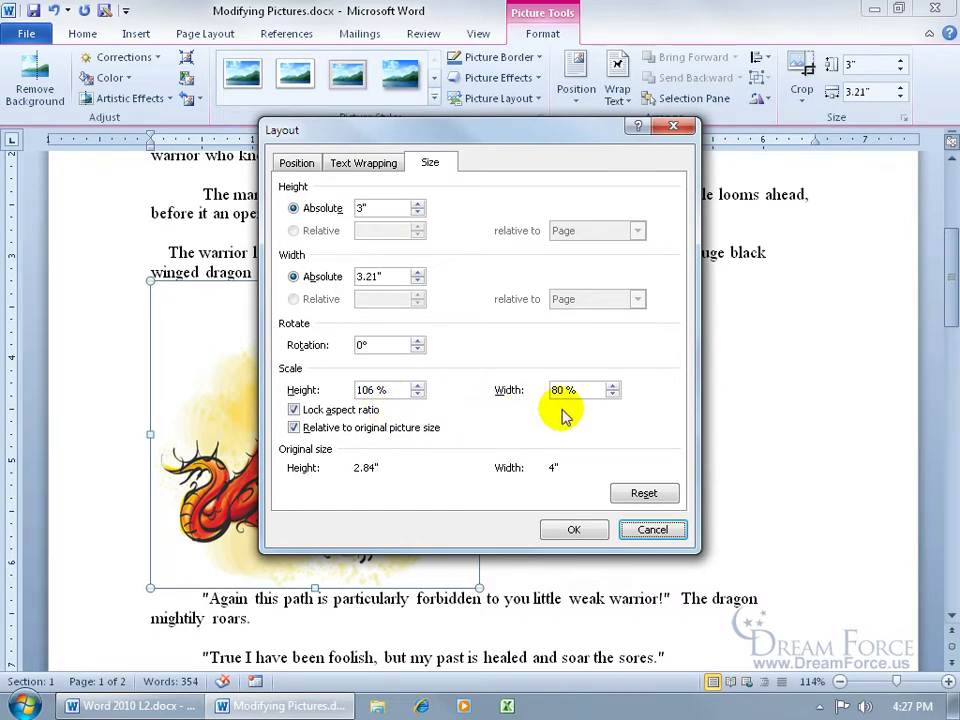
- Reset the picture to its original 2.84" by 4" at 100% scale, then reopen the Layout dialog
click(640, 494)
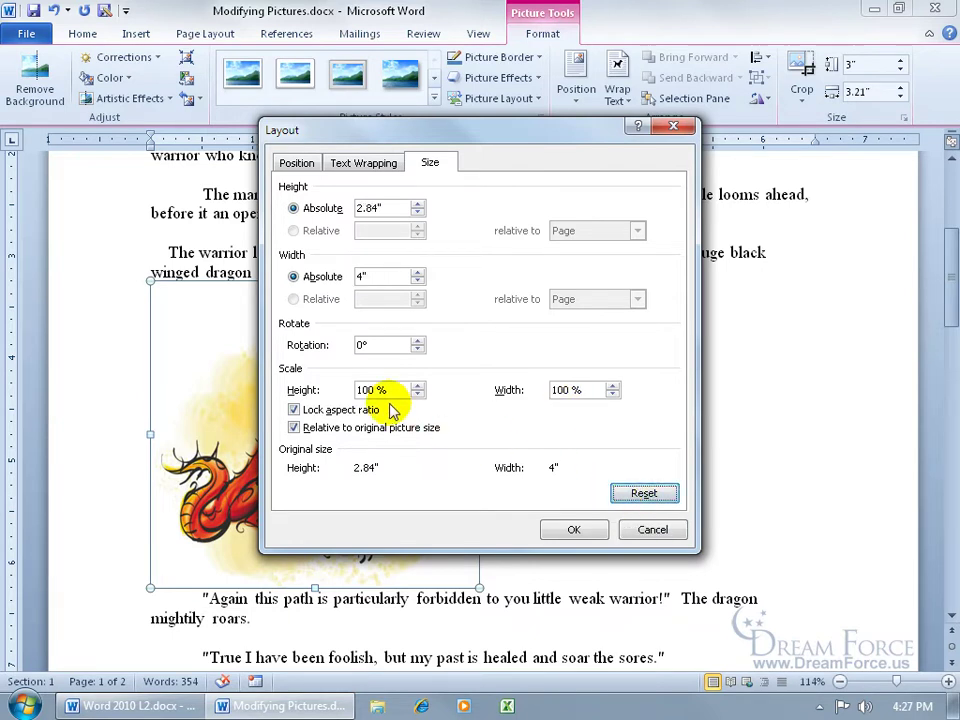
click(560, 529)
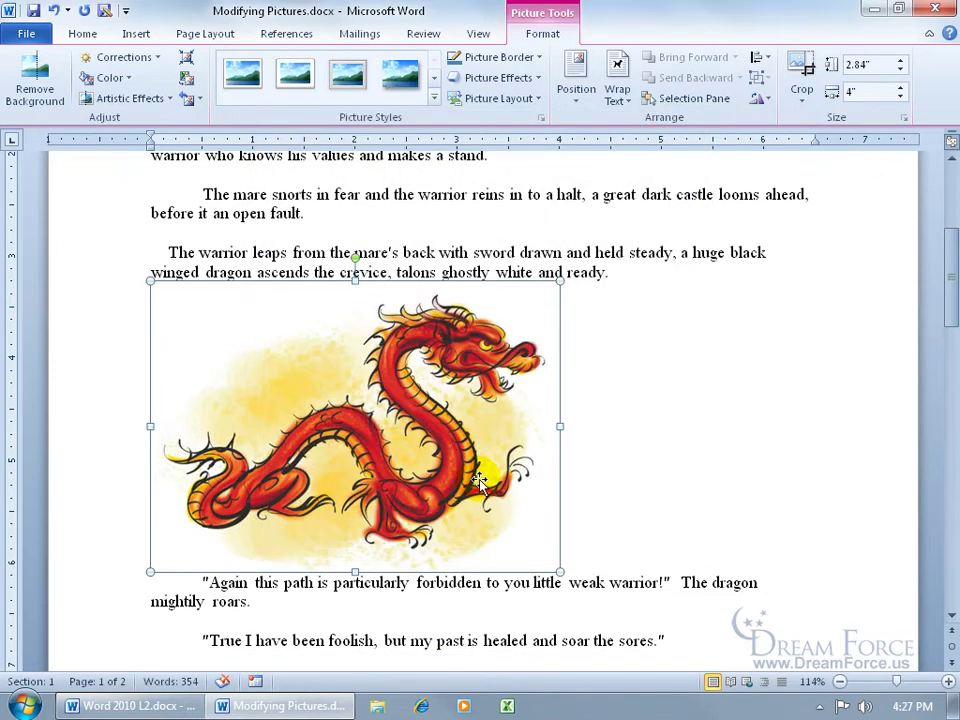
click(904, 119)
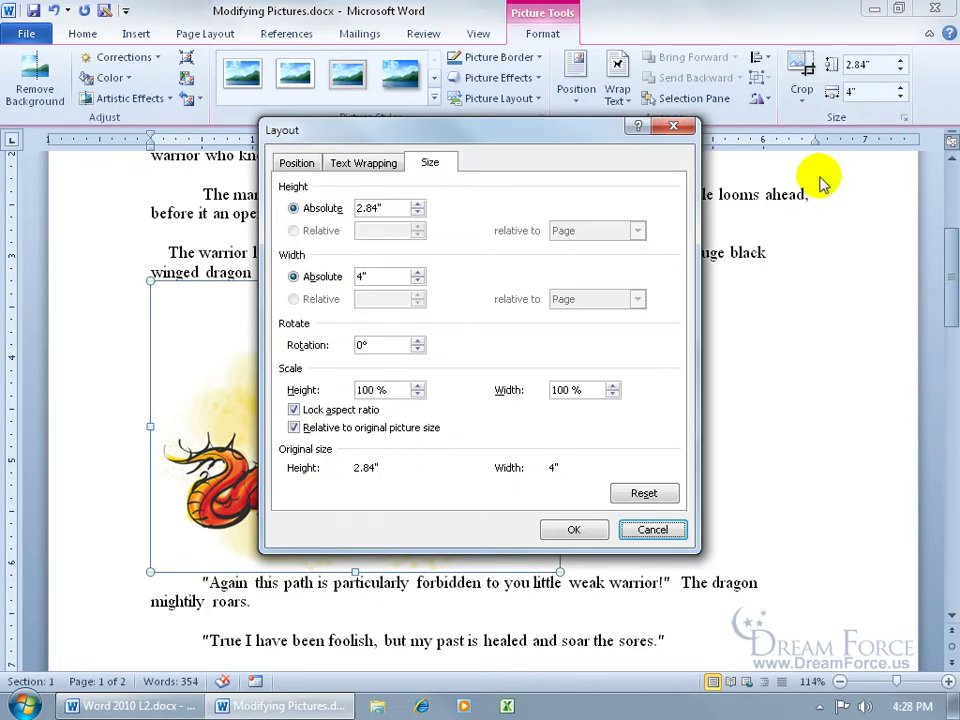
- Enter a 3 inch height in the Layout dialog's Size tab
drag(394, 207, 351, 207)
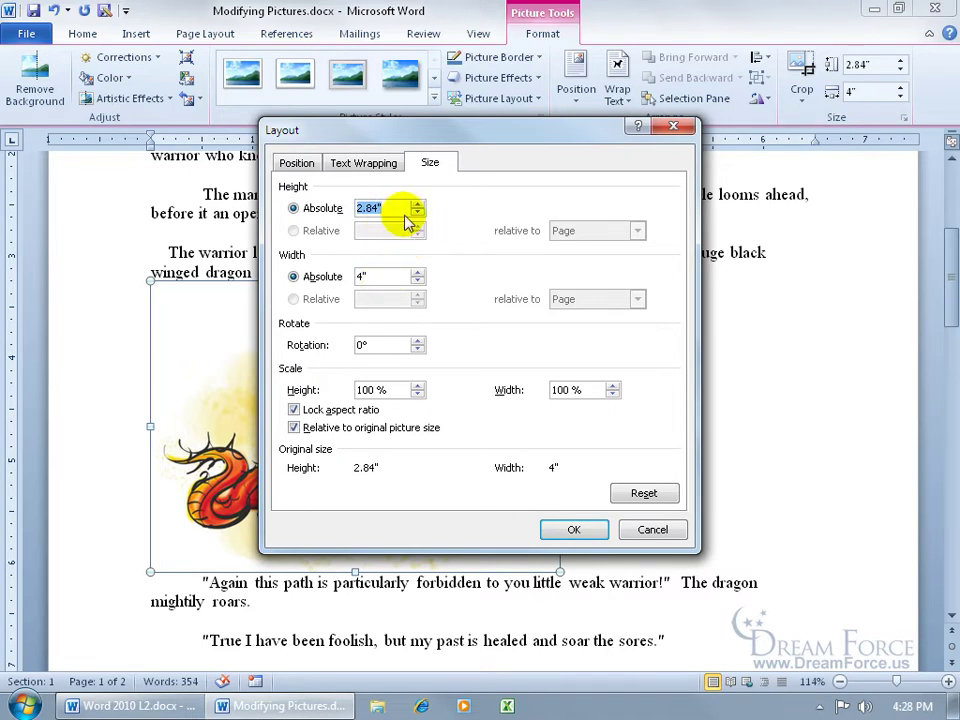
text(3)
key(Tab)
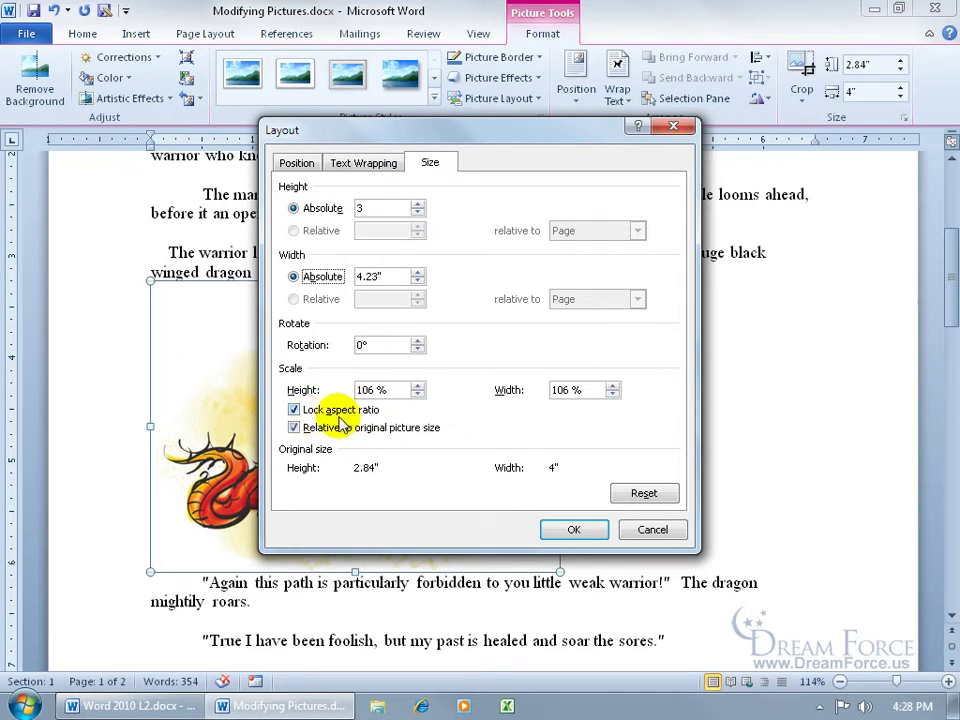
- Unlock the aspect ratio and try heights of 50, then 20, after the out-of-range warning
click(293, 409)
drag(390, 208, 360, 207)
text(5)
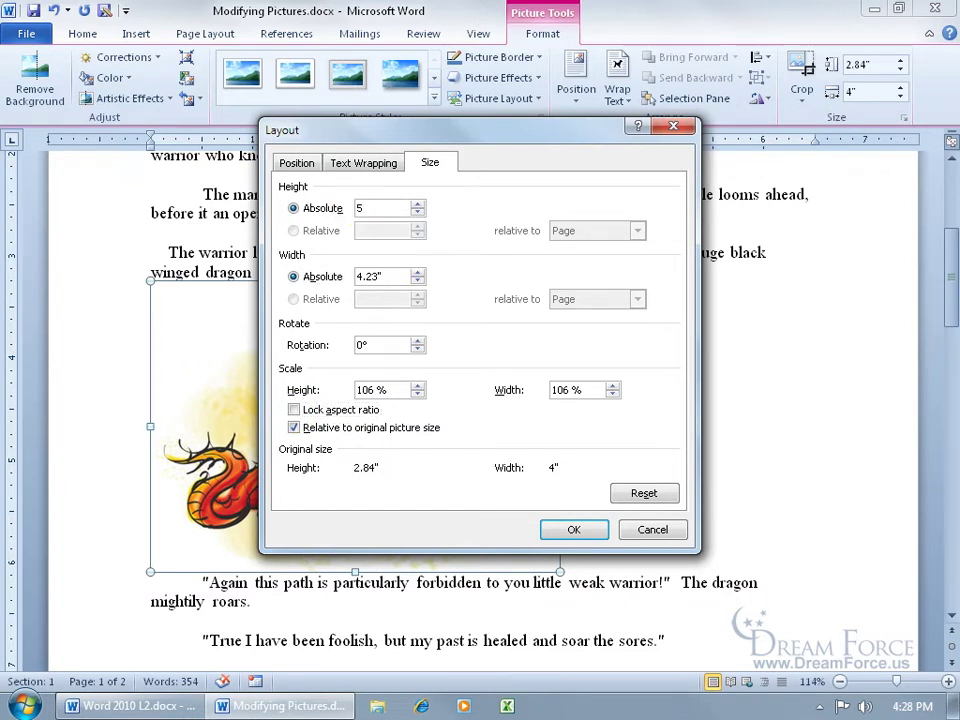
text(0)
key(Tab)
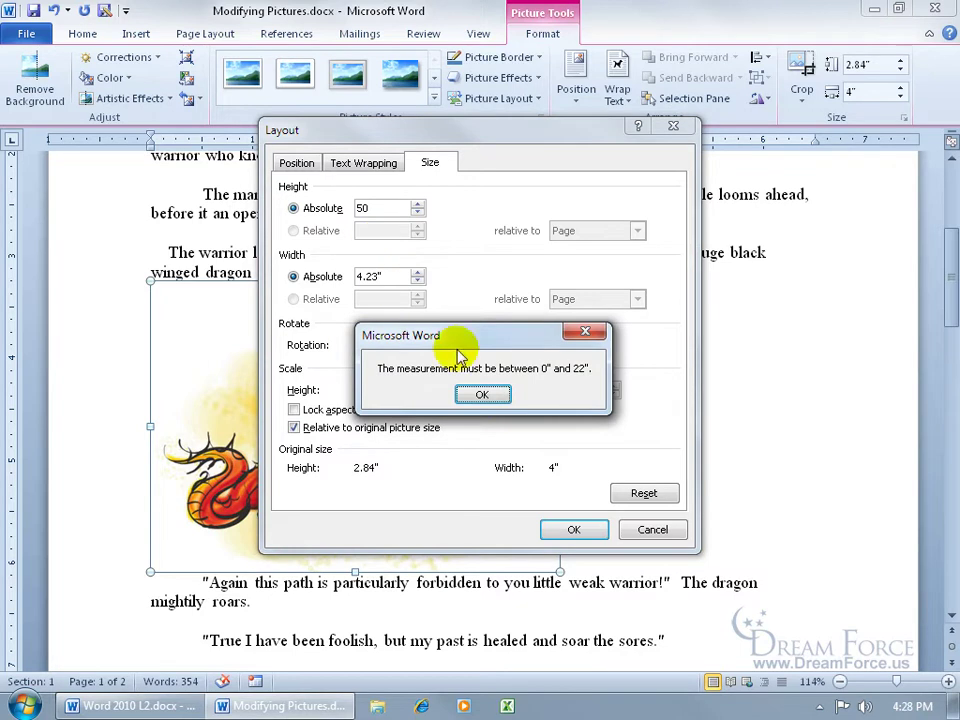
click(483, 396)
drag(381, 208, 362, 207)
key(BackSpace)
text(20)
key(Tab)
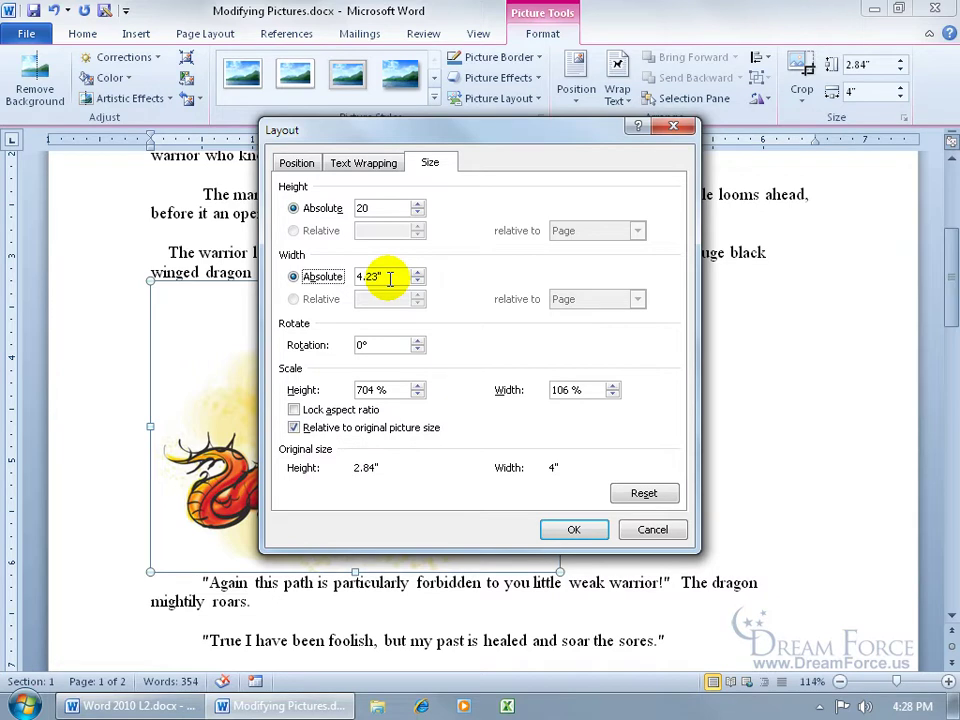
- Reset the picture to 2.84" by 4", re-lock the aspect ratio, and confirm with OK
click(647, 494)
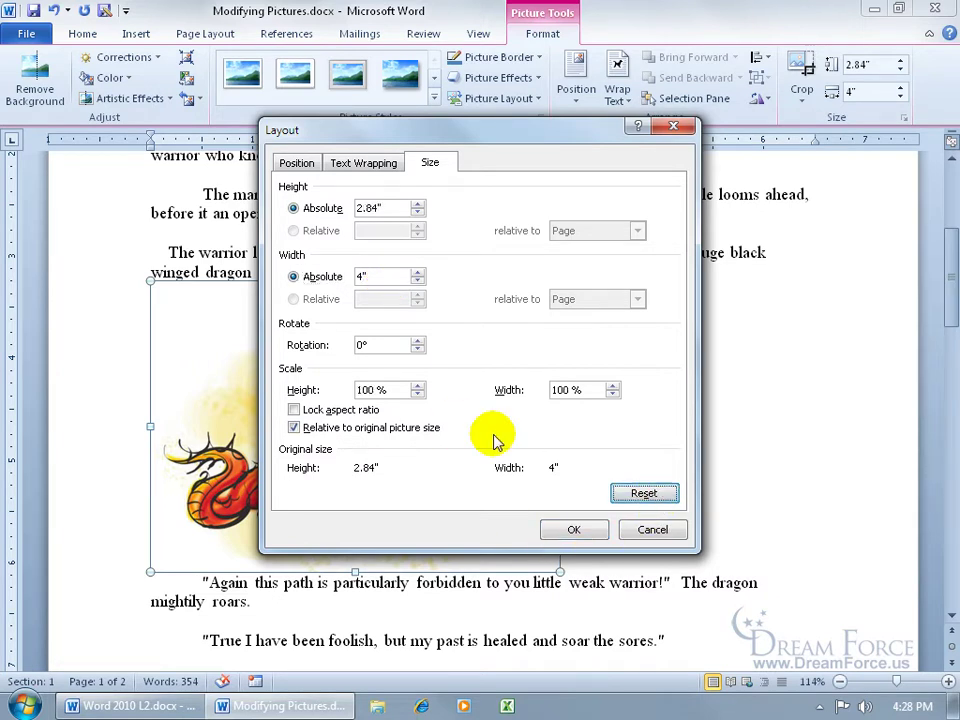
click(293, 410)
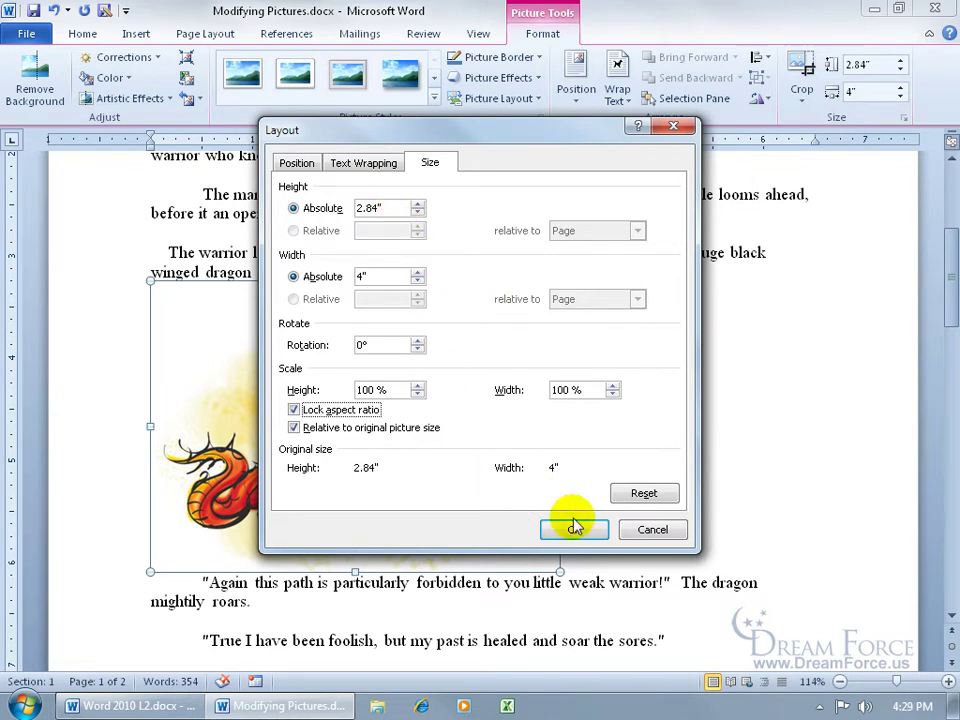
click(573, 527)
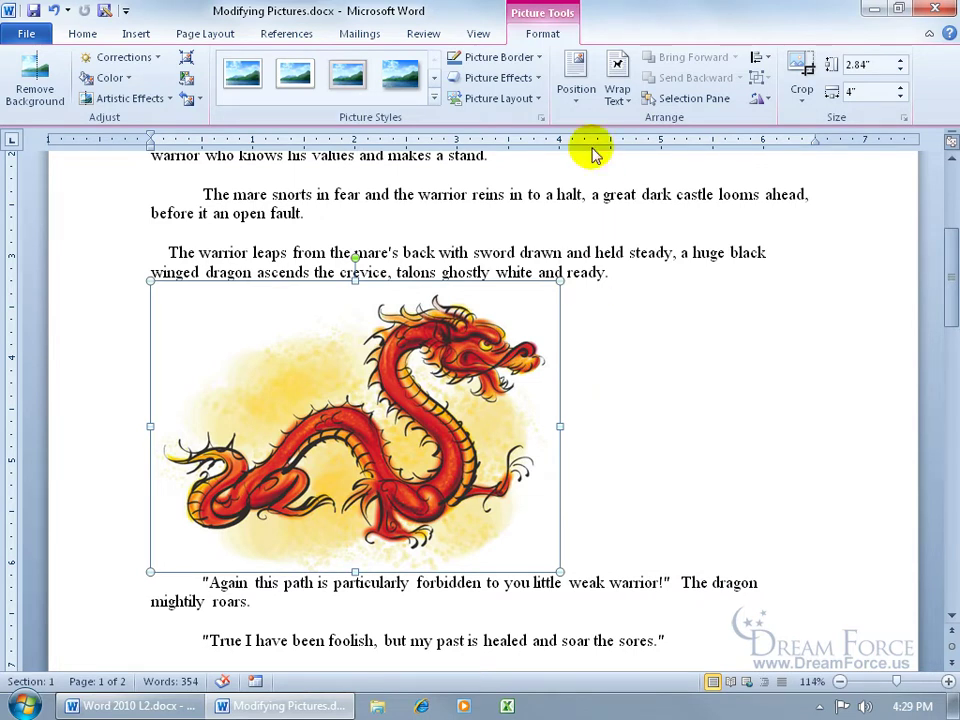
- Flip the dragon picture horizontally and tilt it at a slant with the rotation handle
click(768, 101)
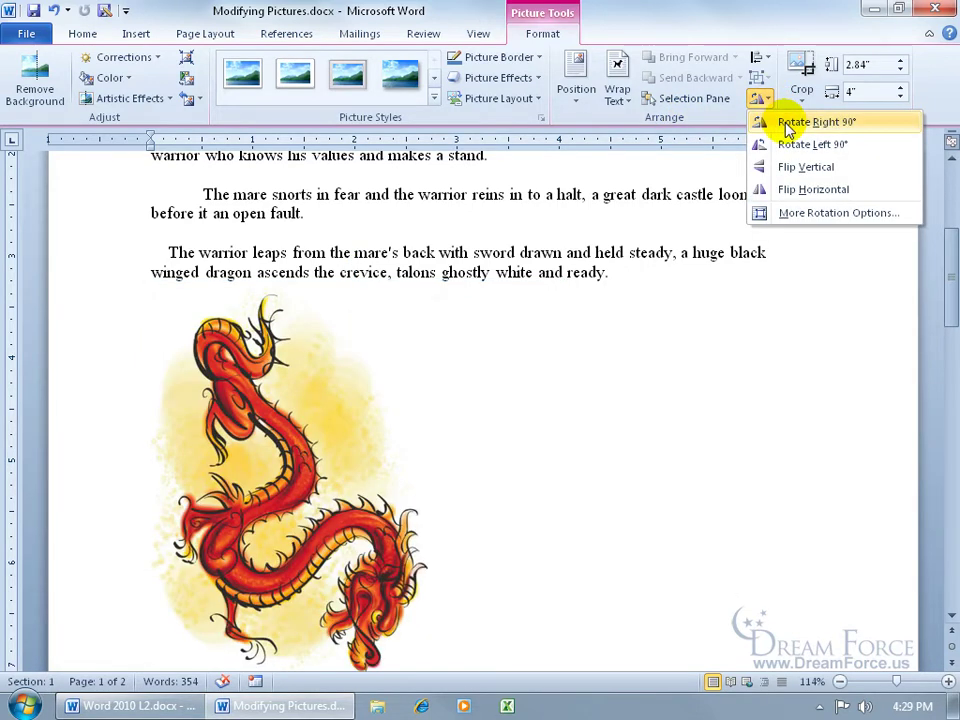
click(792, 192)
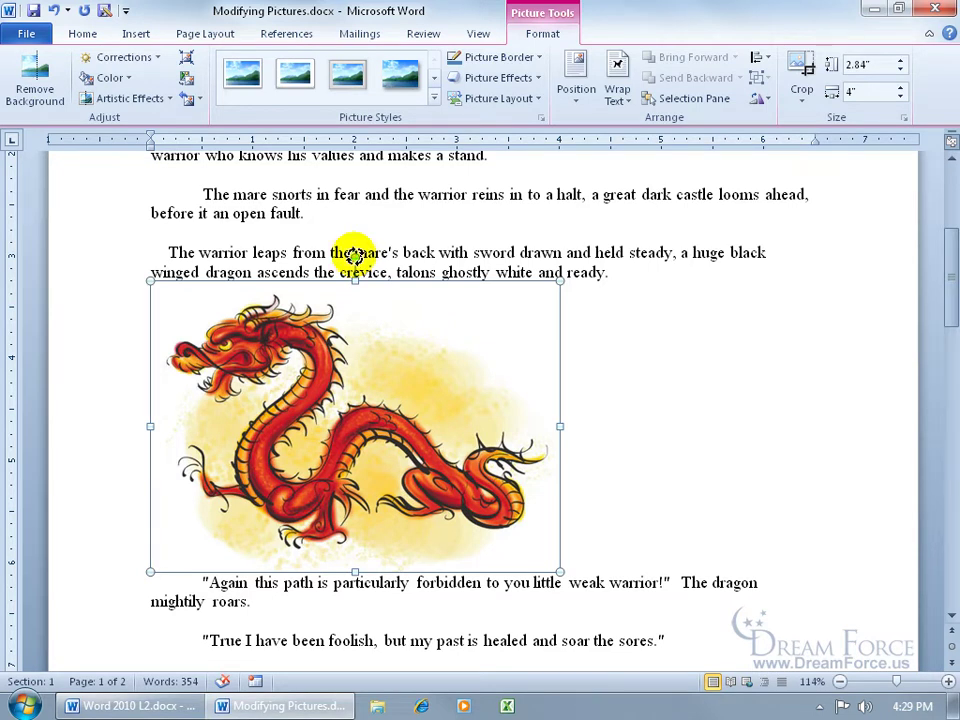
drag(354, 256, 251, 285)
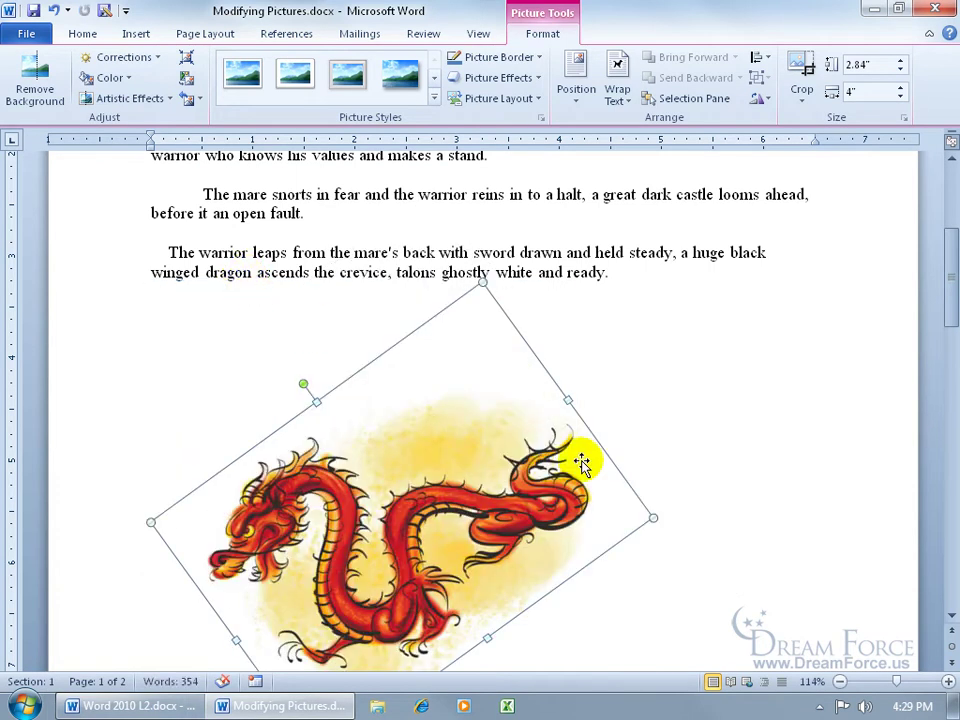
- Reselect the dragon picture and rotate it back until it sits level again
click(653, 403)
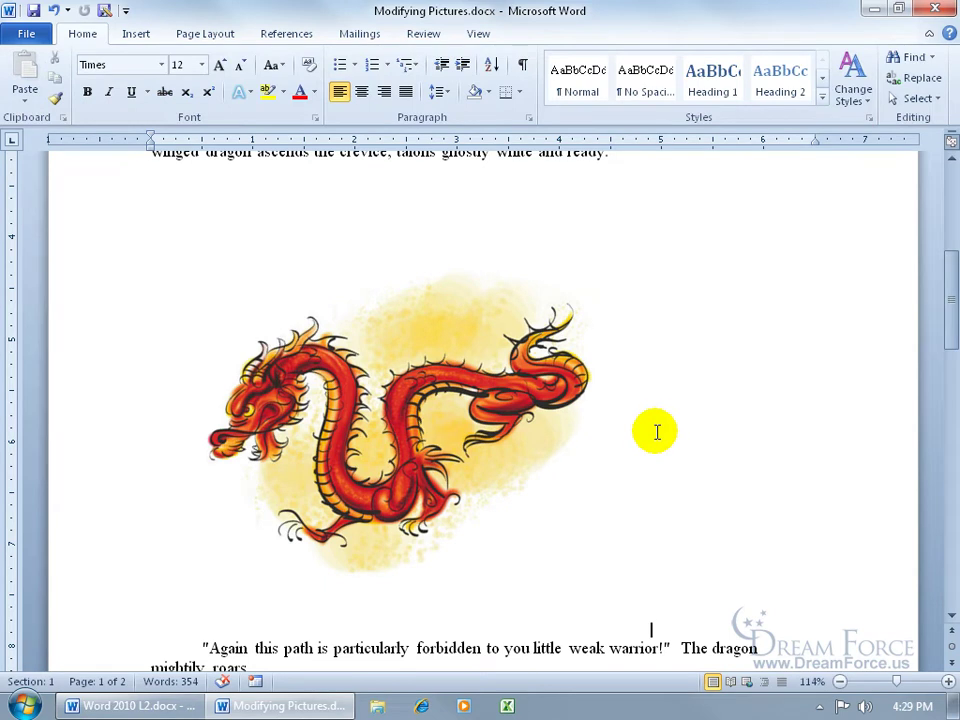
click(433, 385)
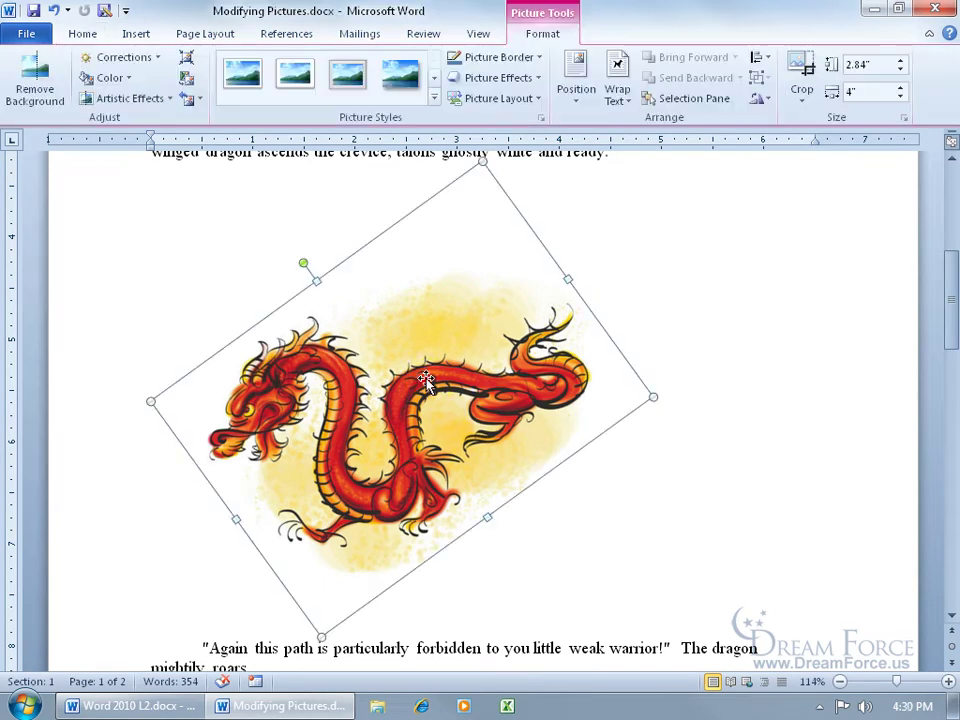
click(305, 262)
drag(305, 262, 428, 273)
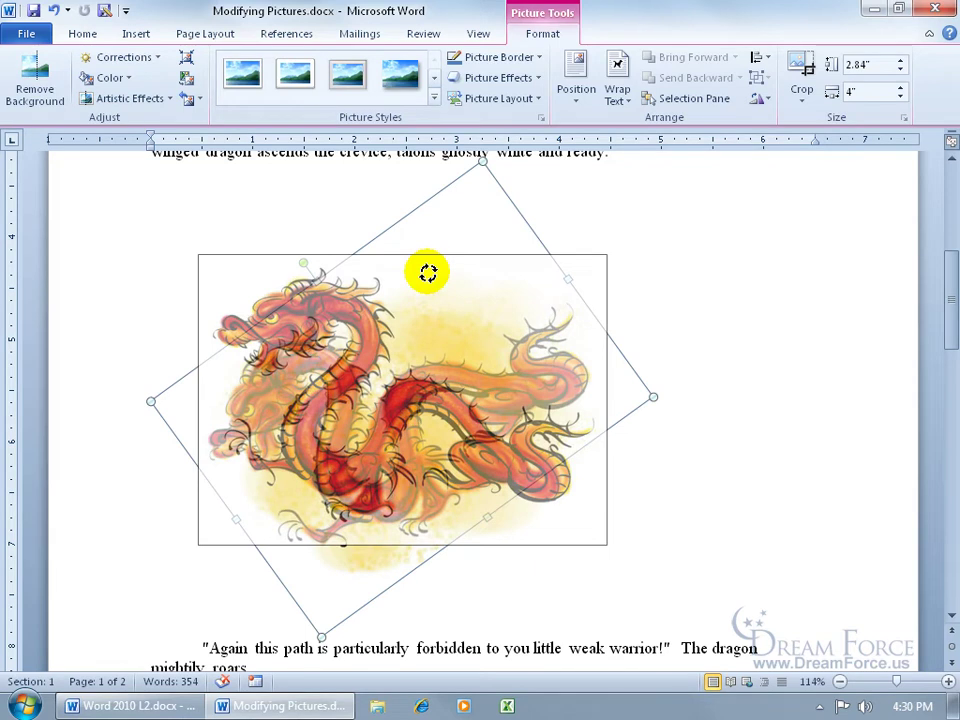
drag(428, 272, 413, 273)
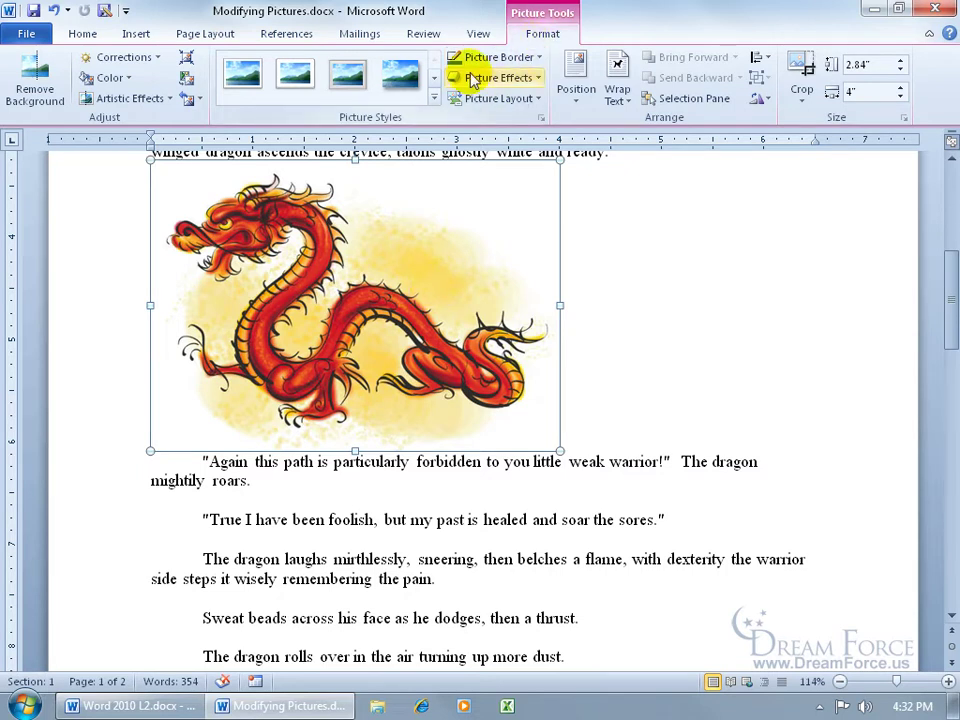
click(155, 57)
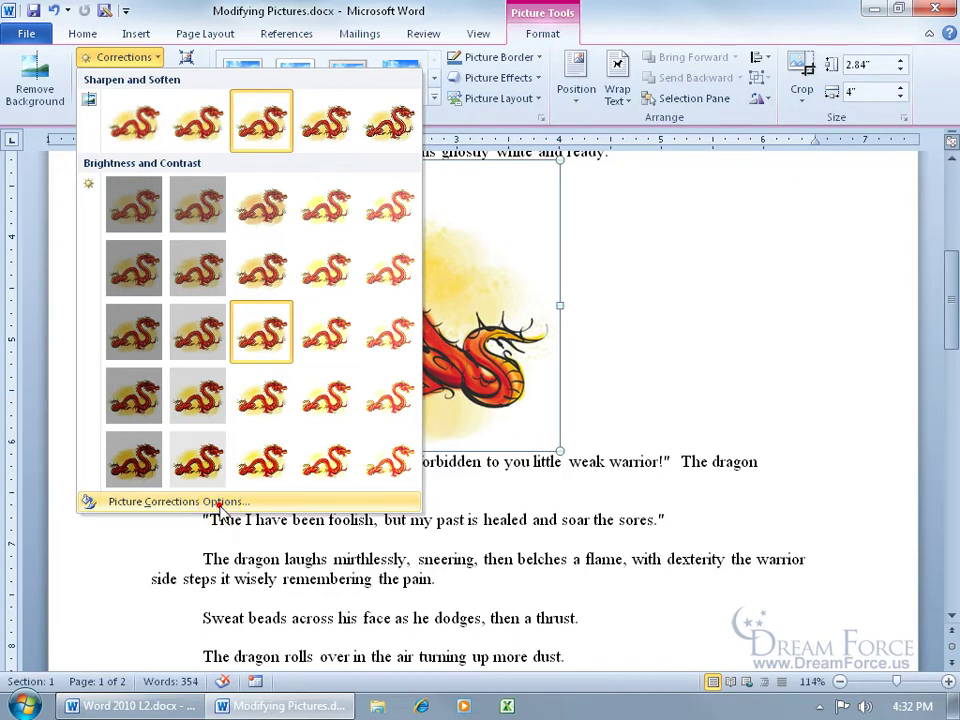
click(220, 503)
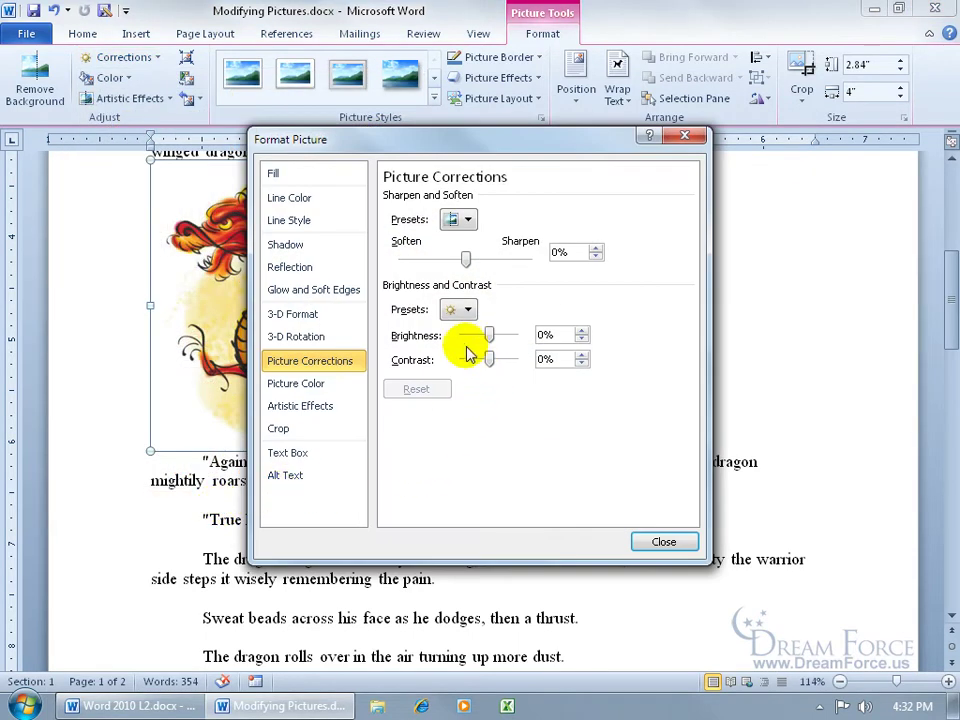
click(582, 331)
click(582, 331)
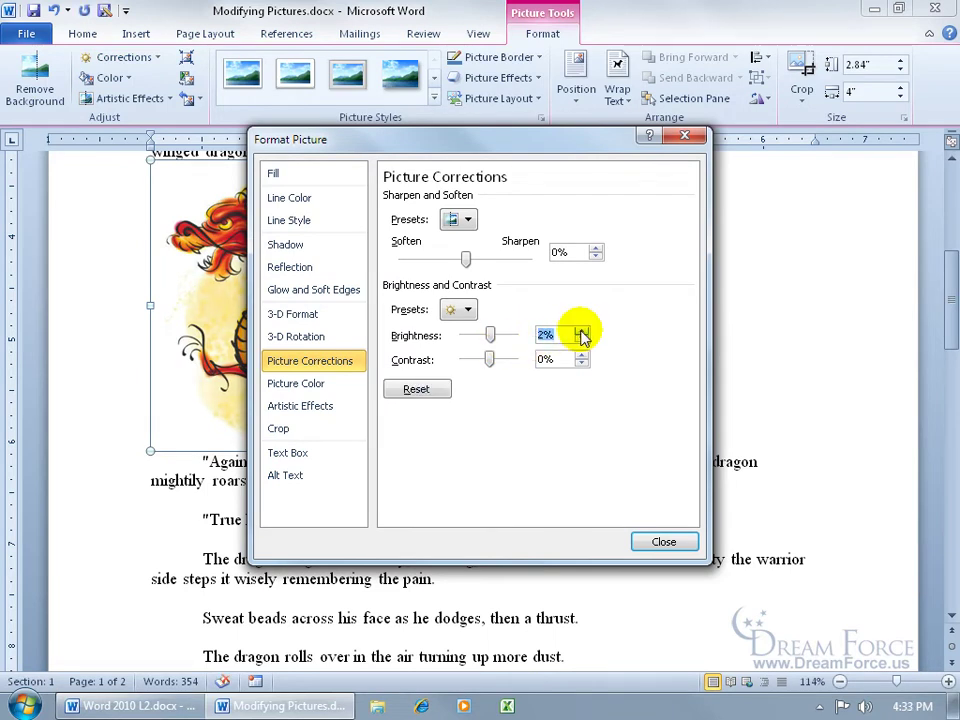
click(582, 355)
click(582, 355)
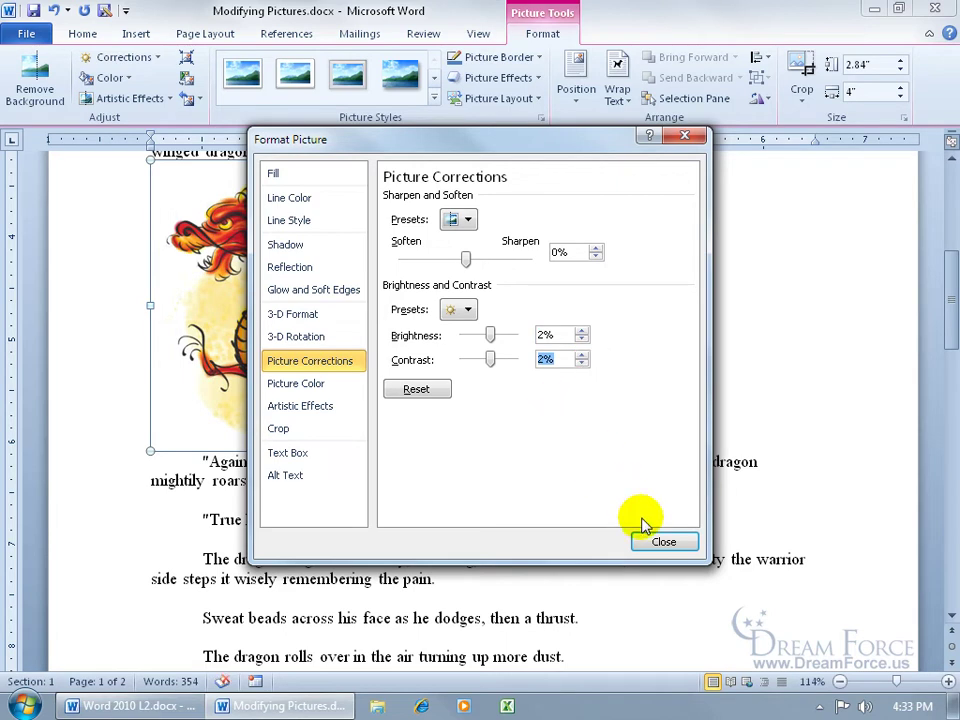
click(416, 389)
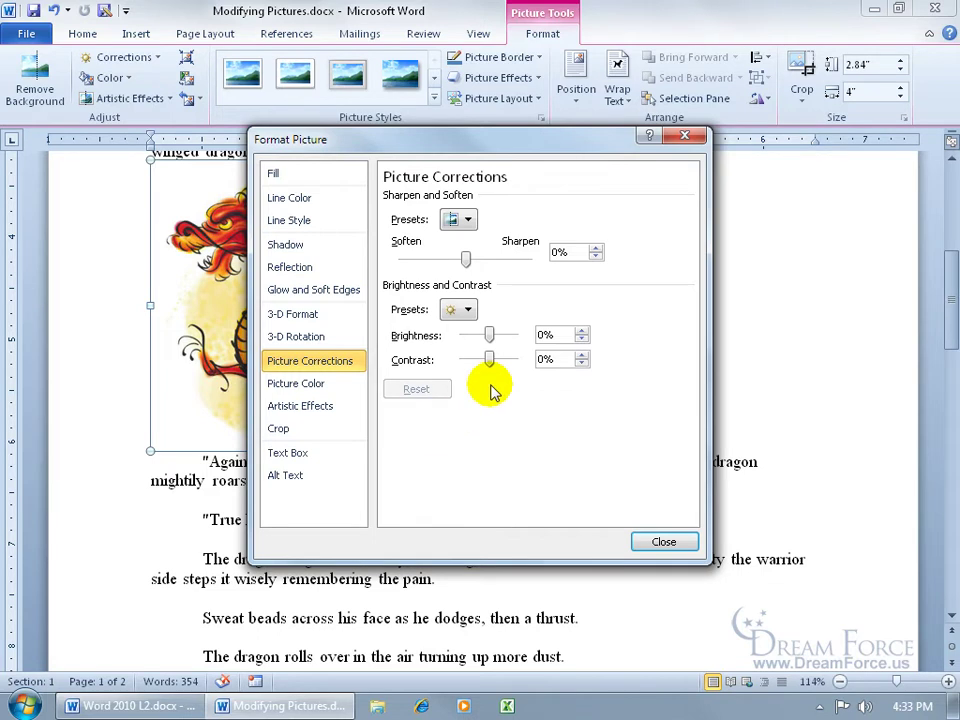
click(656, 542)
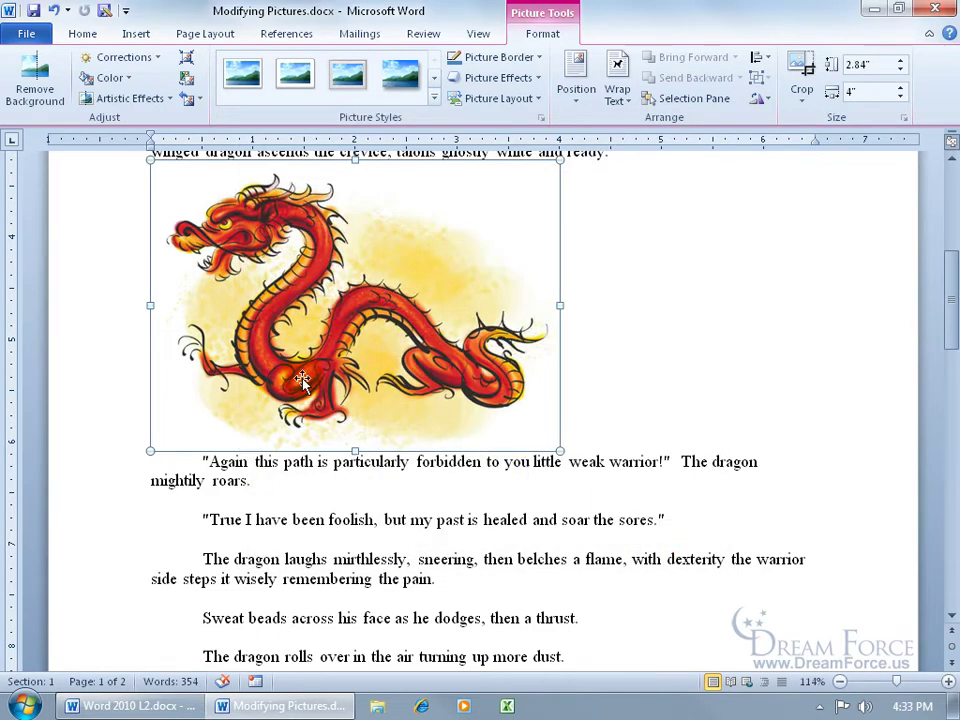
- Recolor the dragon with Blue, Accent color 1 Light, closing Artistic Effects without applying any
click(118, 78)
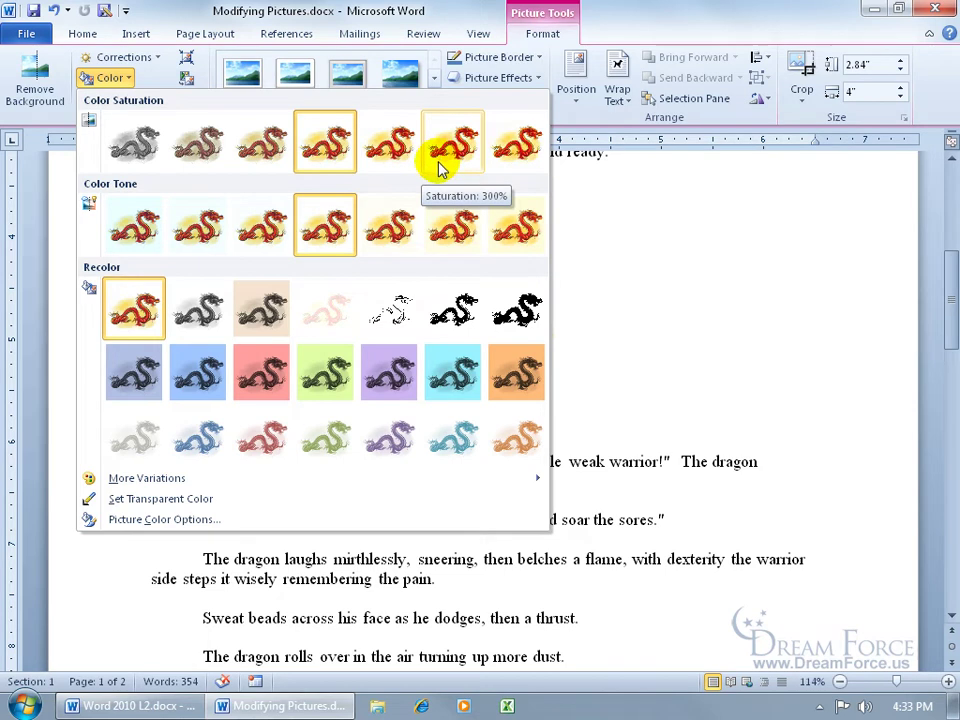
click(205, 447)
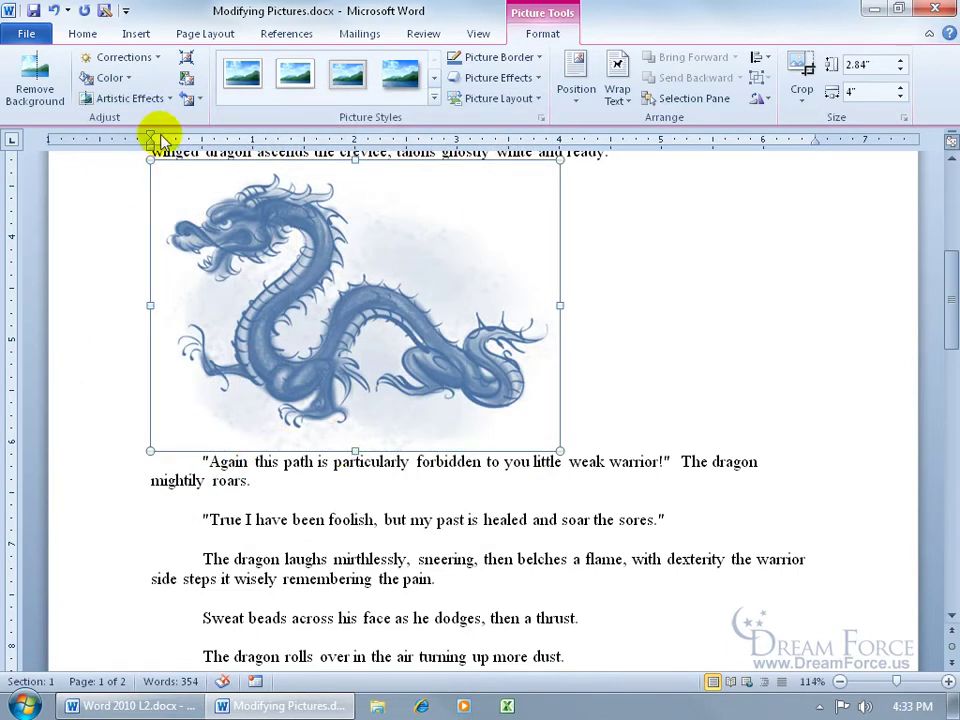
click(165, 100)
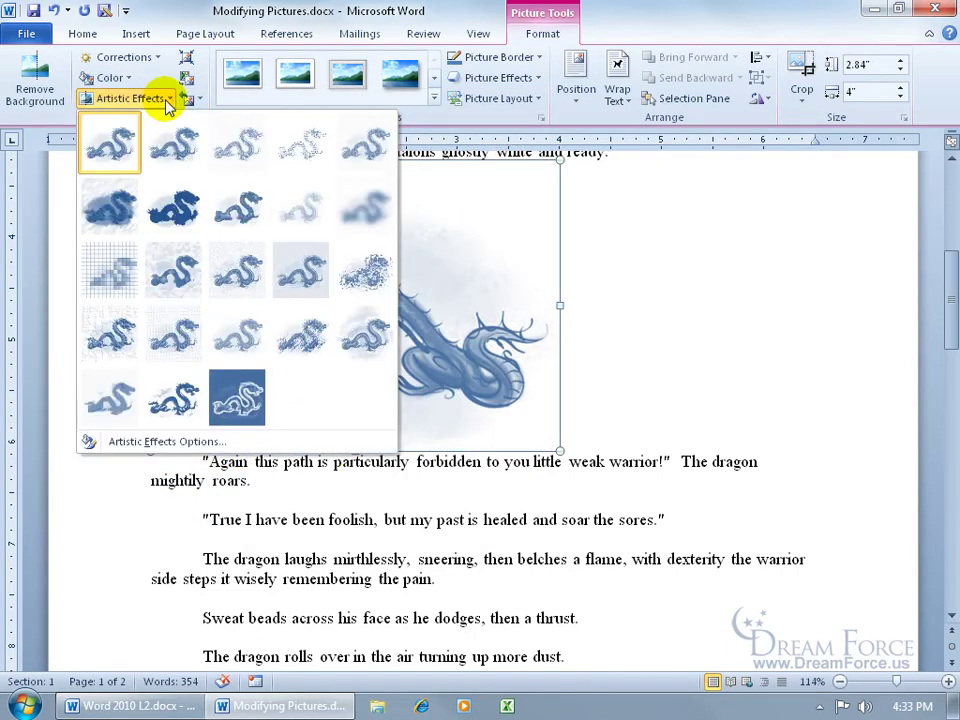
click(198, 70)
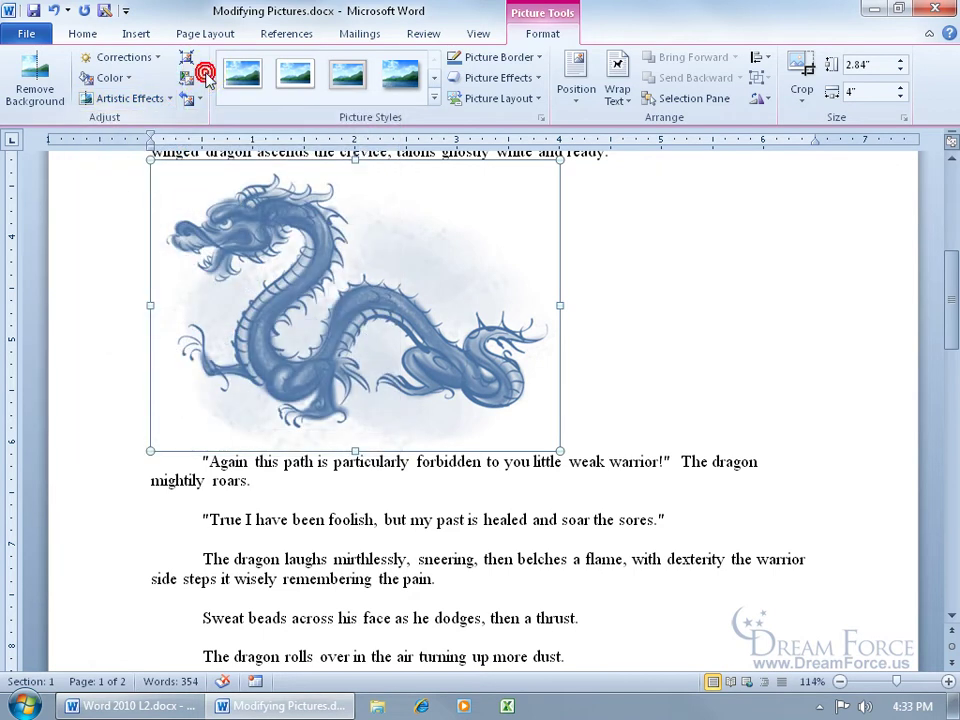
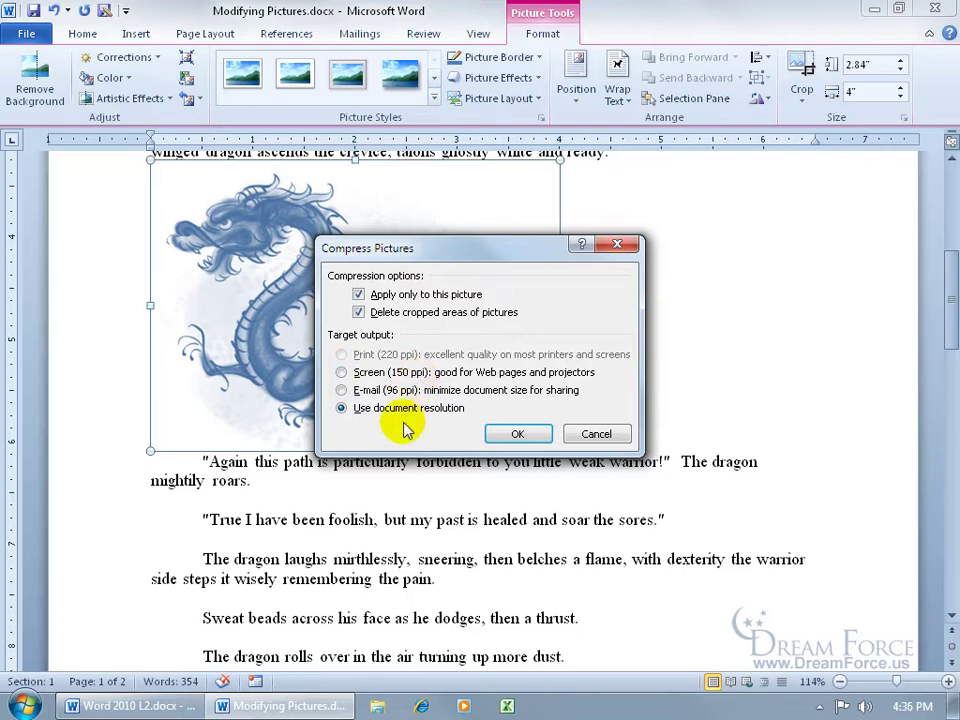
- Apply the compression and resize the dragon picture to about 2.36 by 1.67 inches
click(515, 435)
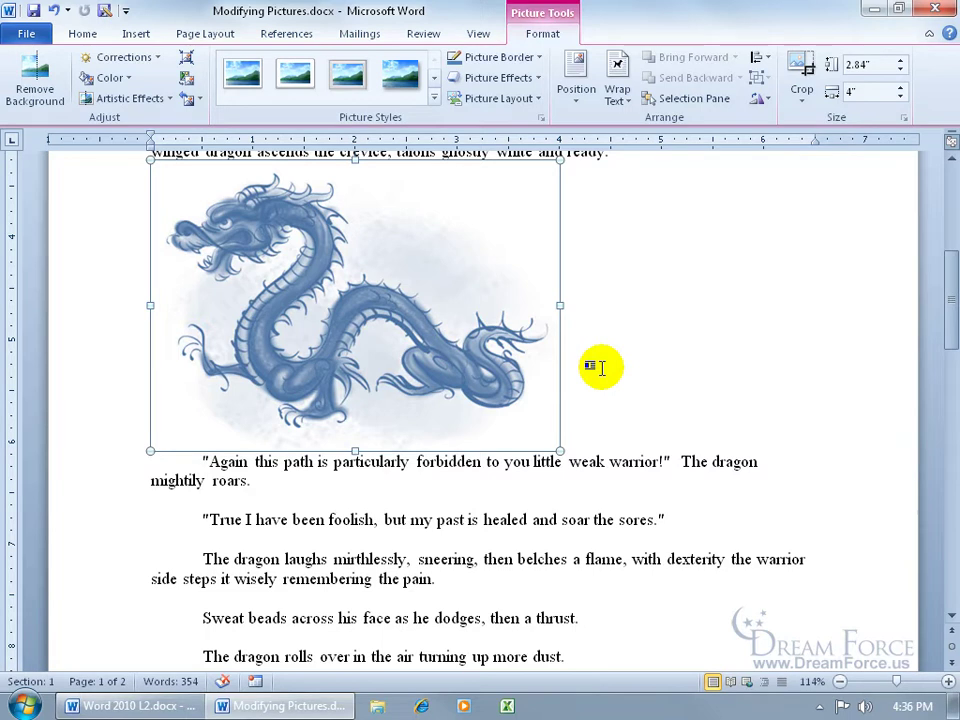
drag(945, 302, 952, 288)
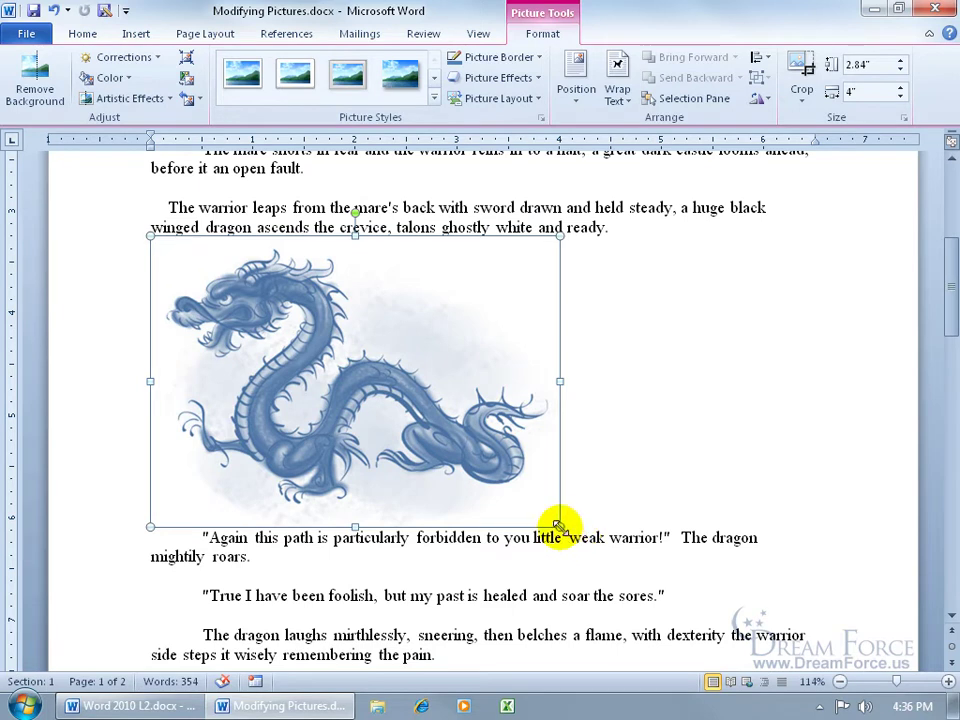
drag(558, 525, 390, 403)
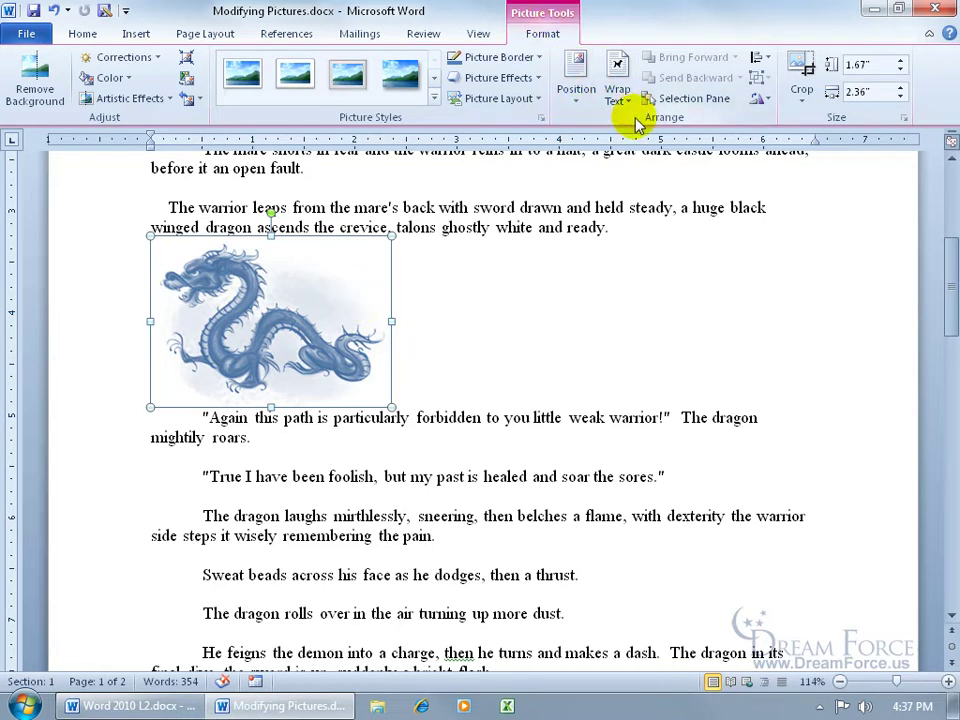
- Set the dragon picture's text wrapping to Tight so the story flows around it
click(620, 98)
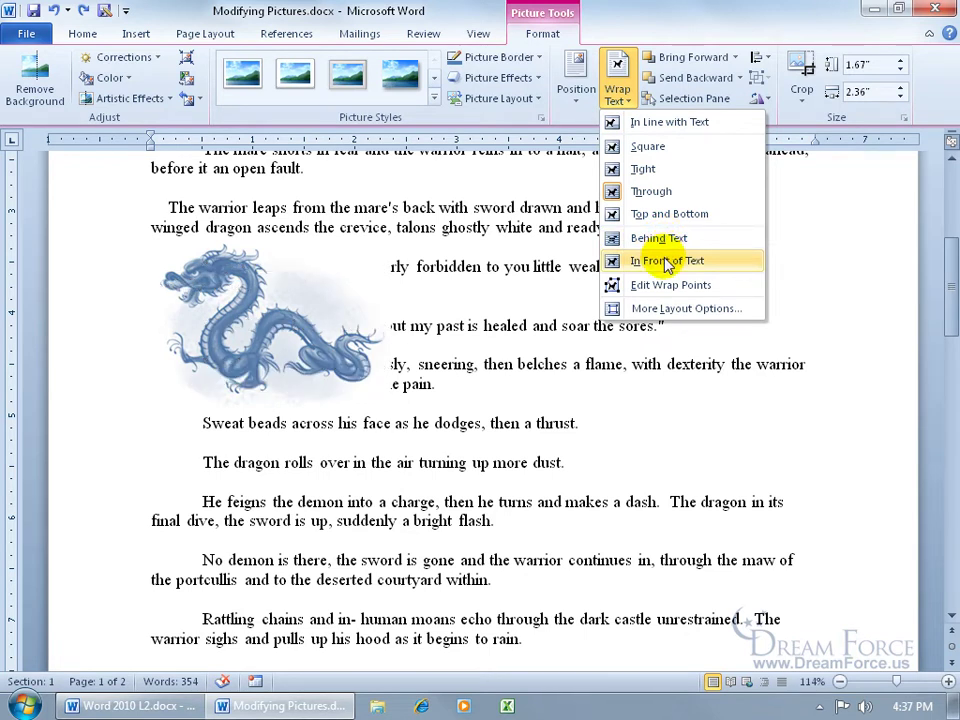
click(645, 168)
click(575, 292)
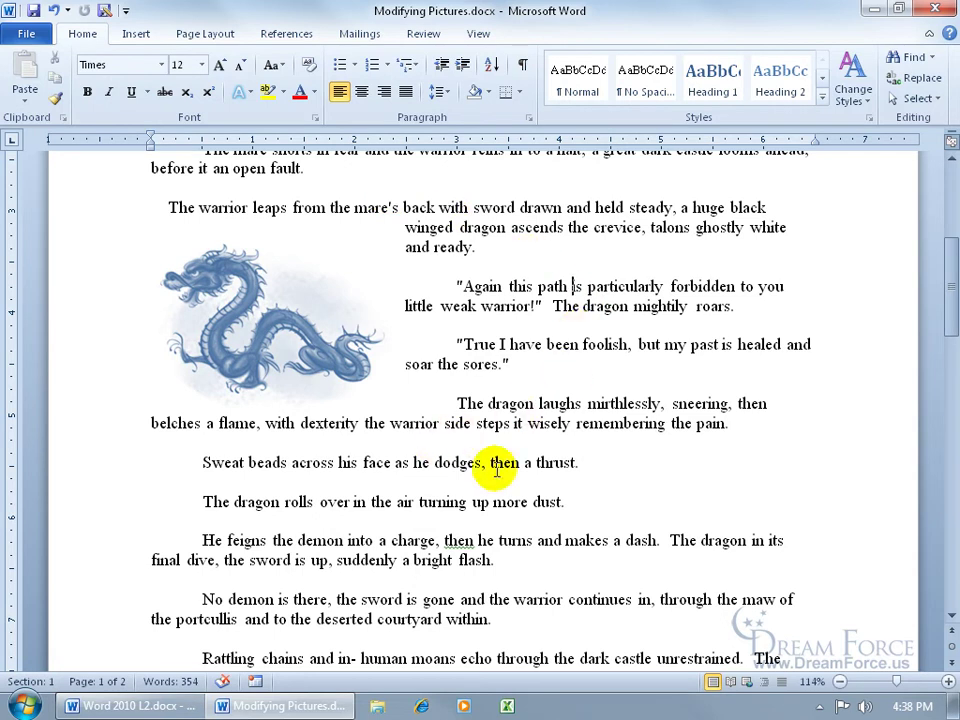
- In the picture's Layout options, raise the right distance from text to about 1 inch
click(281, 349)
right_click(281, 351)
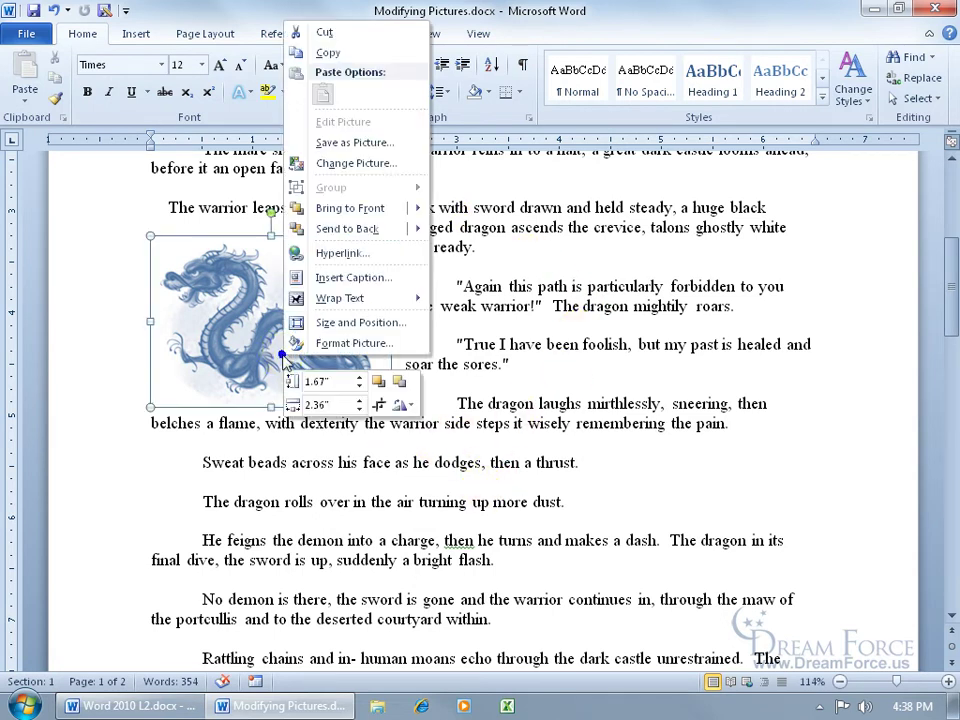
mouse_move(360, 298)
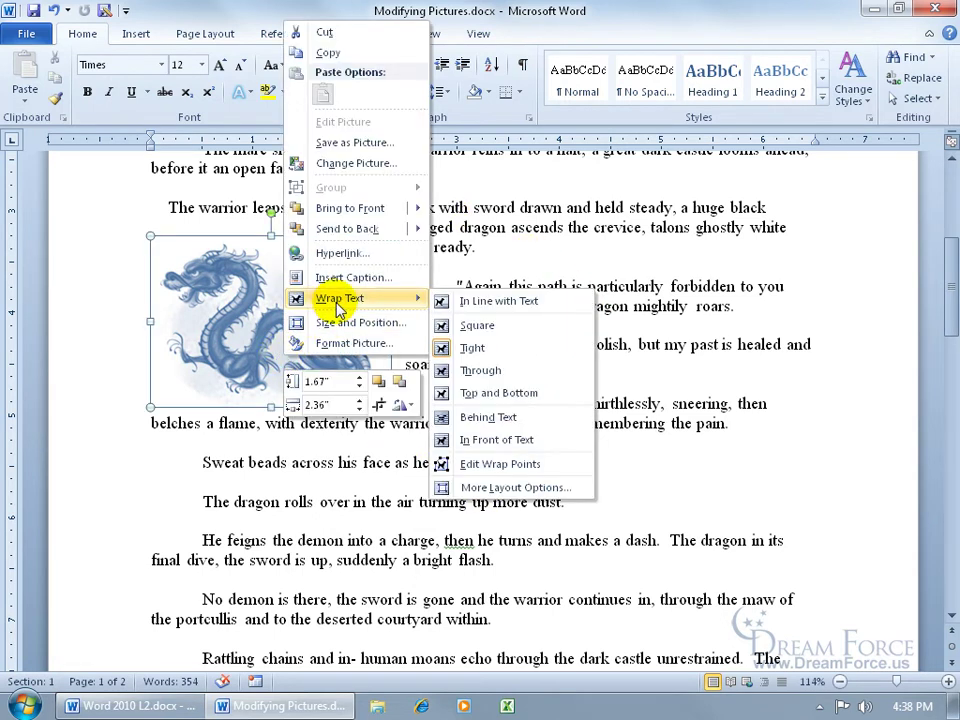
click(505, 488)
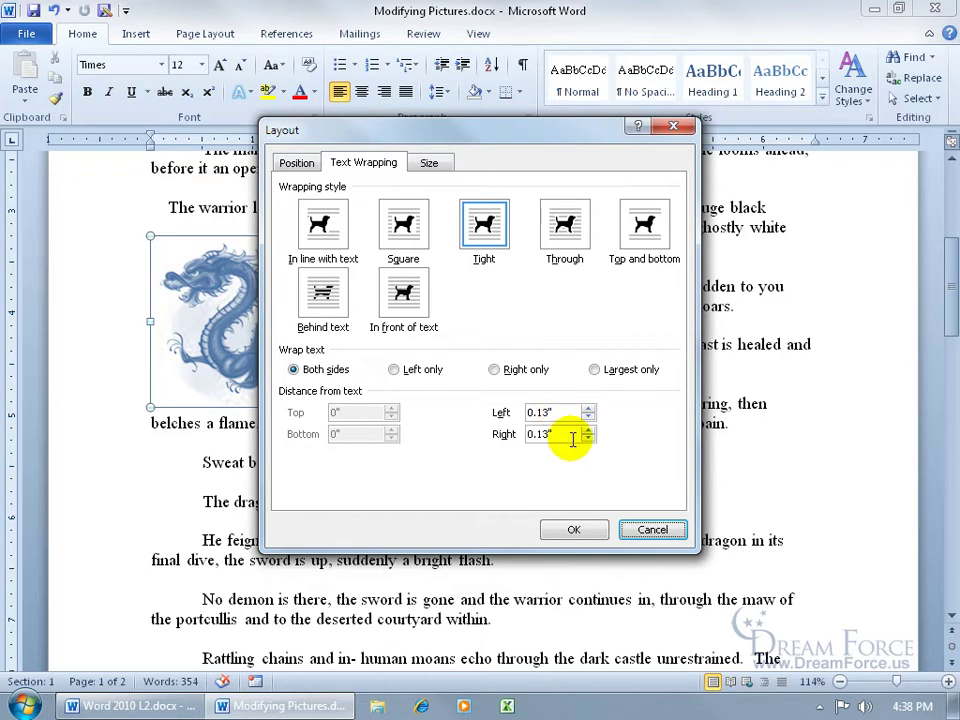
click(589, 438)
click(588, 430)
click(588, 430)
click(588, 430)
click(588, 430)
click(574, 529)
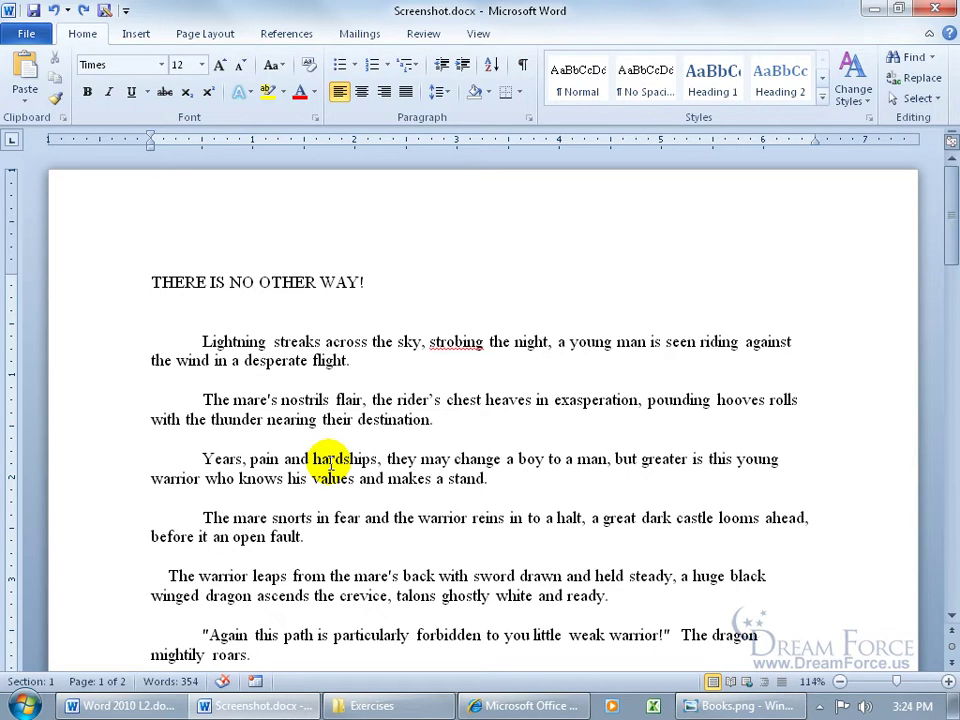
- Check the Screenshot list, then view the Internet Explorer and Exercises windows before returning to Screenshot.docx
click(135, 33)
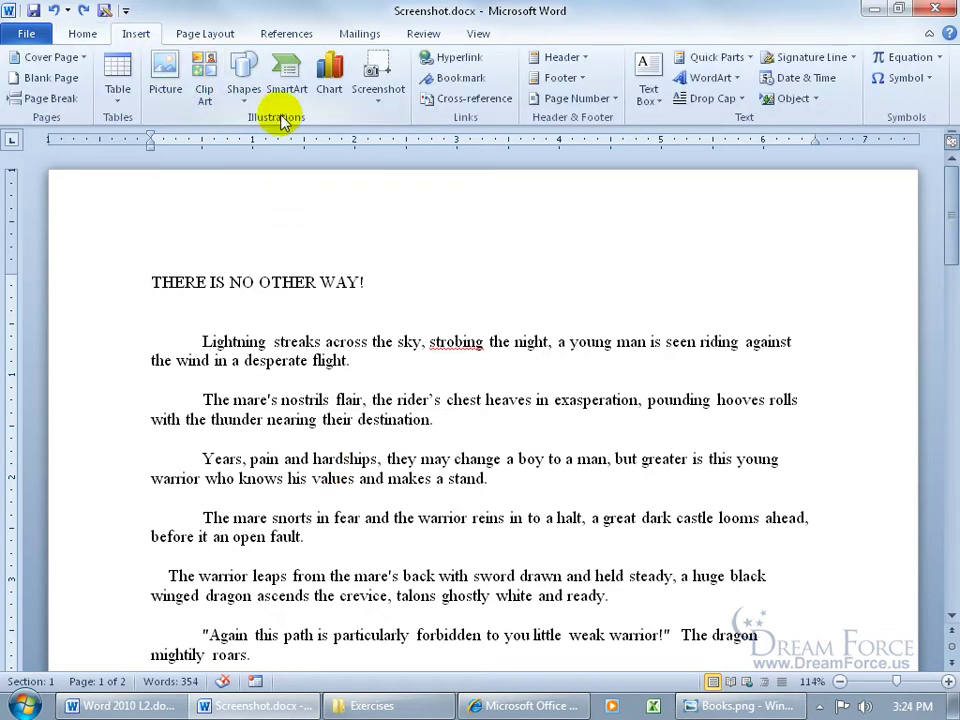
click(396, 104)
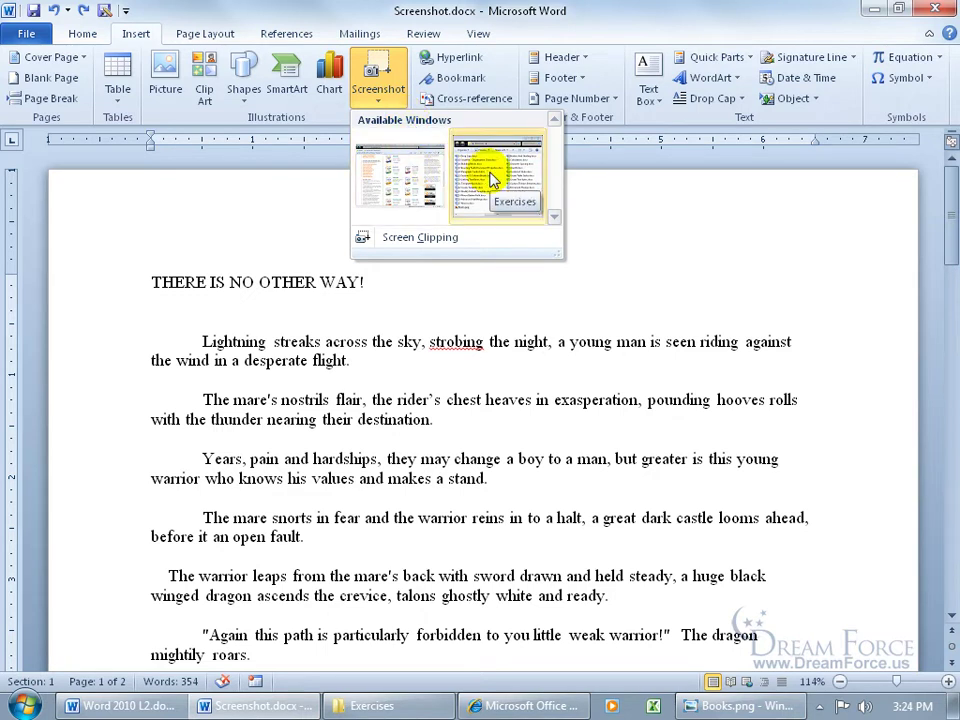
click(452, 435)
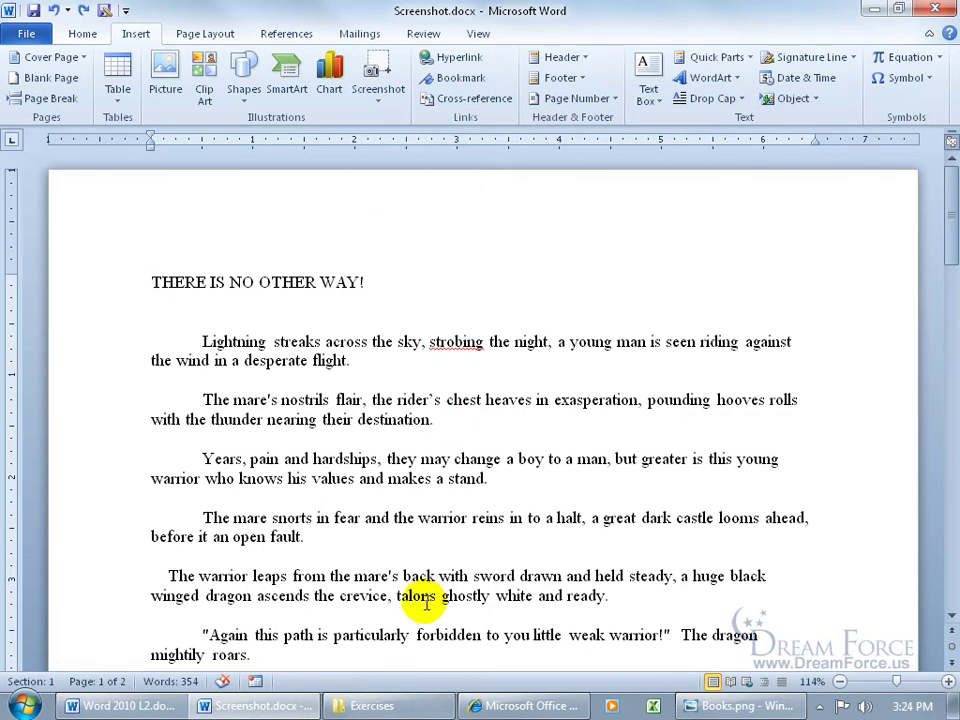
click(512, 706)
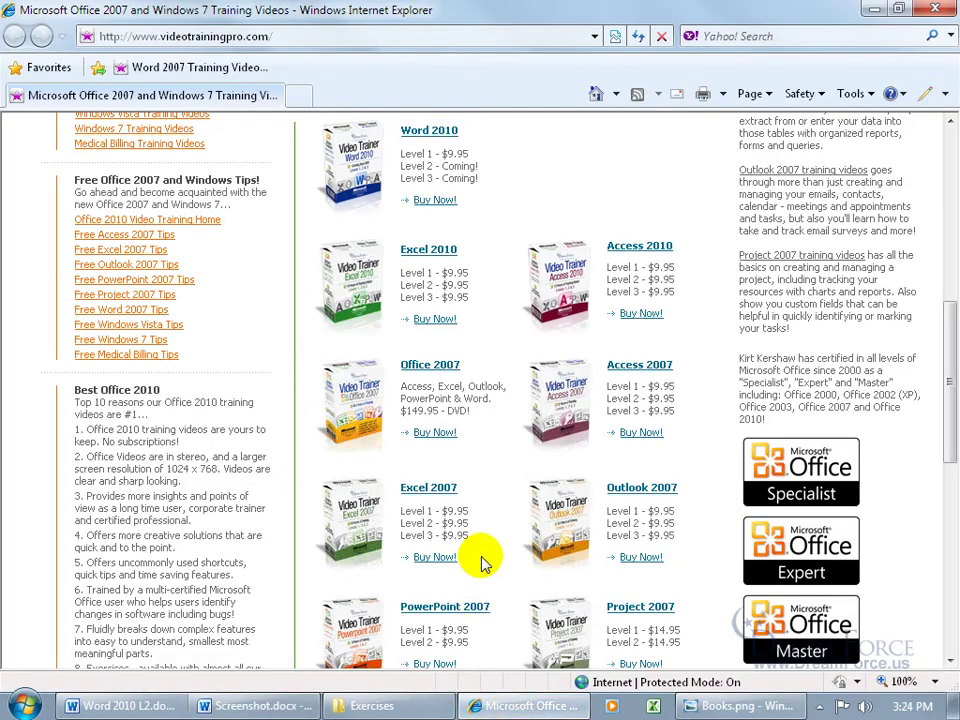
click(380, 706)
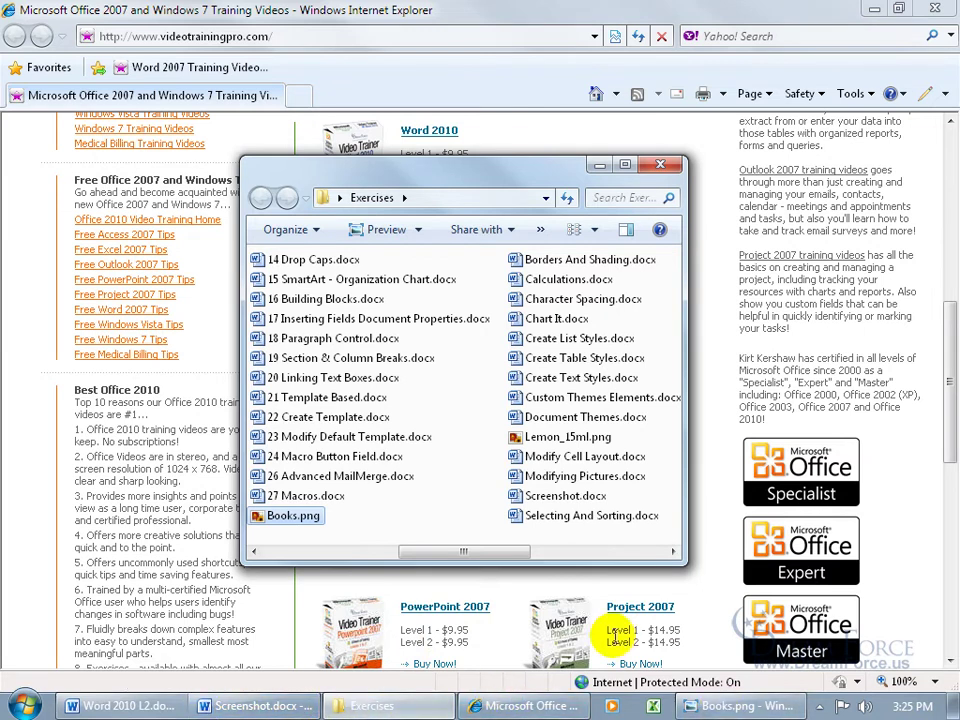
click(245, 706)
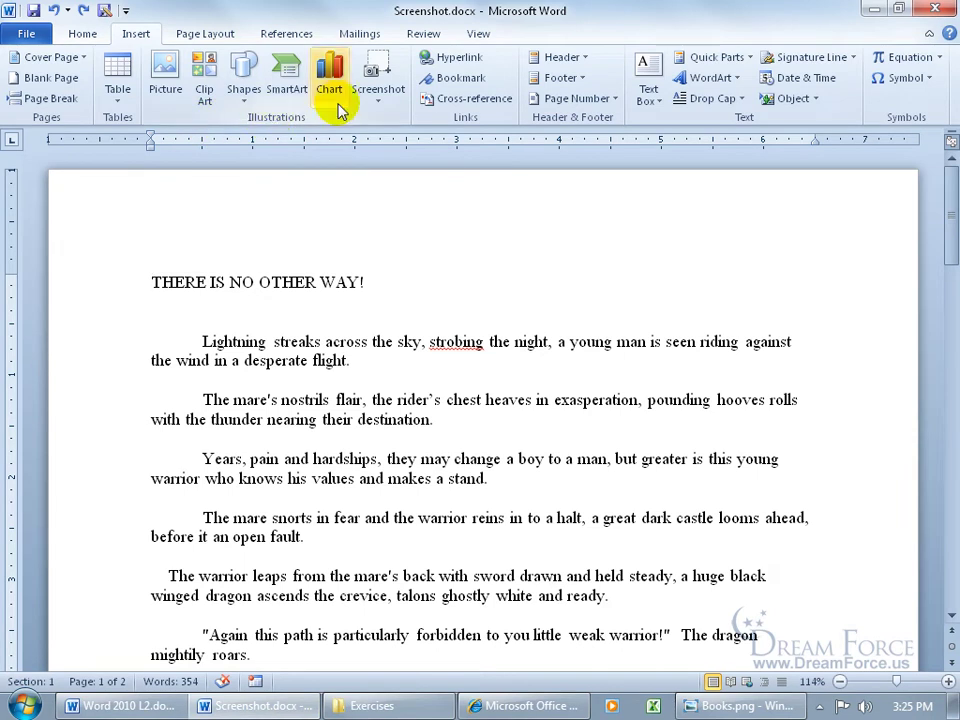
- Show the Screenshot gallery of available open windows again
click(378, 85)
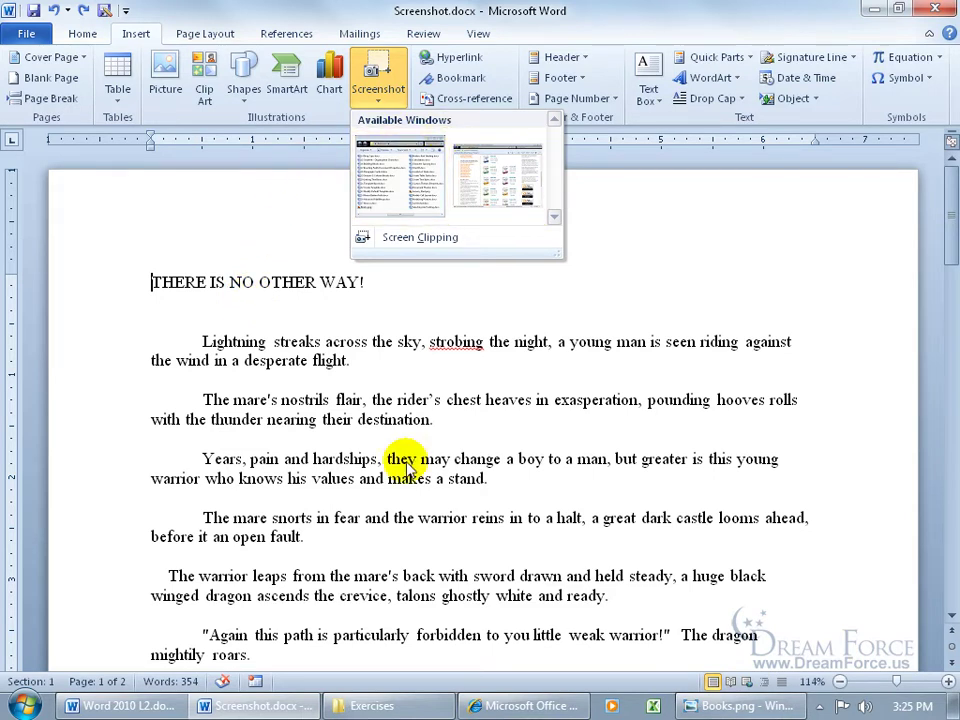
mouse_move(128, 708)
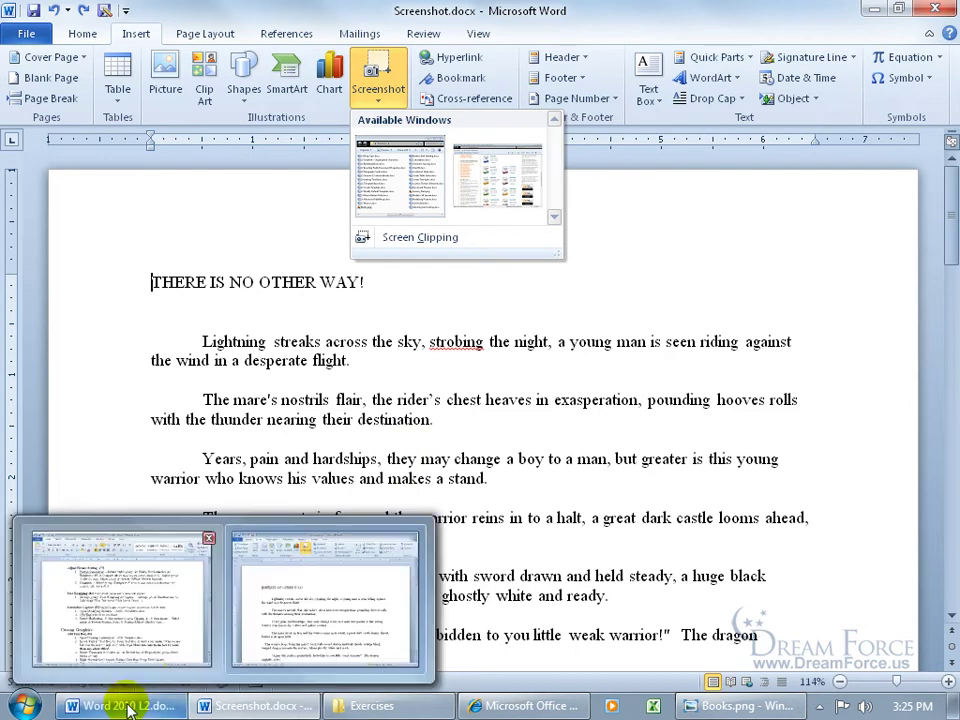
mouse_move(740, 708)
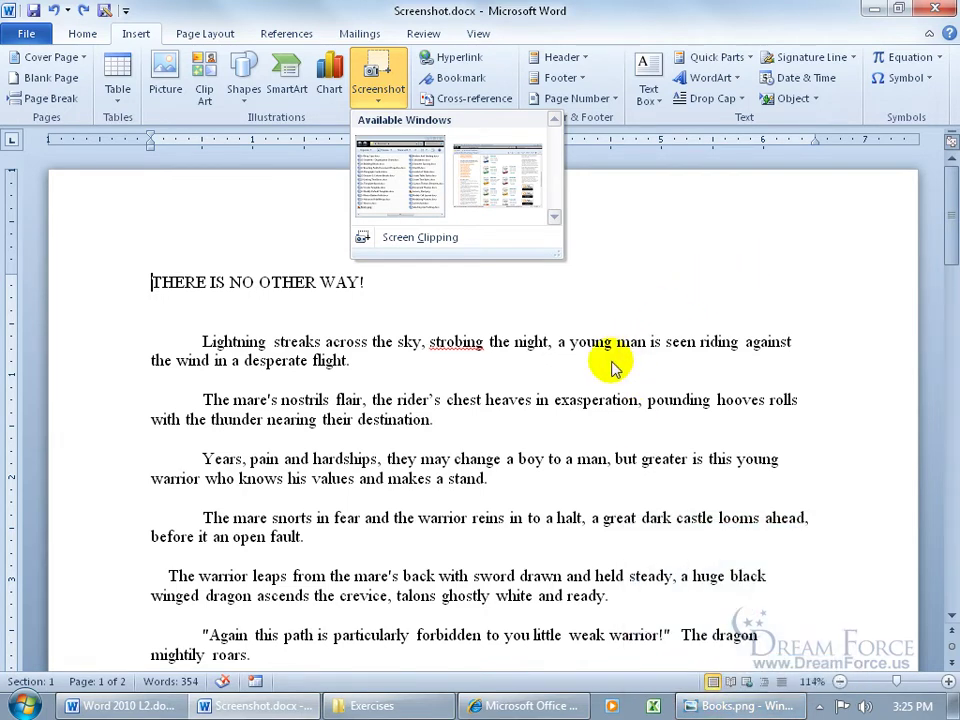
click(512, 705)
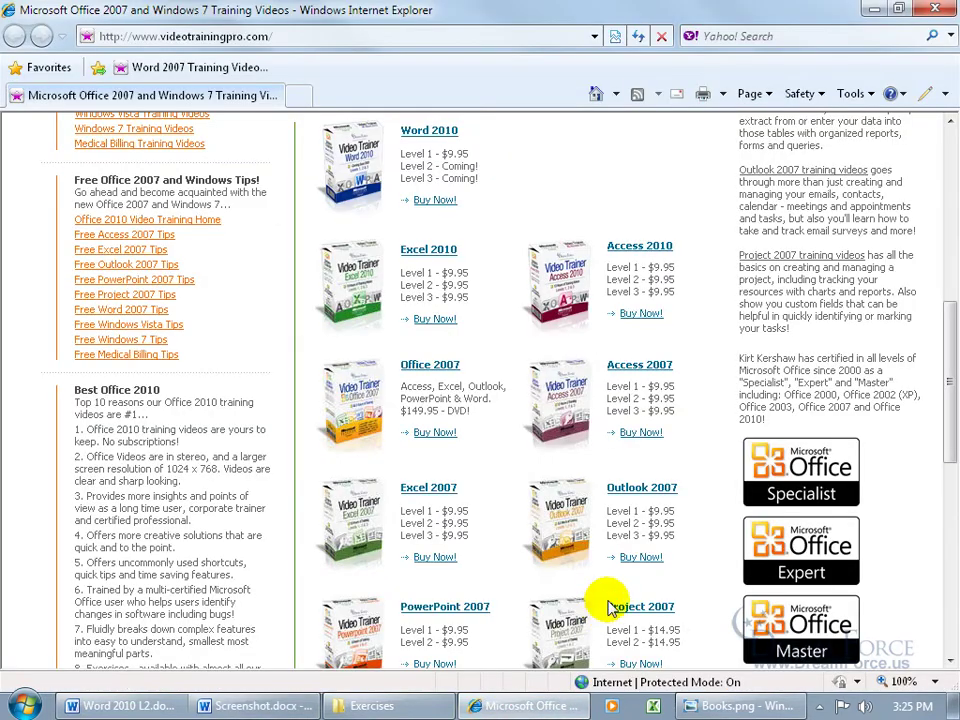
click(872, 14)
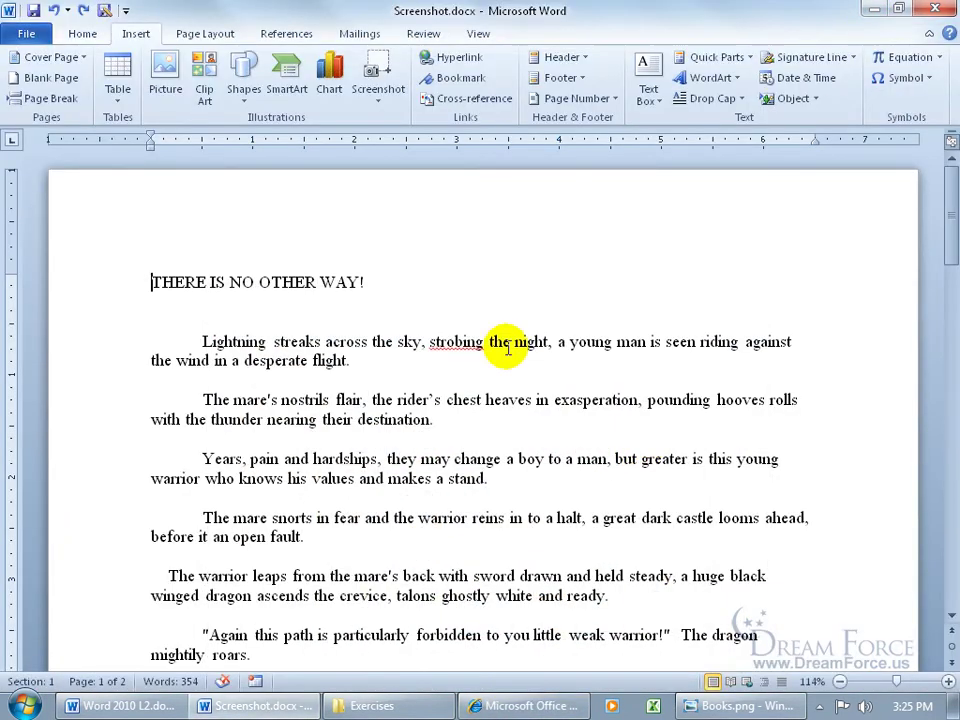
click(383, 95)
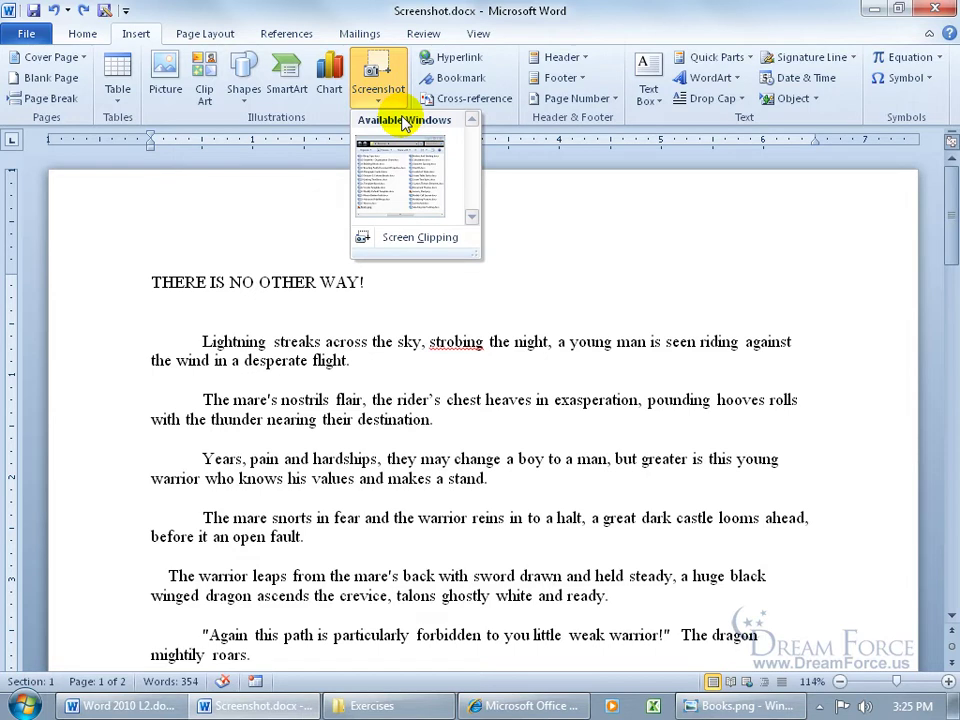
click(371, 705)
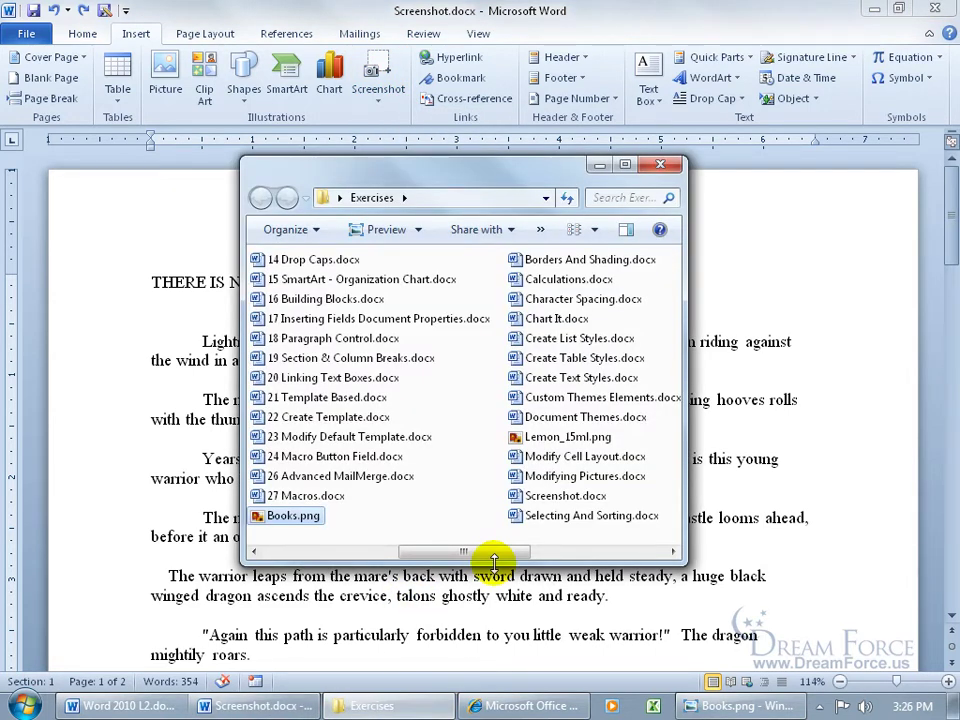
click(803, 314)
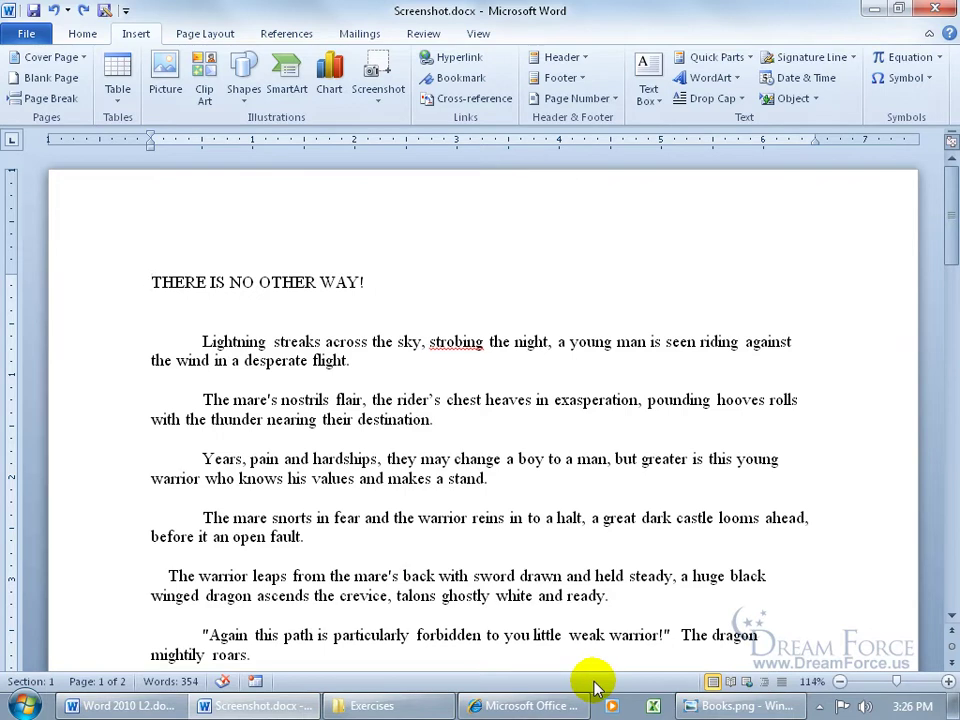
click(485, 700)
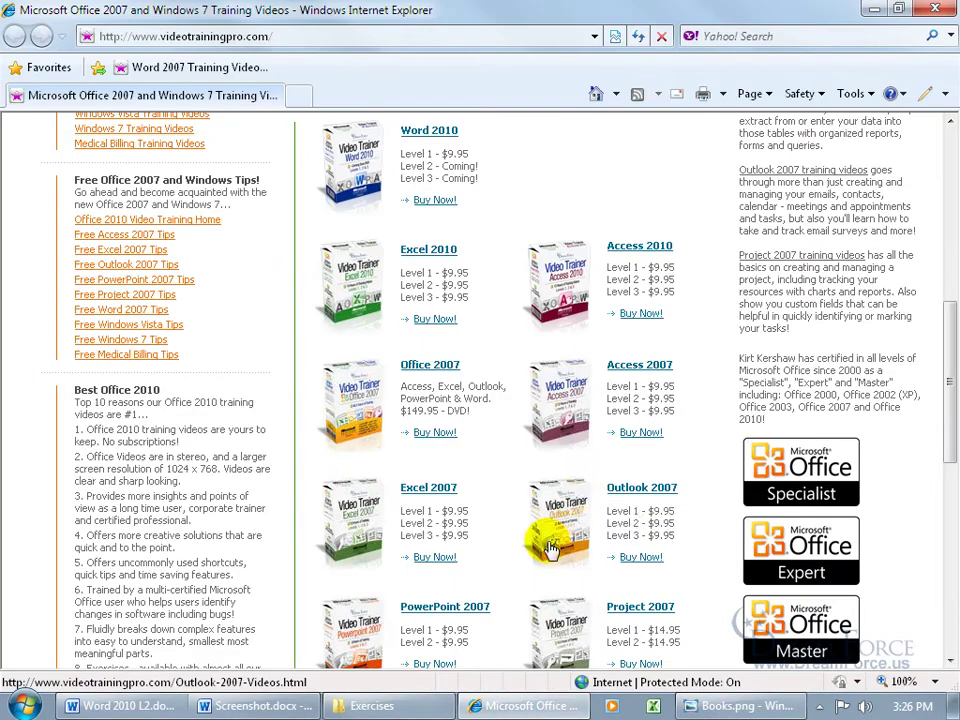
click(255, 706)
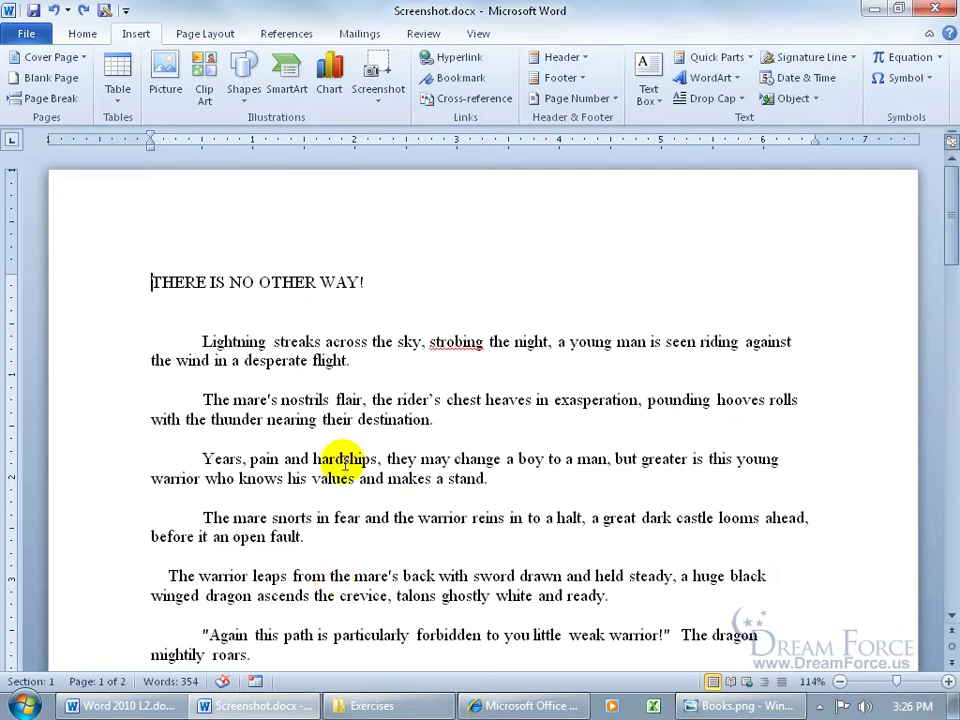
click(378, 80)
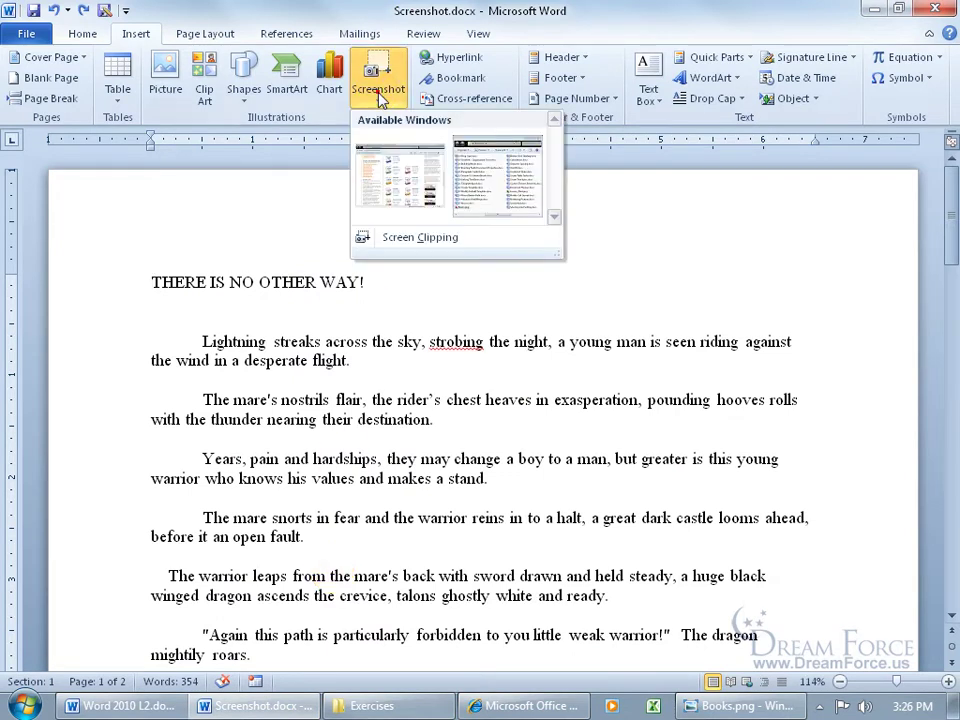
- Insert the Internet Explorer page screenshot, undo it, and place the cursor before 'The warrior leaps'
click(410, 182)
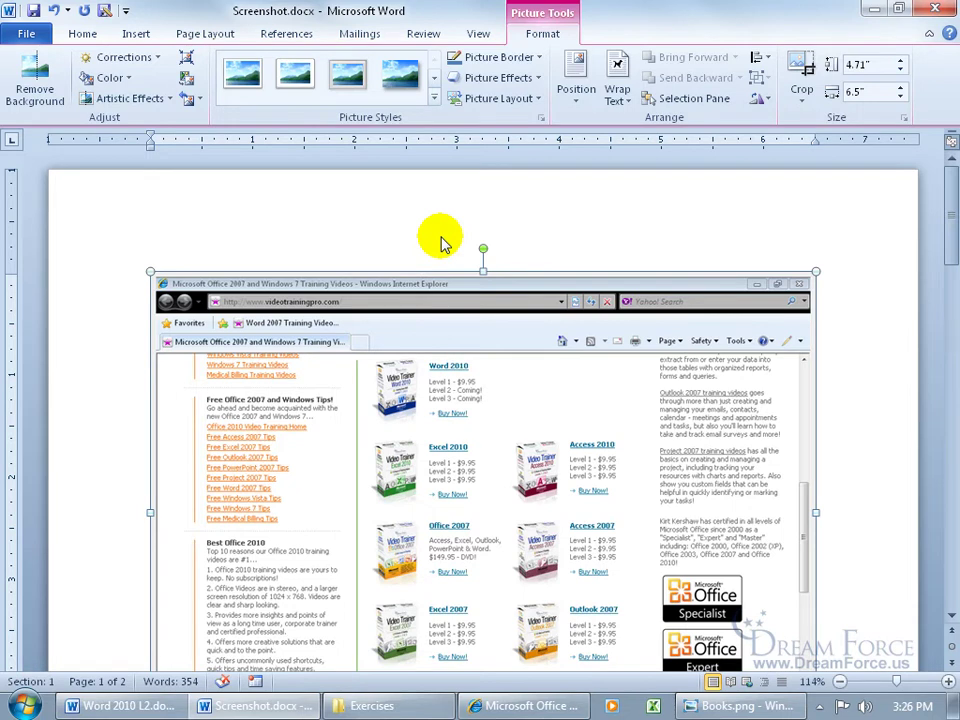
drag(945, 206, 945, 222)
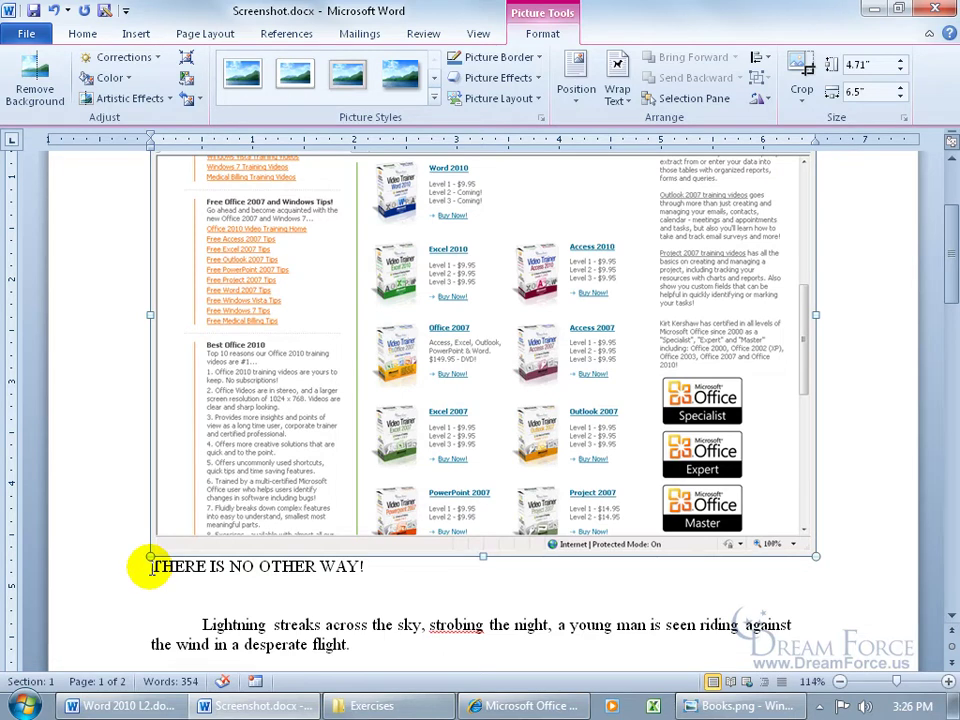
click(53, 10)
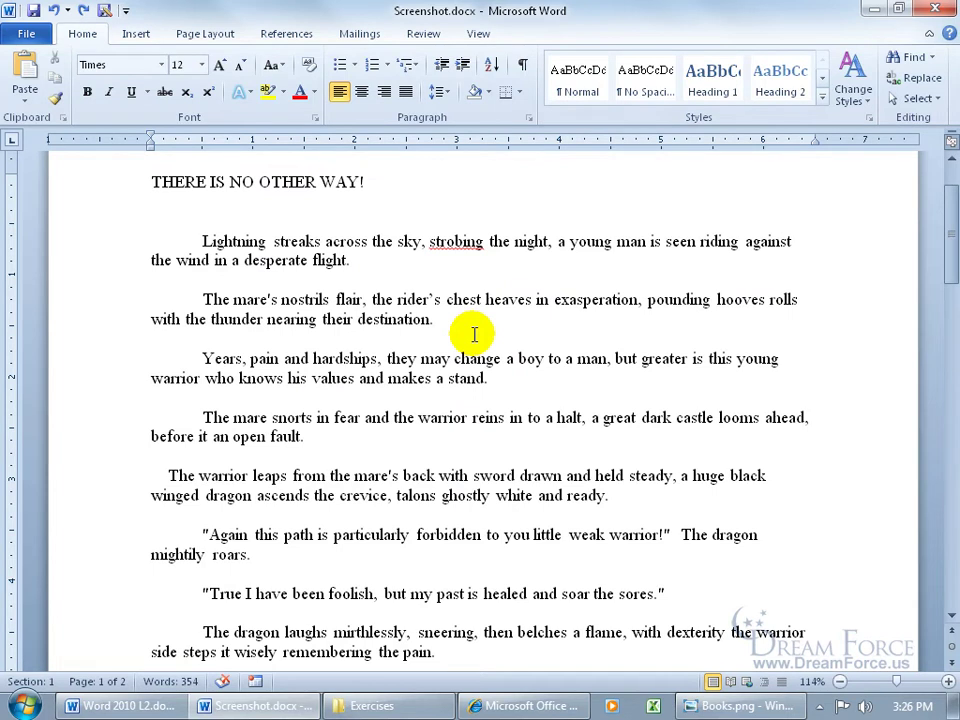
click(195, 456)
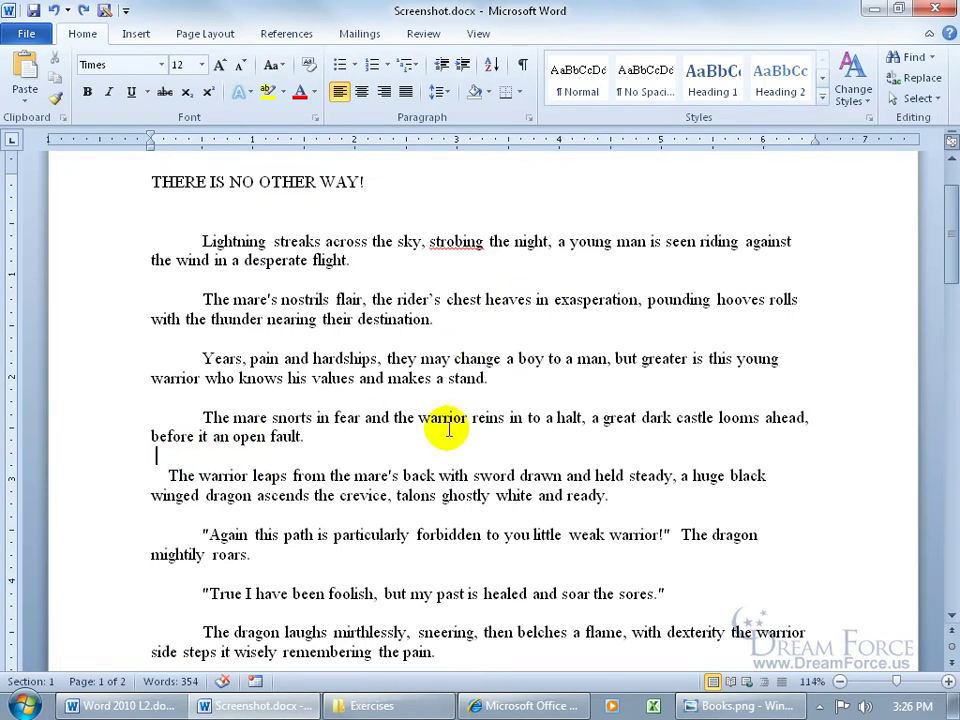
click(138, 34)
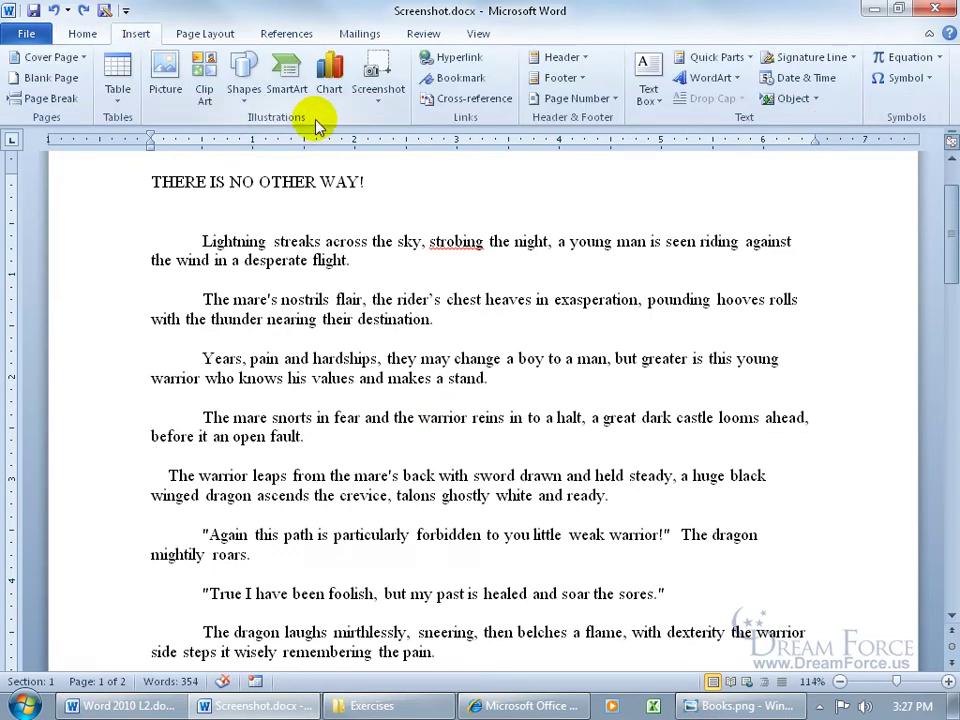
- Start a Screen Clipping, cancel it, and check the Exercises folder window
click(378, 80)
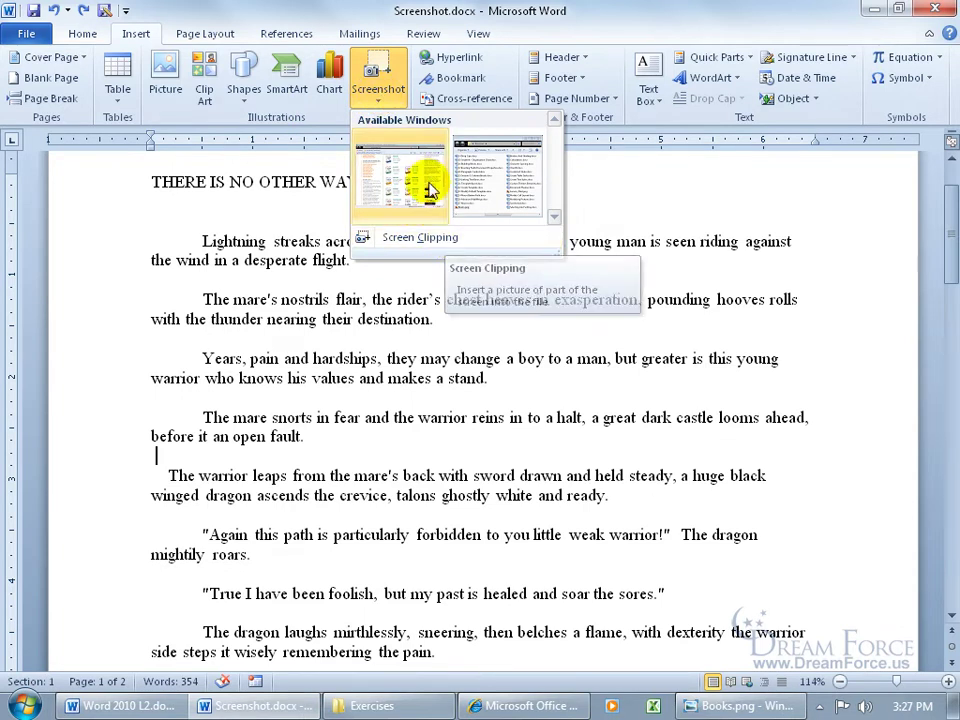
click(410, 245)
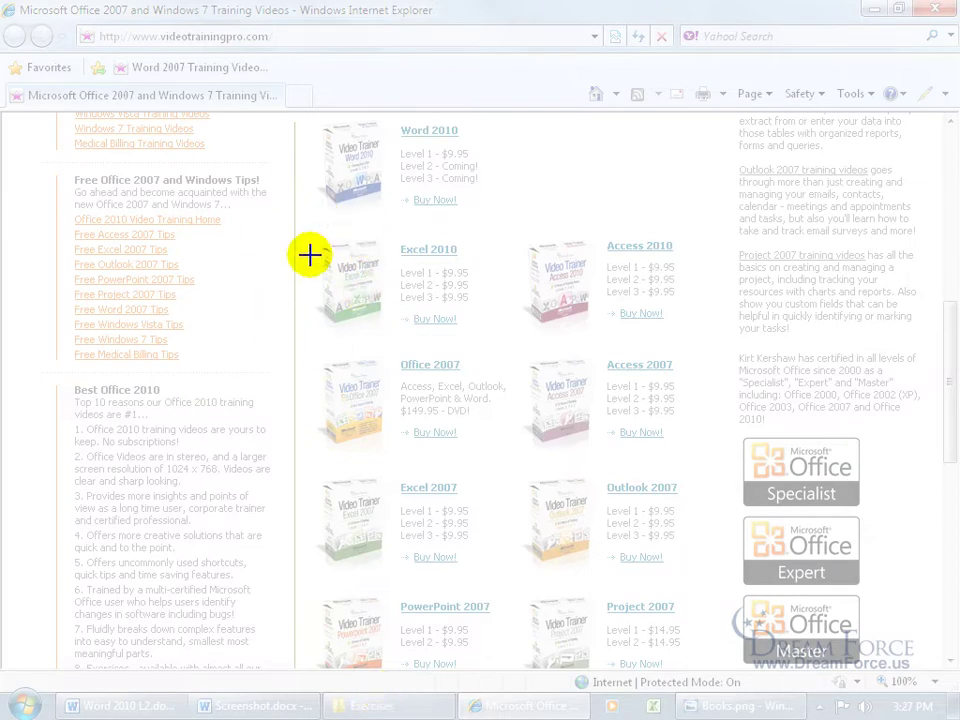
key(Escape)
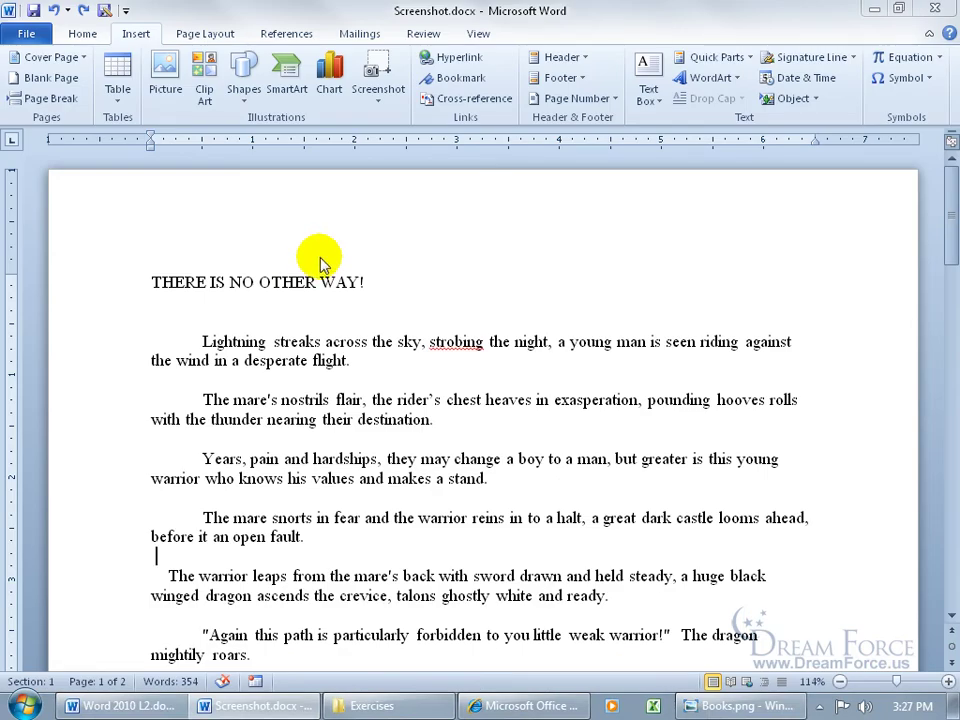
click(378, 705)
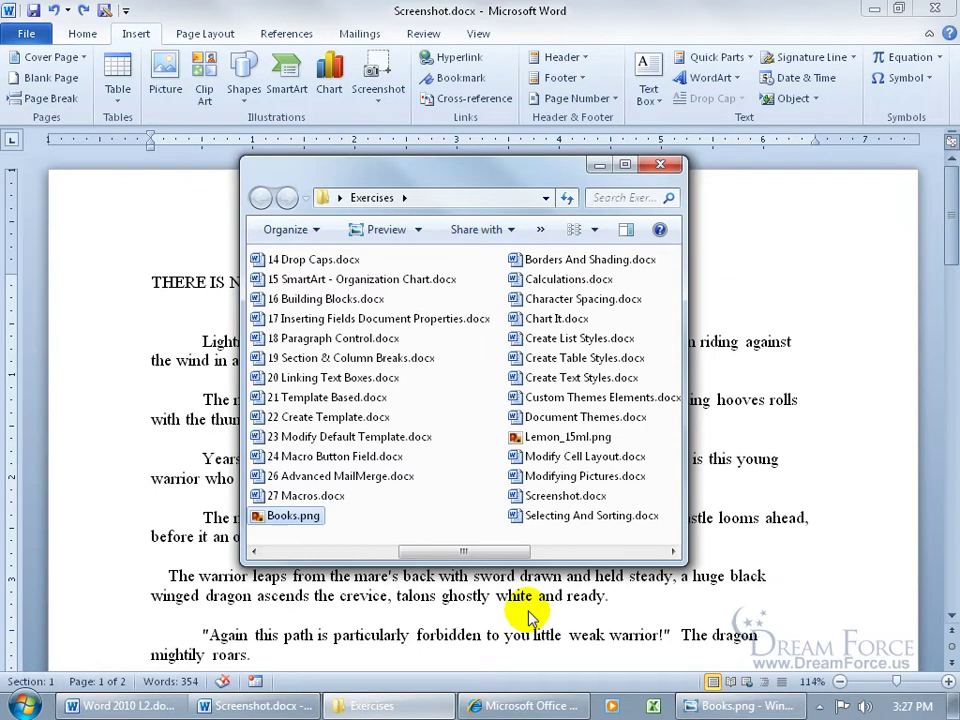
click(190, 395)
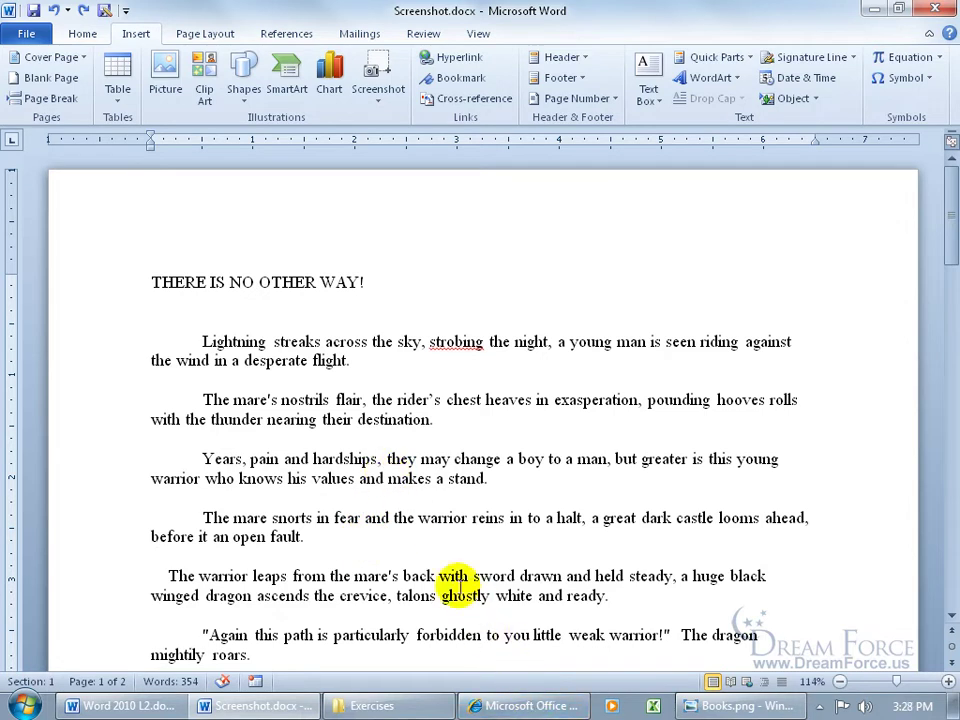
- Retry Screen Clipping, then bring the training-videos page forward behind the Screenshot document
click(377, 100)
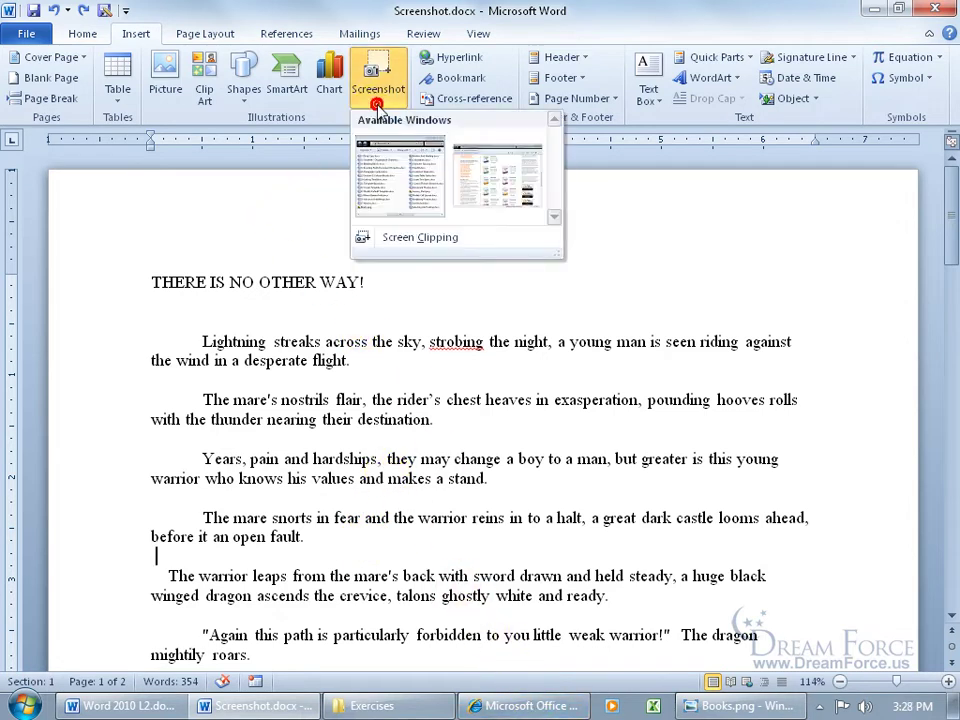
click(410, 238)
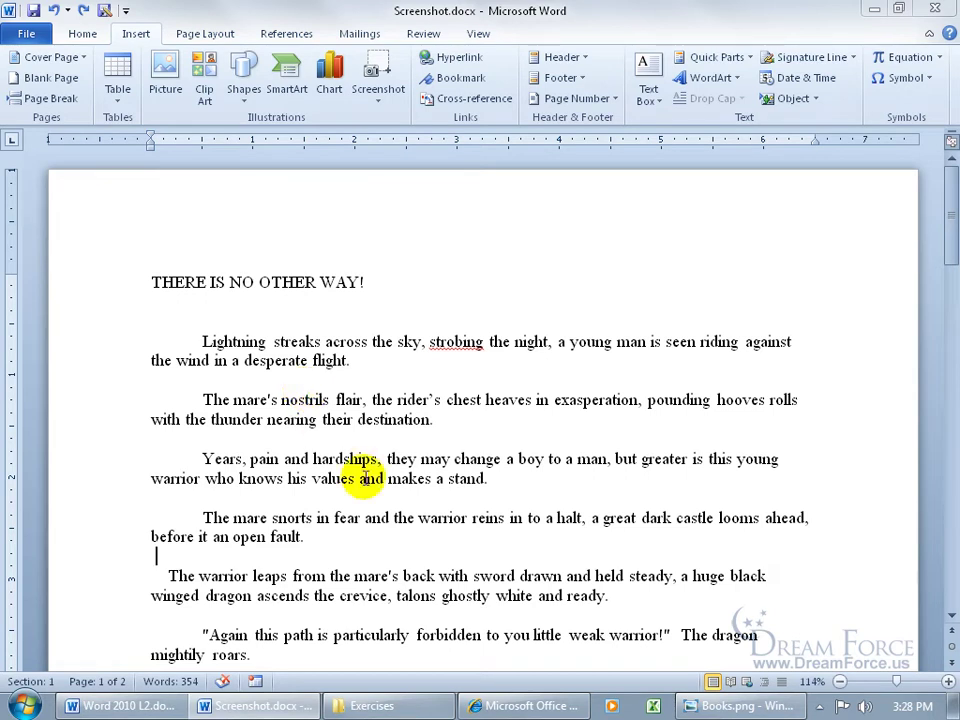
click(525, 706)
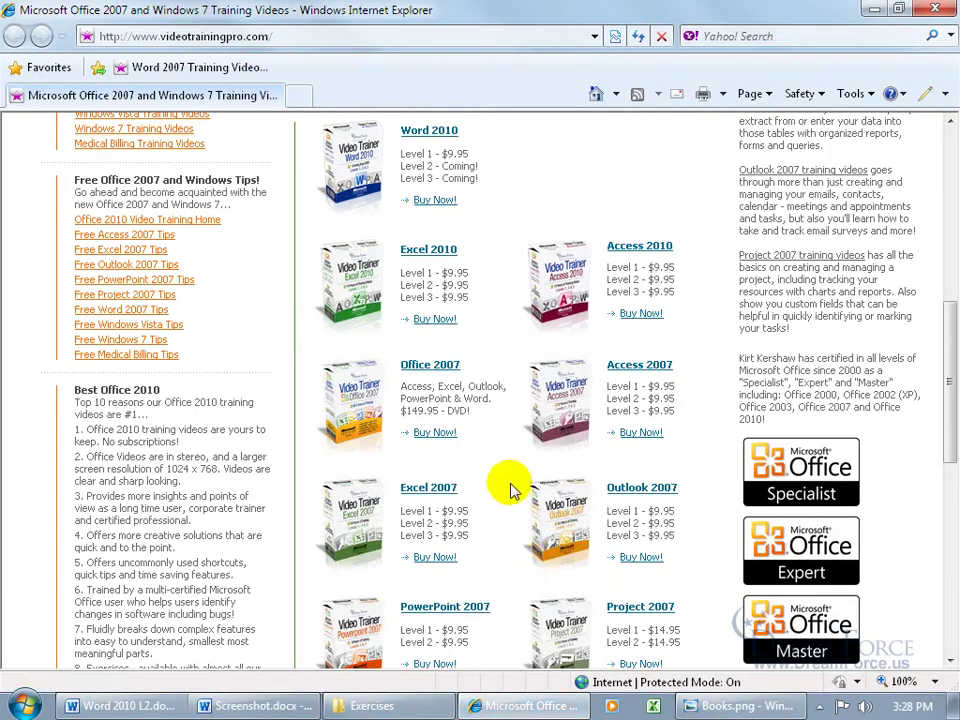
click(259, 706)
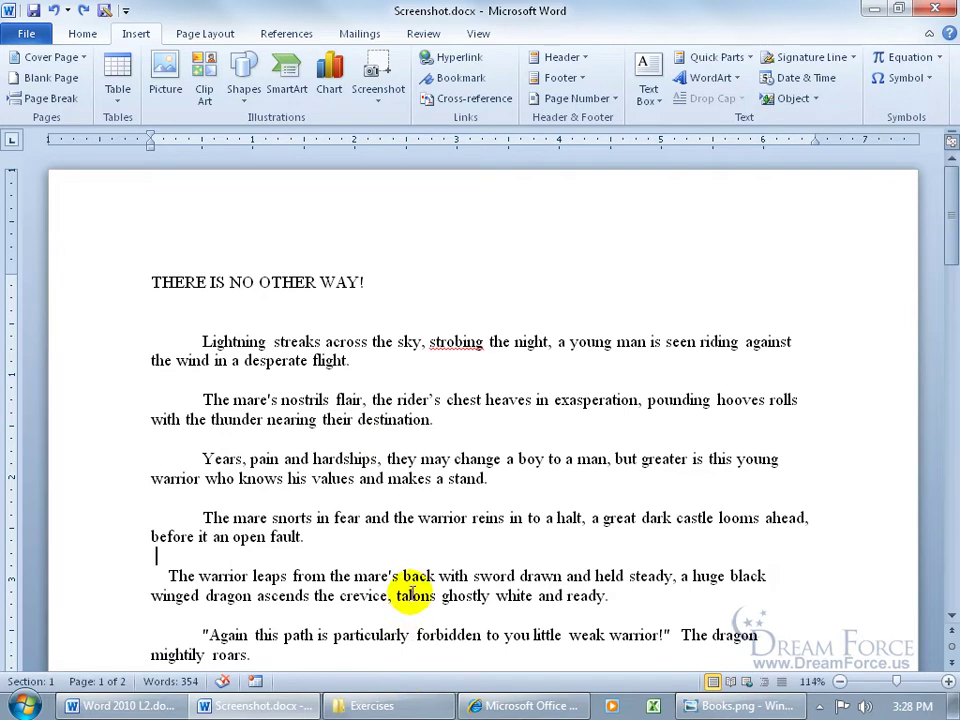
- Clip a rectangle around the Word 2010 product box on the training-videos page
click(363, 108)
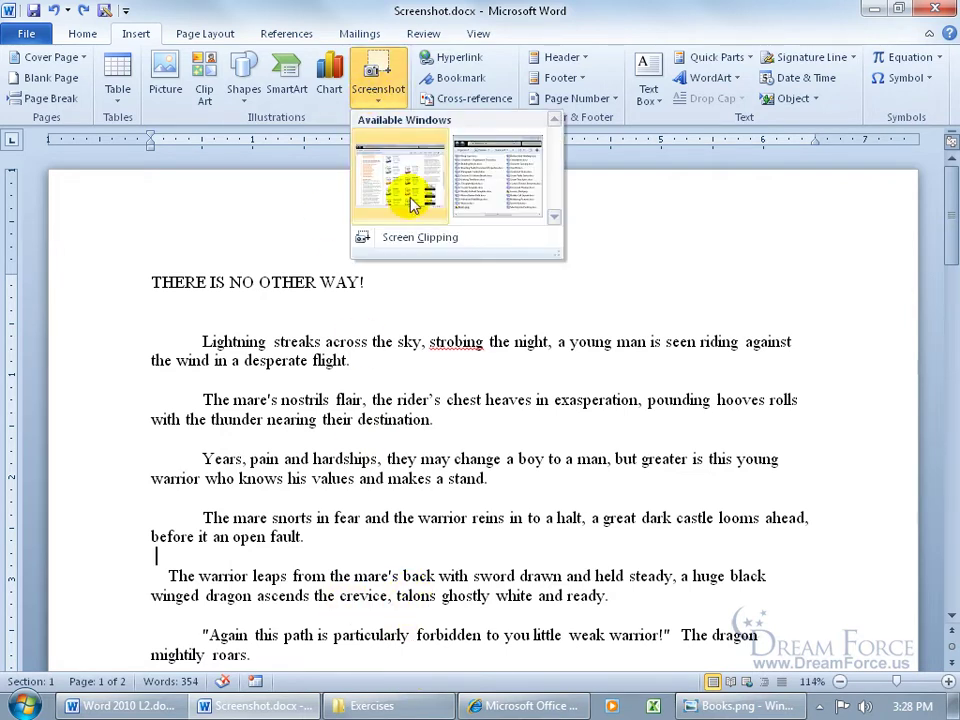
click(395, 237)
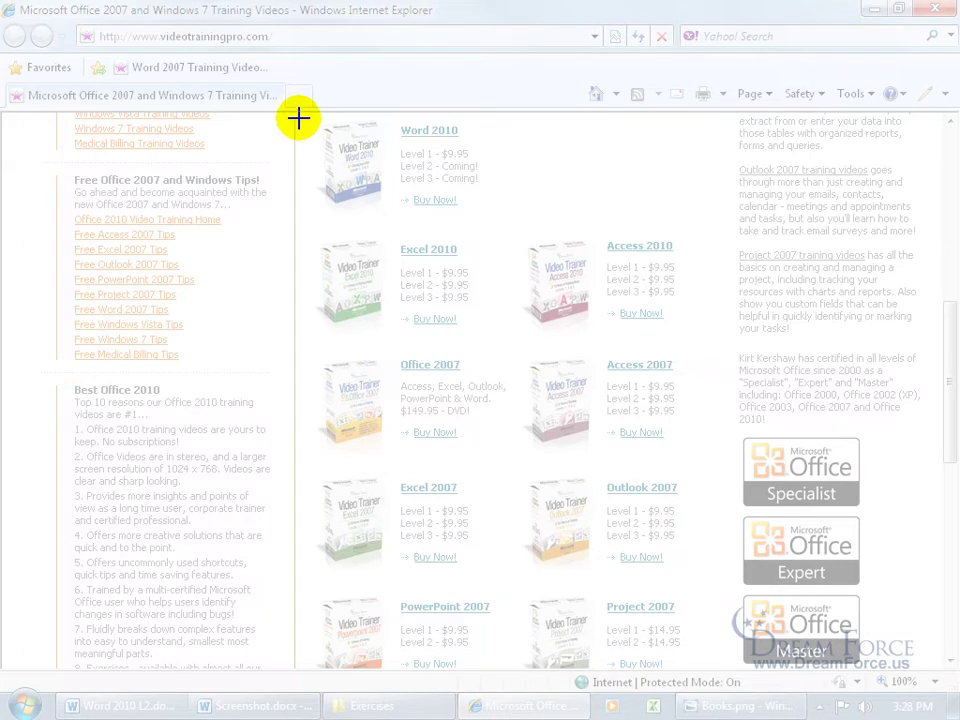
drag(298, 118, 502, 232)
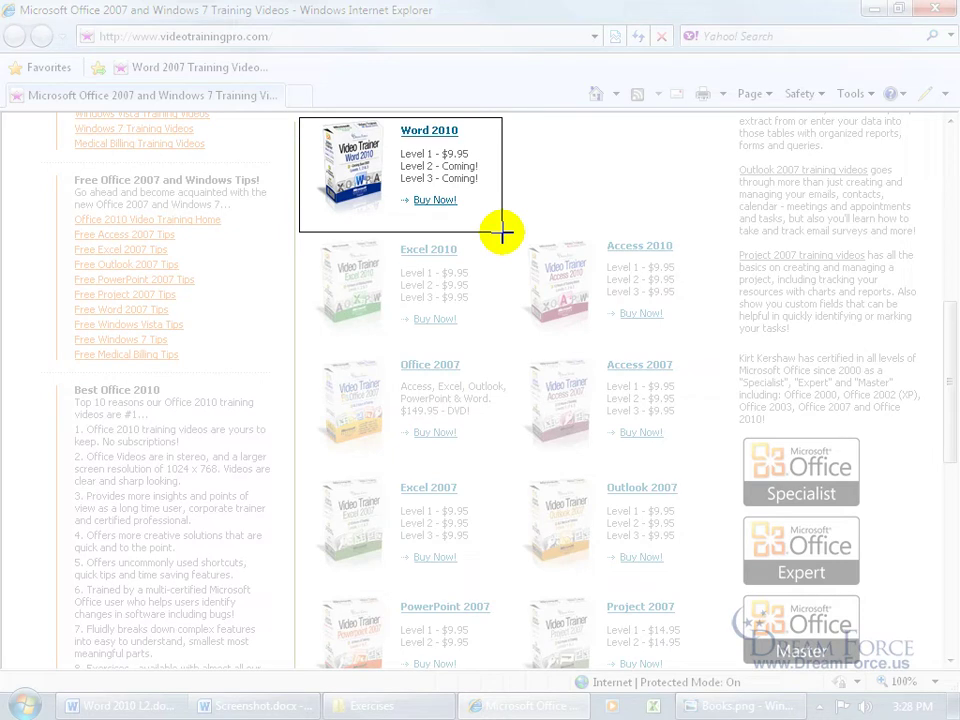
drag(502, 232, 393, 225)
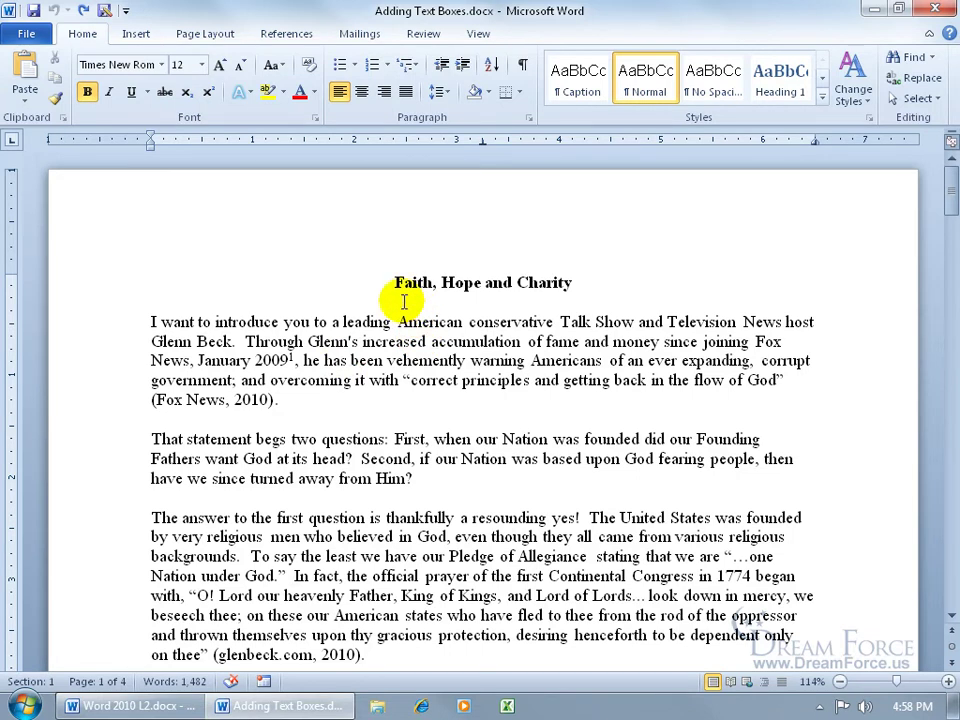
- Select and deselect 'corrupt government', then show the Insert tab's Text Box gallery
mouse_move(791, 367)
mouse_down()
mouse_move(352, 381)
mouse_move(176, 369)
mouse_move(182, 375)
mouse_up()
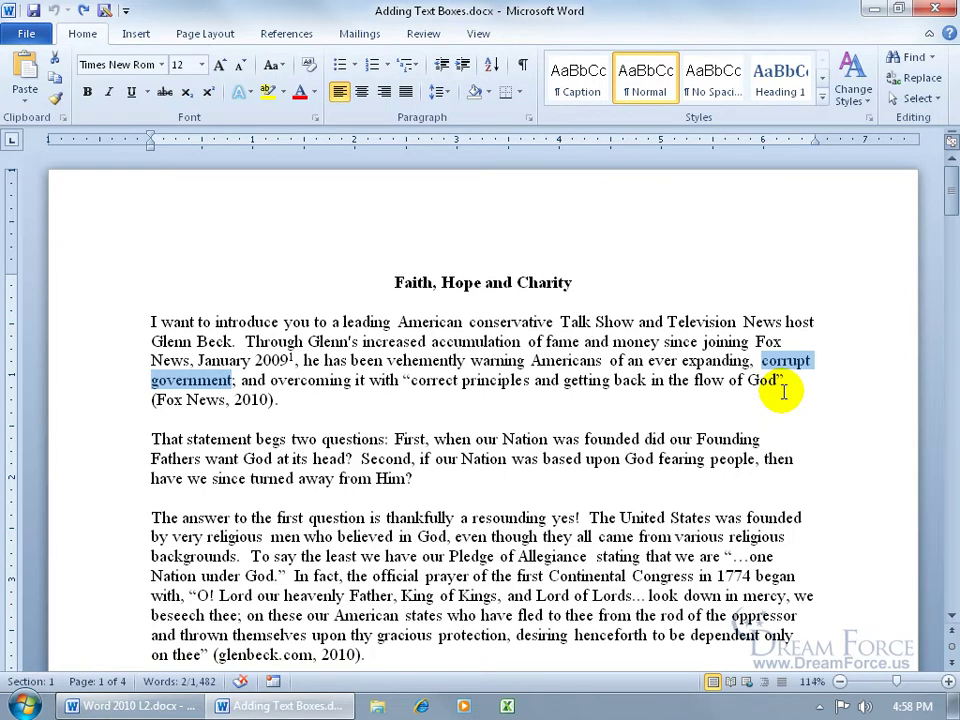
click(231, 288)
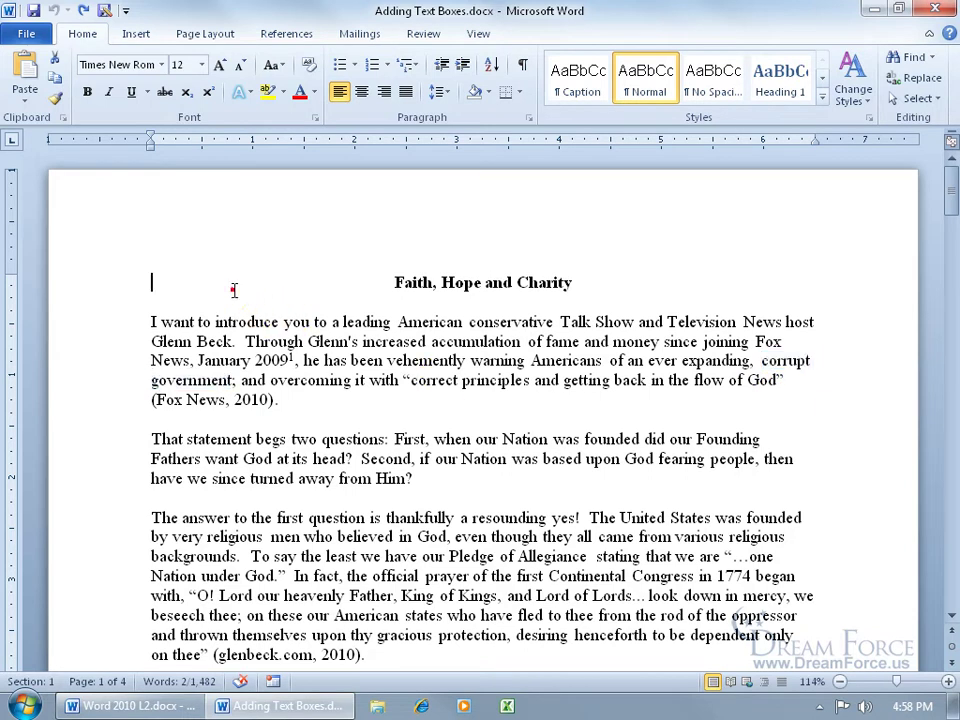
click(134, 33)
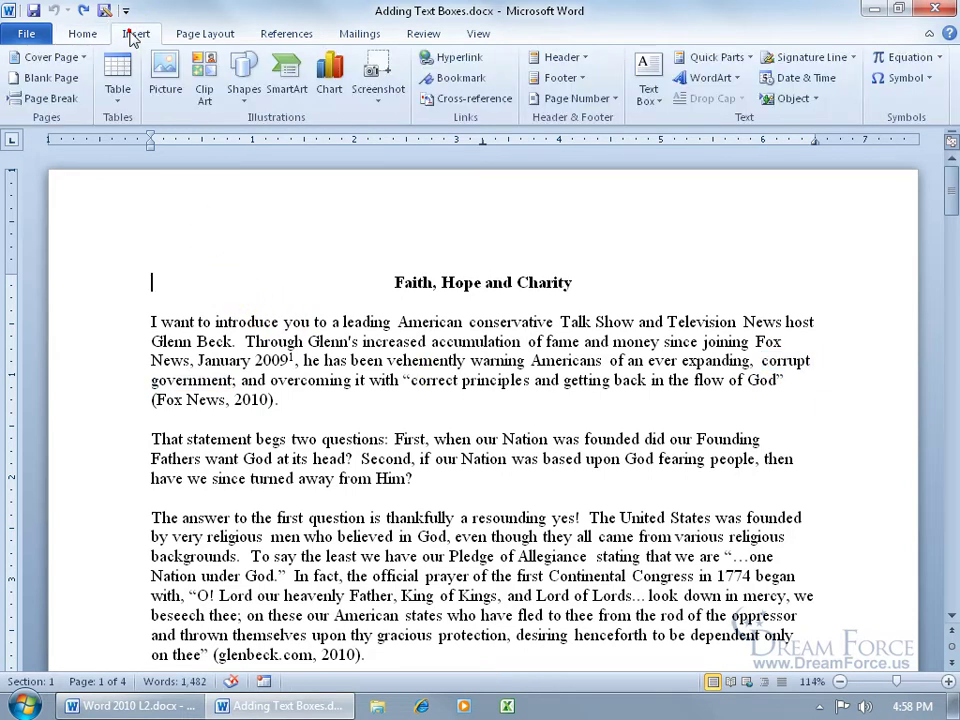
click(650, 100)
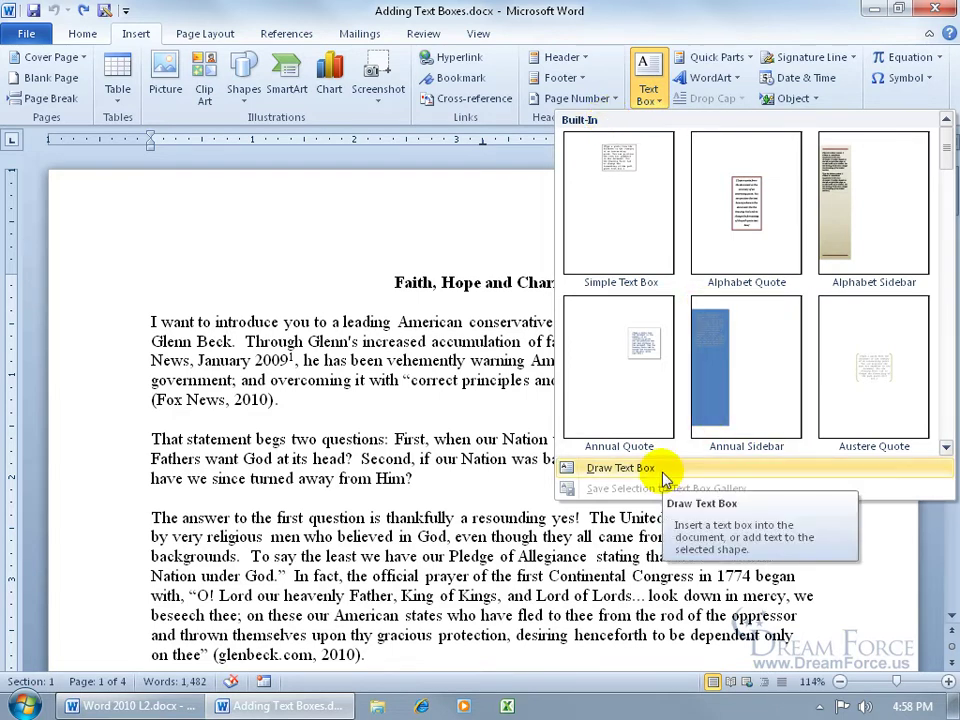
- Insert an Alphabet Quote box with the free-lunch quote naming the talk-show host, plus a new line
click(768, 205)
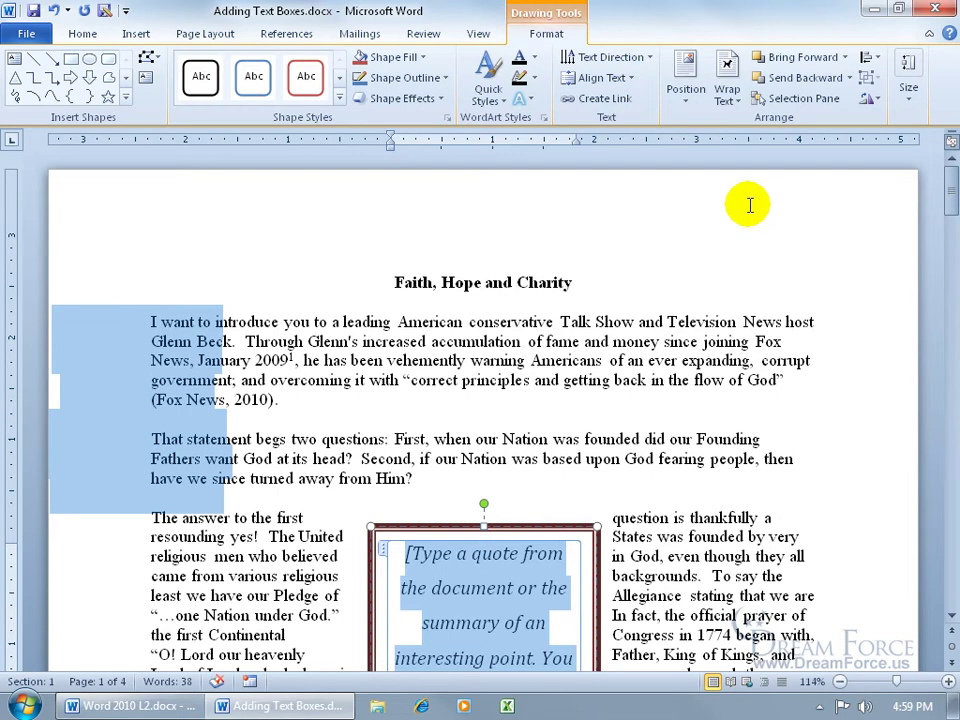
drag(948, 195, 943, 221)
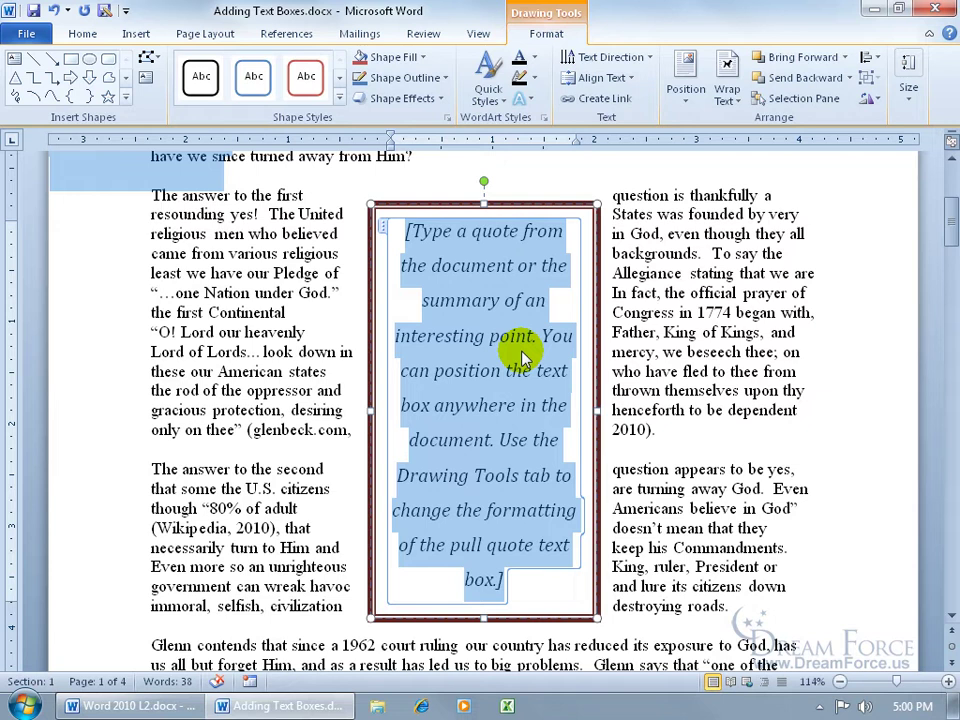
text(Win a free lunch with Glenn Beck!)
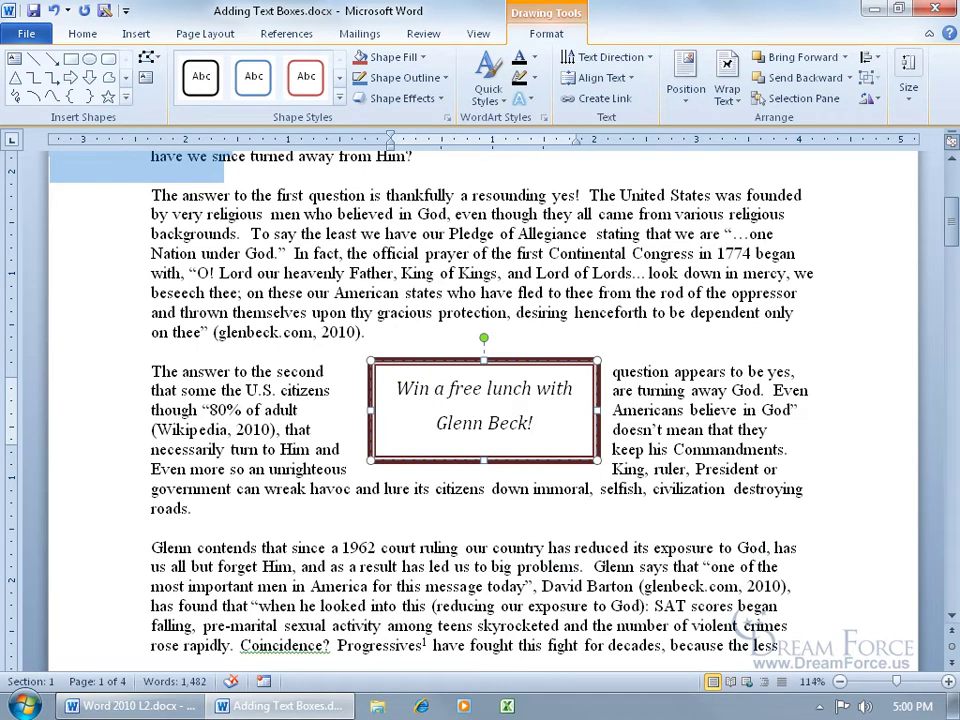
key(Return)
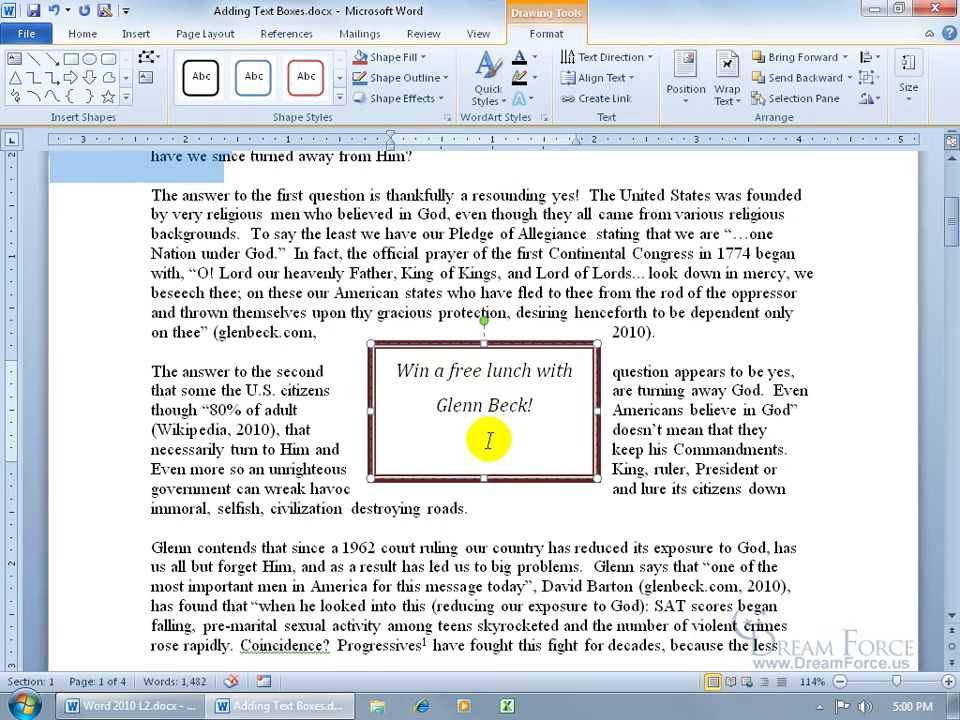
- Apply Times New Roman to the quote text in the text box
right_click(491, 440)
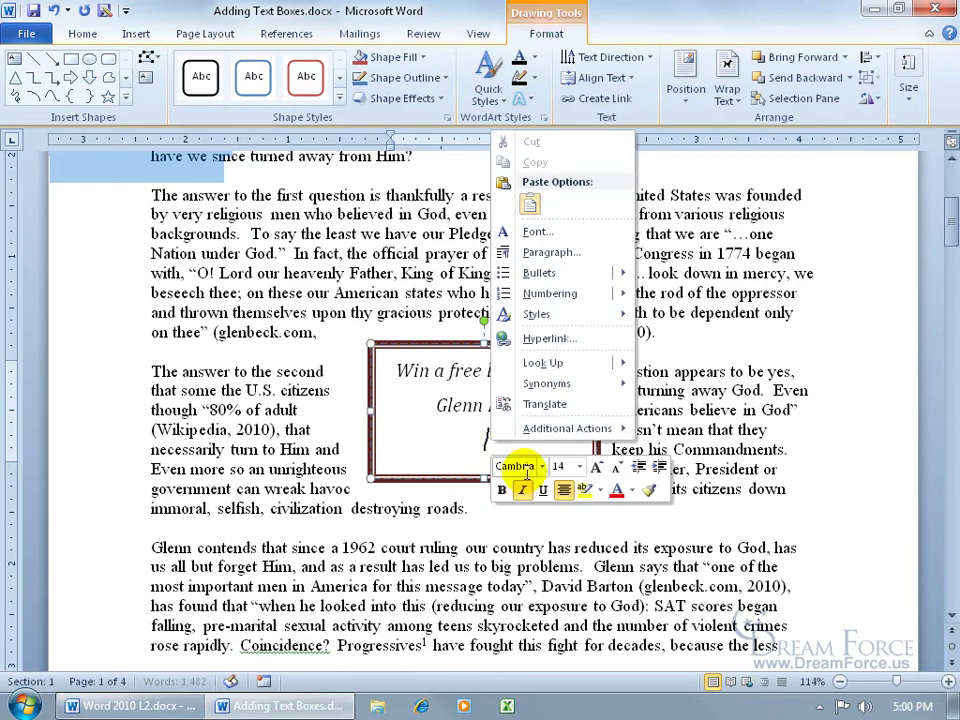
click(543, 467)
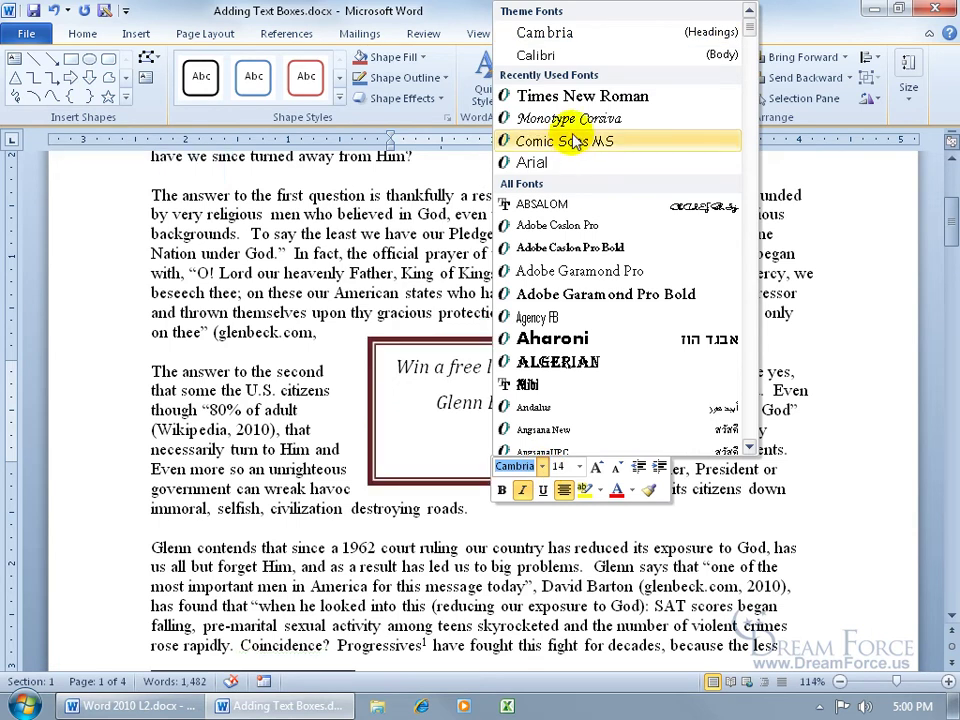
click(580, 96)
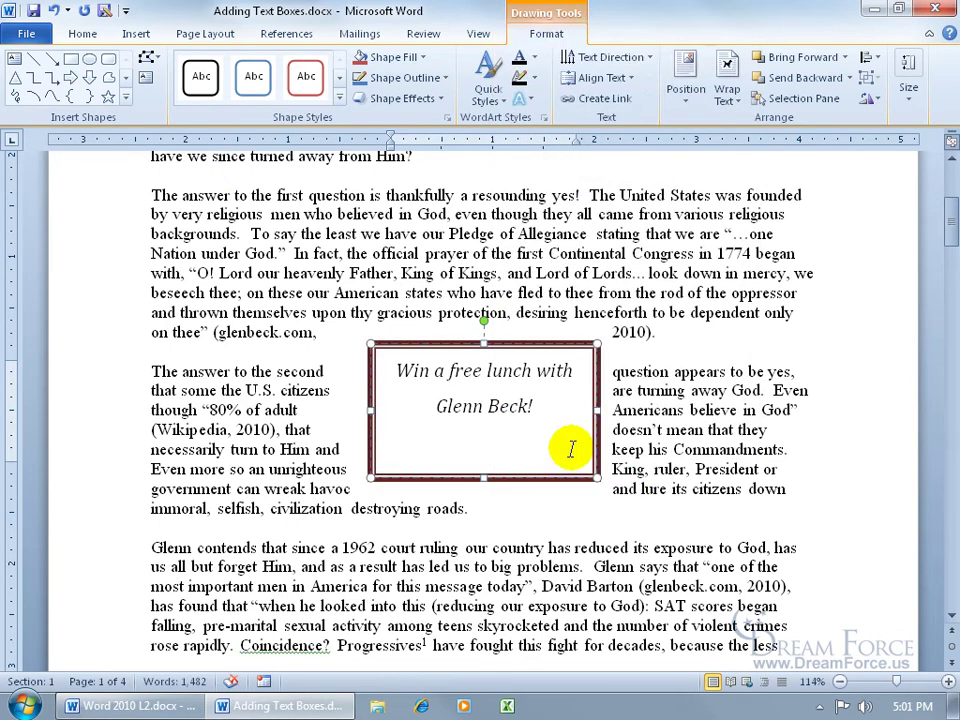
- Add a size 12, non-italic third line reading 'Go to our website'
right_click(490, 440)
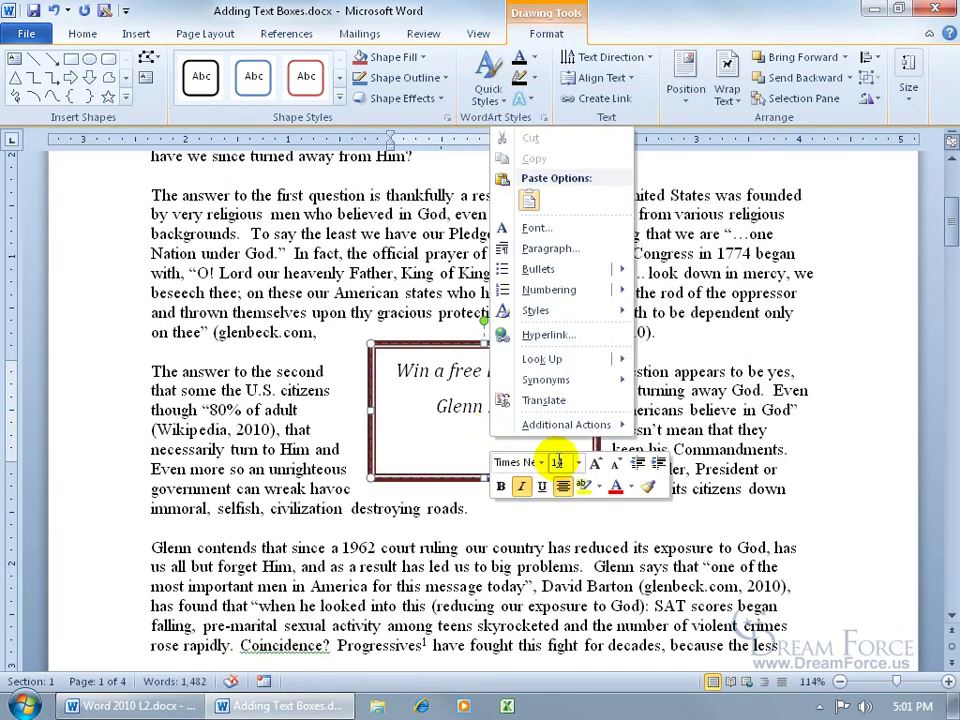
click(556, 462)
text(12)
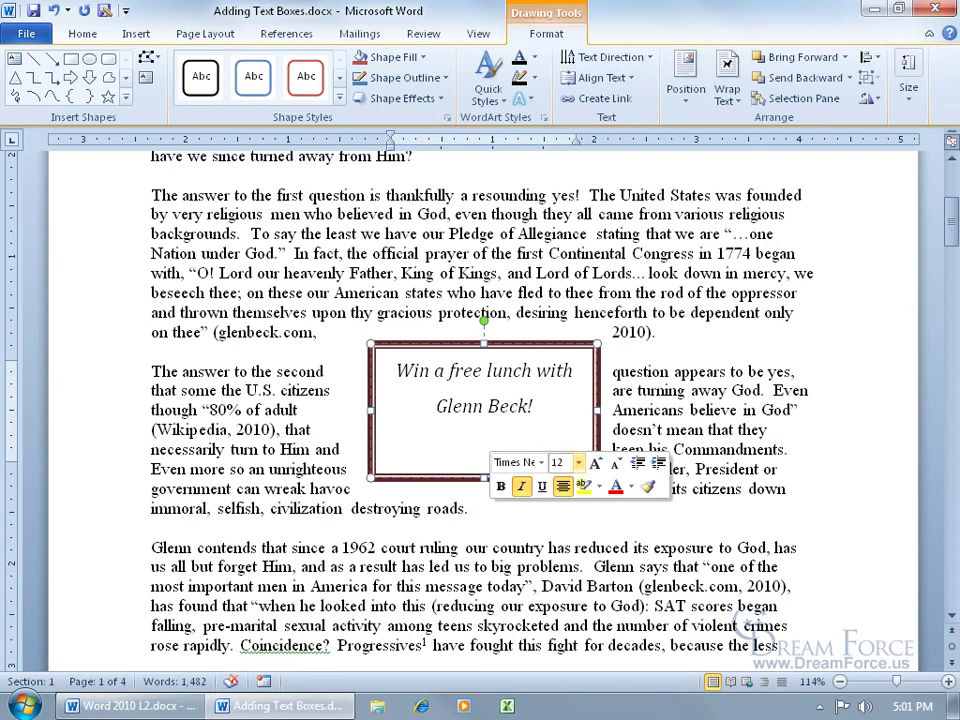
click(524, 486)
click(503, 443)
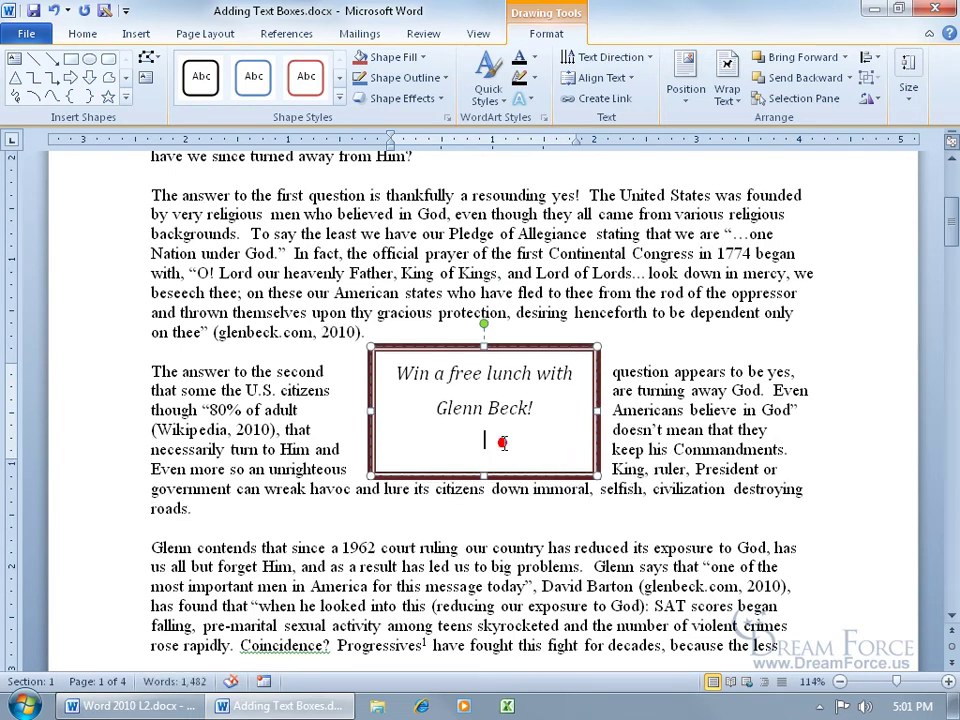
text(Go to our website)
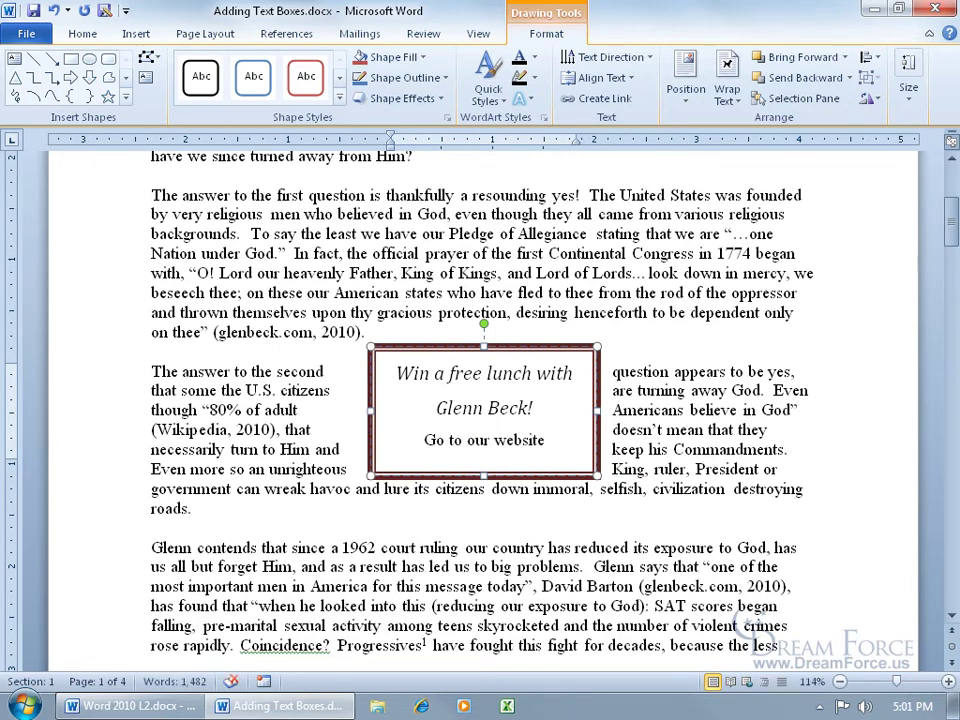
click(652, 396)
drag(950, 214, 952, 200)
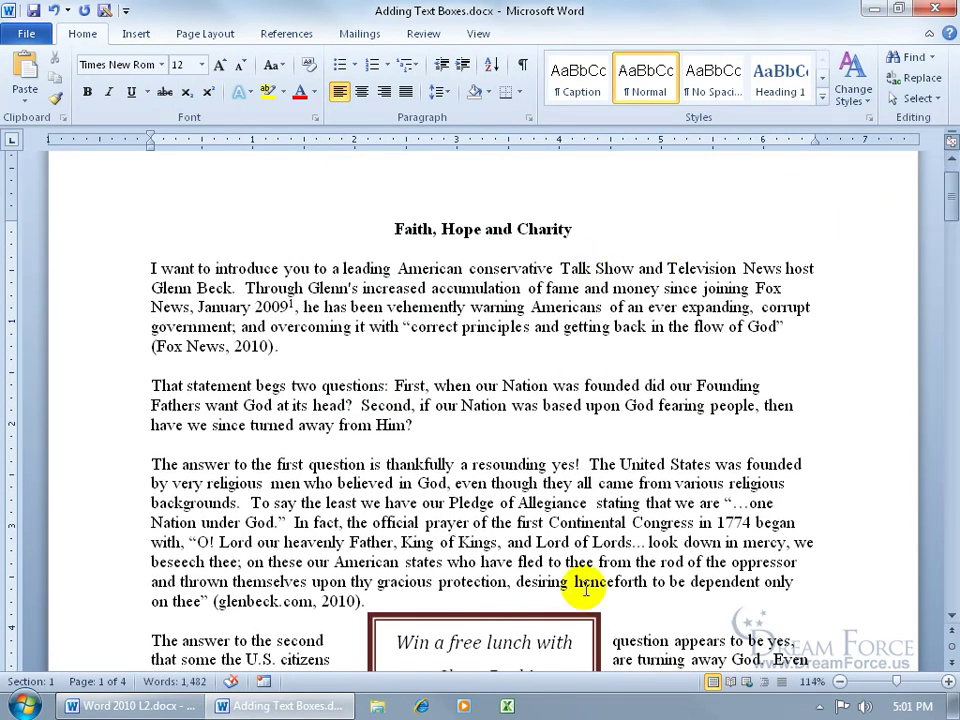
- Drag the free-lunch text box into the first-answer paragraph and set its wrapping to Square
drag(943, 201, 953, 206)
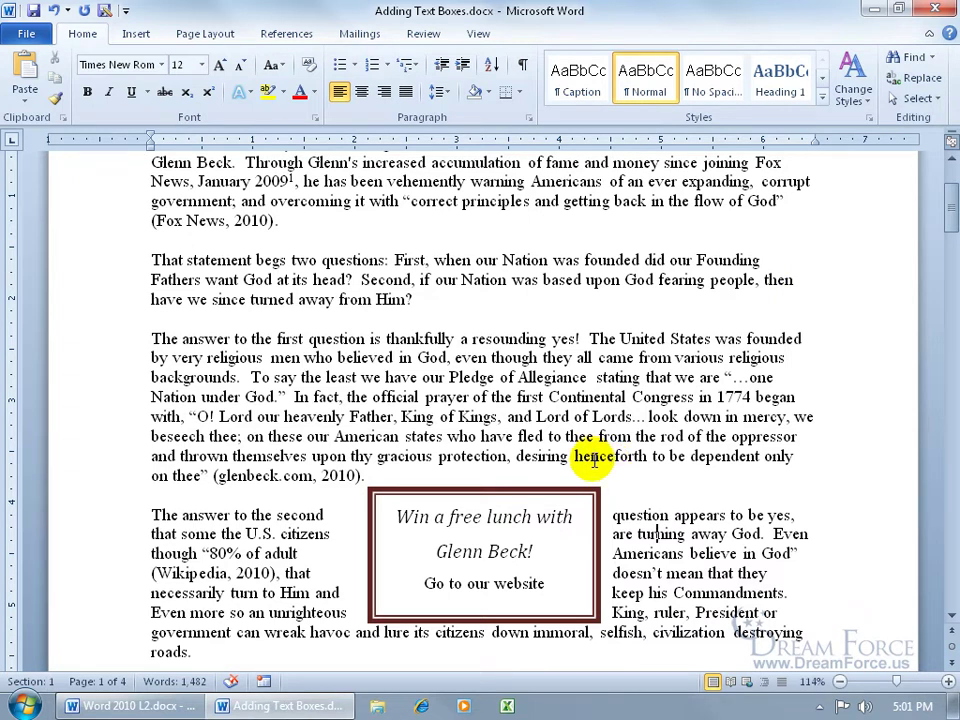
click(575, 493)
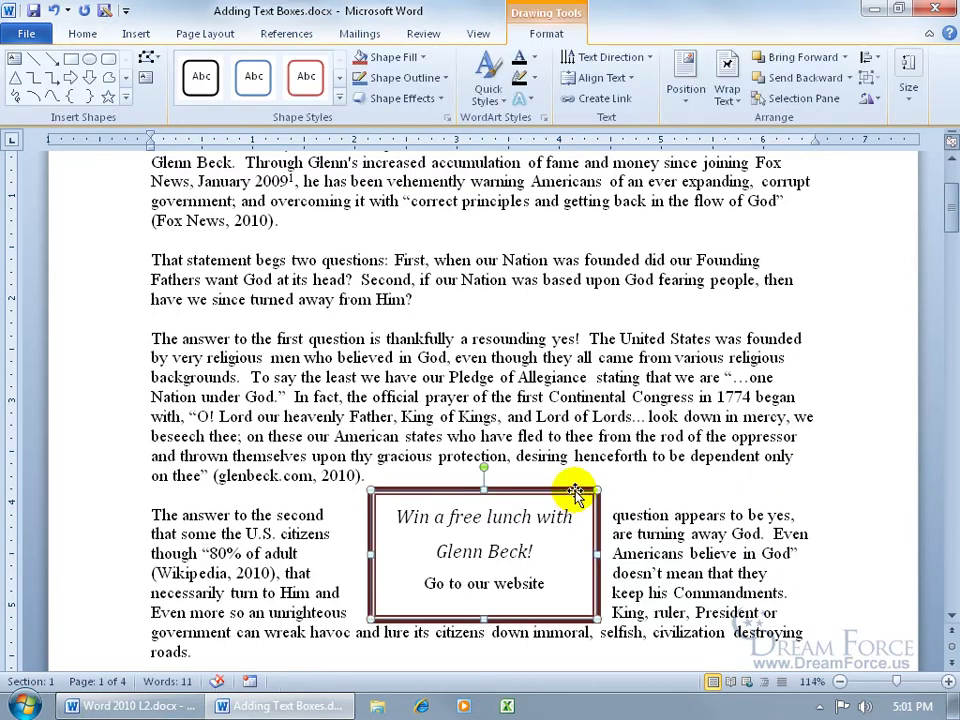
drag(575, 493, 425, 370)
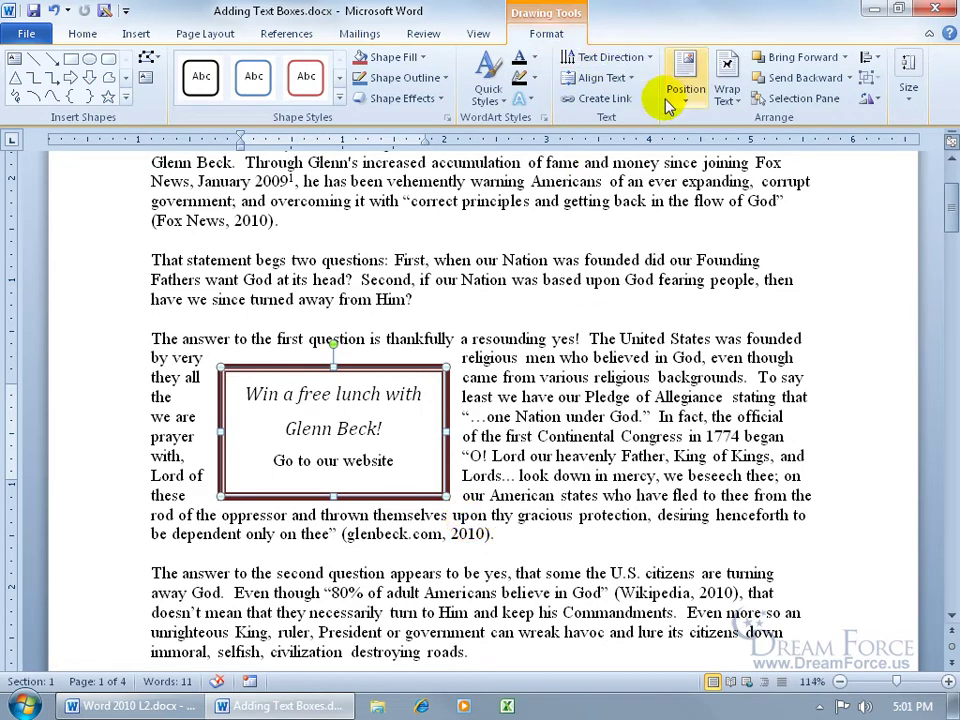
click(729, 97)
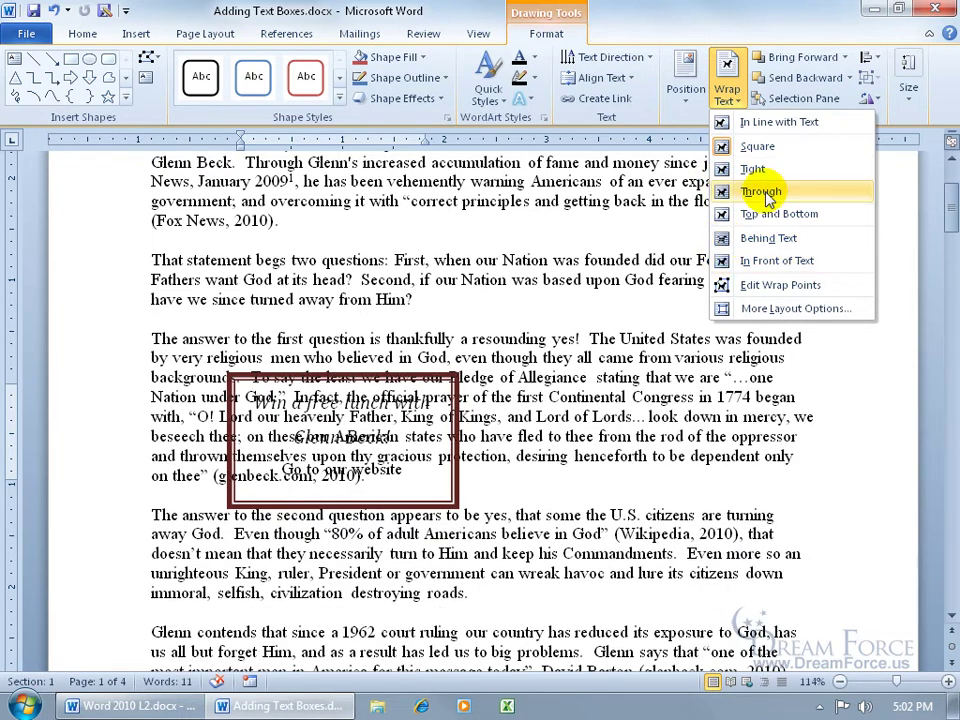
click(782, 150)
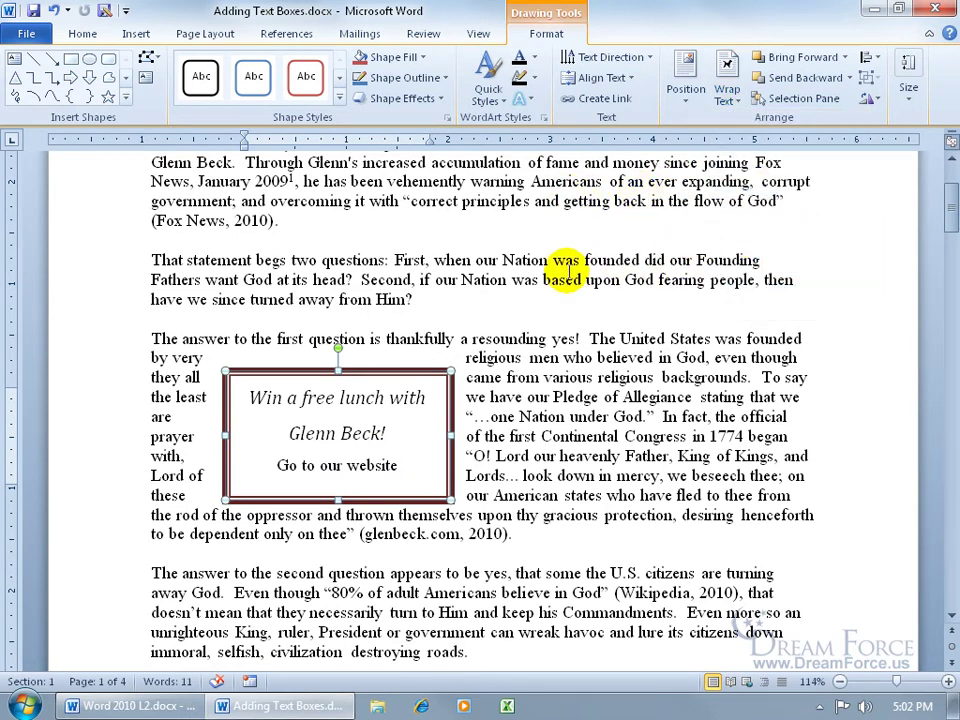
click(406, 260)
click(137, 33)
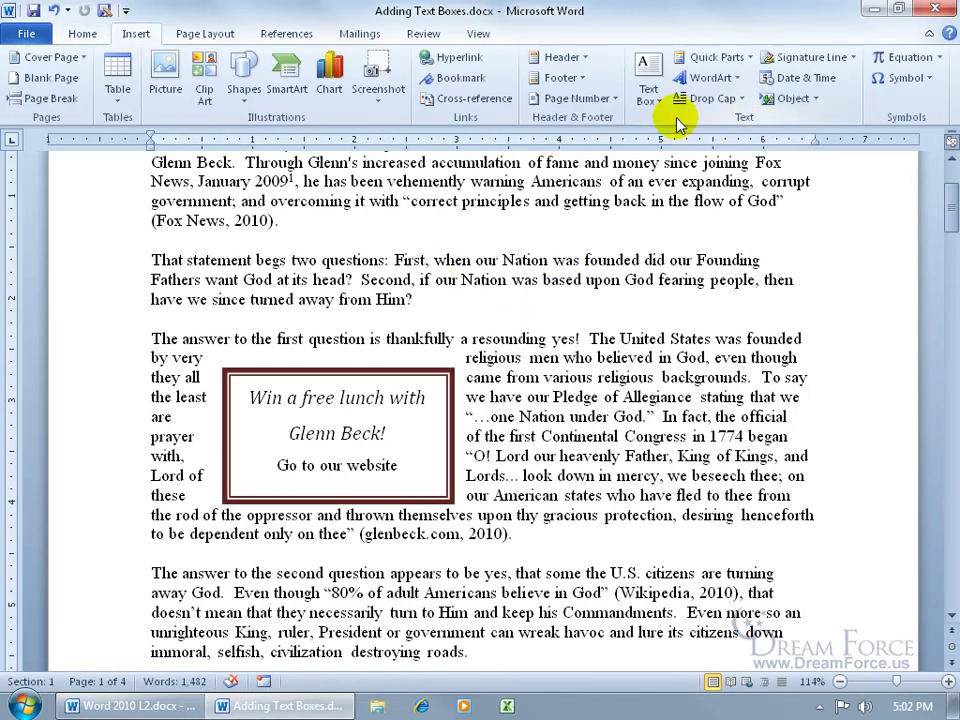
- Draw a text box beside the second paragraph reading 'Whatever text you'd like', then start a new line
click(645, 100)
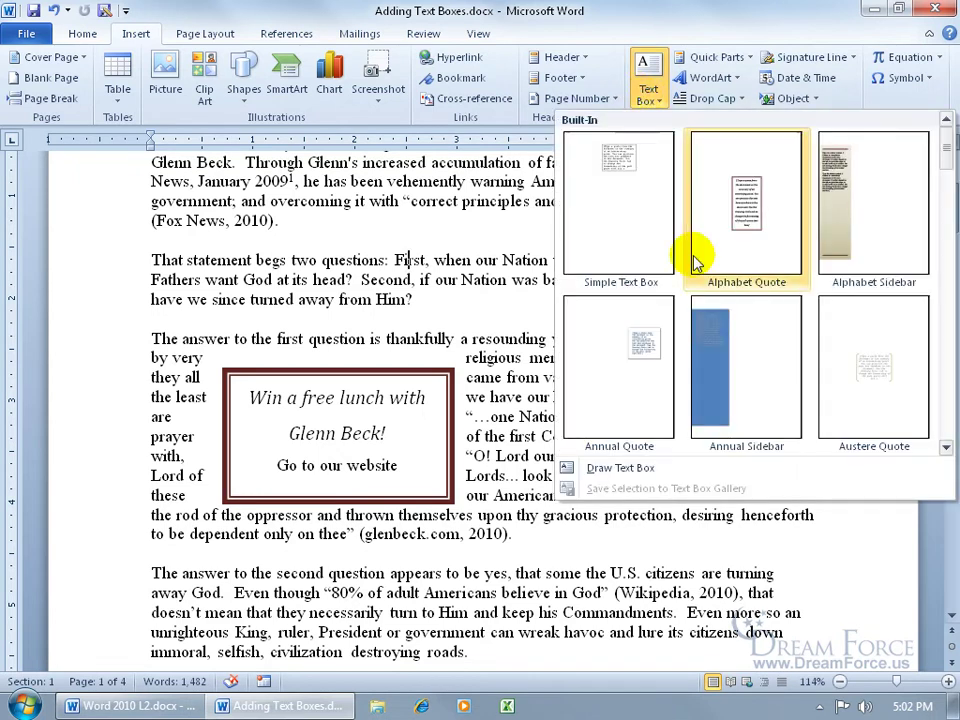
click(638, 468)
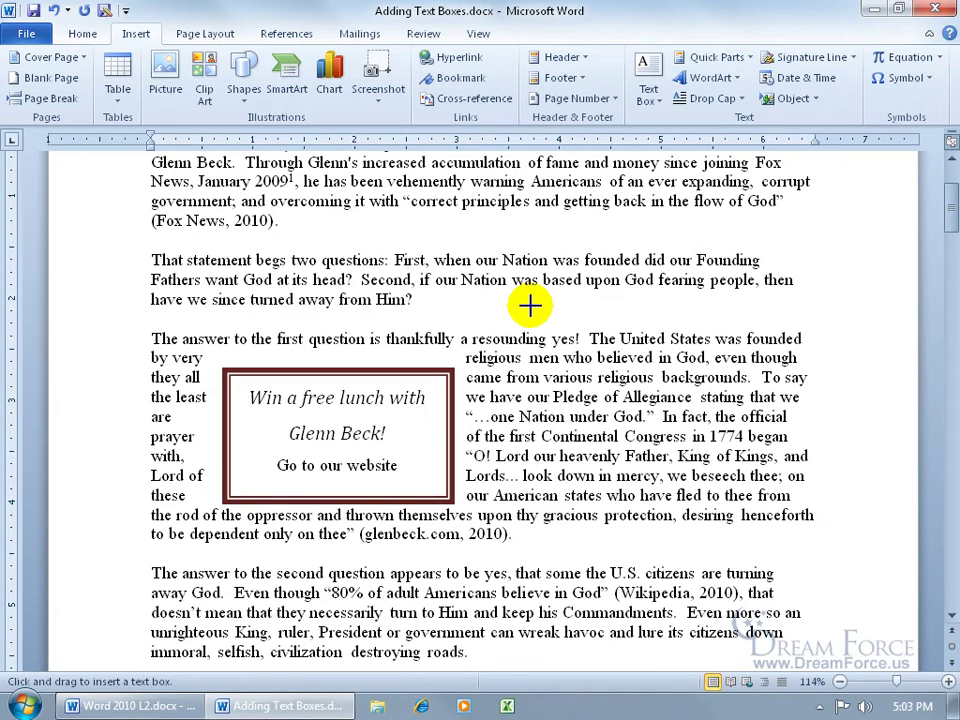
drag(508, 232, 686, 364)
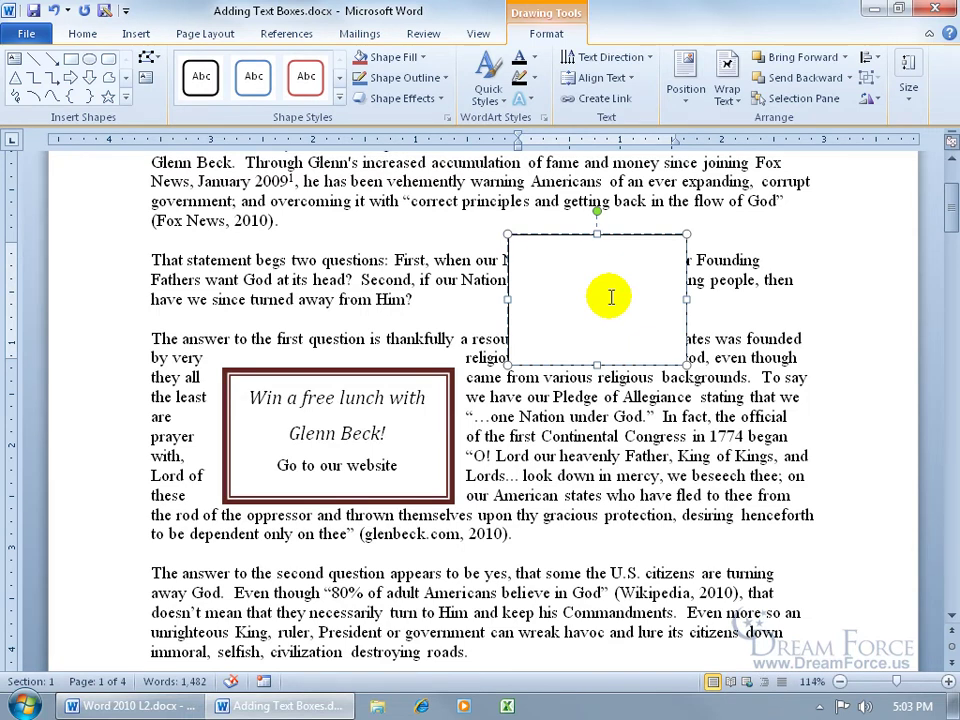
text(Whatever text you'd like)
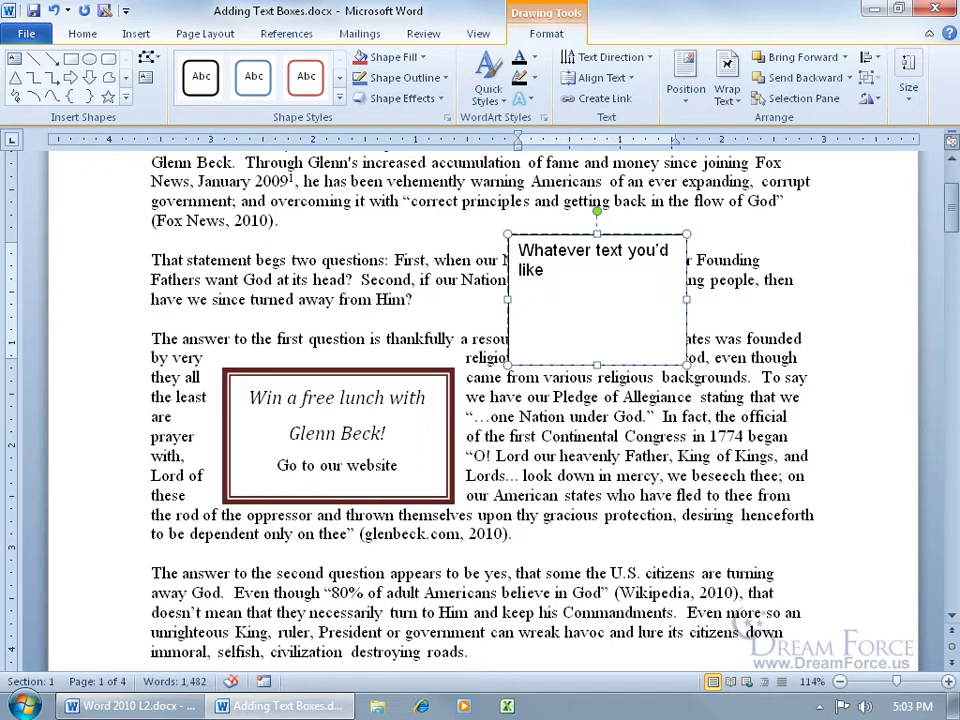
key(Return)
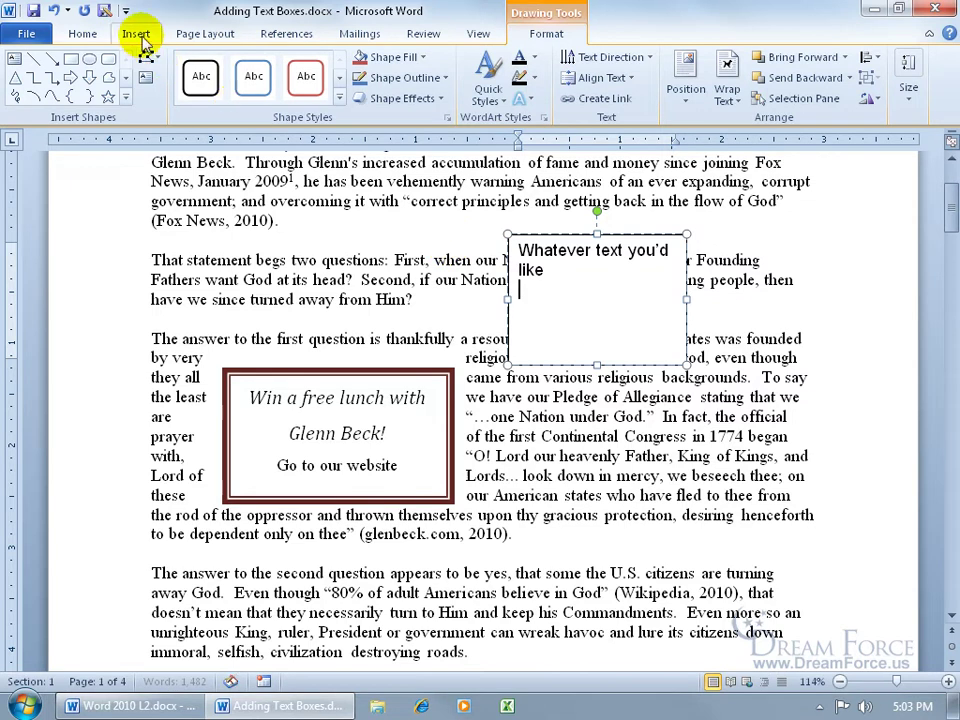
- Search Clip Art for 'dragon' and drop the purple dragon into the text box below its text
click(137, 35)
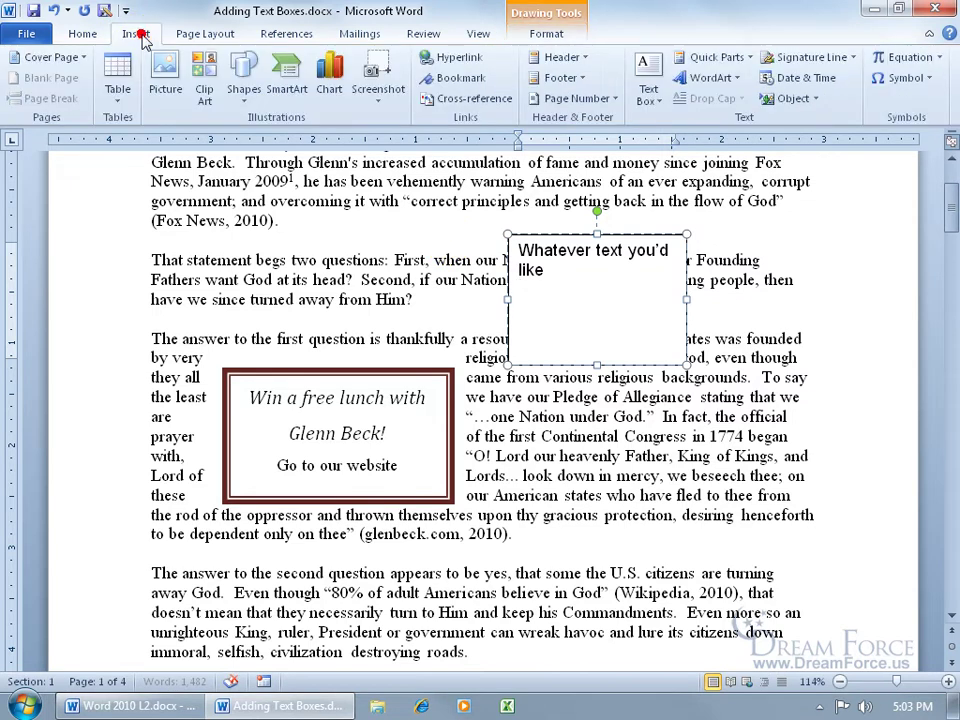
click(203, 90)
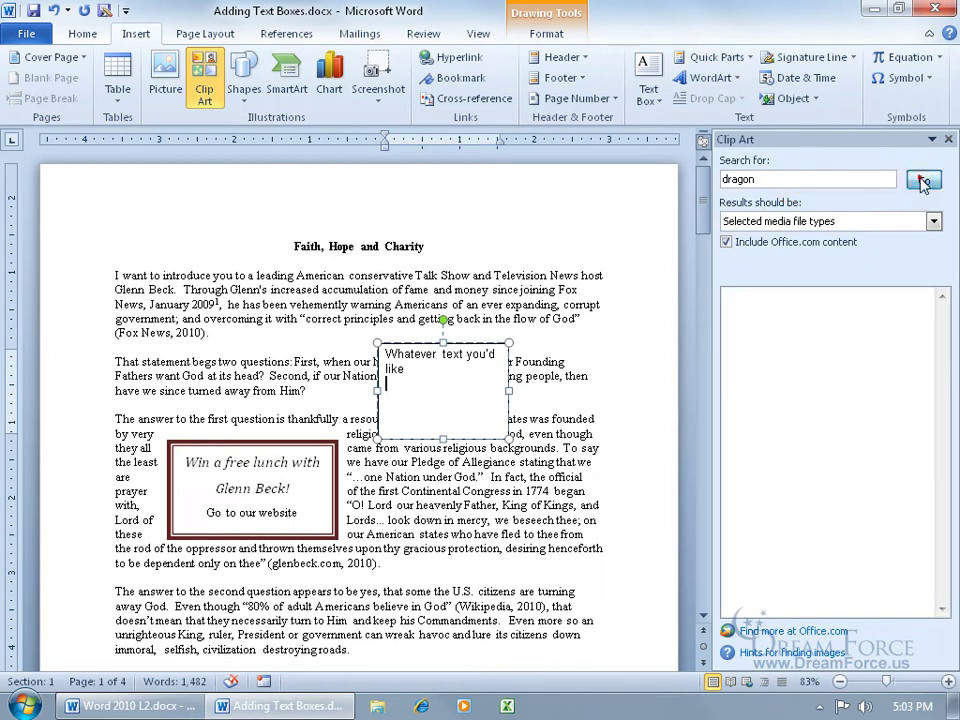
click(921, 181)
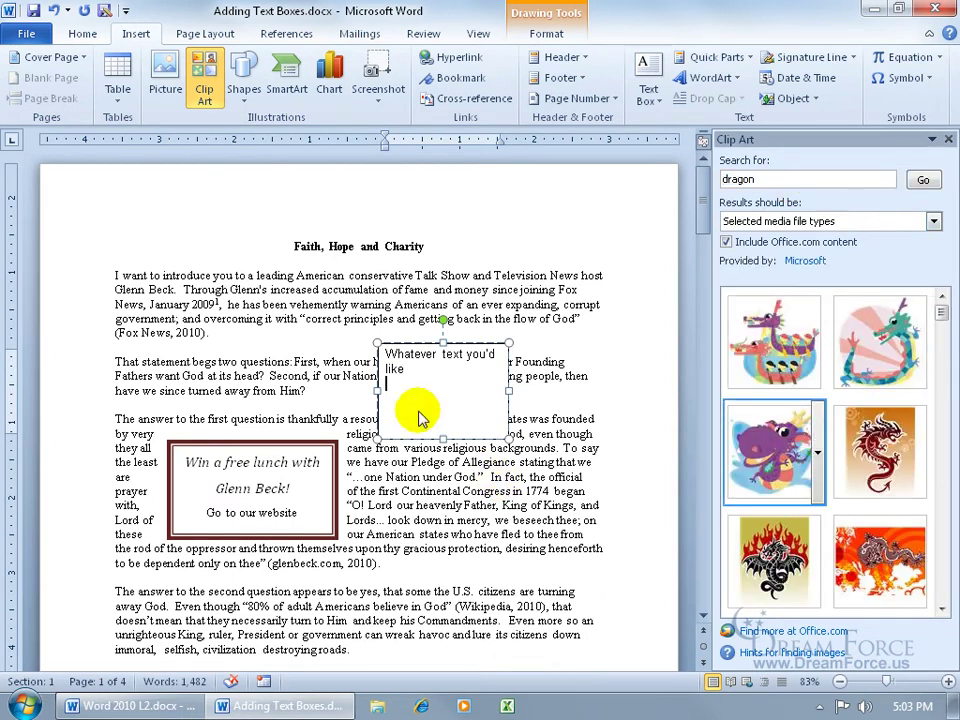
drag(408, 403, 405, 400)
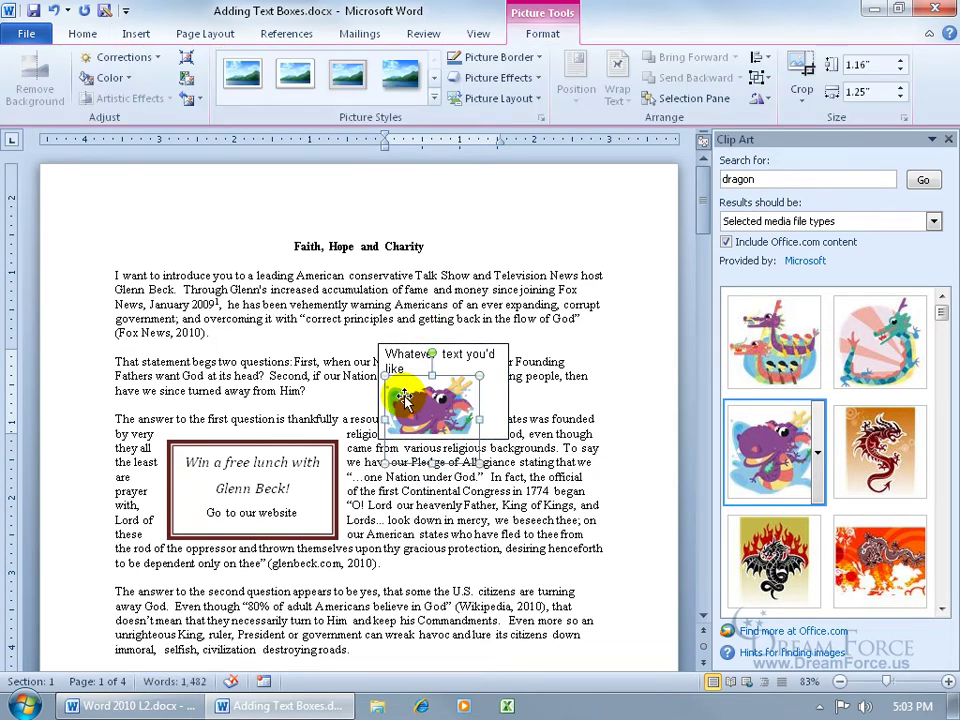
click(949, 139)
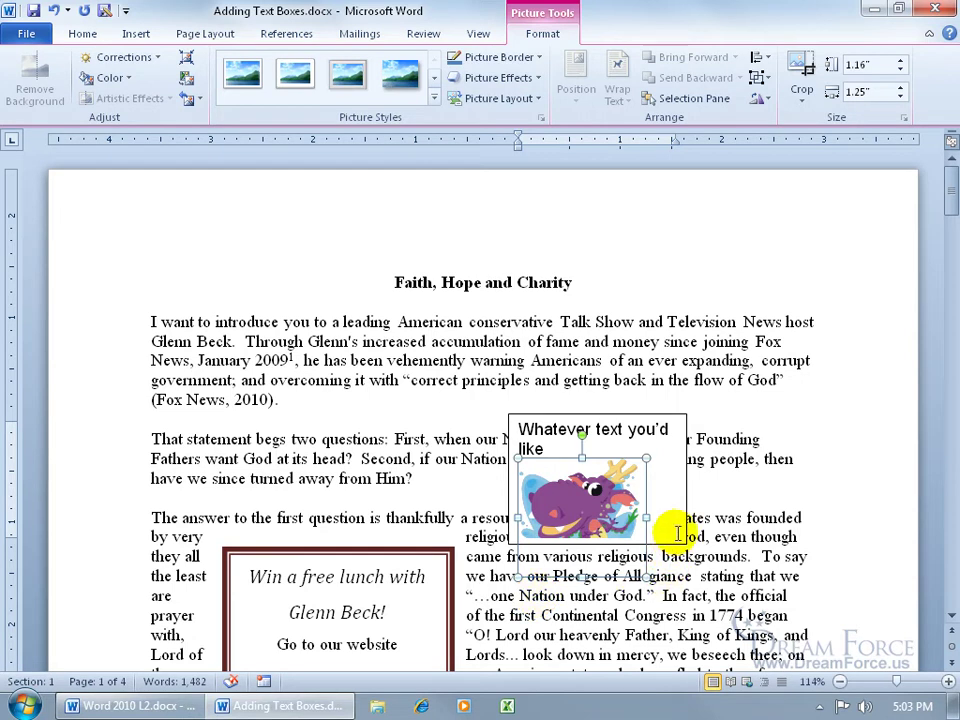
click(677, 530)
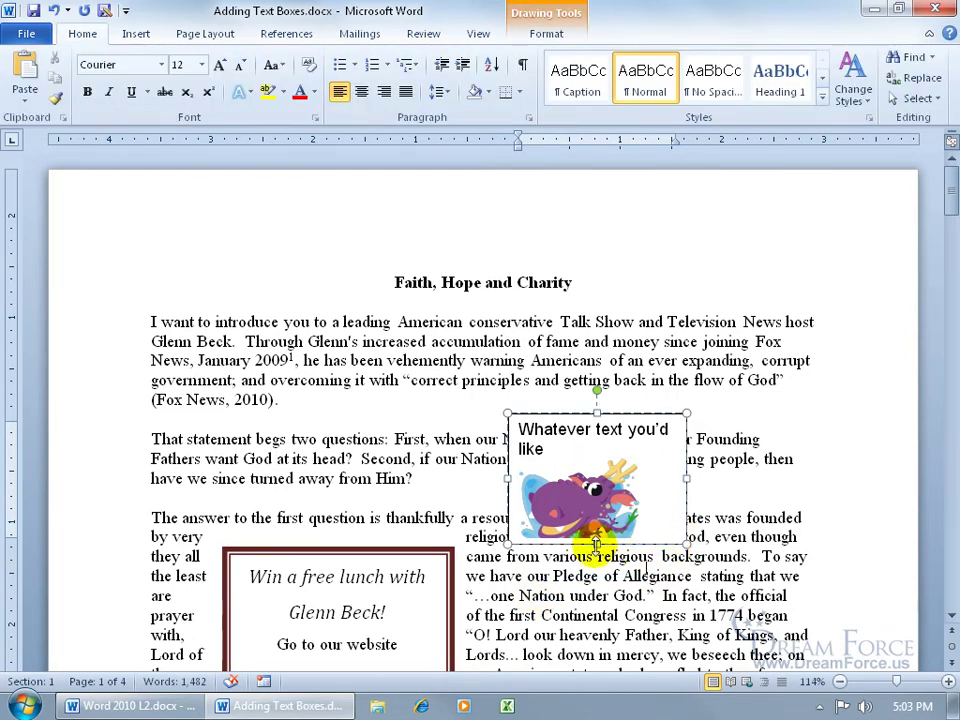
- Enlarge the dragon text box, set Tight text wrapping, and position it beside the second paragraph
drag(596, 545, 594, 598)
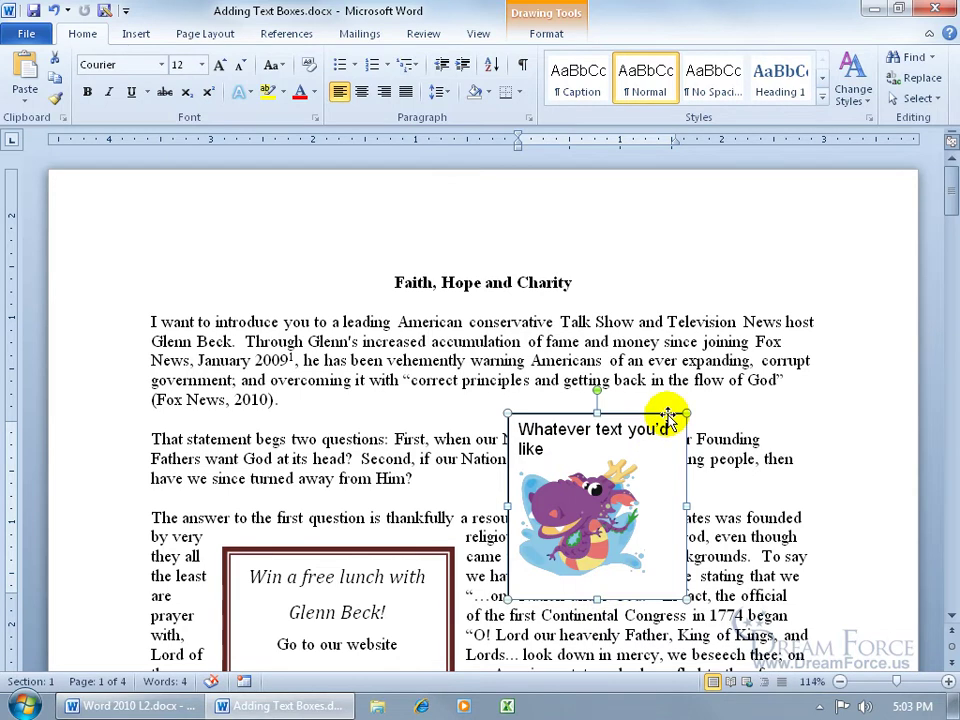
drag(668, 418, 685, 342)
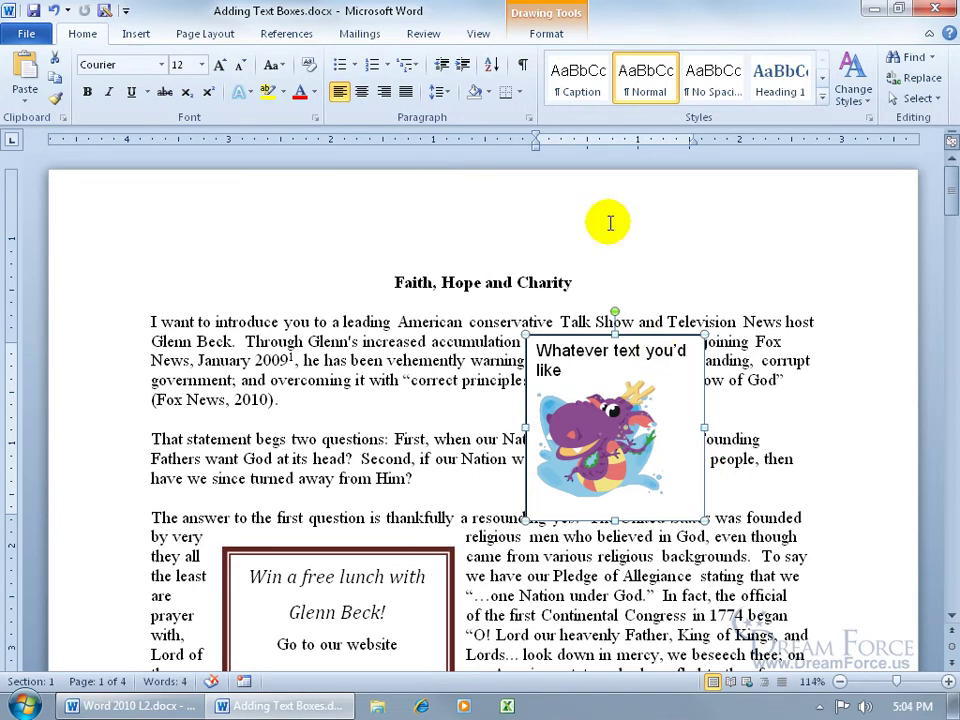
click(550, 36)
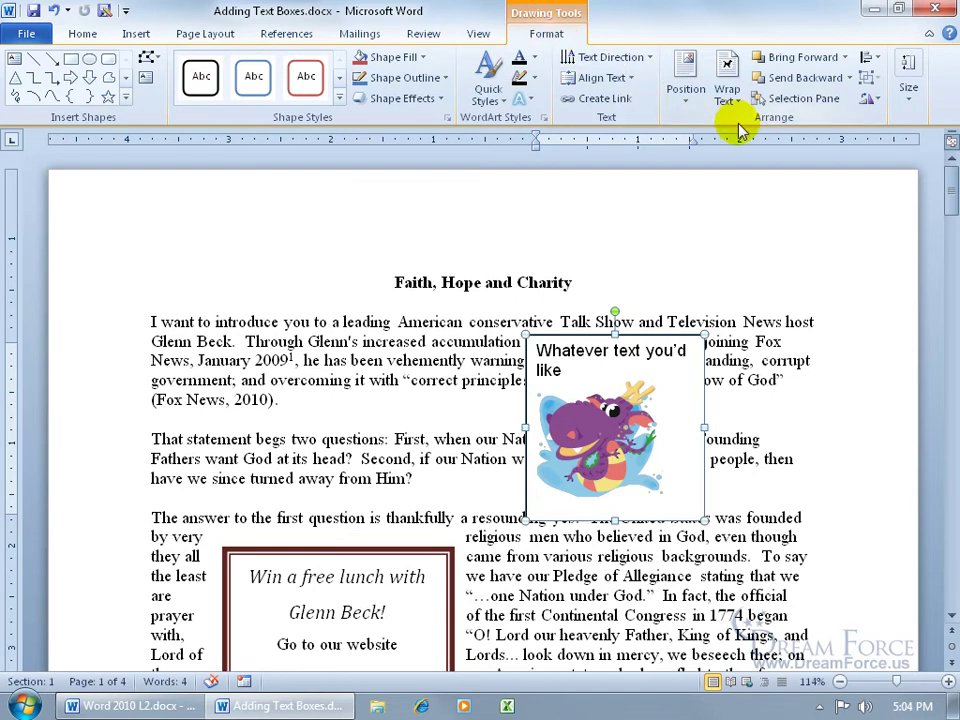
click(727, 85)
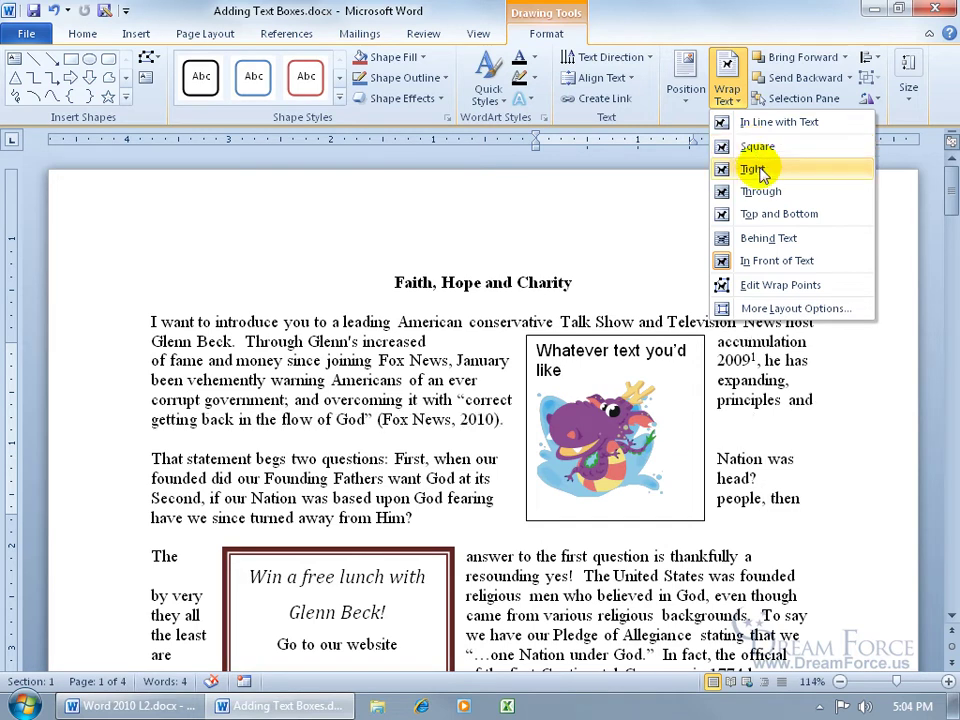
click(758, 170)
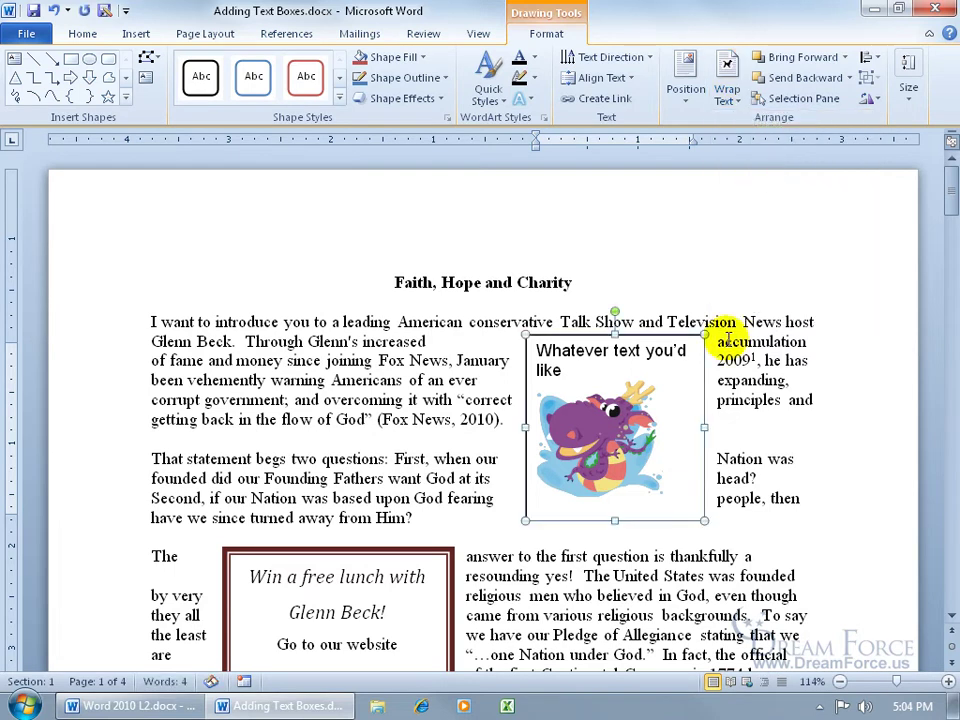
drag(707, 366, 747, 445)
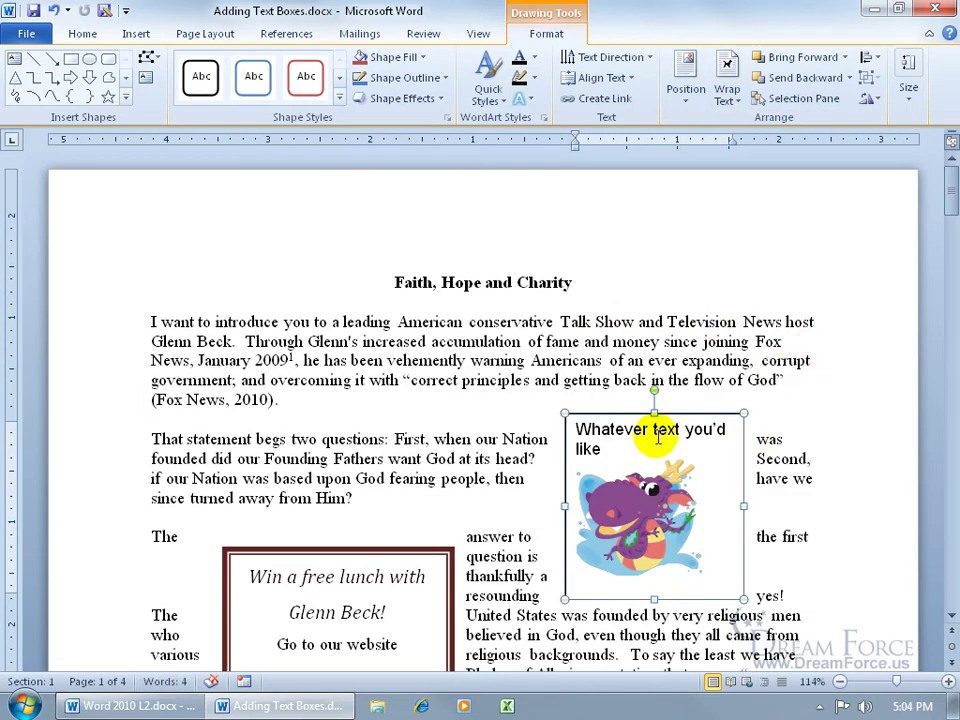
- Delete the 'Win a free lunch' text box and move the dragon box left into the paragraphs
click(400, 551)
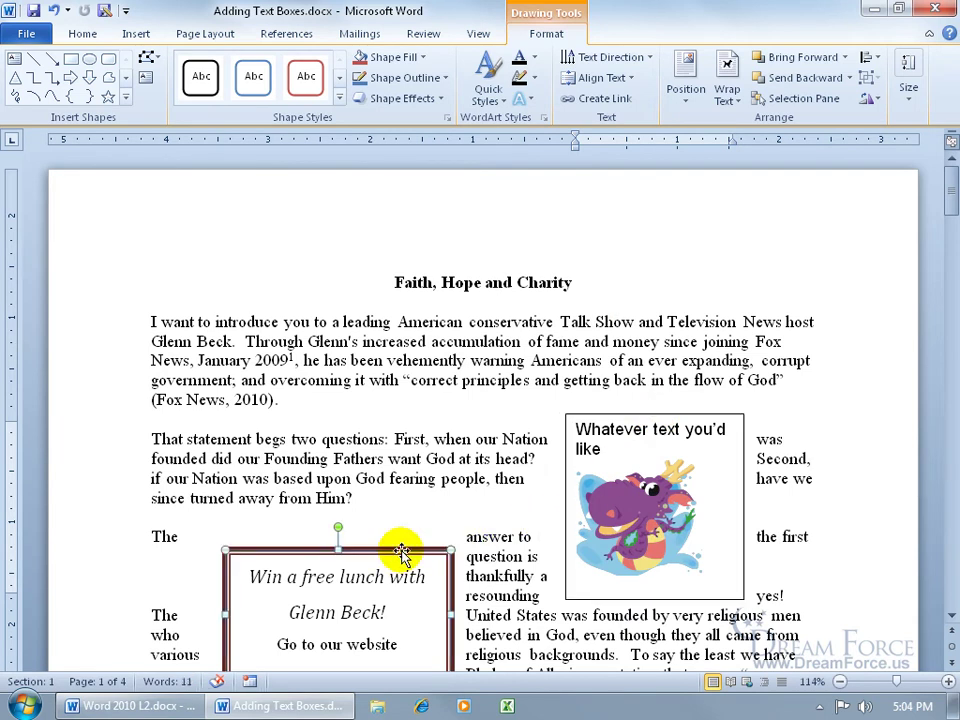
key(Delete)
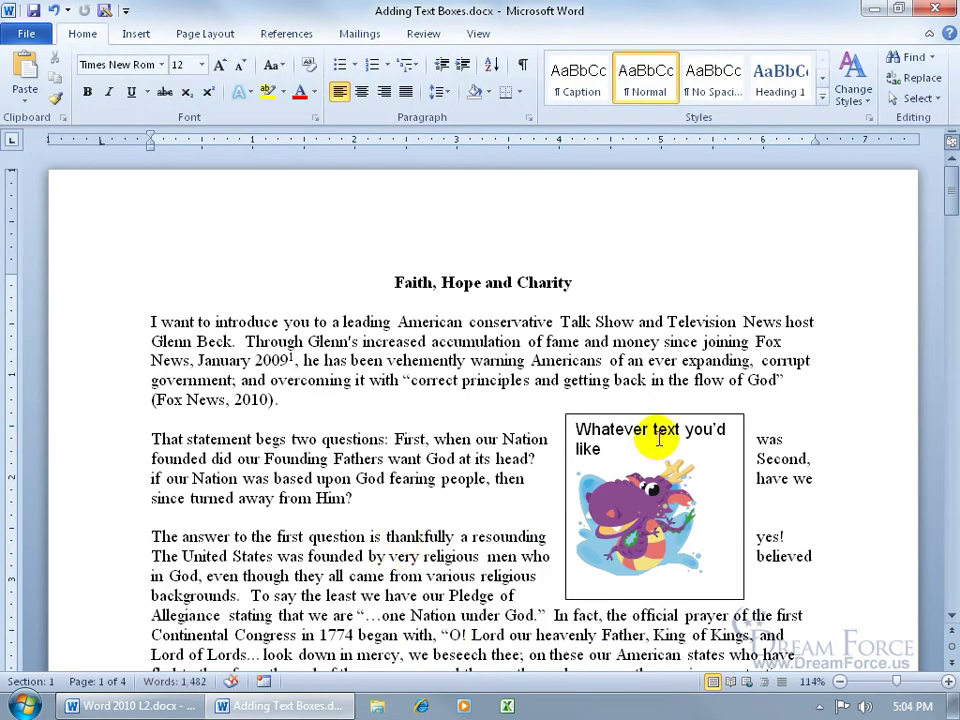
click(668, 414)
drag(668, 414, 488, 415)
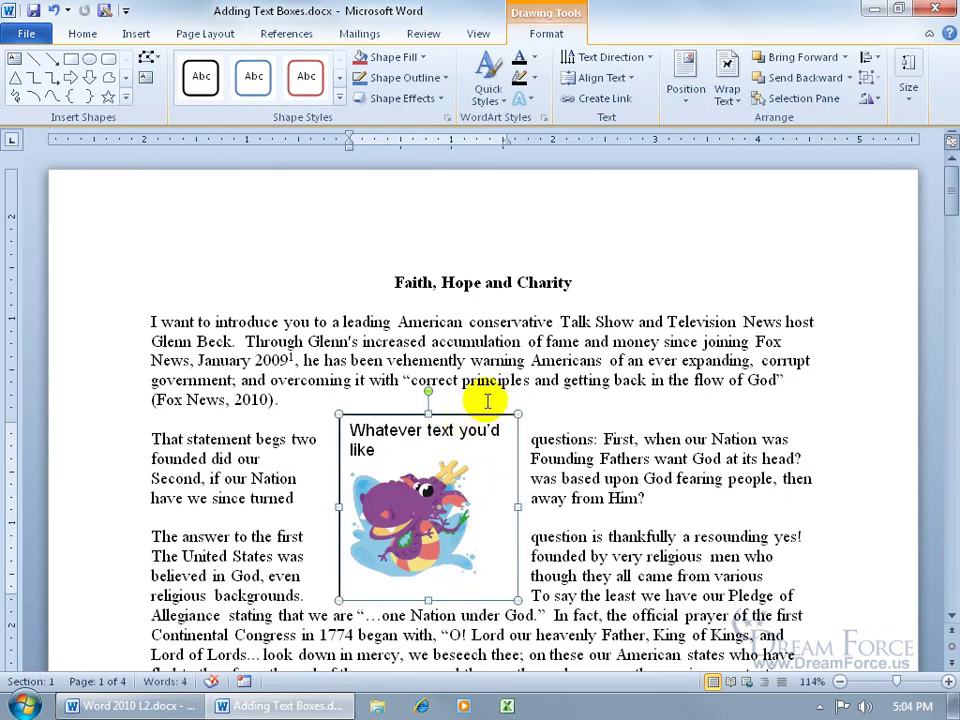
click(82, 31)
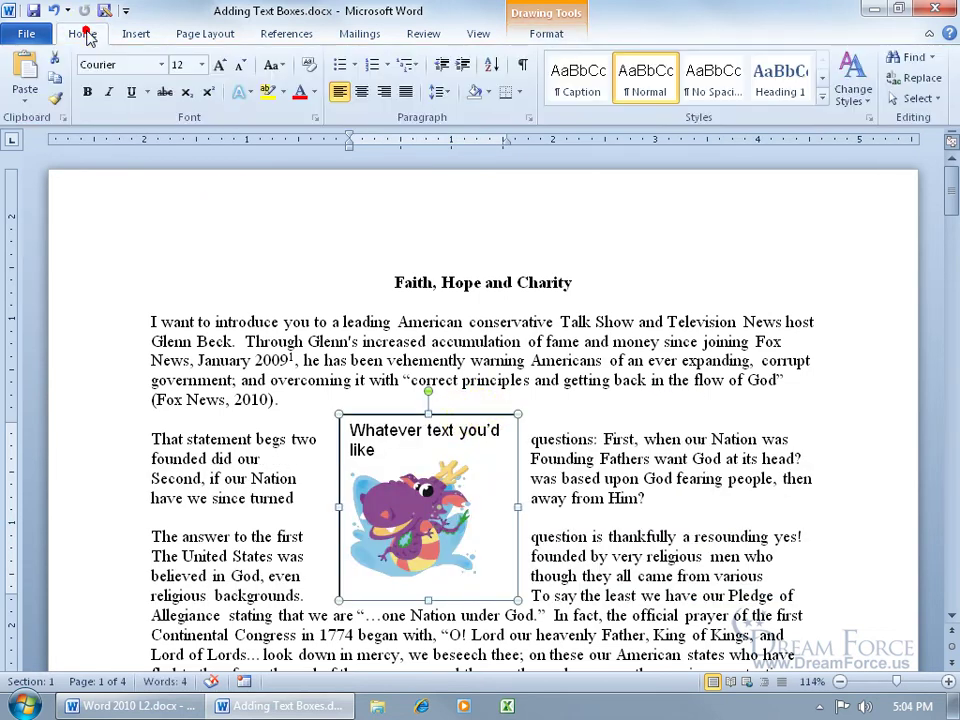
- Right-align the dragon box's text and apply the Subtle Effect - Red, Accent 2 shape style
click(361, 91)
click(384, 91)
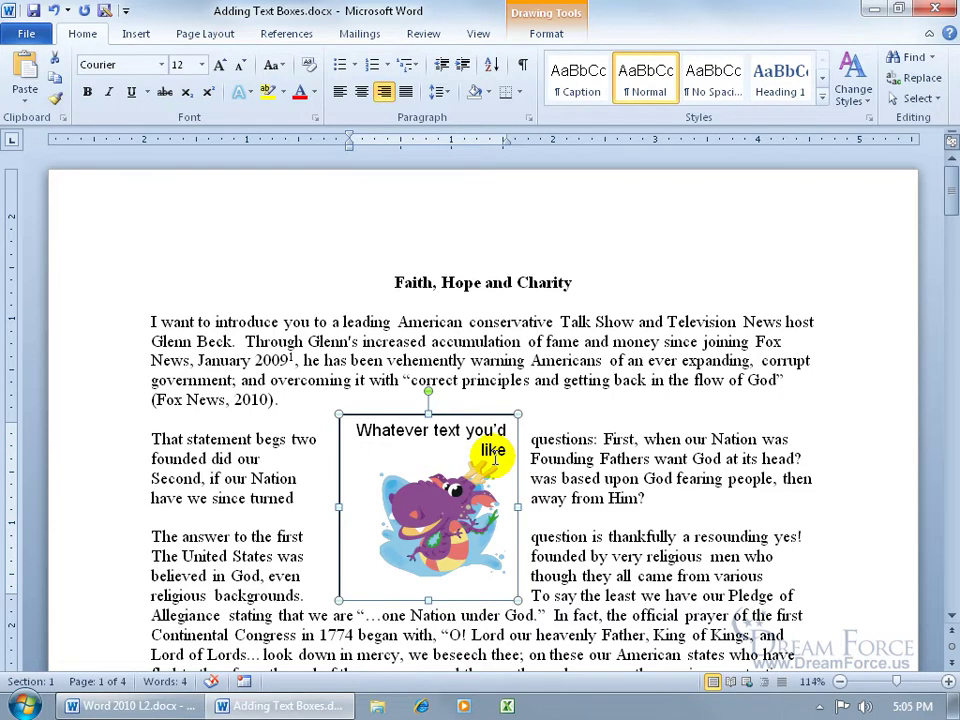
click(546, 33)
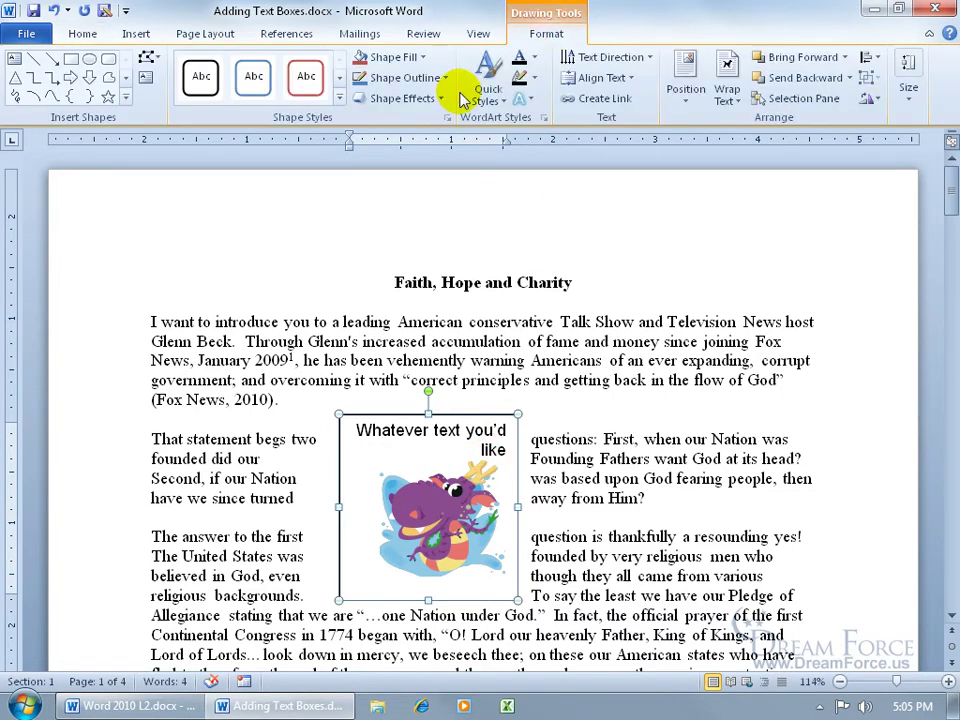
click(339, 97)
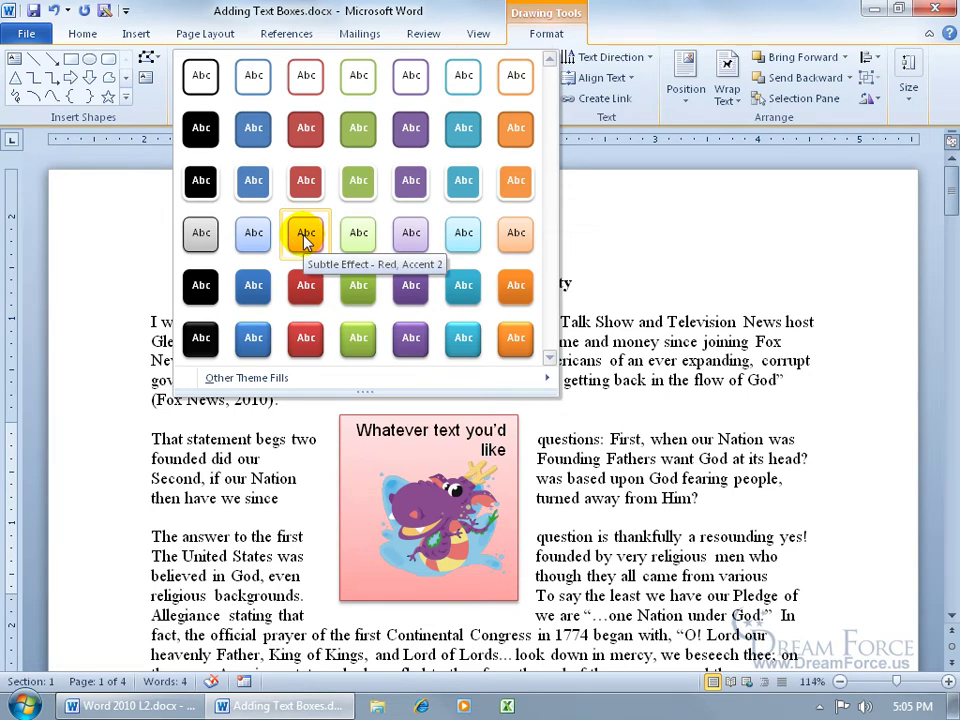
click(306, 234)
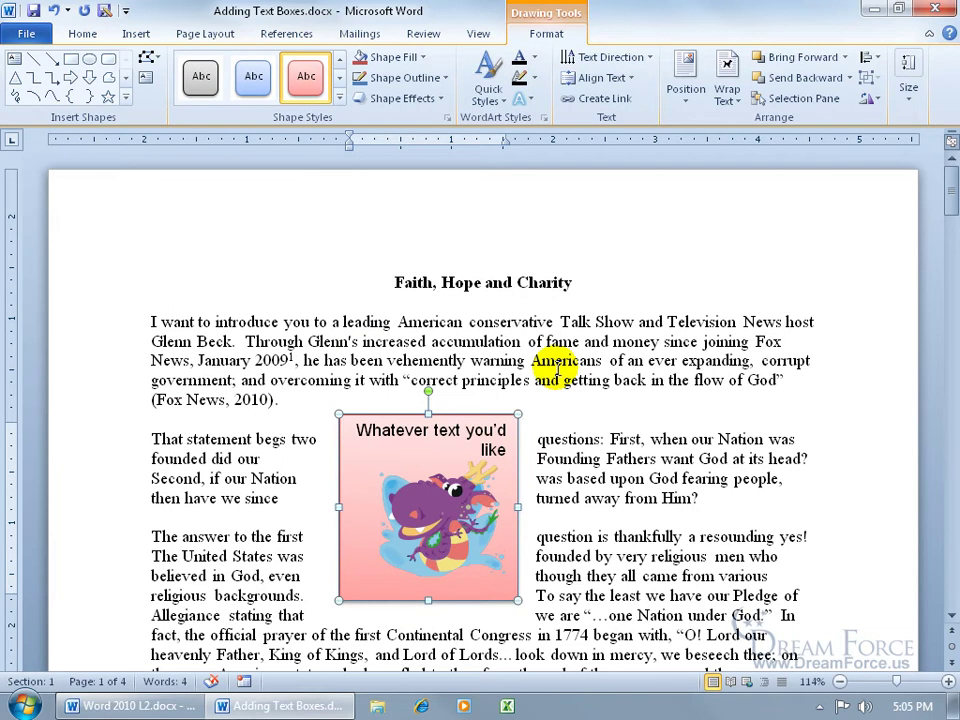
- Give the text box a light blue outline and the first soft Glow effect
click(444, 78)
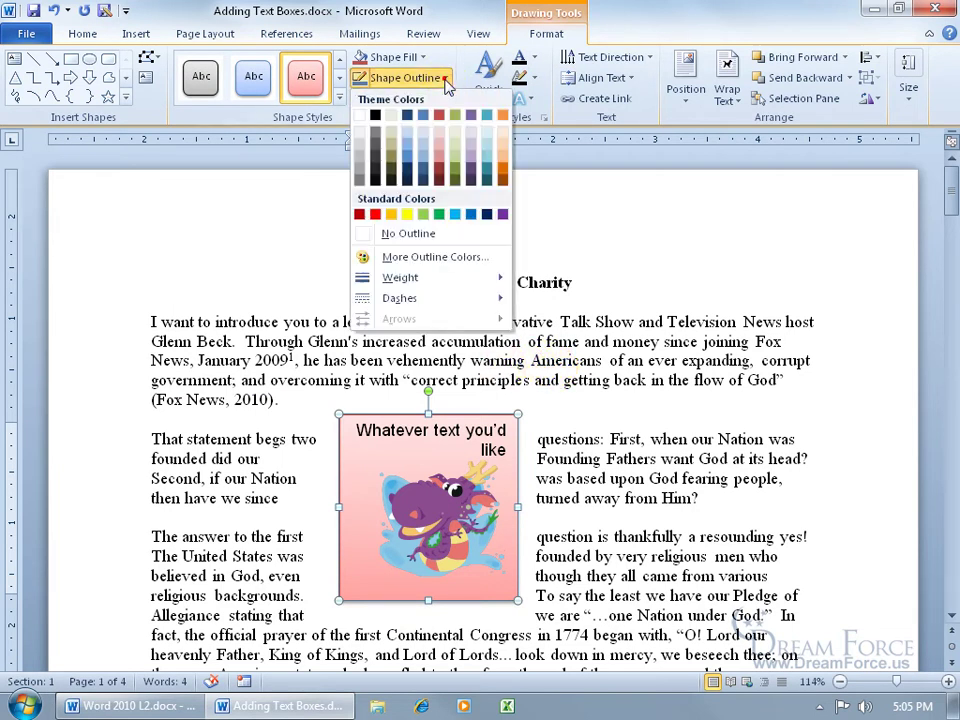
click(406, 148)
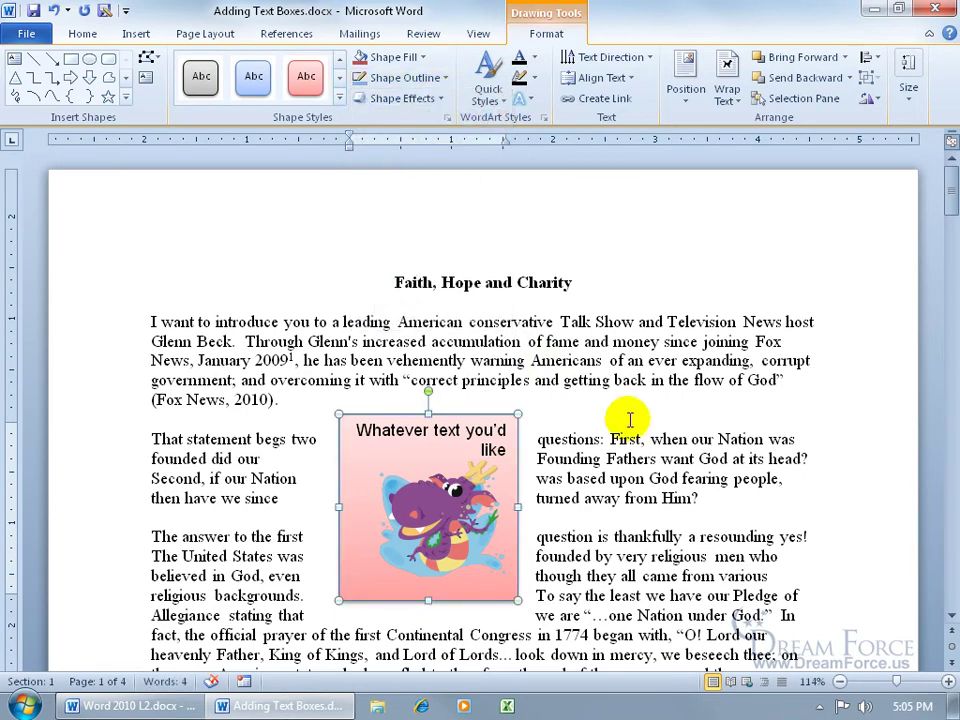
click(434, 97)
mouse_move(429, 259)
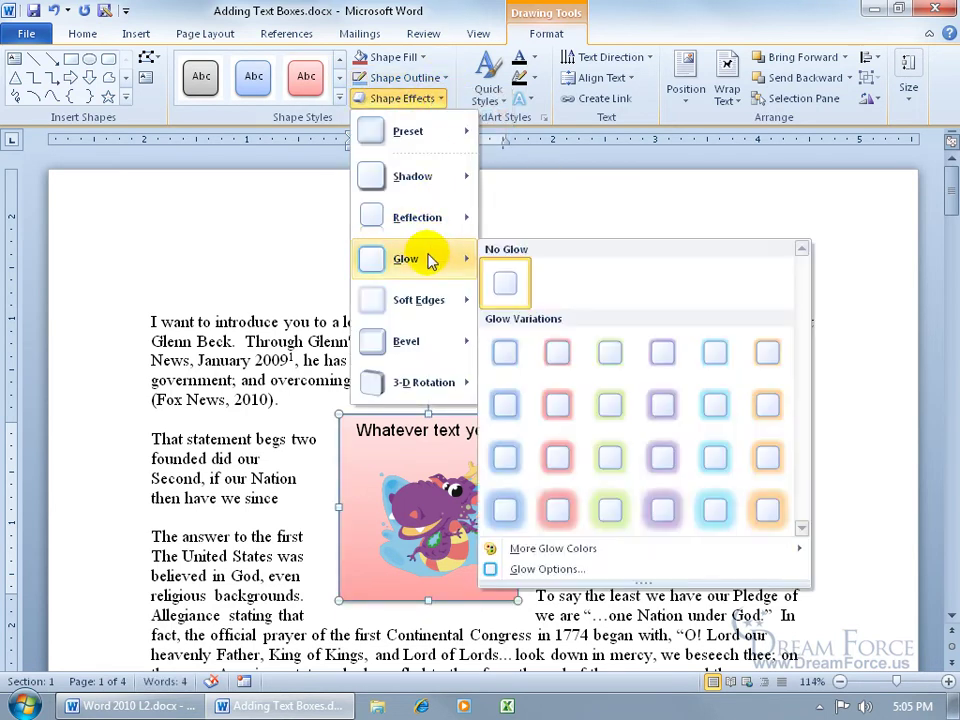
click(508, 354)
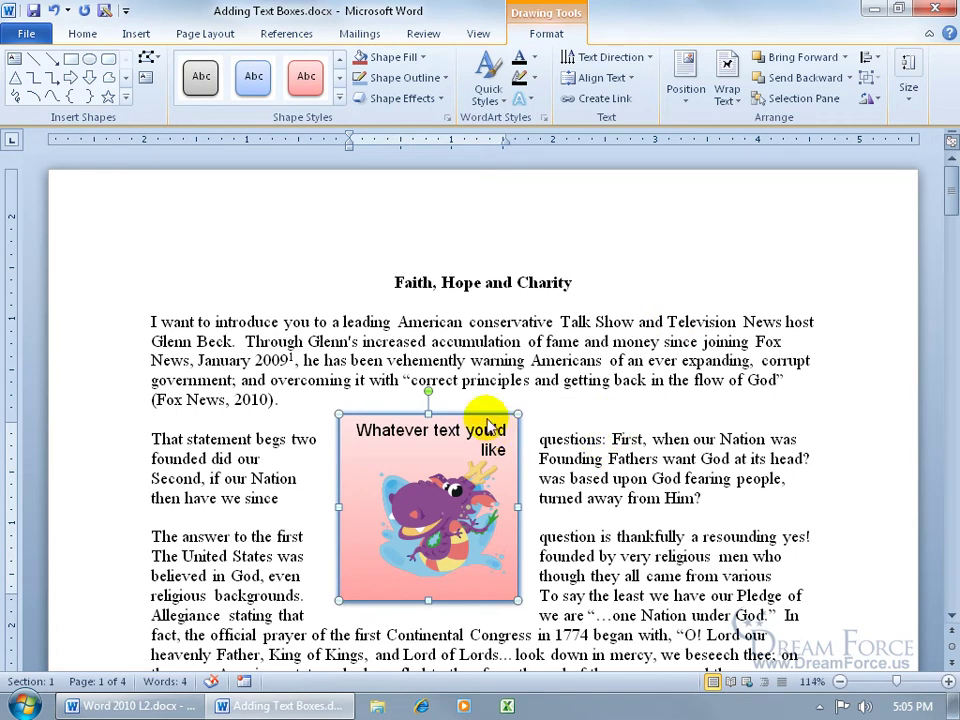
click(136, 36)
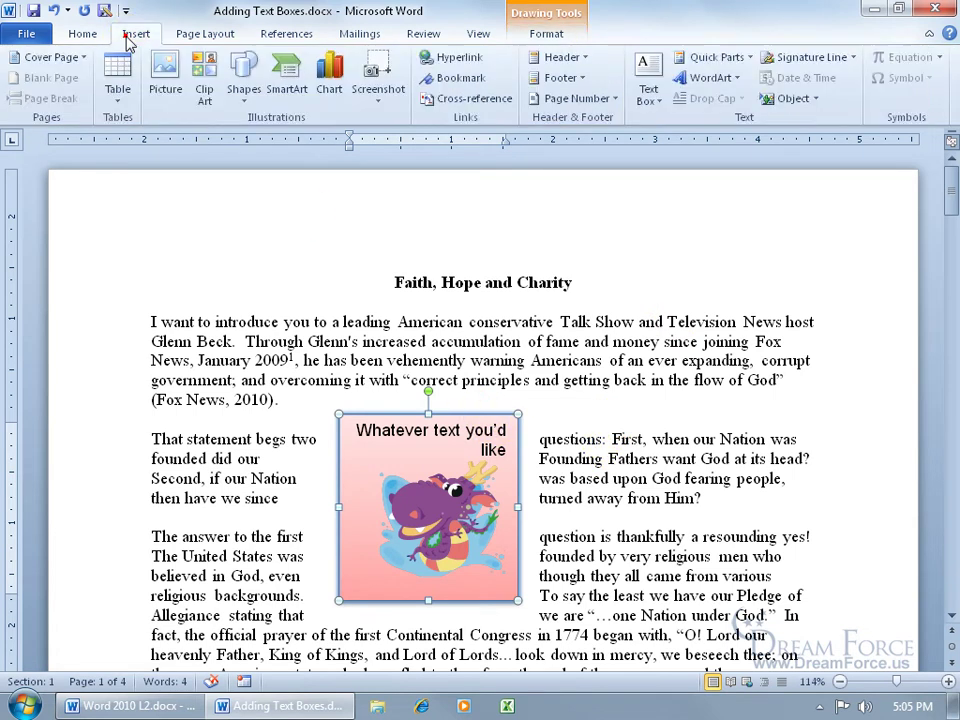
- Save the selection to the Text Boxes gallery as 'Spiffy Text Box', General category, description 'this is my fancy text box'
click(659, 107)
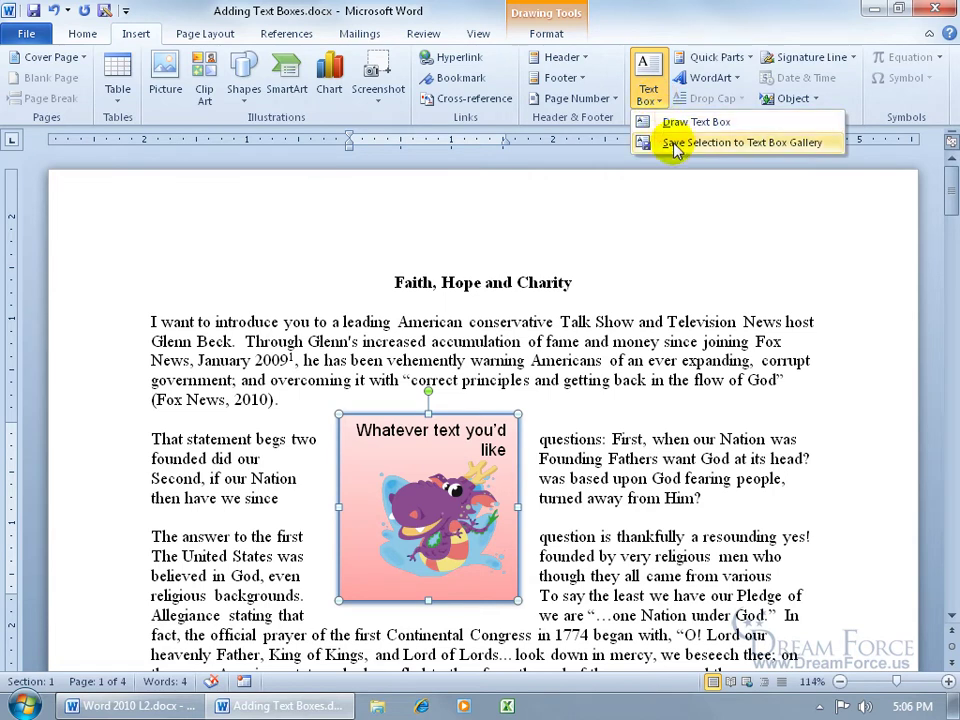
click(670, 145)
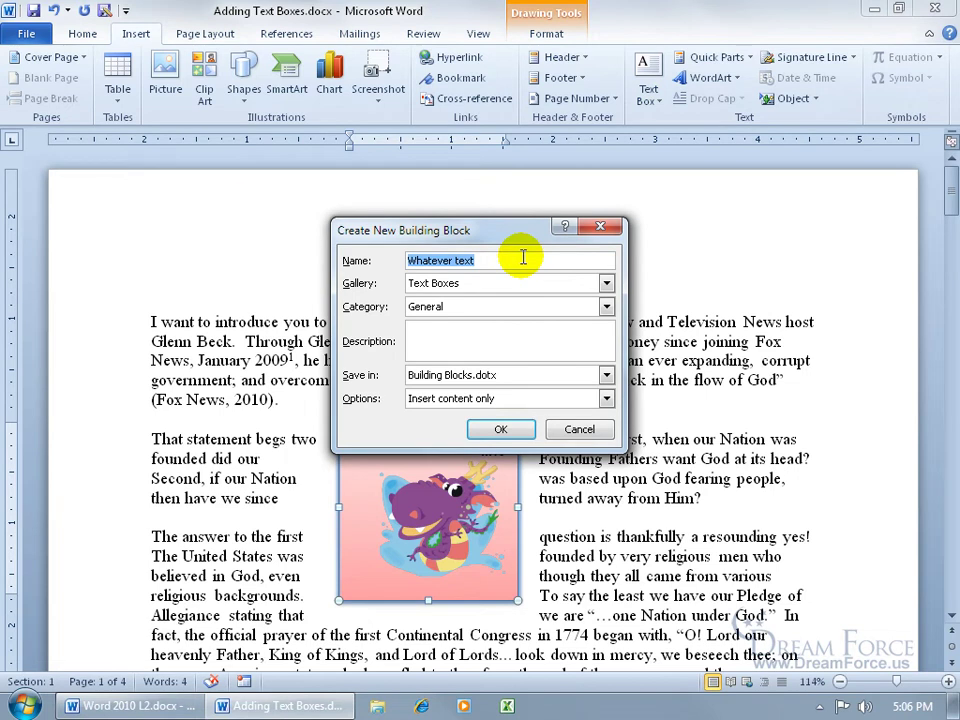
text(Spiffy Text Box)
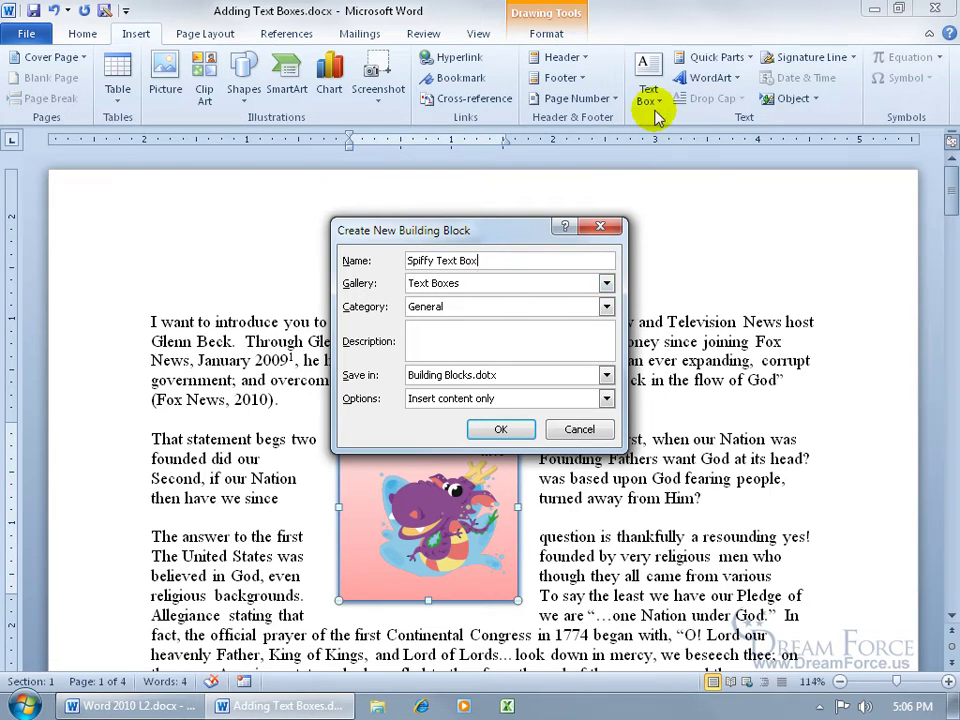
click(607, 284)
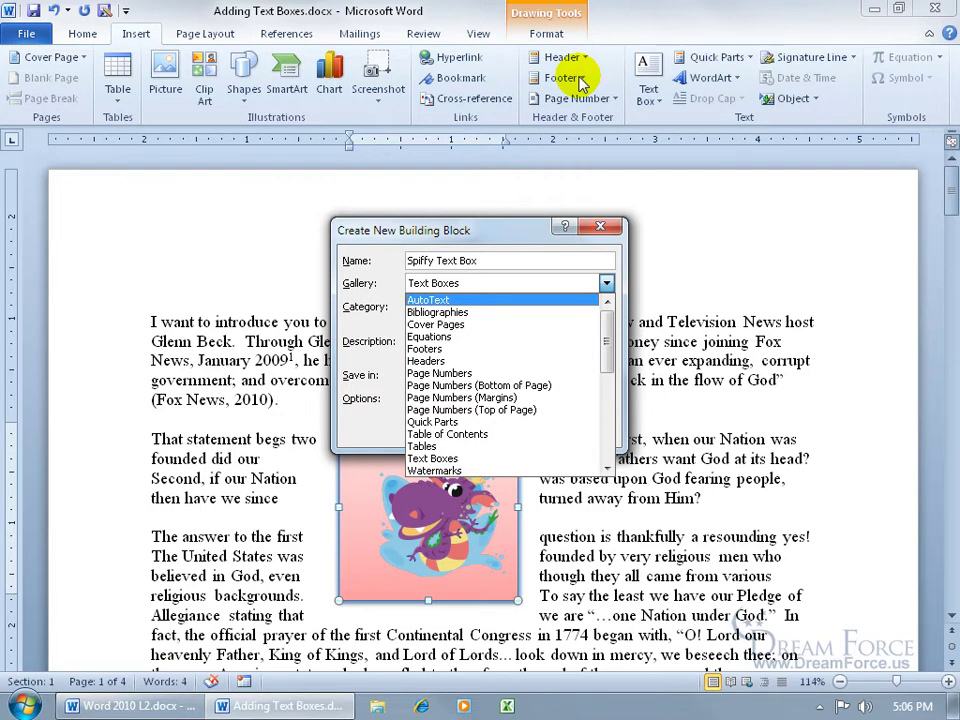
click(366, 281)
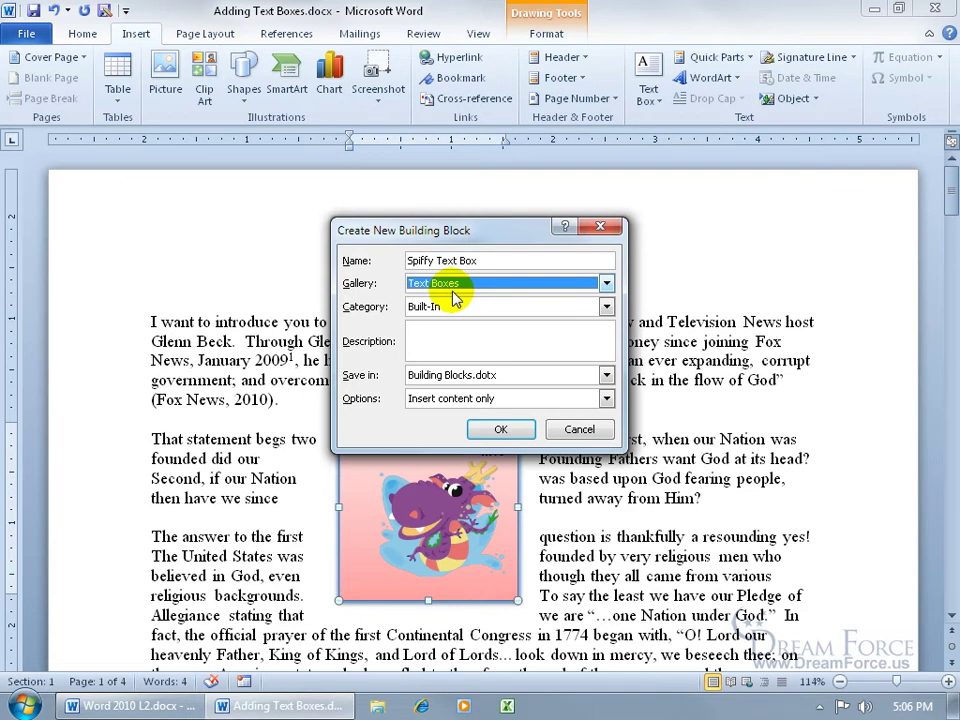
click(606, 307)
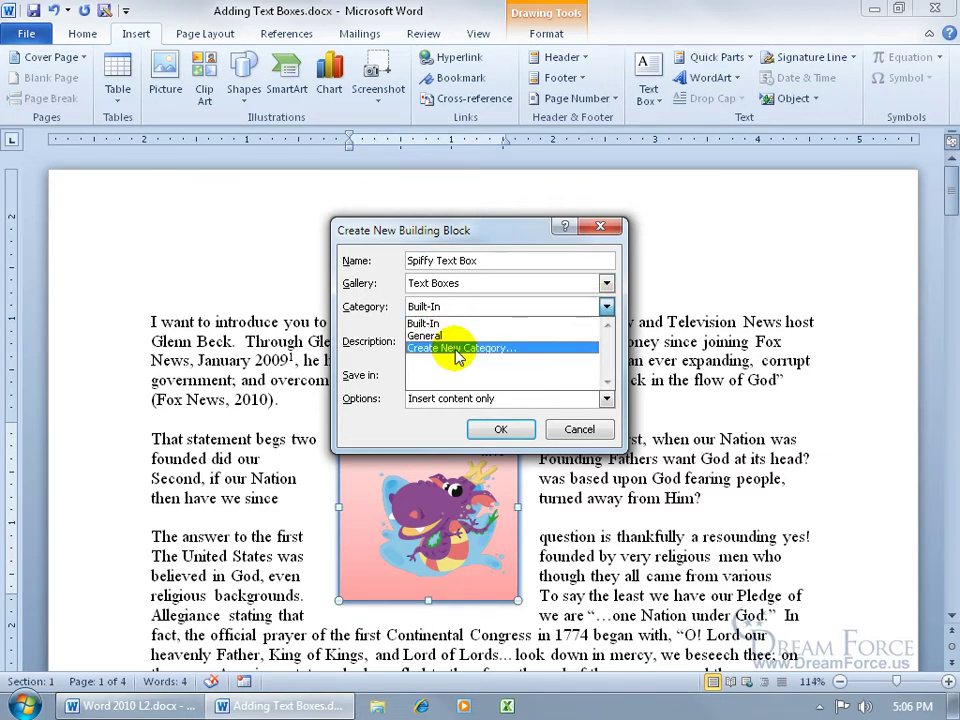
click(432, 335)
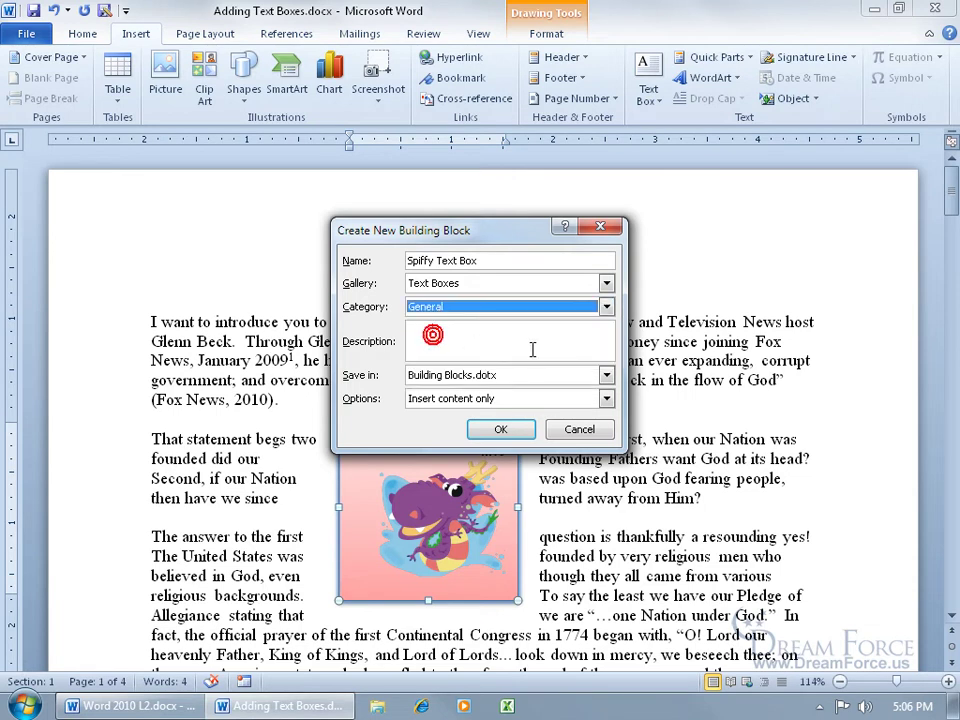
click(439, 336)
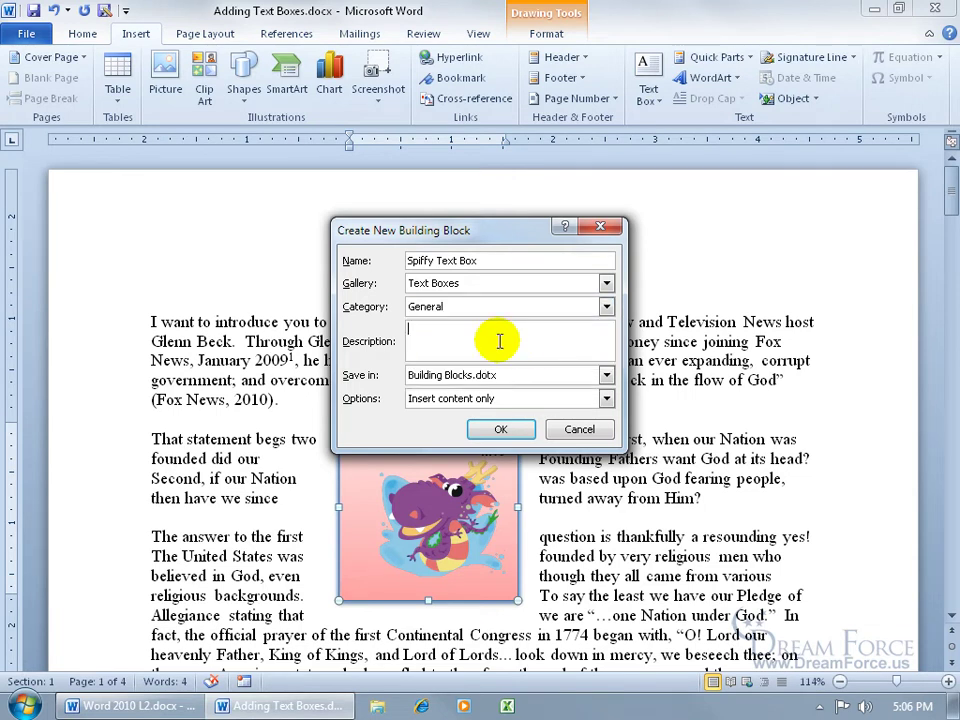
text(this is my fancy text box)
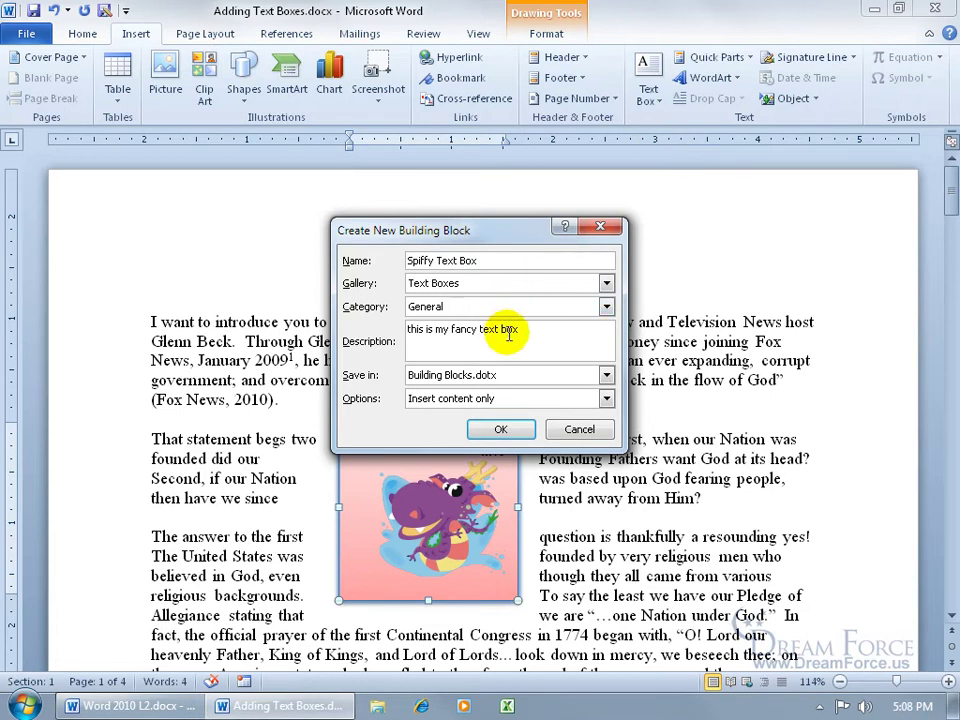
click(500, 429)
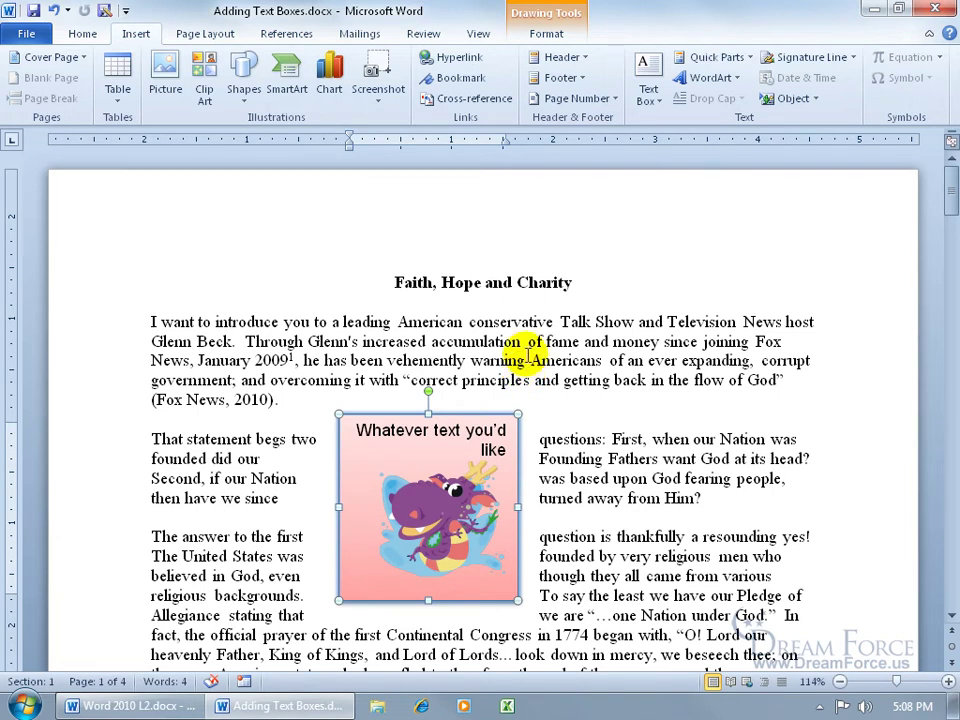
- Create a new blank document from the File view's templates
click(27, 37)
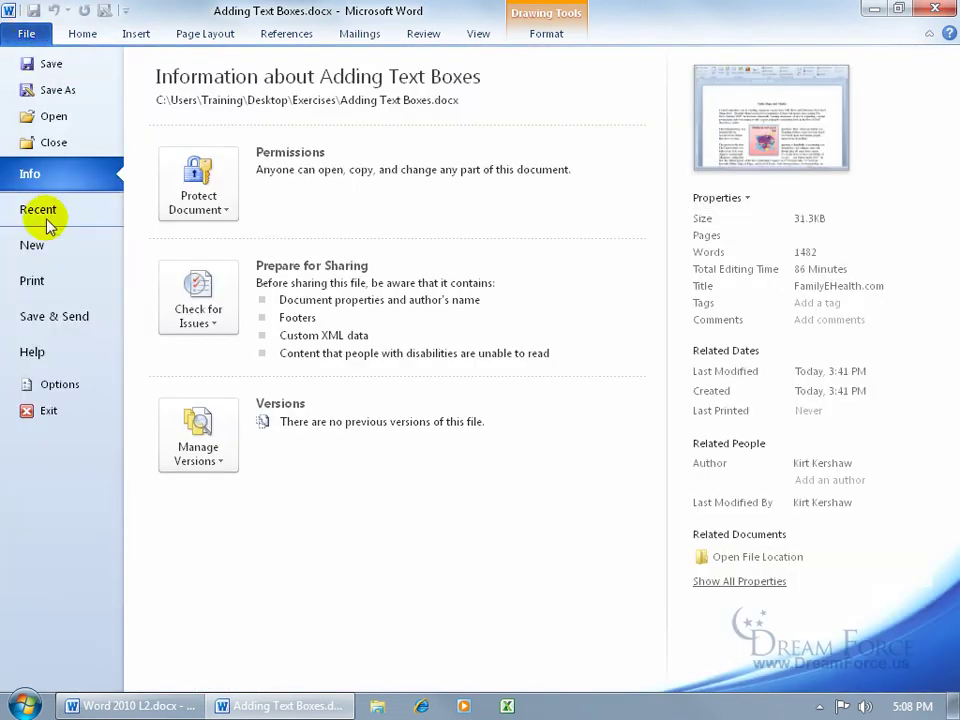
click(48, 247)
double_click(199, 172)
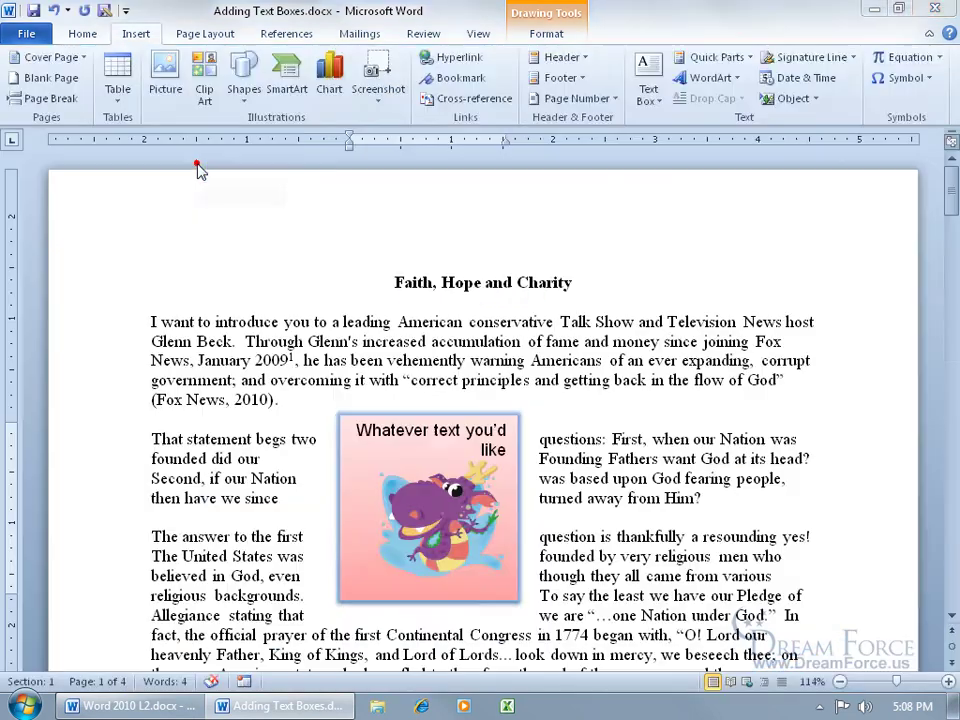
- Insert the saved Spiffy Text Box into Document4, then close it without saving
click(135, 34)
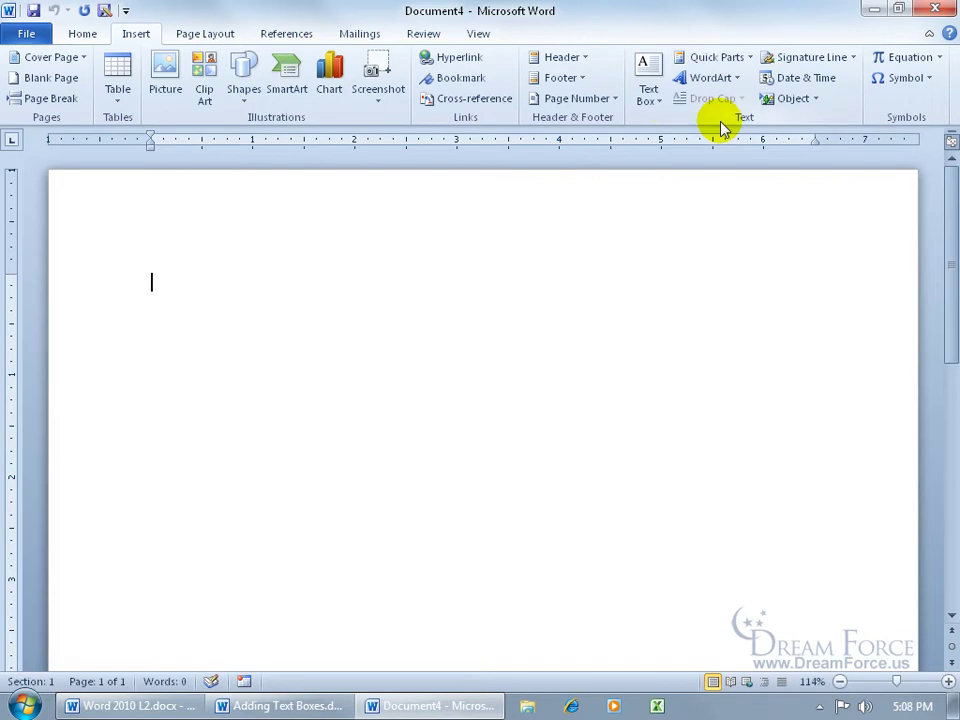
click(655, 100)
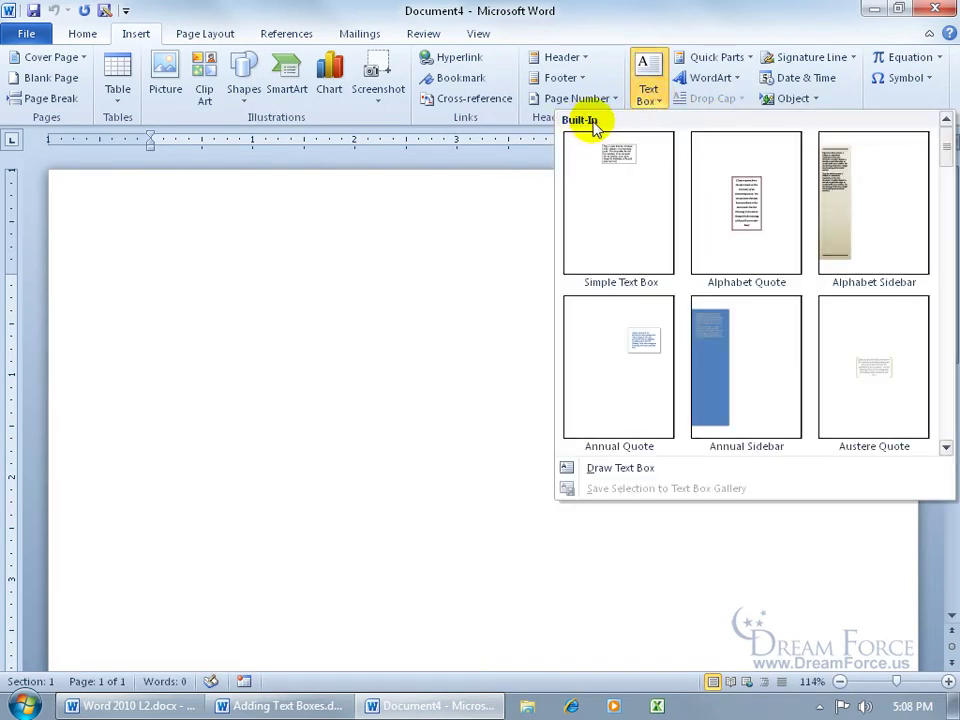
drag(945, 145, 945, 429)
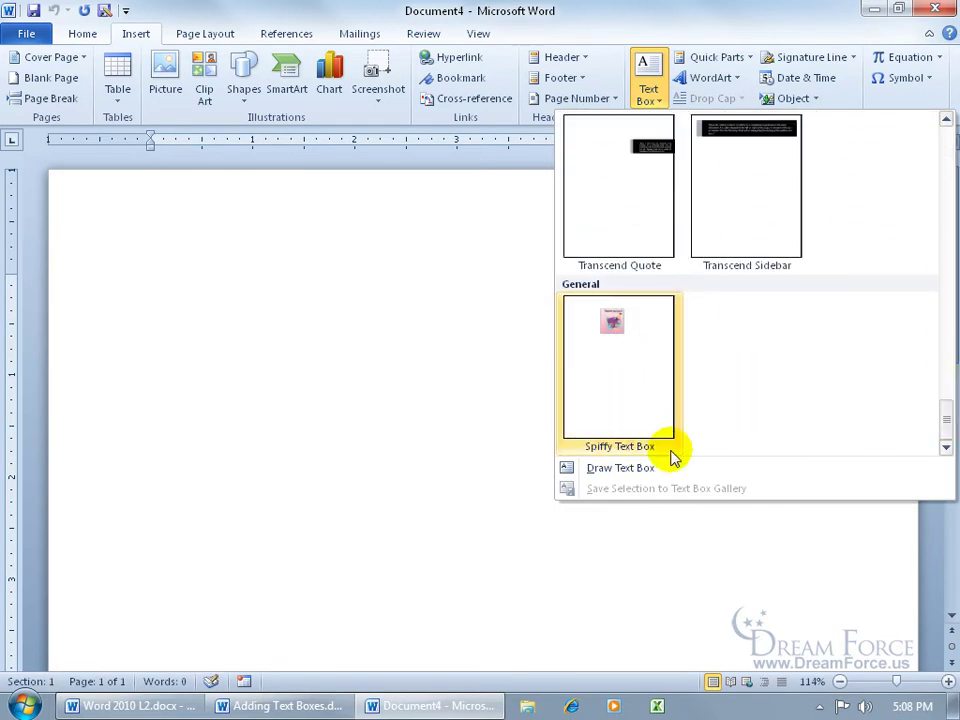
click(615, 330)
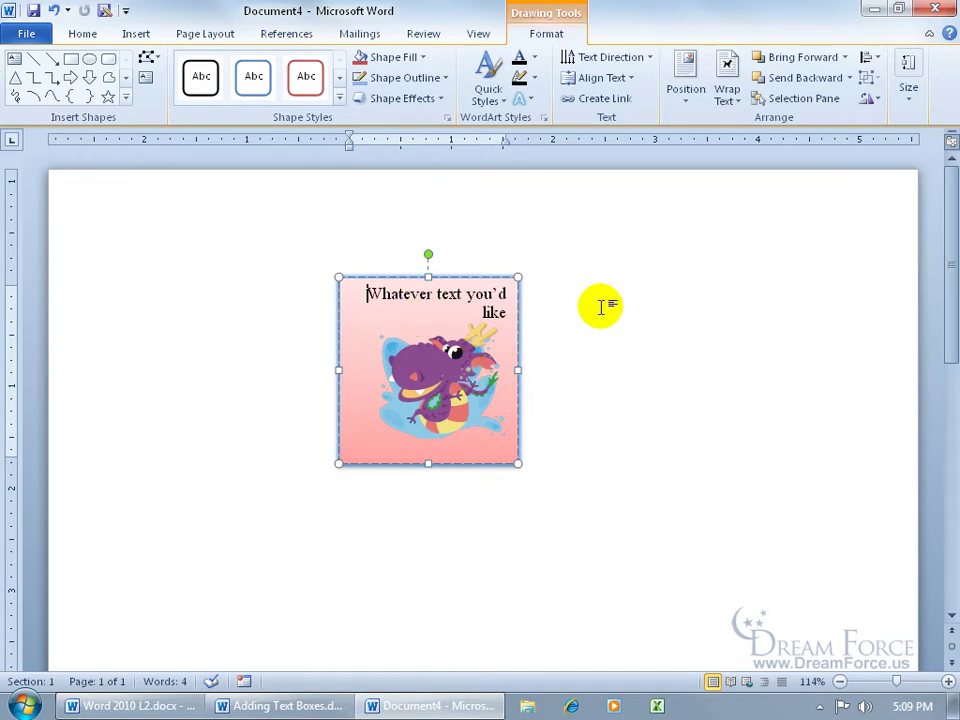
click(935, 9)
click(482, 376)
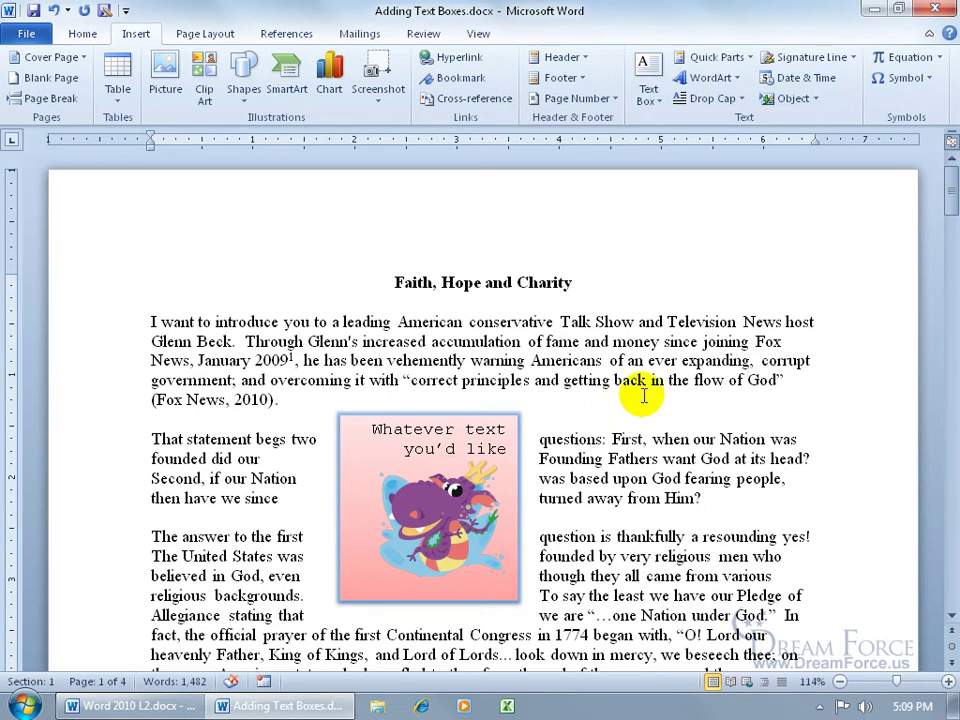
- View the Spiffy Text Box design's properties in the Text Box gallery and cancel unchanged
click(656, 100)
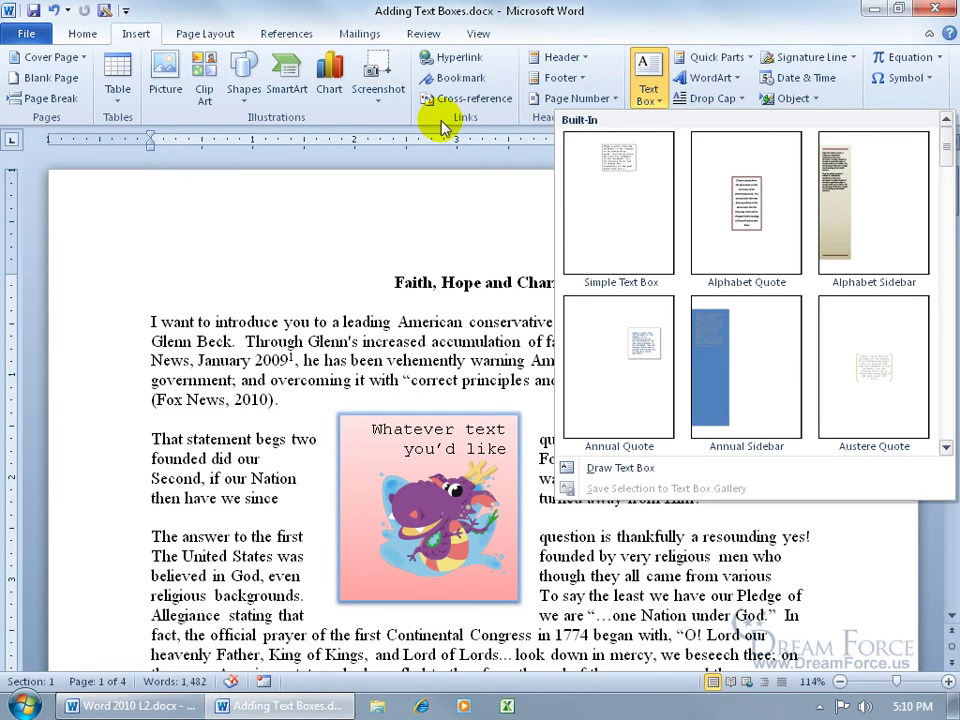
drag(946, 150, 950, 430)
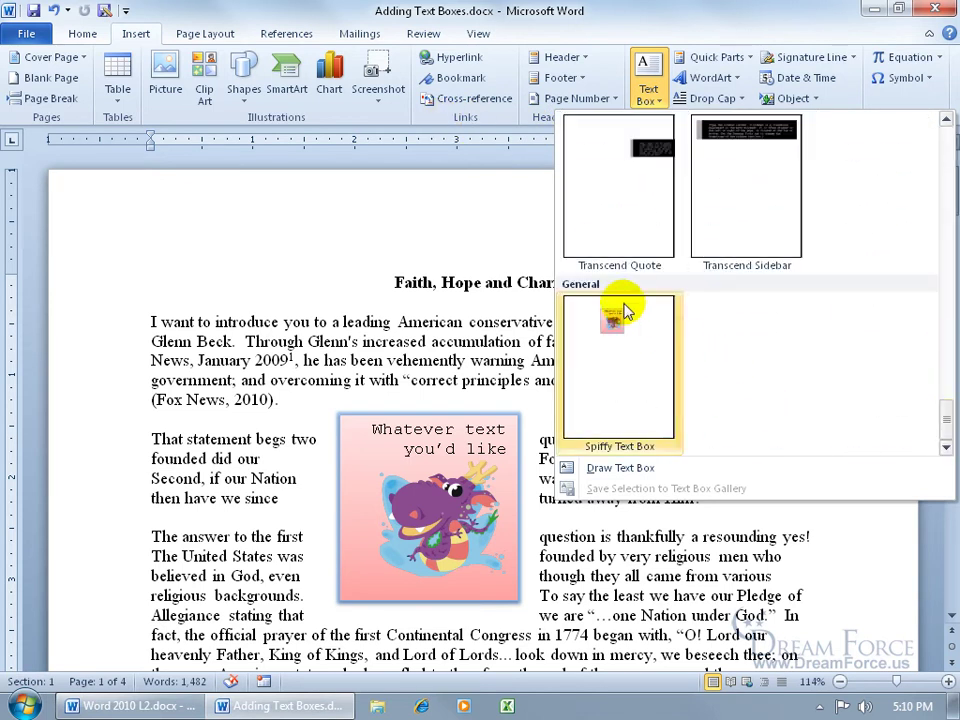
right_click(614, 339)
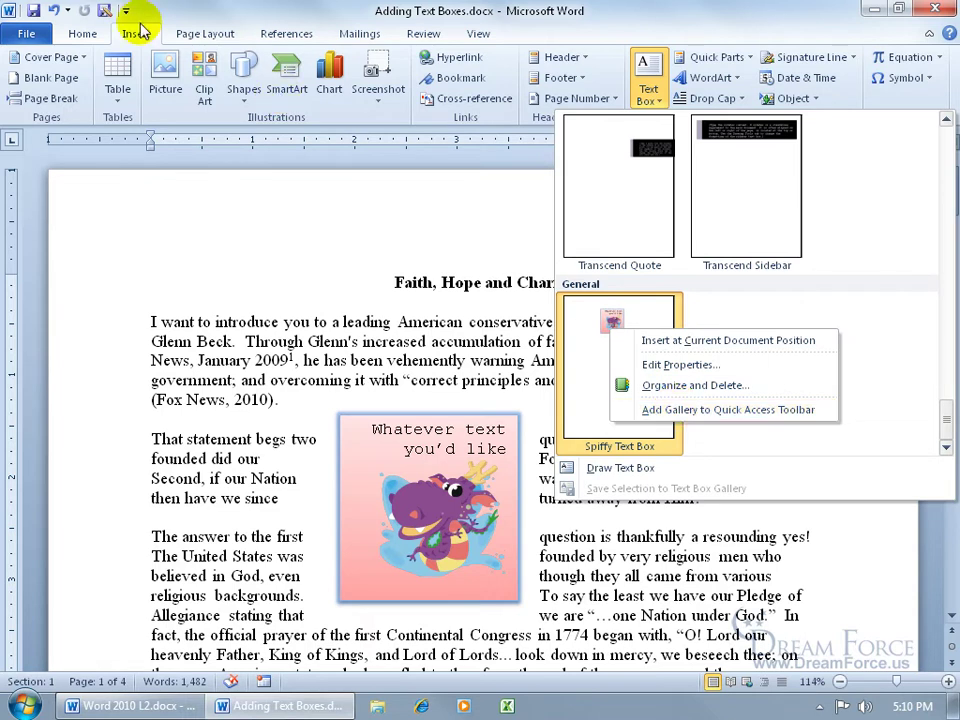
click(672, 366)
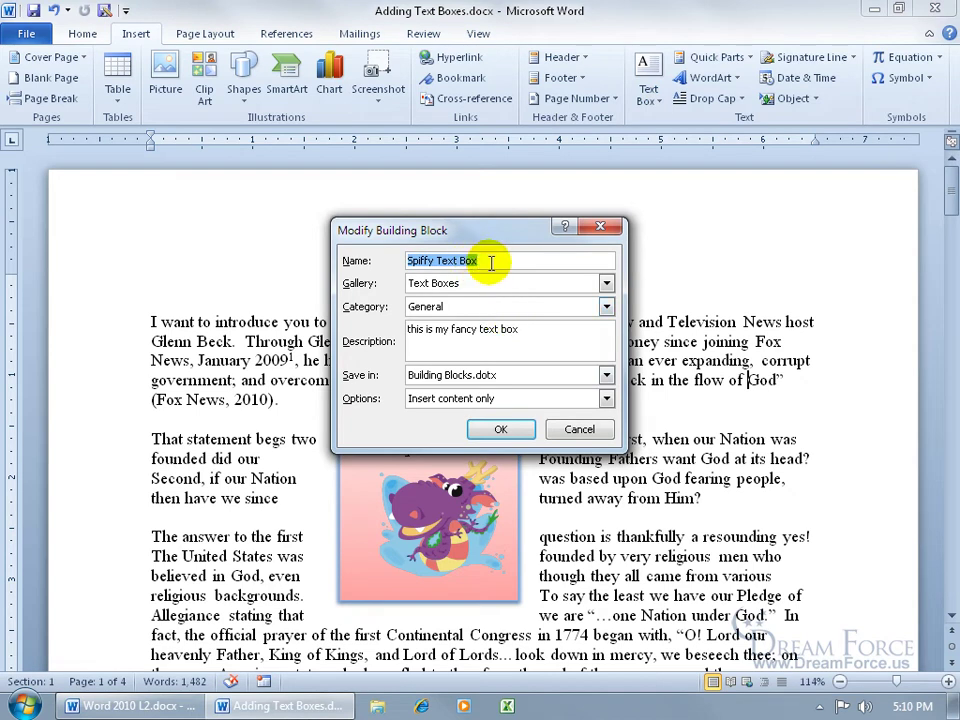
click(579, 433)
- Open the Building Blocks Organizer for Spiffy Text Box and review its properties
click(646, 80)
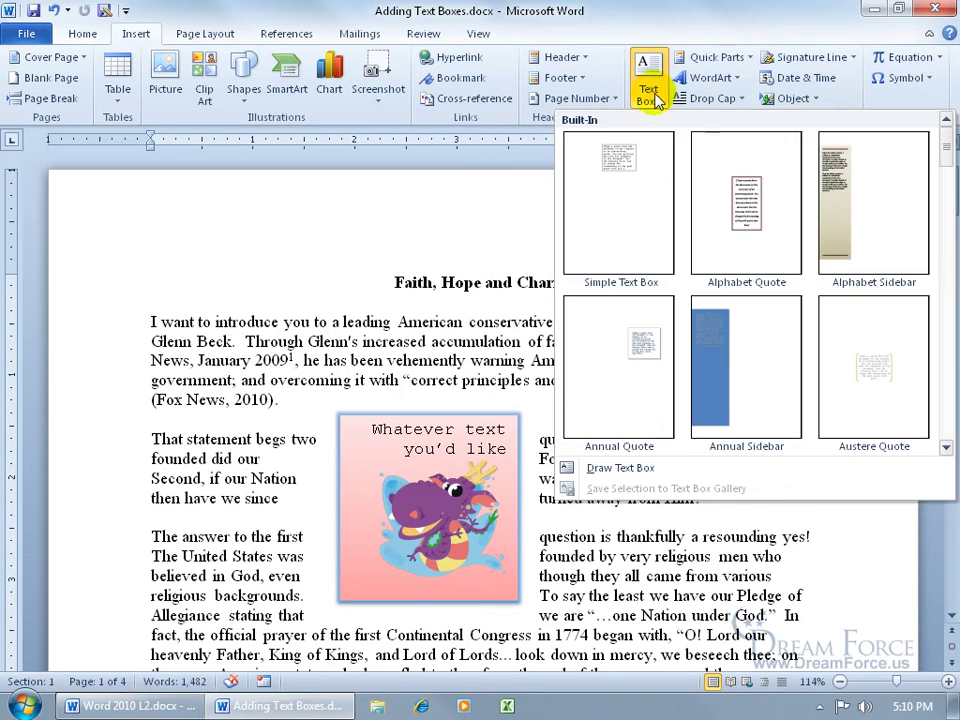
drag(944, 146, 943, 422)
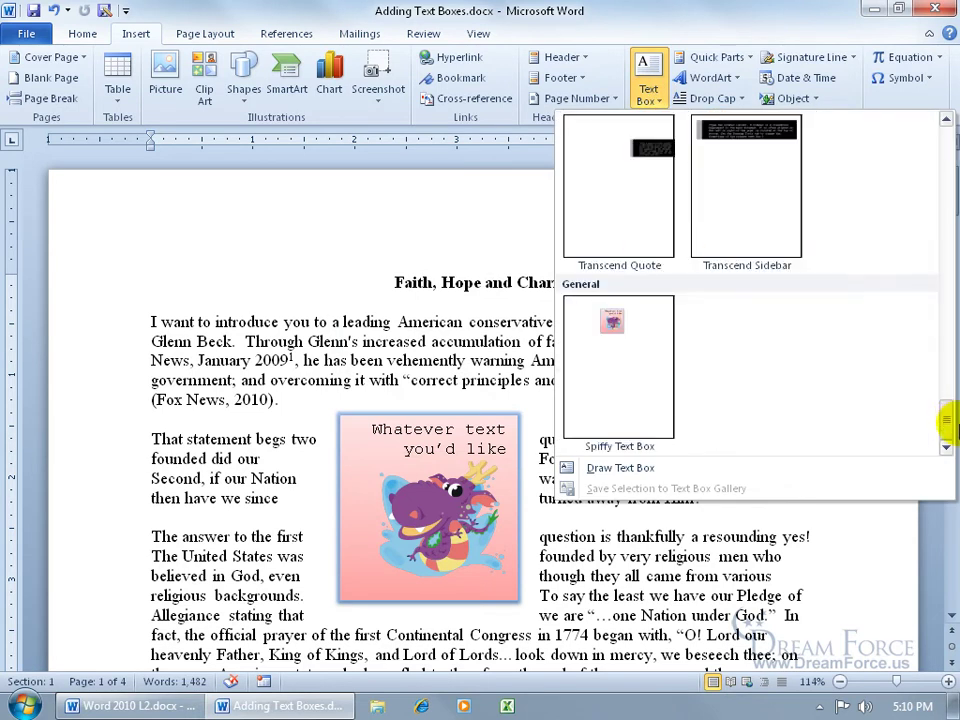
right_click(615, 352)
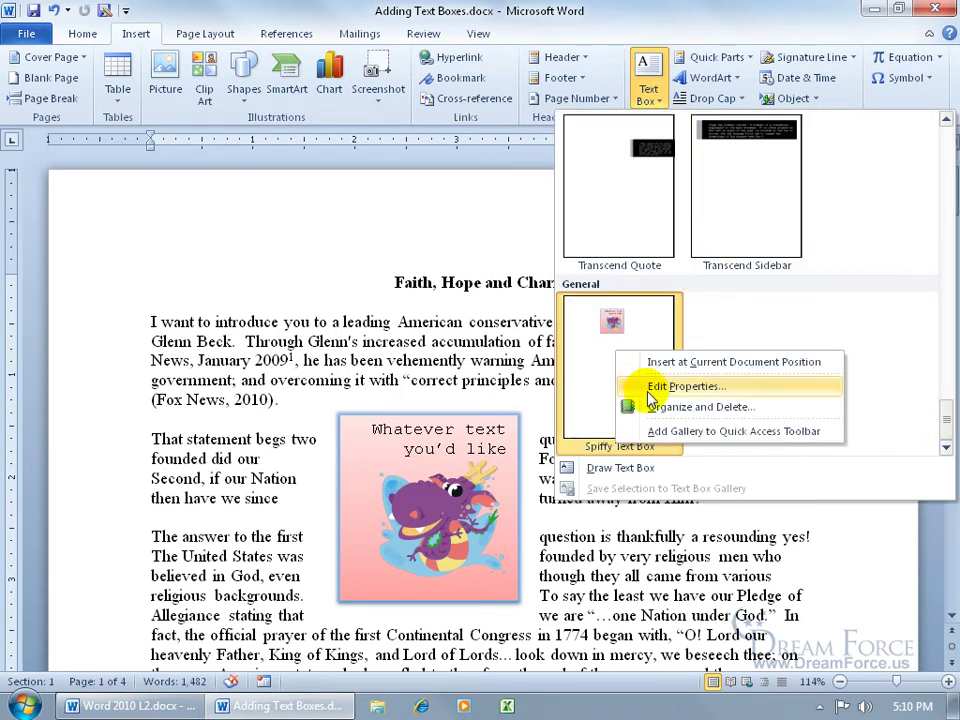
click(655, 409)
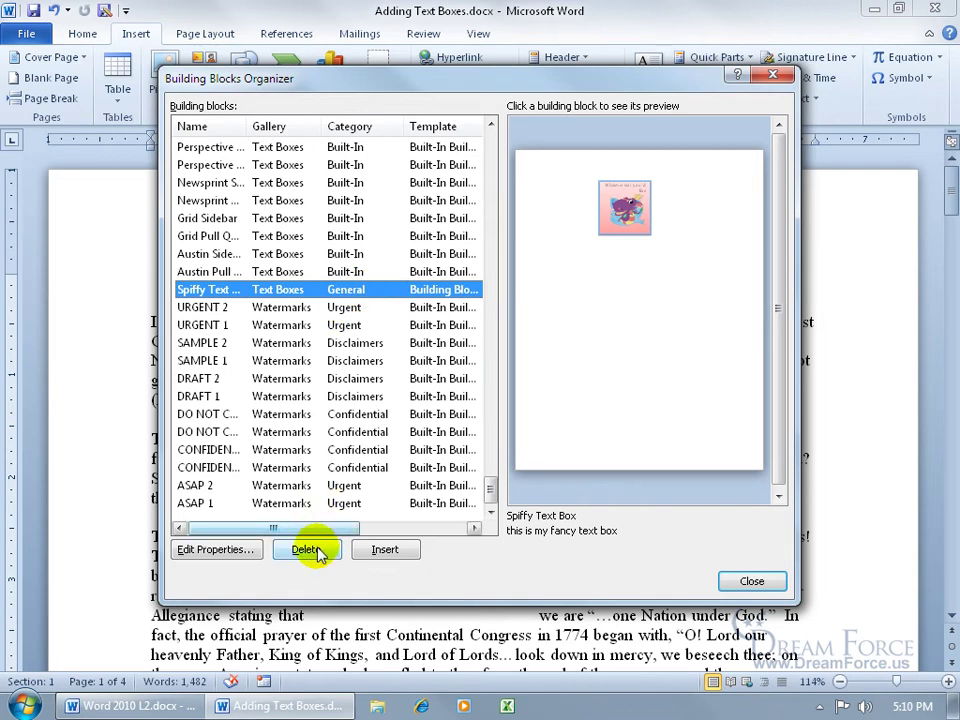
click(222, 550)
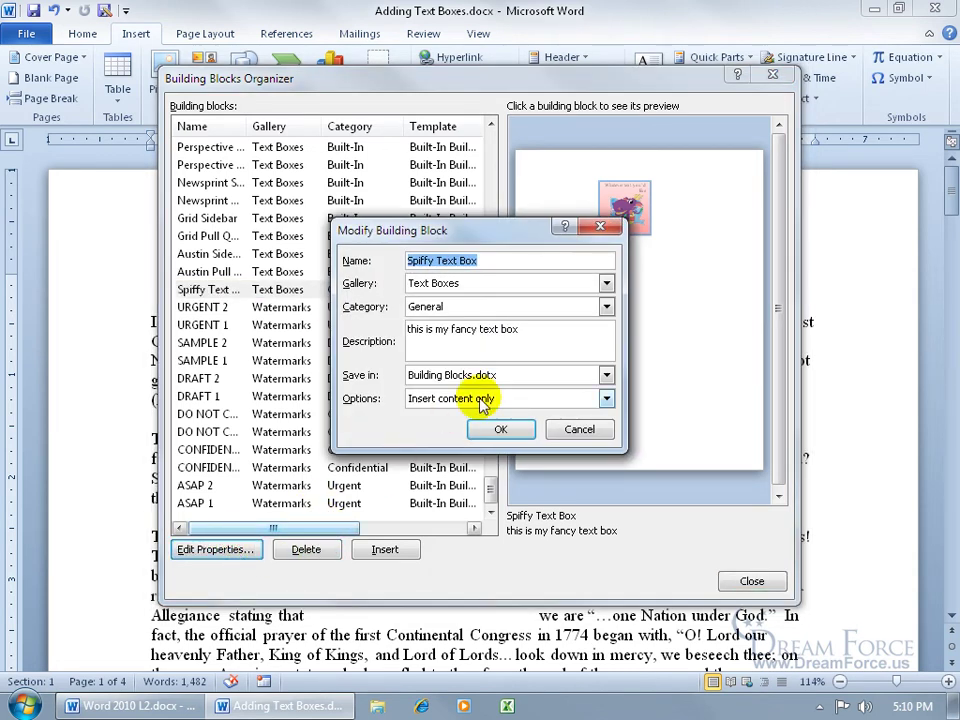
click(497, 428)
- Delete the Spiffy Text Box building block, confirm, and check it's gone from the gallery
click(306, 549)
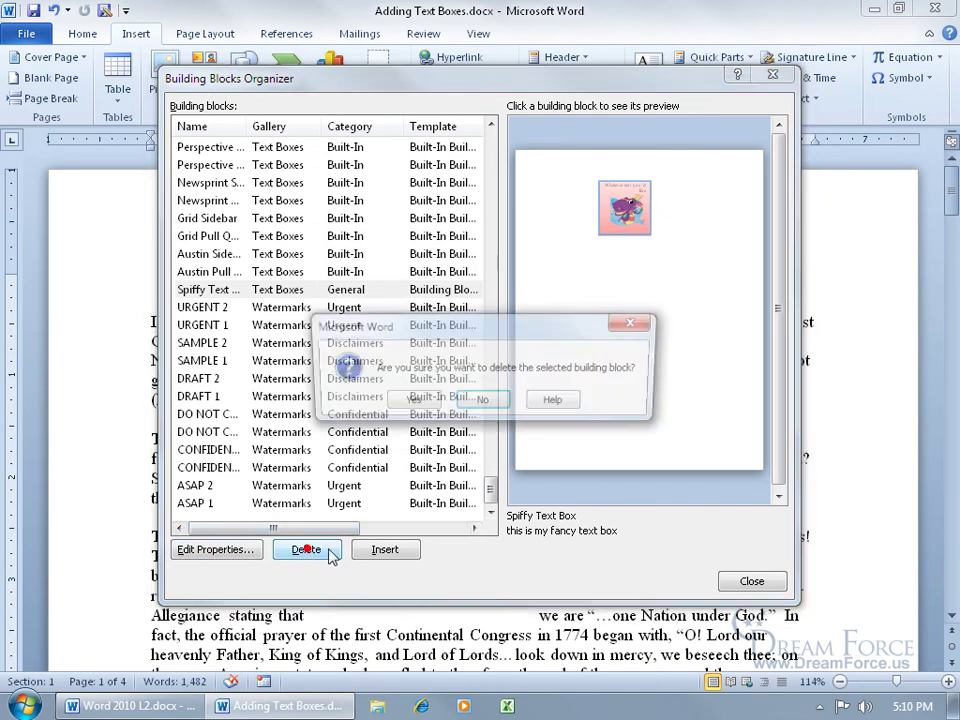
click(412, 402)
click(757, 582)
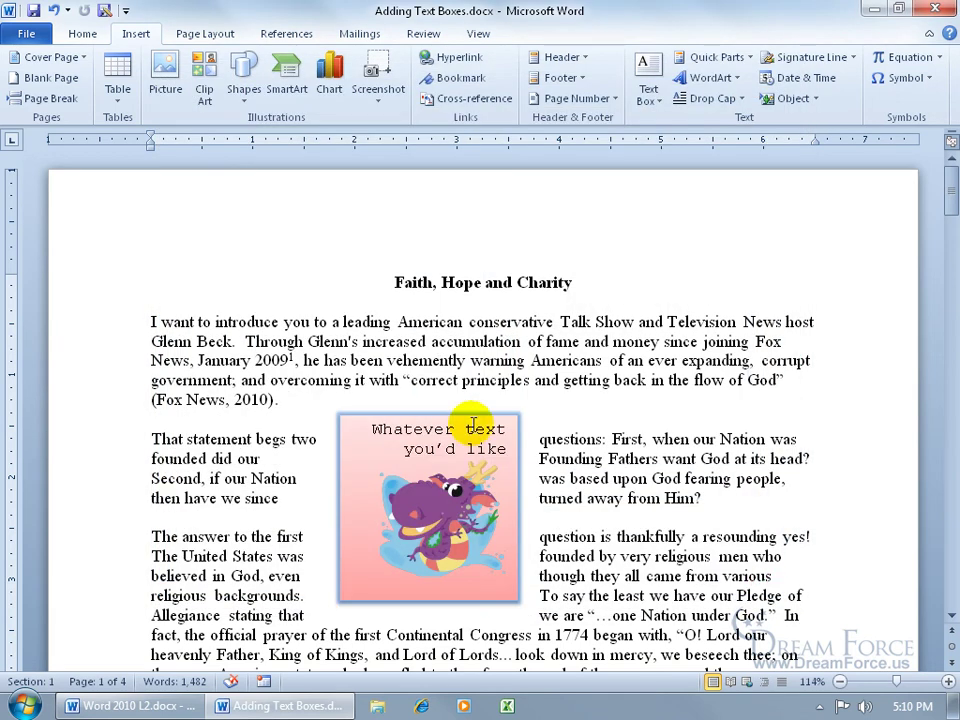
click(646, 82)
drag(943, 135, 947, 420)
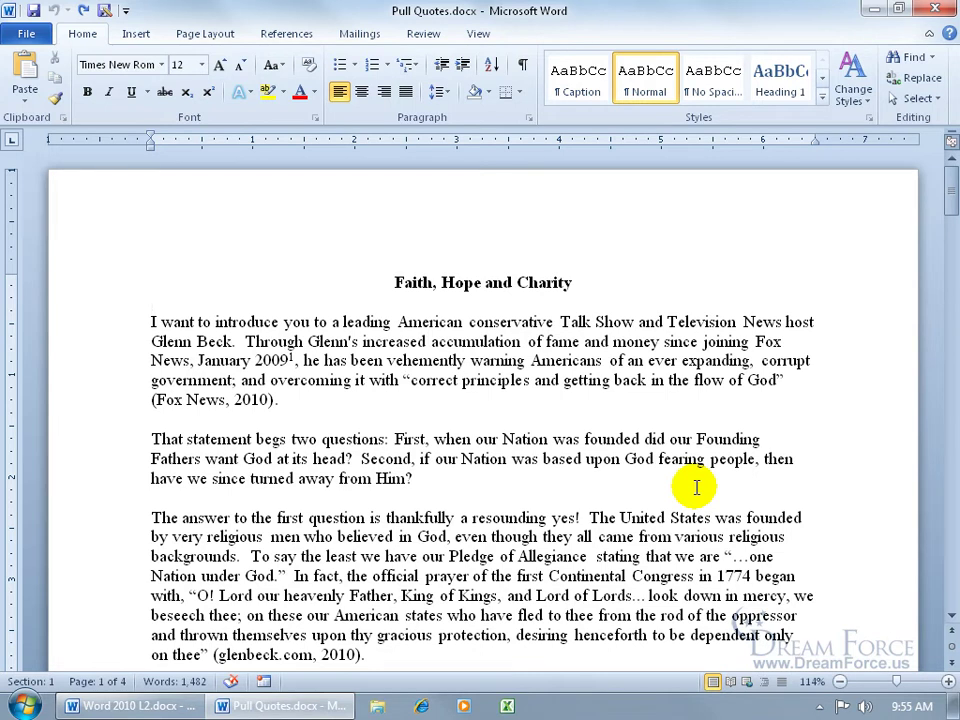
- Insert the Decorative Quote pull quote from the Text Box gallery into the essay
click(136, 33)
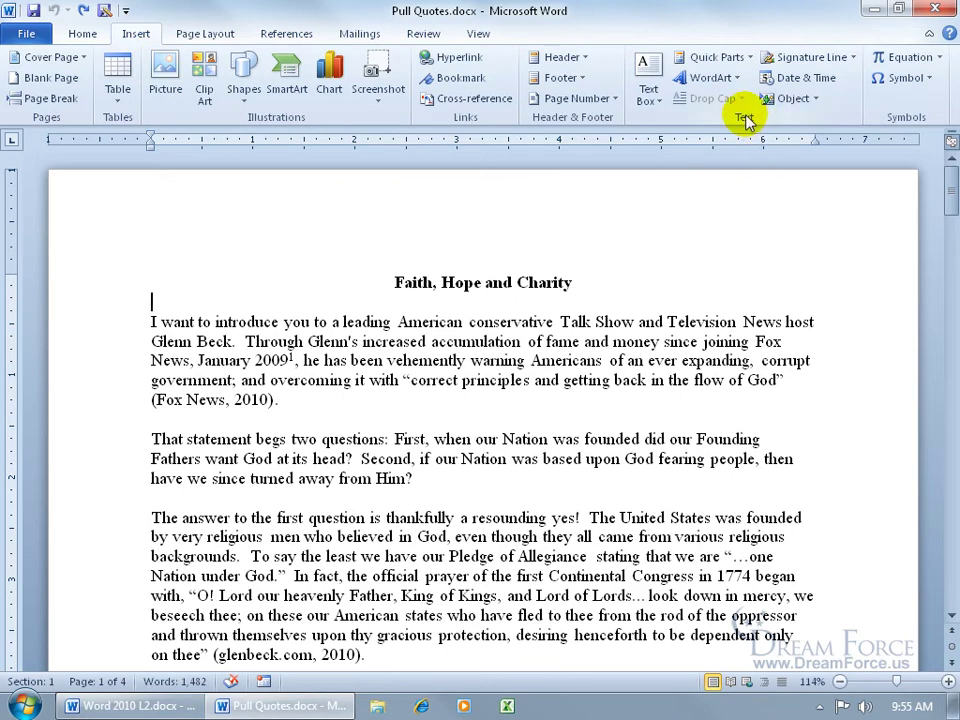
click(646, 86)
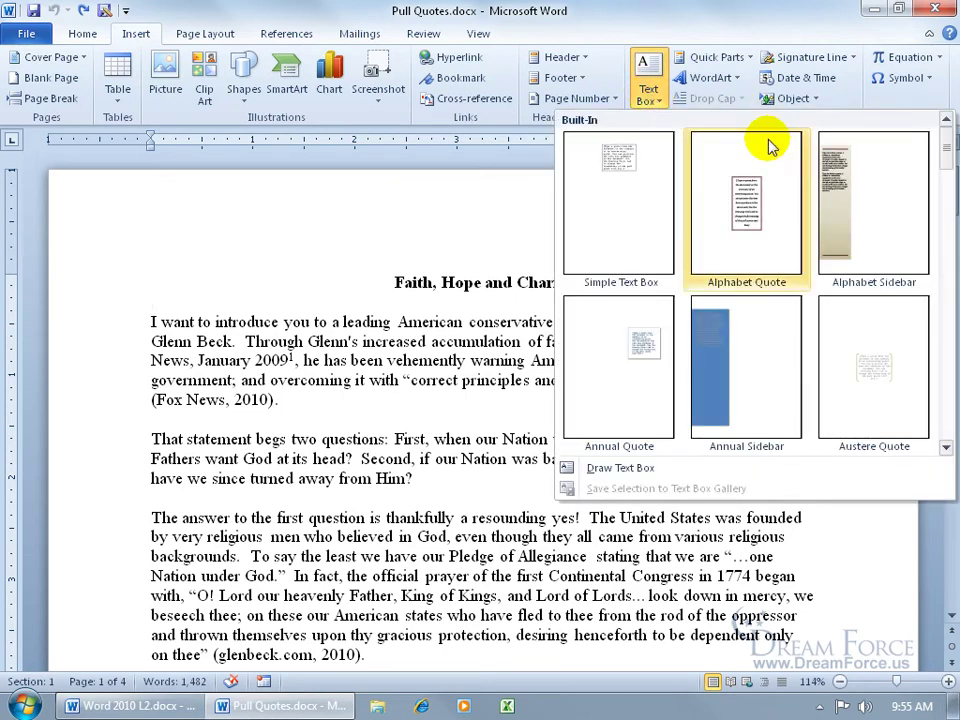
drag(944, 146, 949, 176)
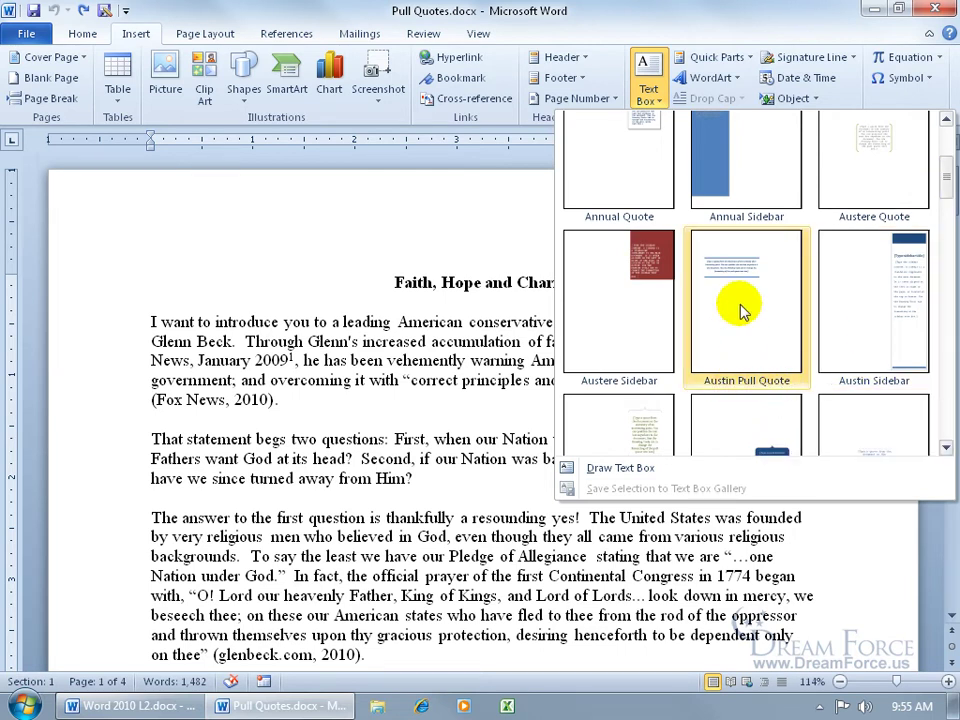
drag(945, 180, 948, 210)
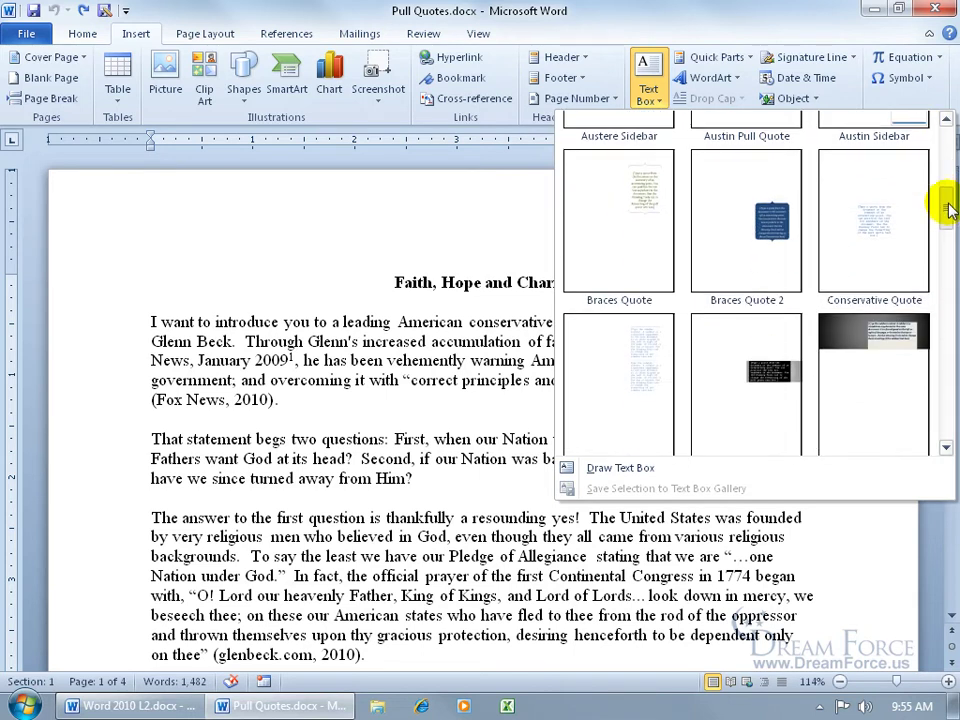
drag(948, 210, 949, 244)
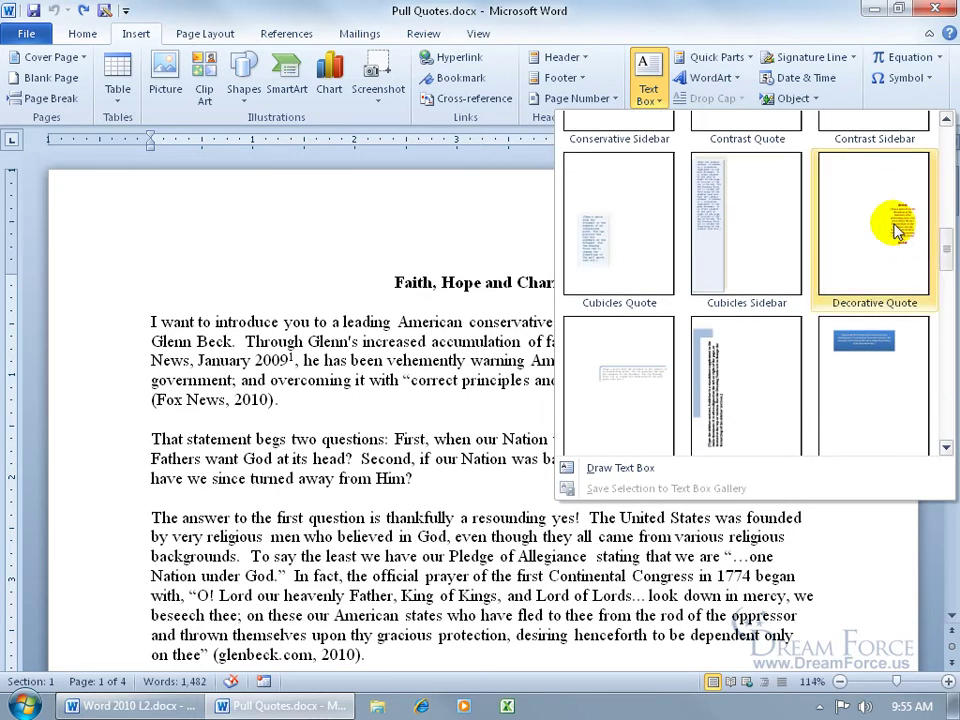
click(897, 230)
drag(950, 210, 952, 224)
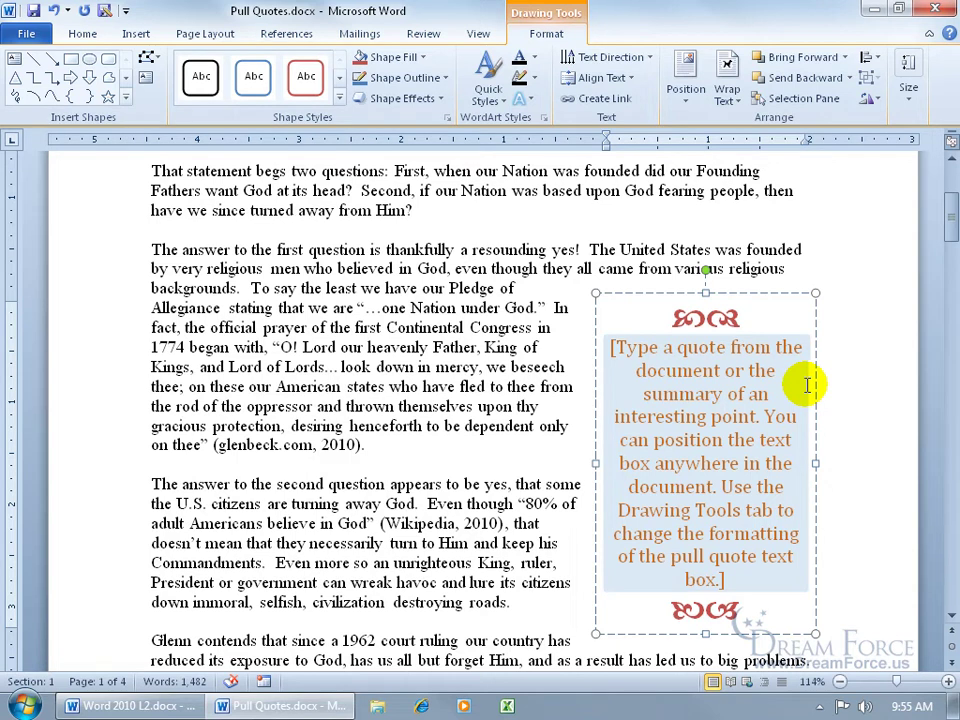
- Paste the sentence 'if our Nation…from Him?' into the pull quote's placeholder
click(742, 381)
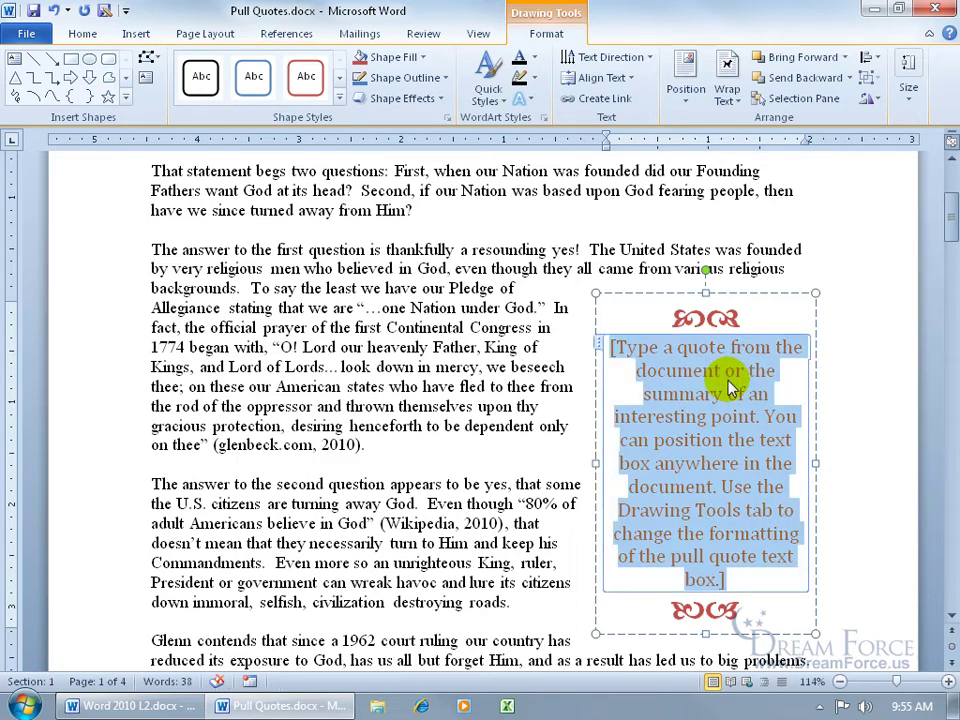
click(421, 190)
mouse_move(421, 190)
mouse_down()
mouse_move(450, 197)
mouse_move(415, 210)
mouse_up()
key(ctrl+c)
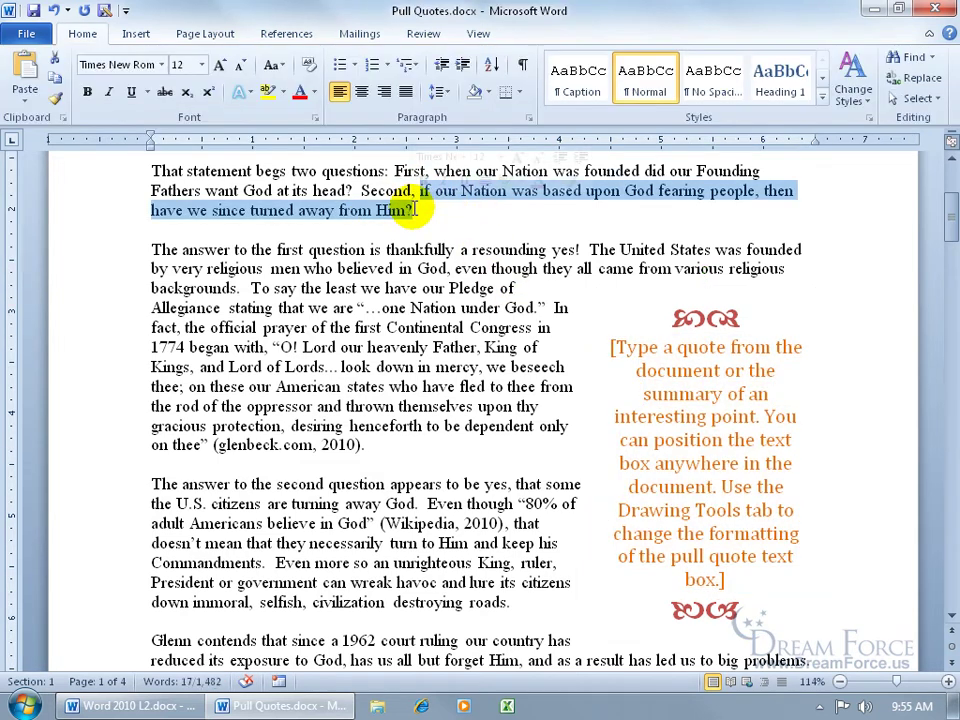
click(681, 424)
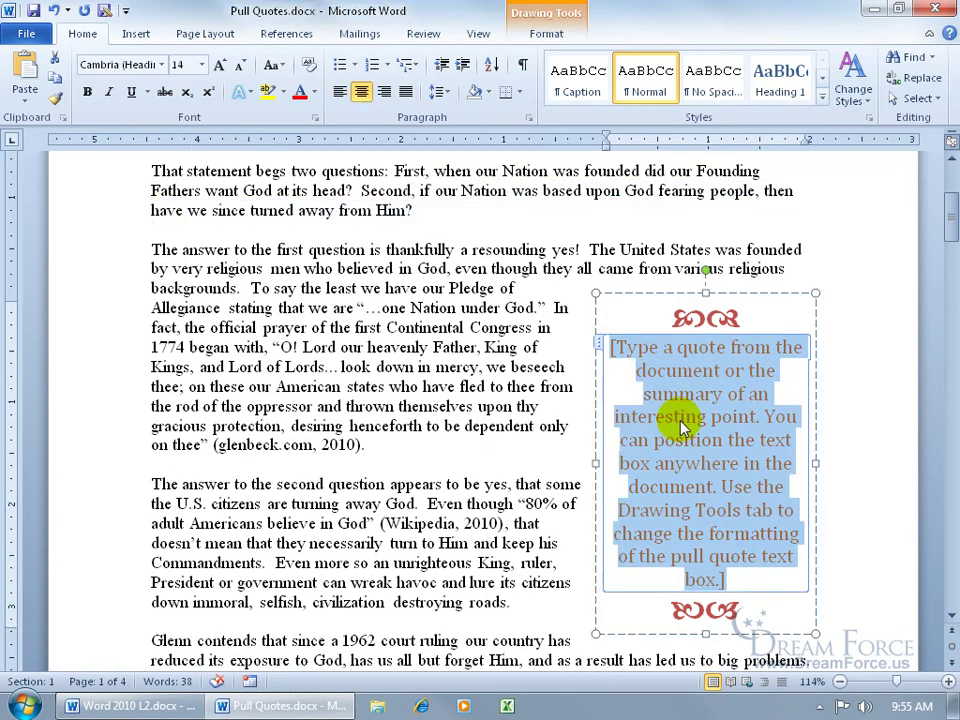
key(ctrl+v)
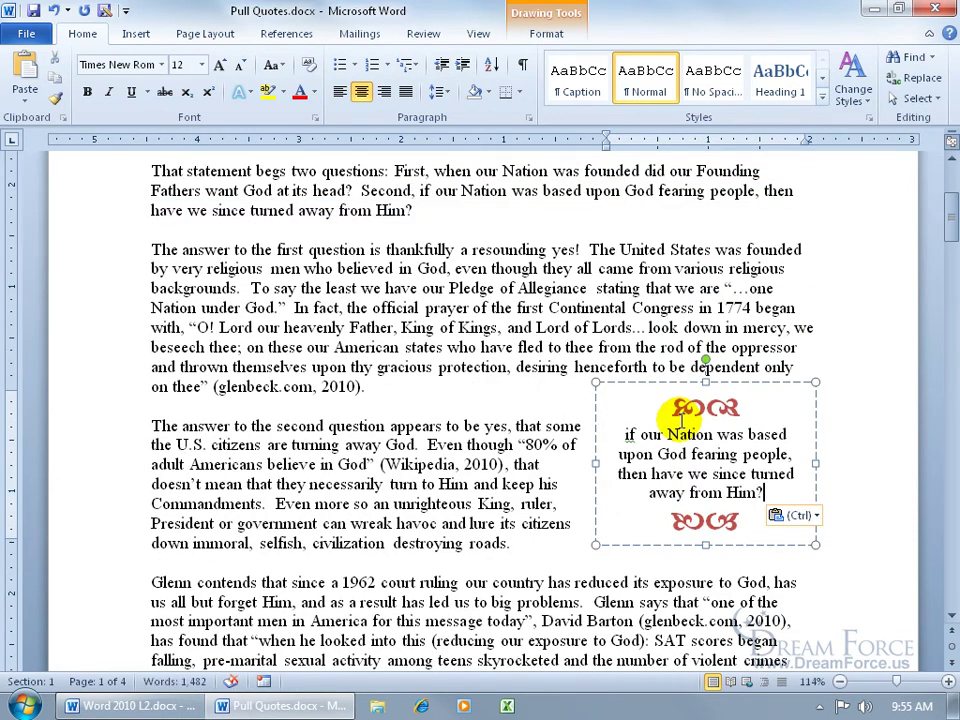
- Edit the quote's opening so it begins with '...i'
click(630, 434)
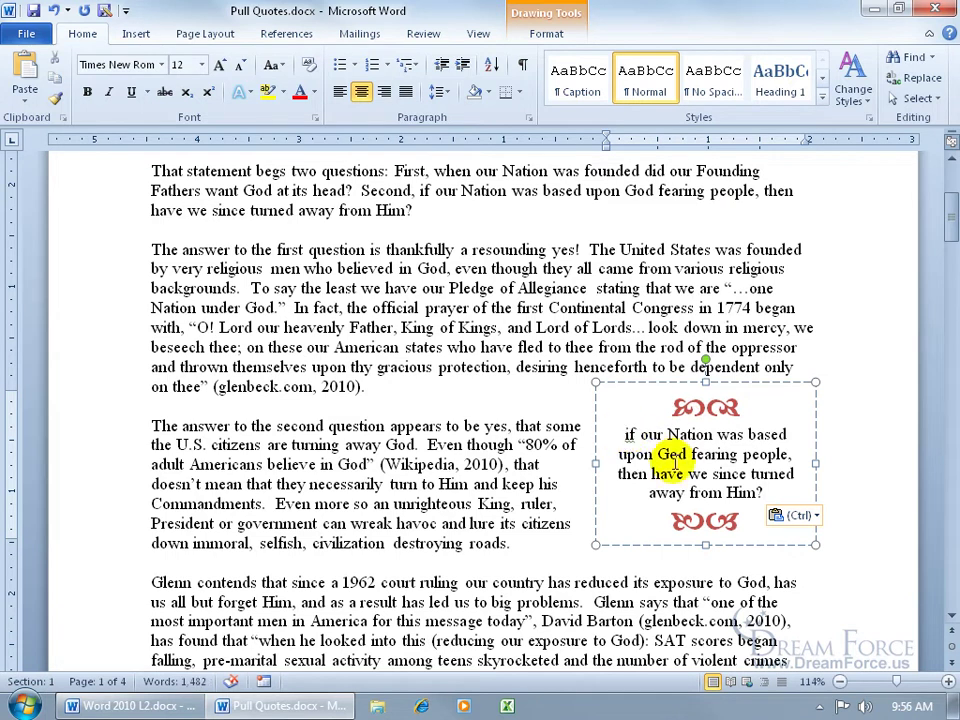
key(Delete)
text(I)
key(Delete)
text(...i)
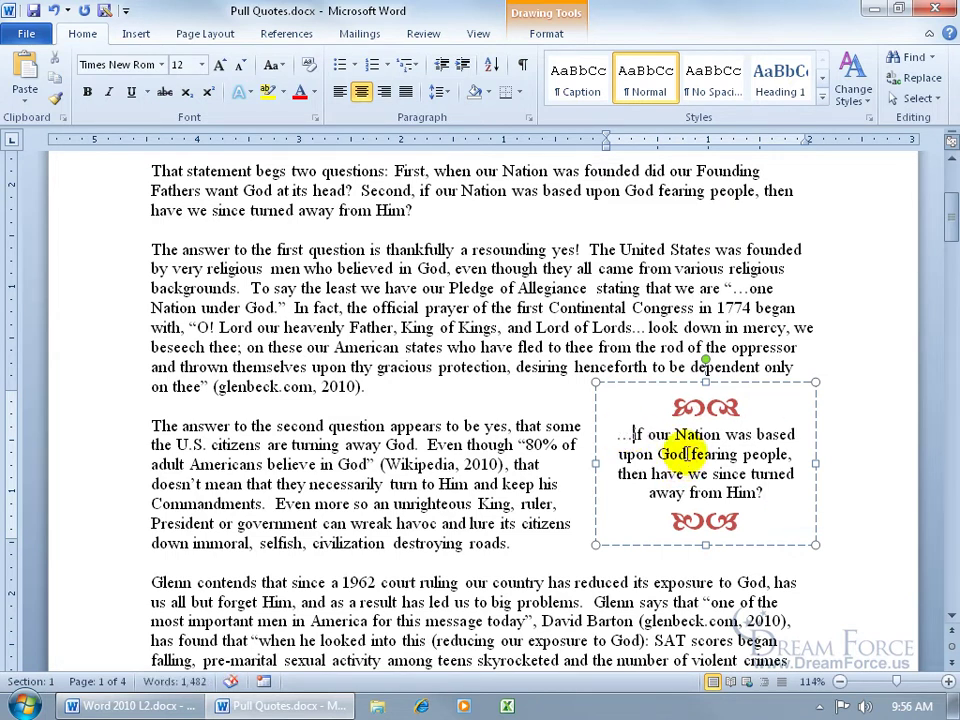
mouse_move(945, 208)
mouse_down()
mouse_move(949, 200)
mouse_move(950, 211)
mouse_up()
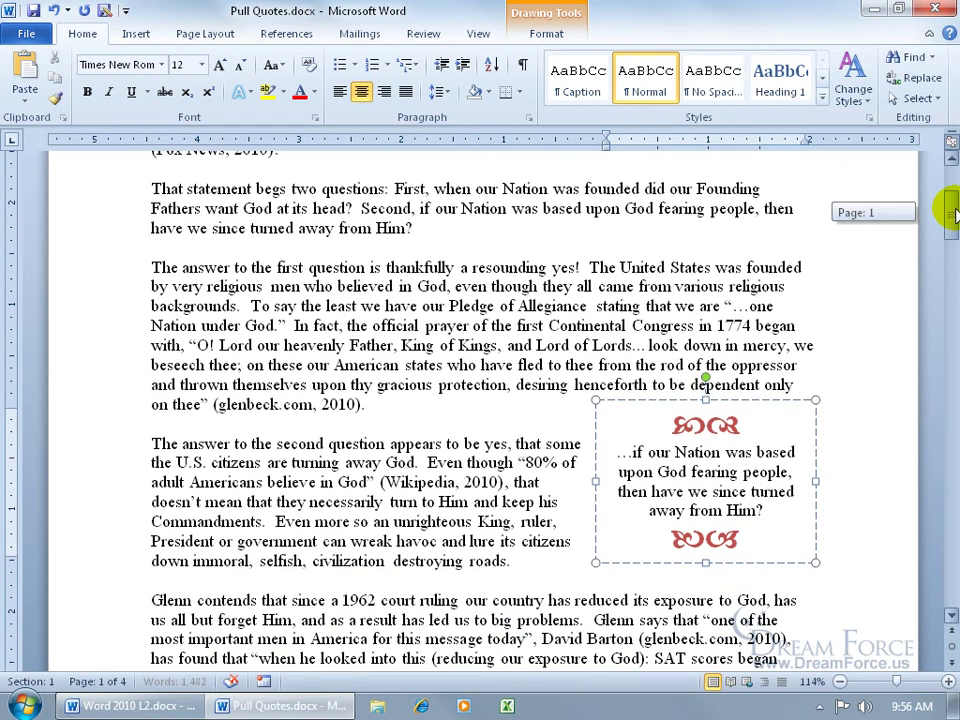
drag(950, 211, 950, 212)
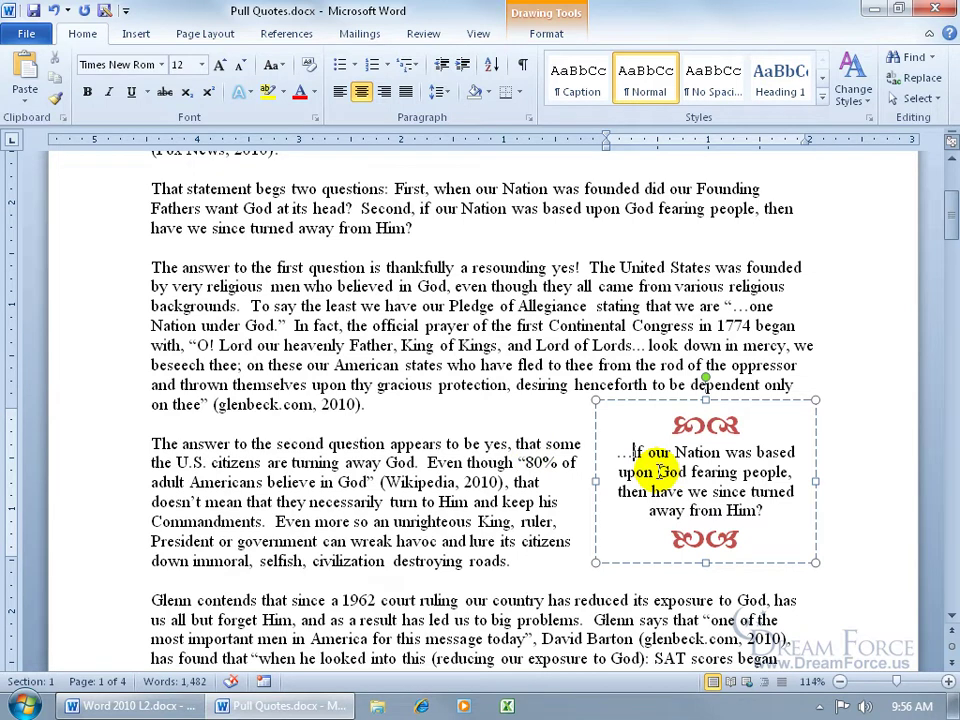
- Move the pull quote box up to the right of the paragraph text
click(656, 400)
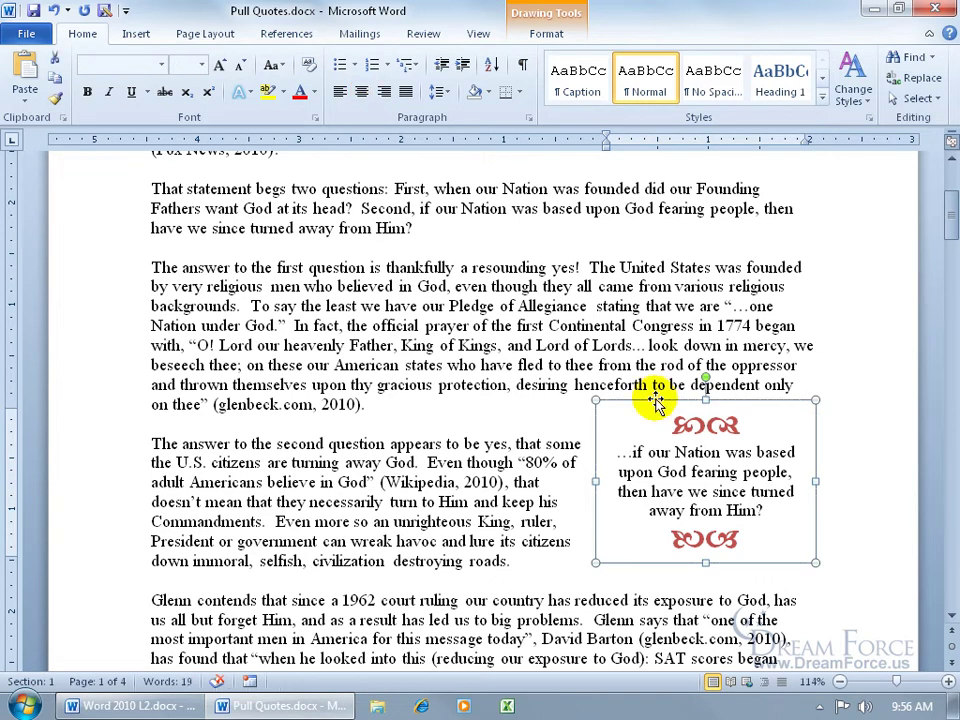
drag(656, 400, 615, 193)
drag(951, 215, 951, 180)
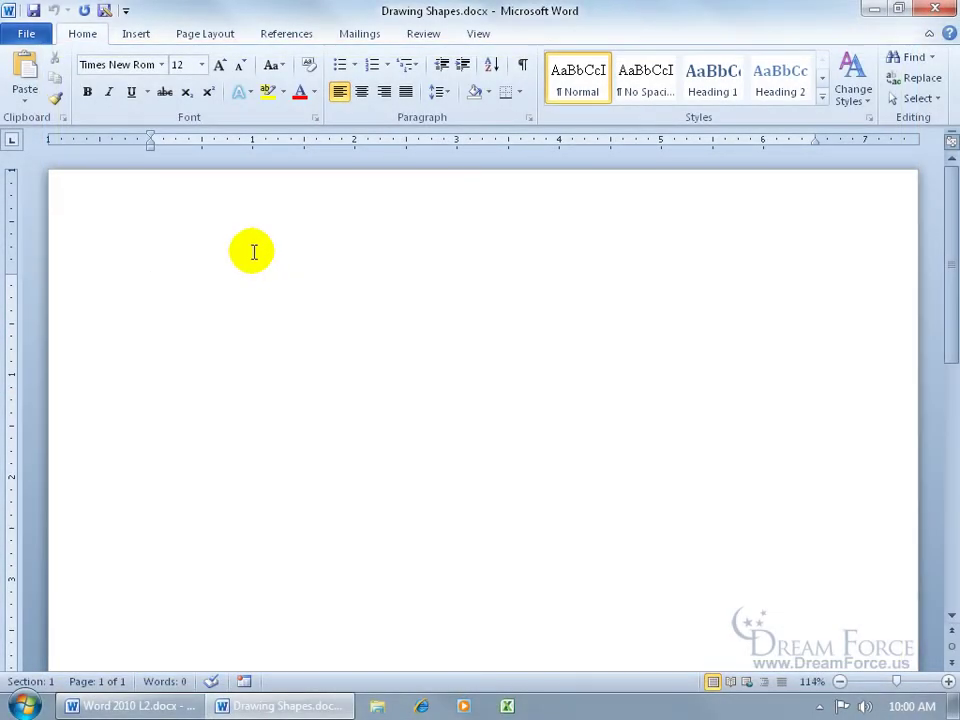
- Draw a proportional 5-Point Star from the Shapes gallery, holding Shift
click(143, 44)
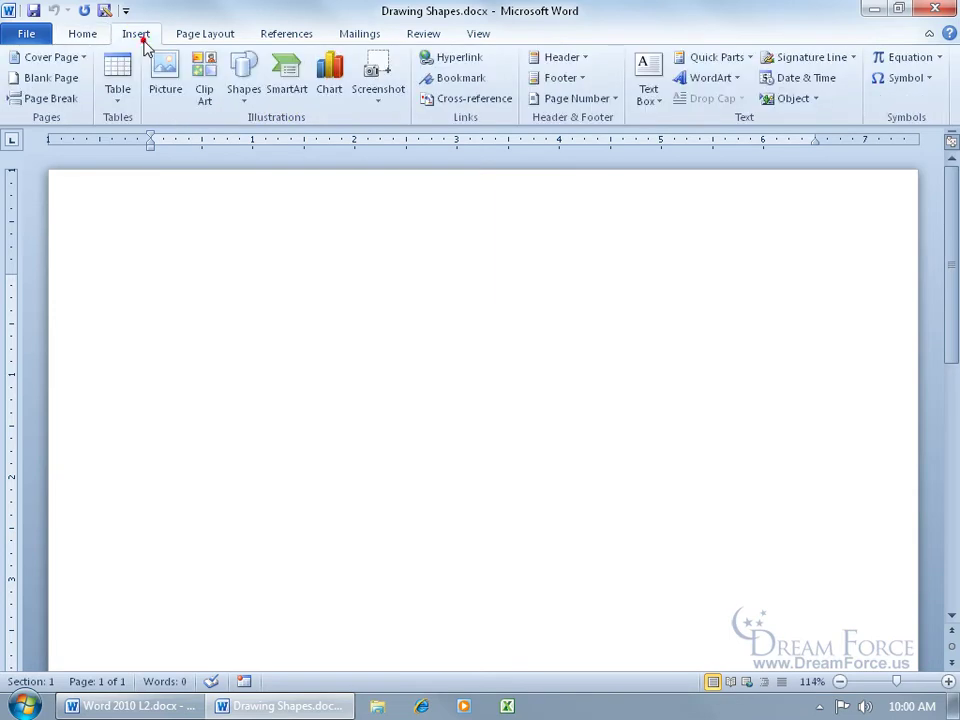
click(243, 95)
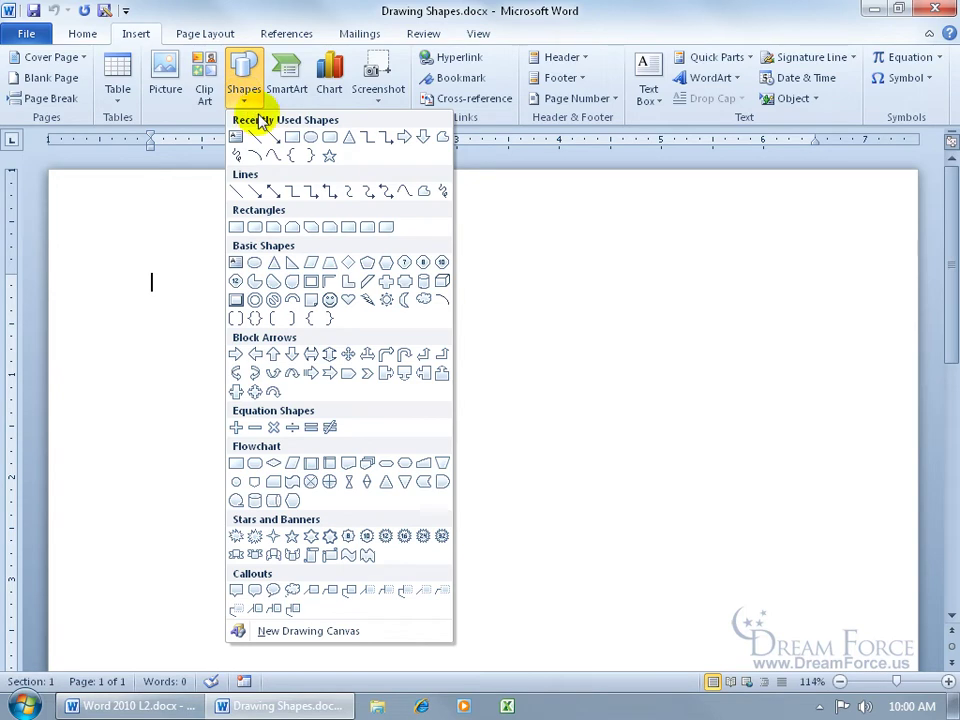
click(331, 158)
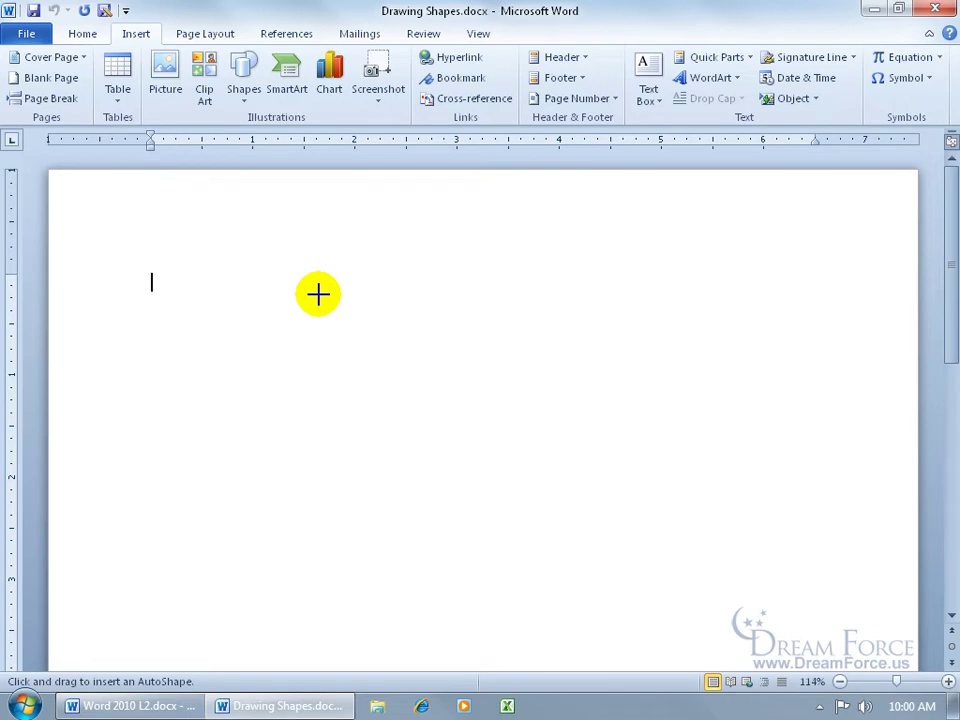
mouse_move(317, 277)
mouse_down()
mouse_move(336, 309)
mouse_move(373, 333)
mouse_move(386, 307)
mouse_move(418, 300)
mouse_move(369, 339)
mouse_move(348, 384)
mouse_up()
key(shift)
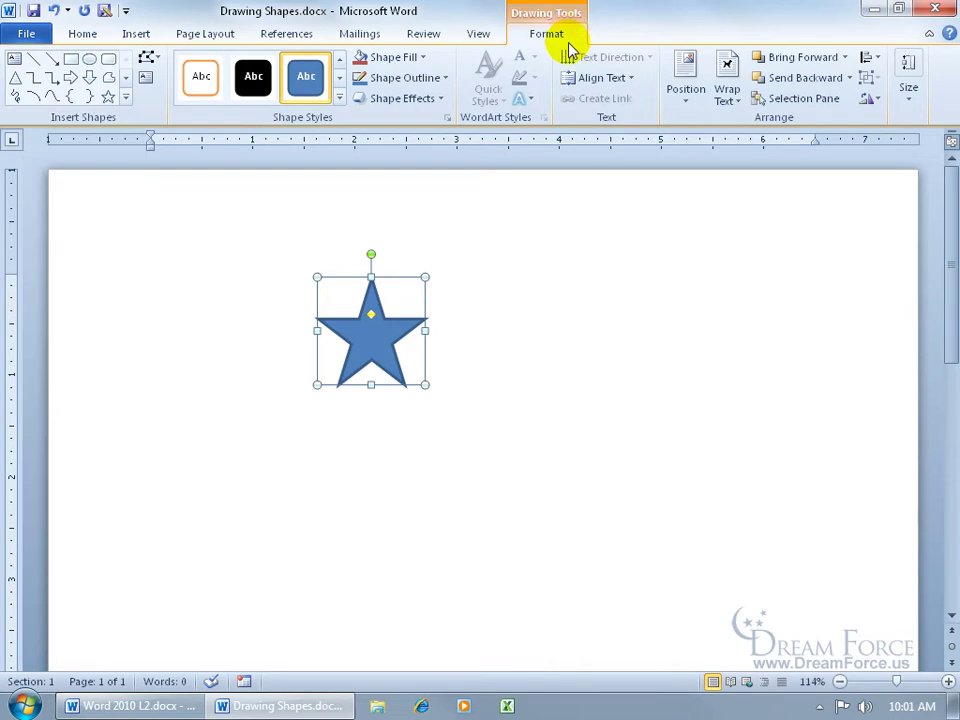
- Give the star a light-blue shape style and fill it with red
click(339, 97)
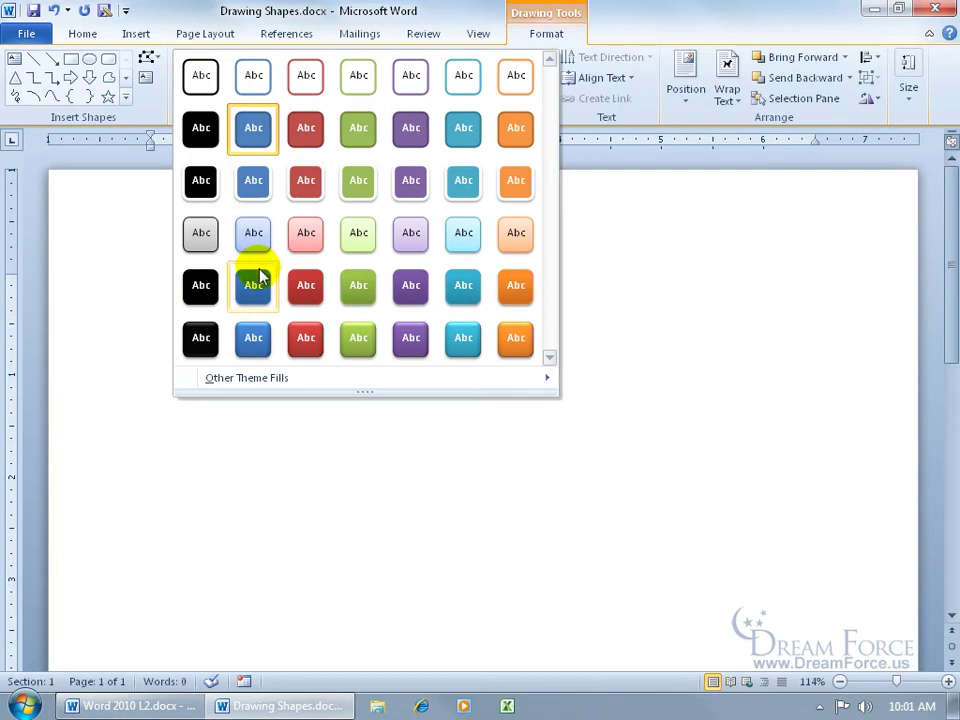
click(258, 238)
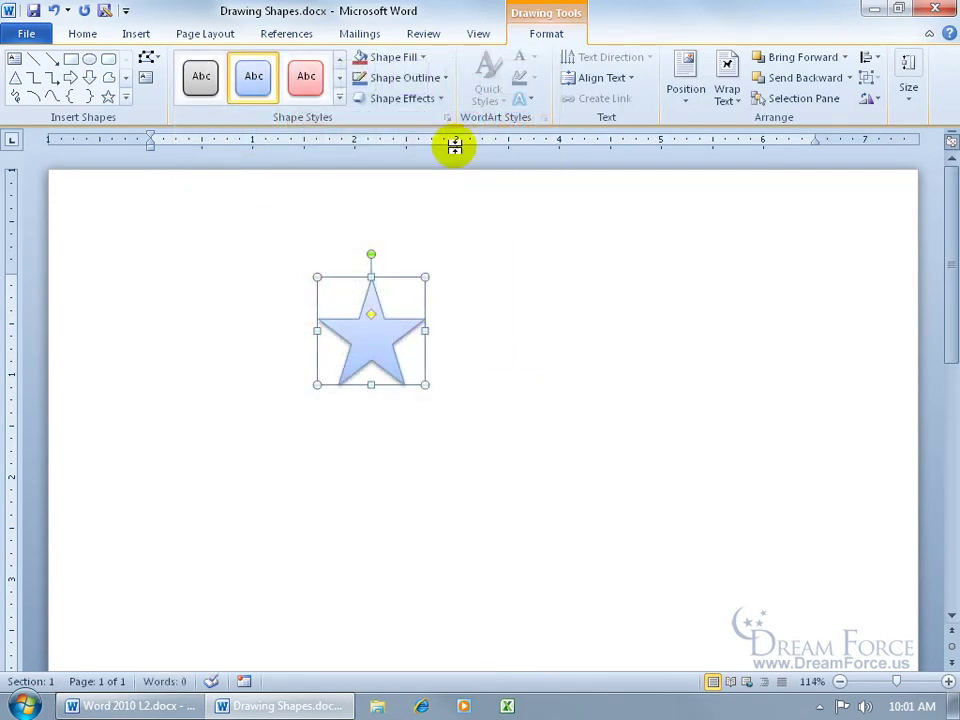
click(422, 58)
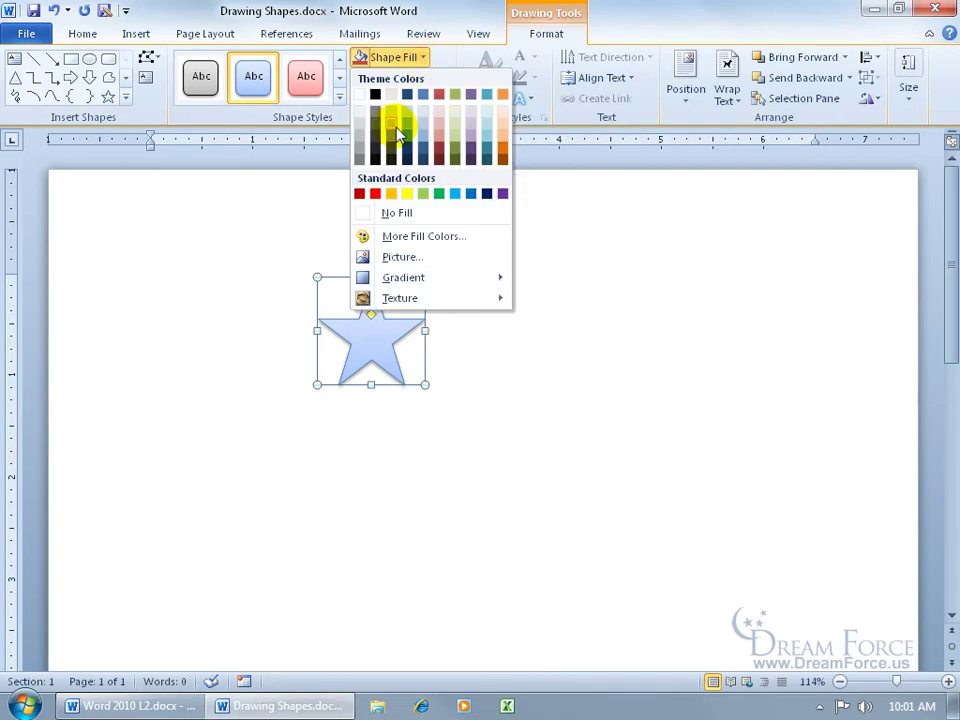
click(377, 200)
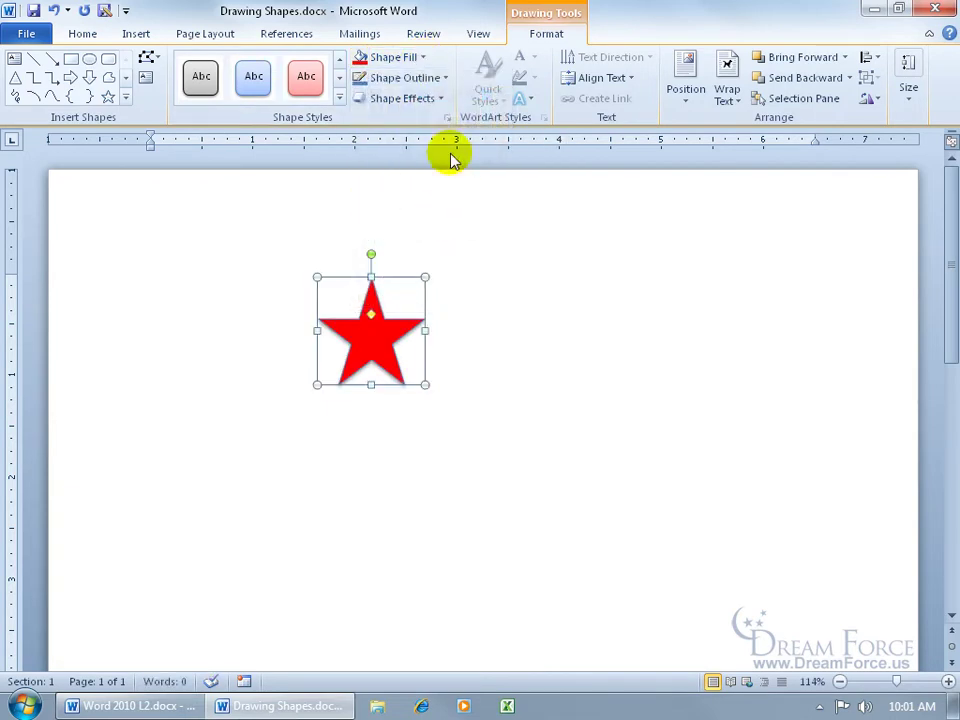
- Set the star's outline colour and make the outline 2¼ pt thick
click(447, 80)
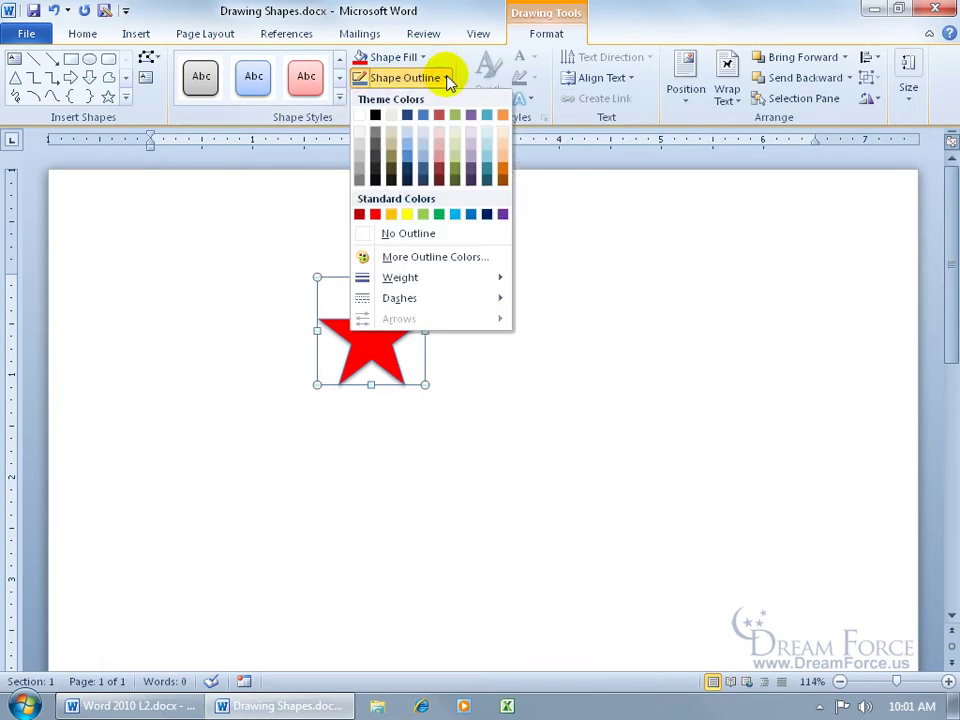
click(409, 152)
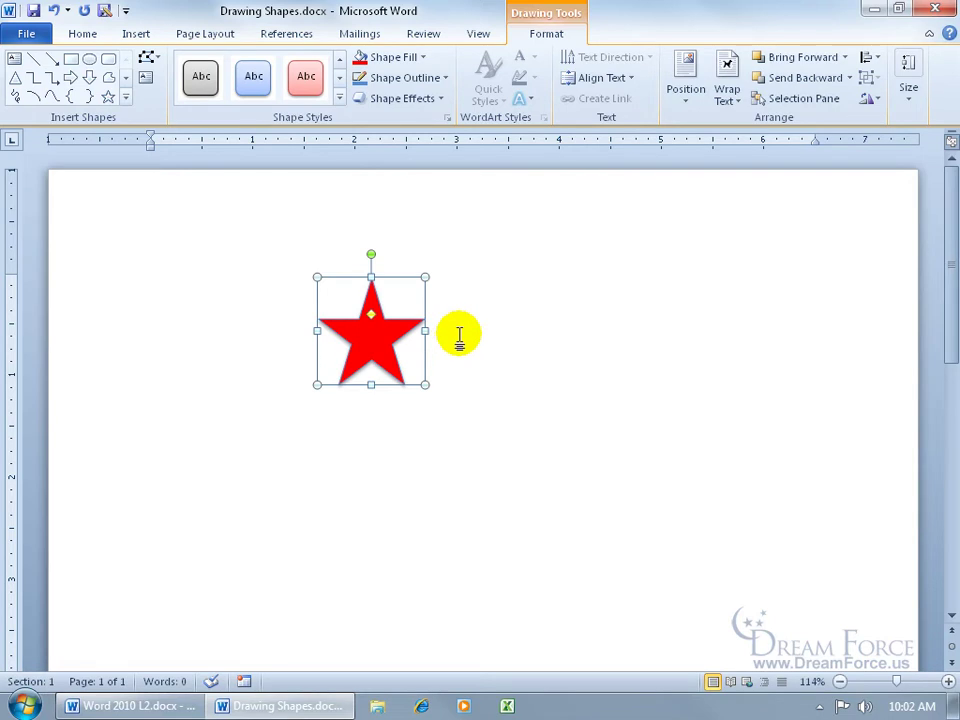
click(444, 78)
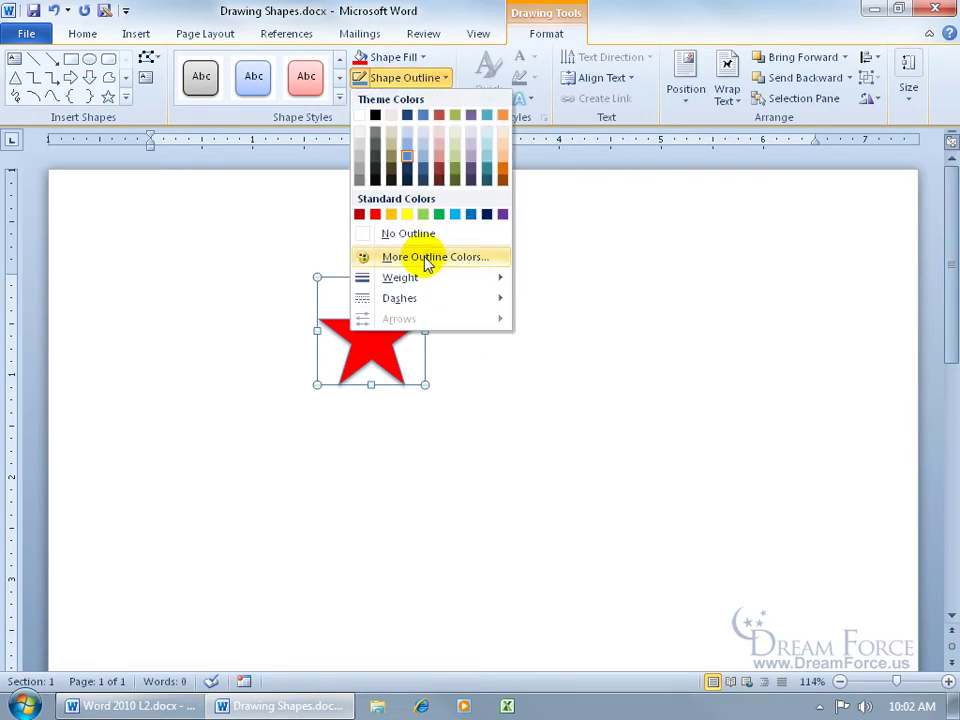
mouse_move(426, 278)
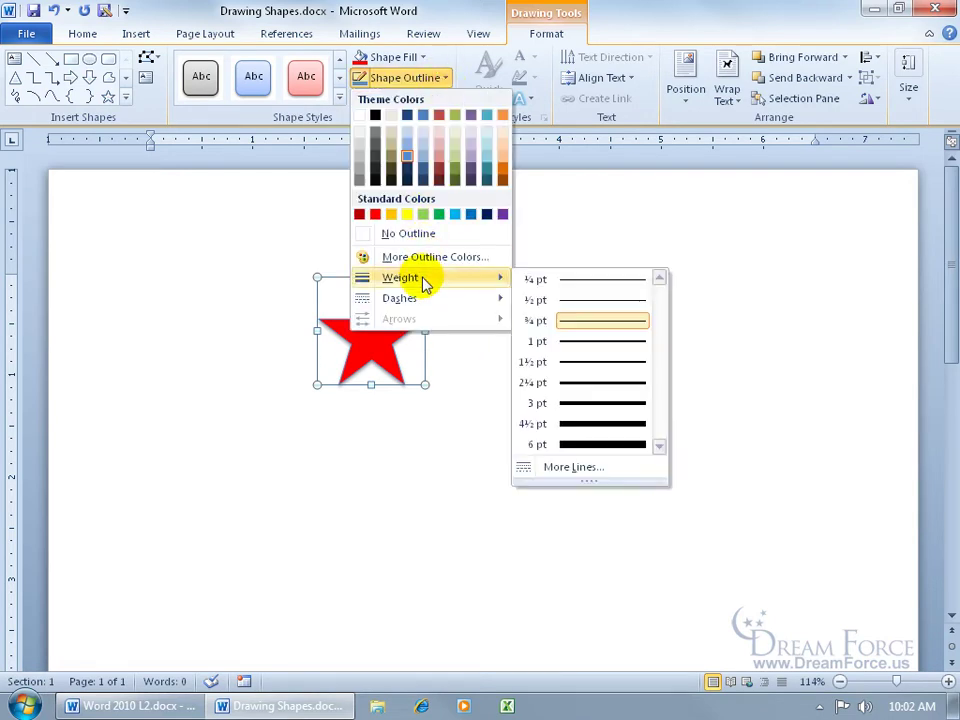
click(578, 384)
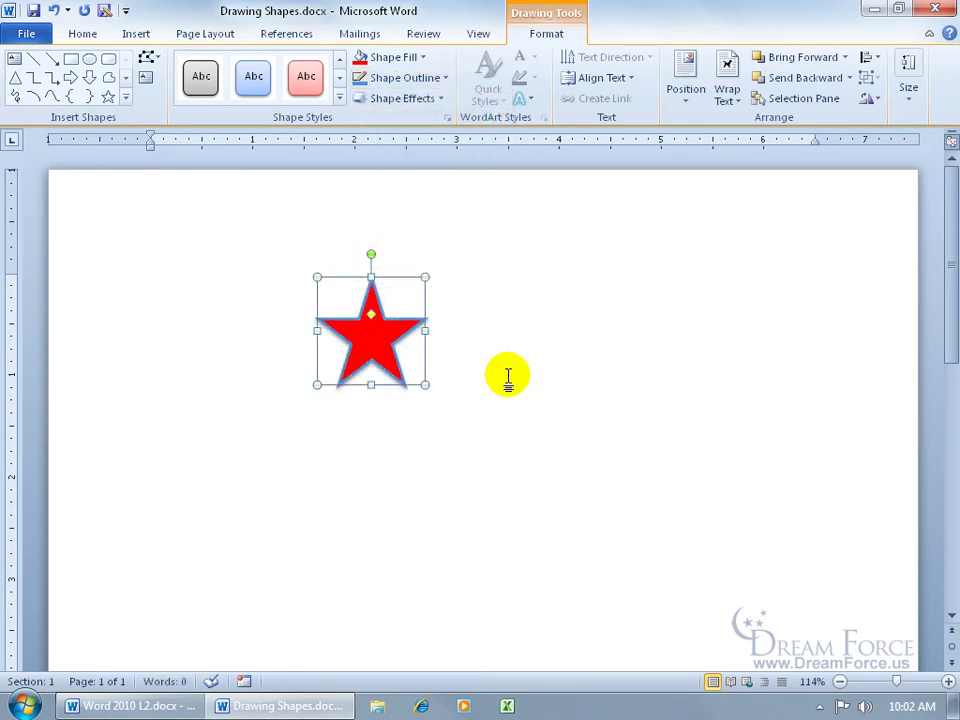
- Add a Tight Reflection effect beneath the star
click(442, 98)
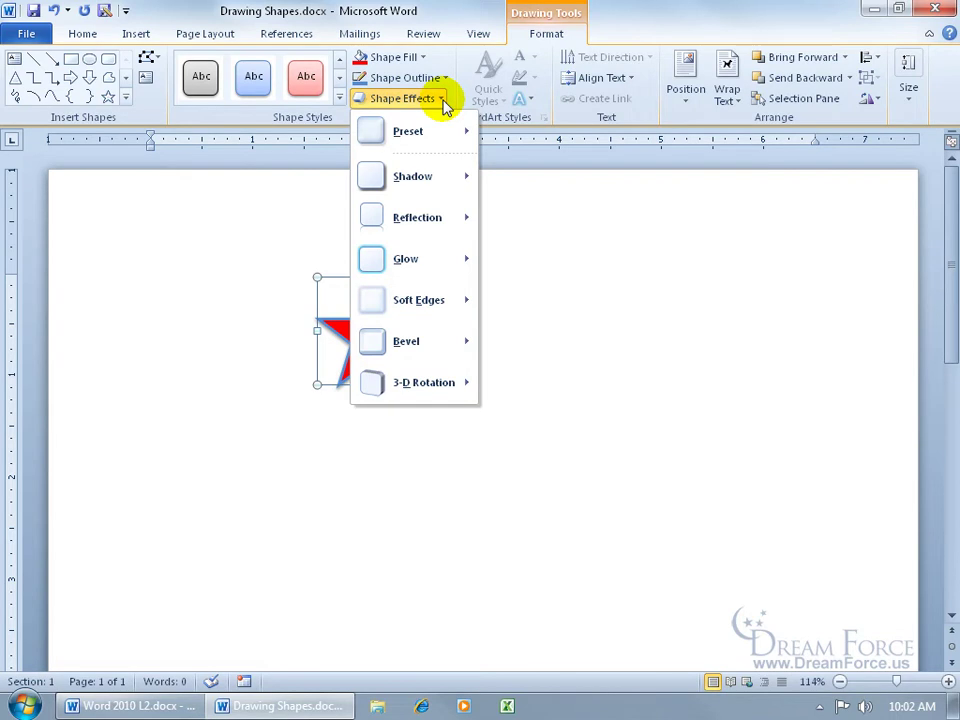
mouse_move(440, 217)
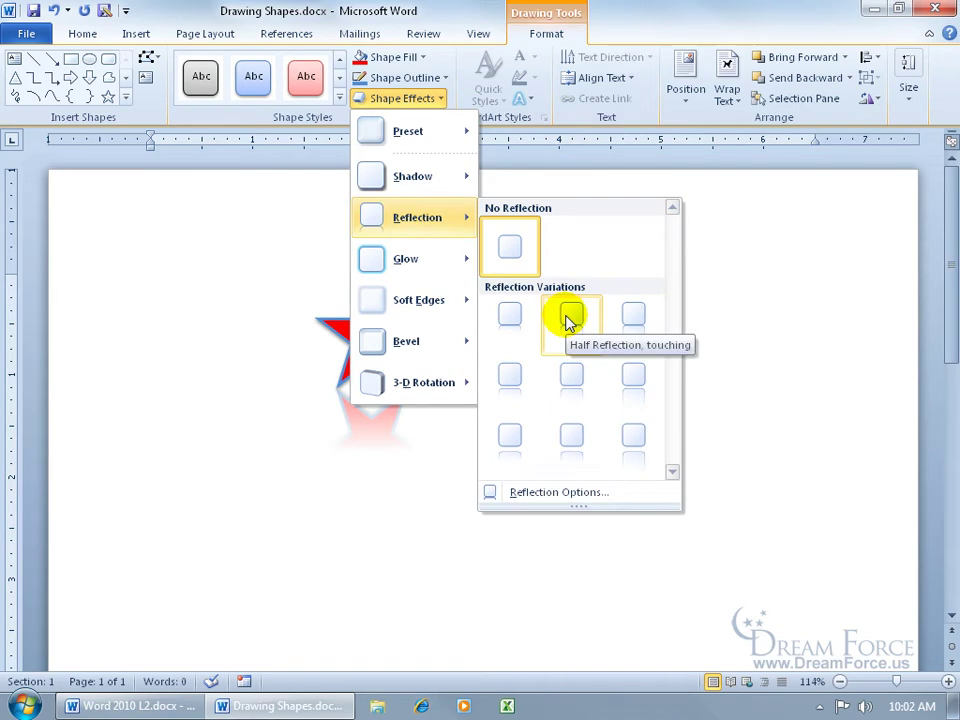
click(512, 318)
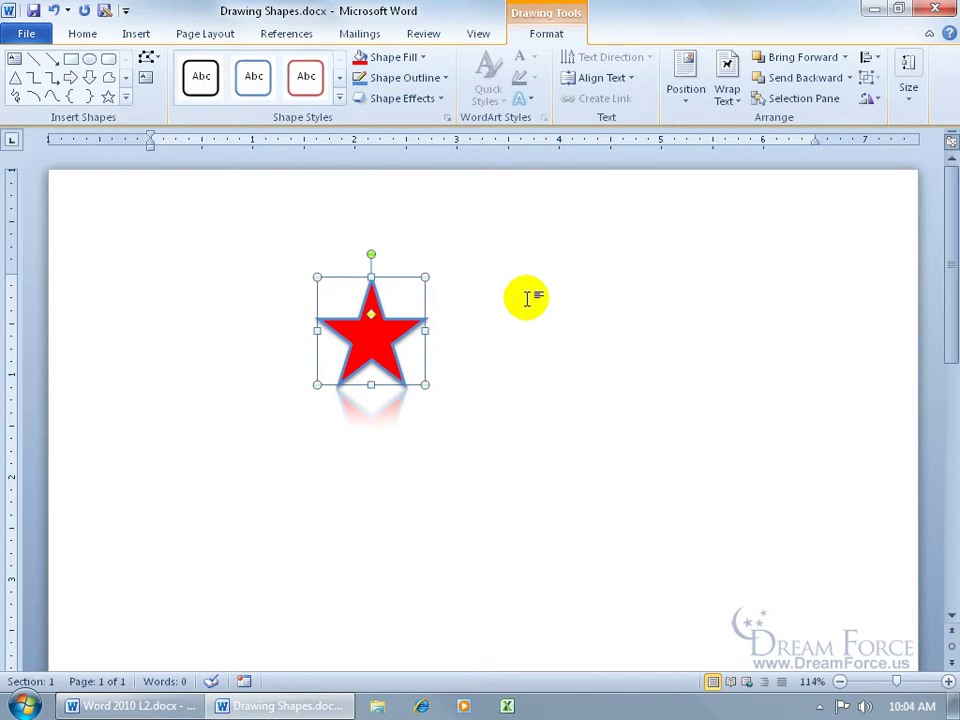
- Add a text label inside the star, typing 'St'
right_click(381, 334)
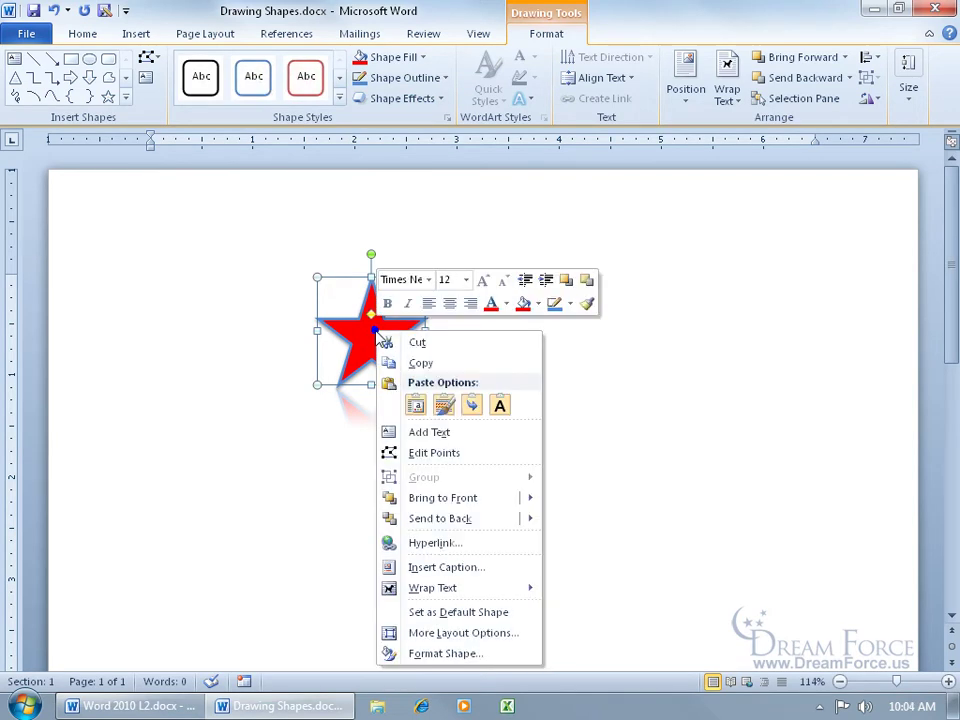
click(394, 431)
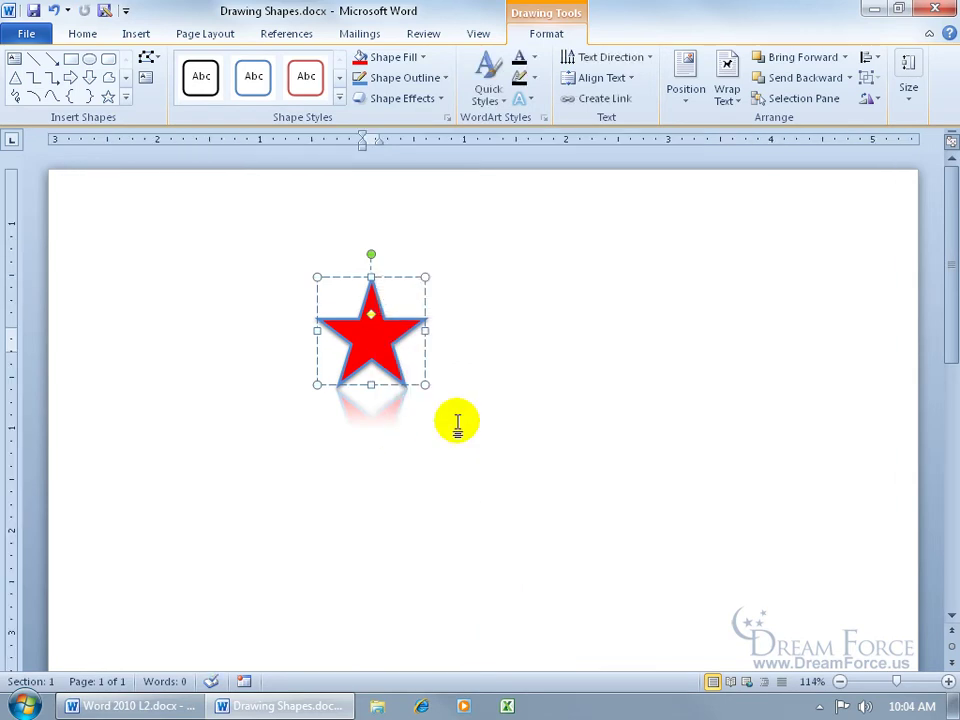
text(St)
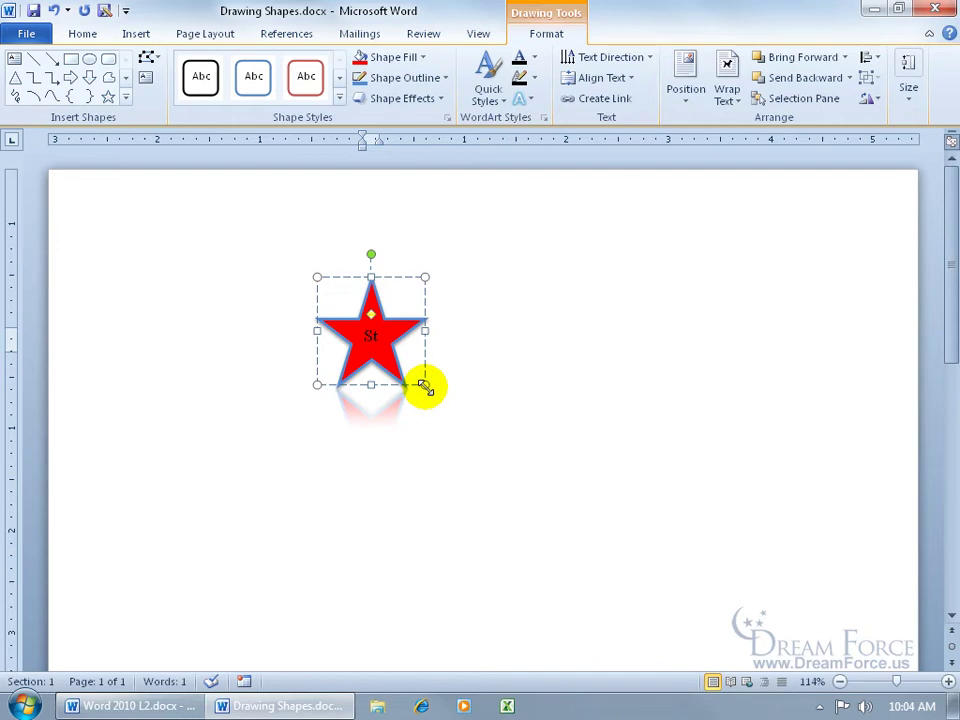
- Enlarge the star proportionally and delete the label's last letter
drag(424, 386, 580, 372)
key(shift)
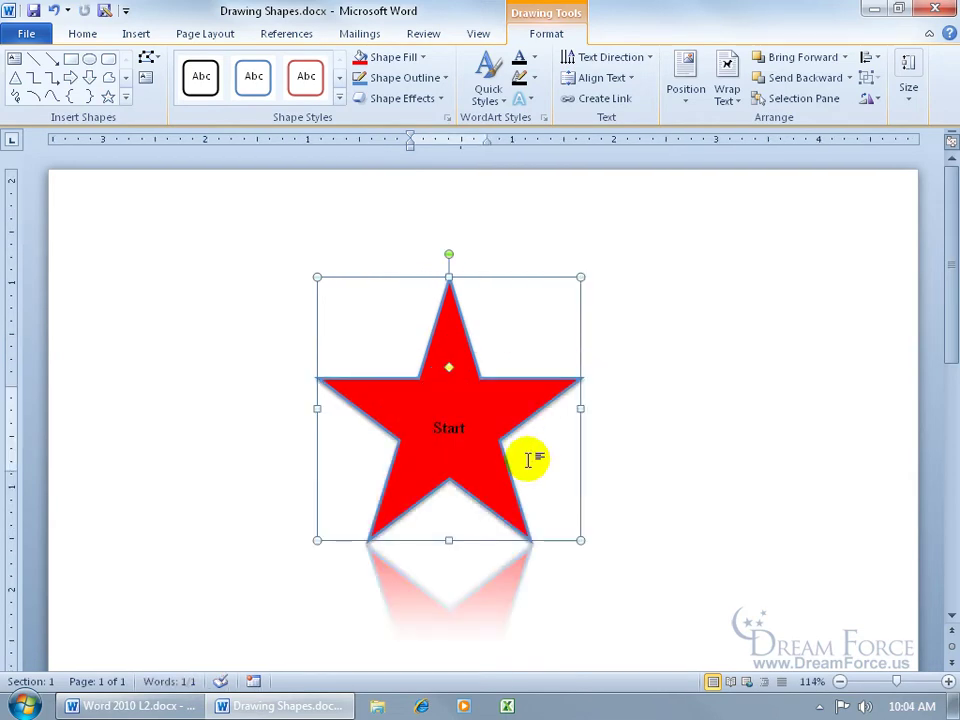
click(549, 440)
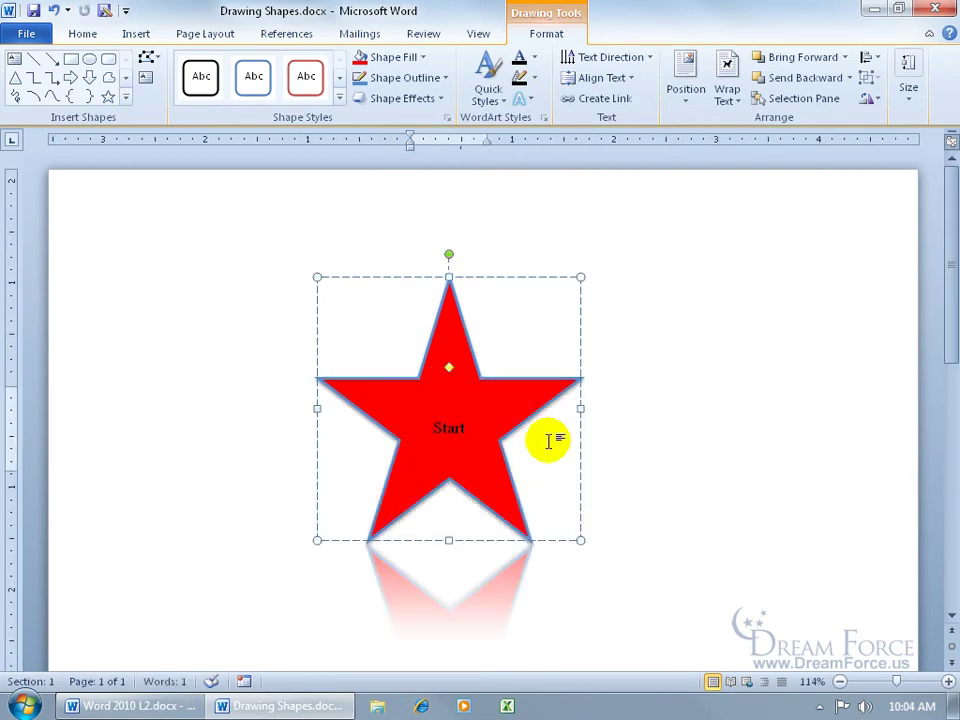
key(BackSpace)
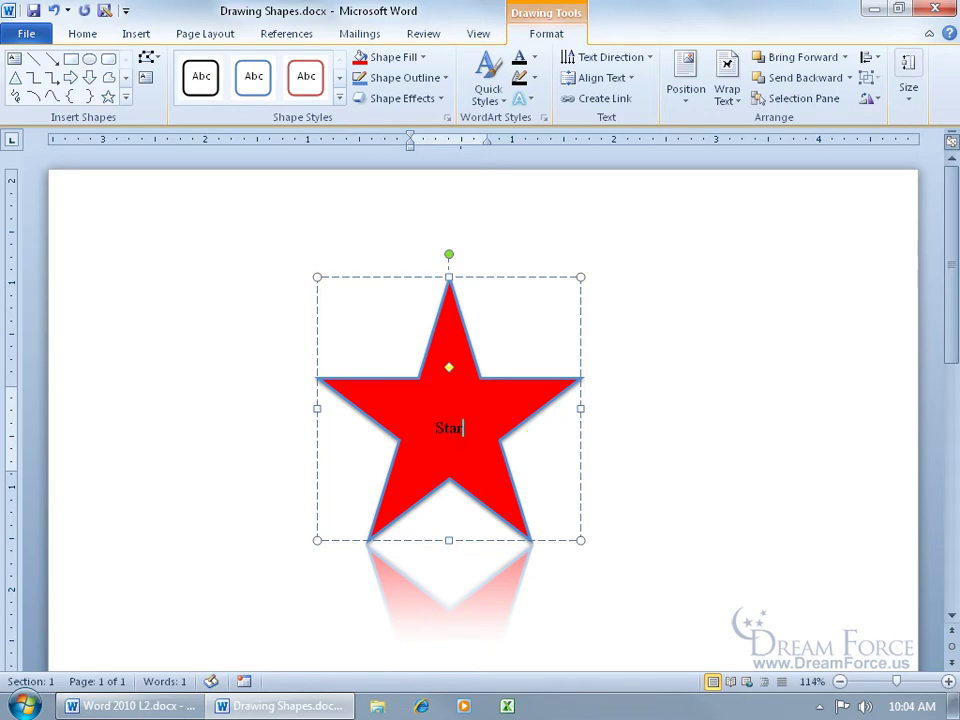
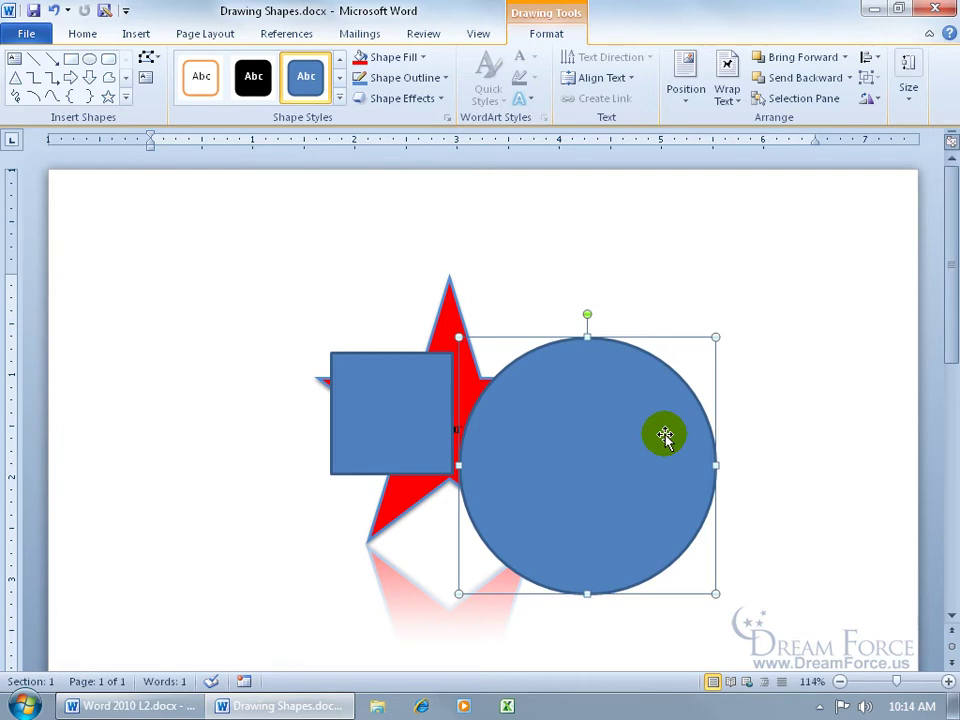
- Move the blue circle over the star, stacking the blue square onto it
drag(392, 391, 205, 471)
drag(521, 424, 336, 386)
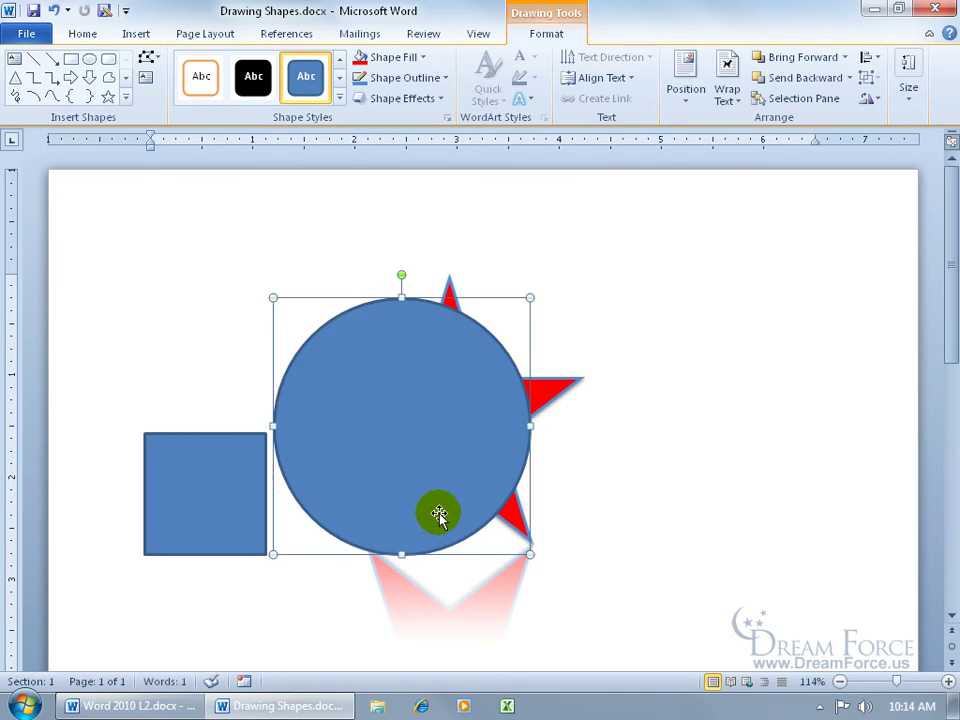
drag(208, 471, 389, 411)
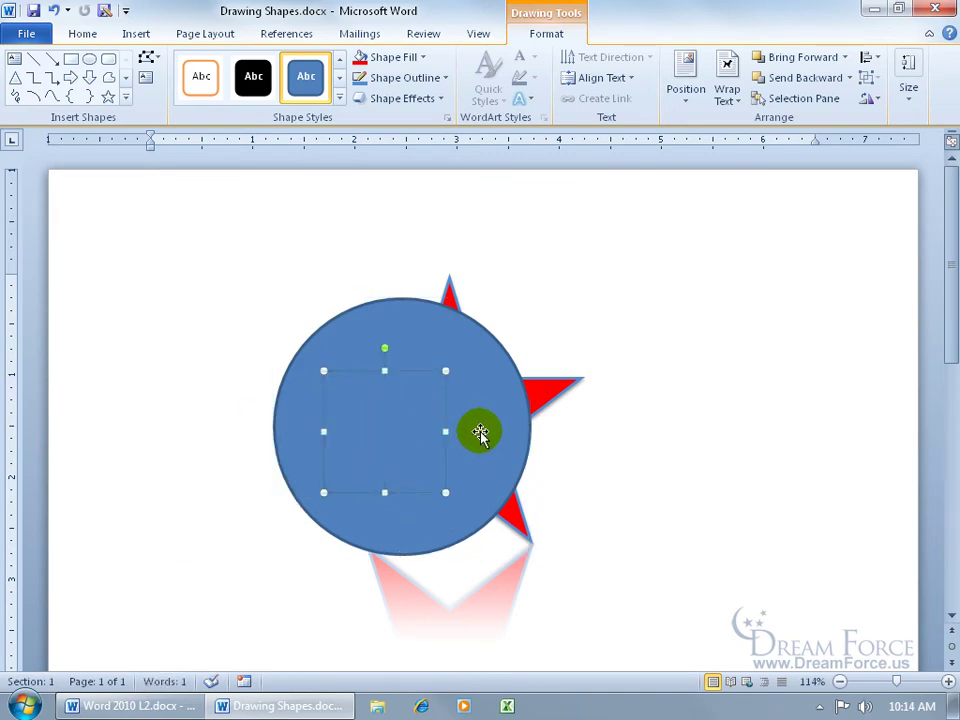
click(647, 375)
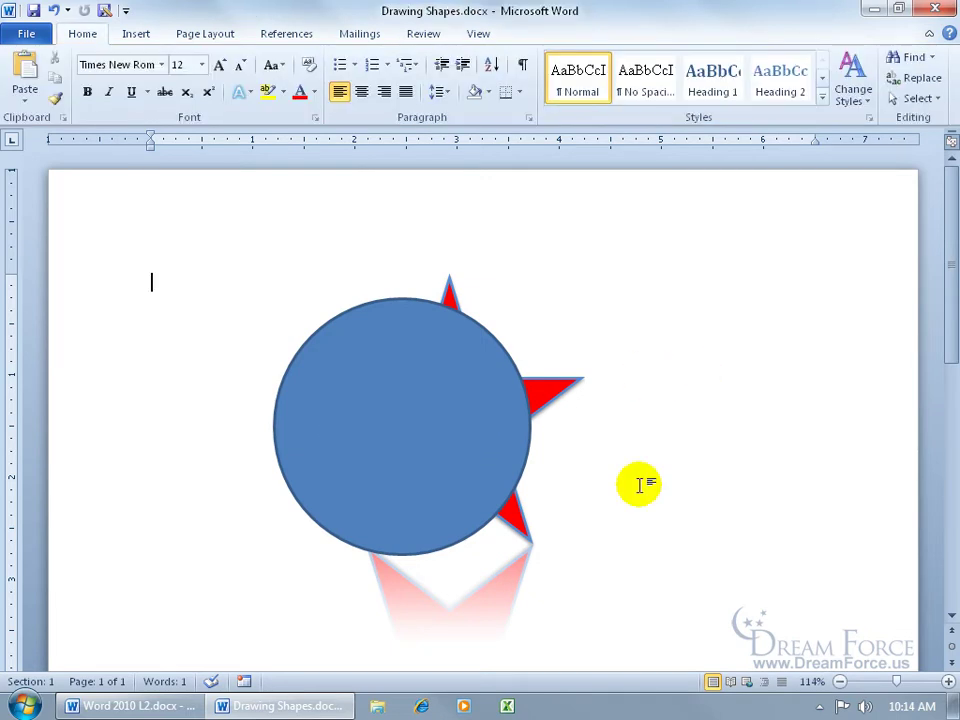
- Pick out the hidden square, move it right of the circle, and rotate it 45° into a diamond
click(471, 420)
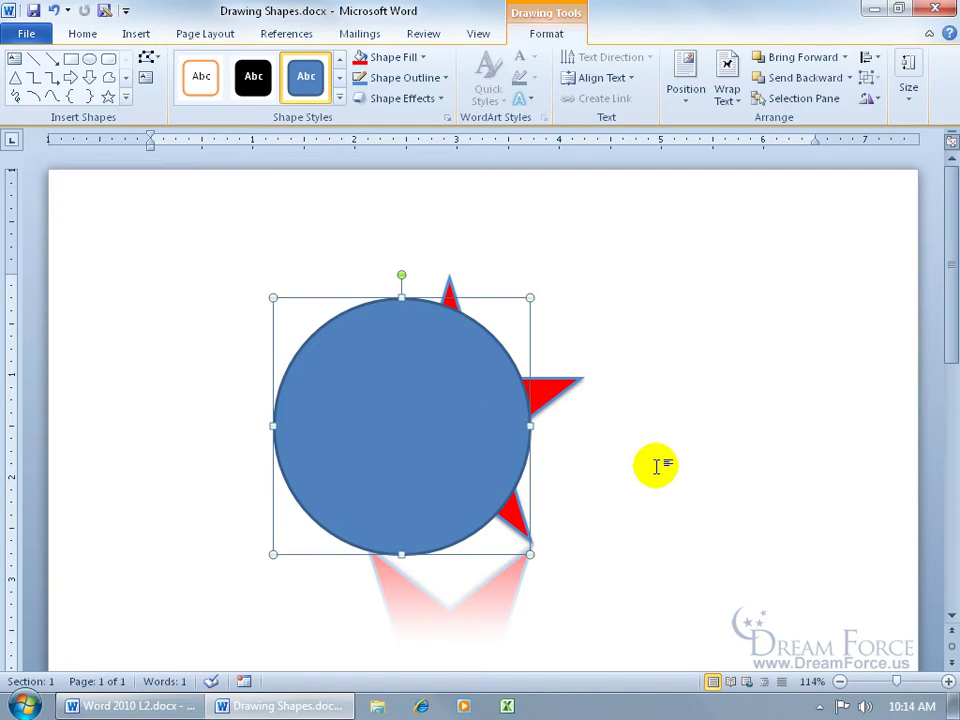
key(Tab)
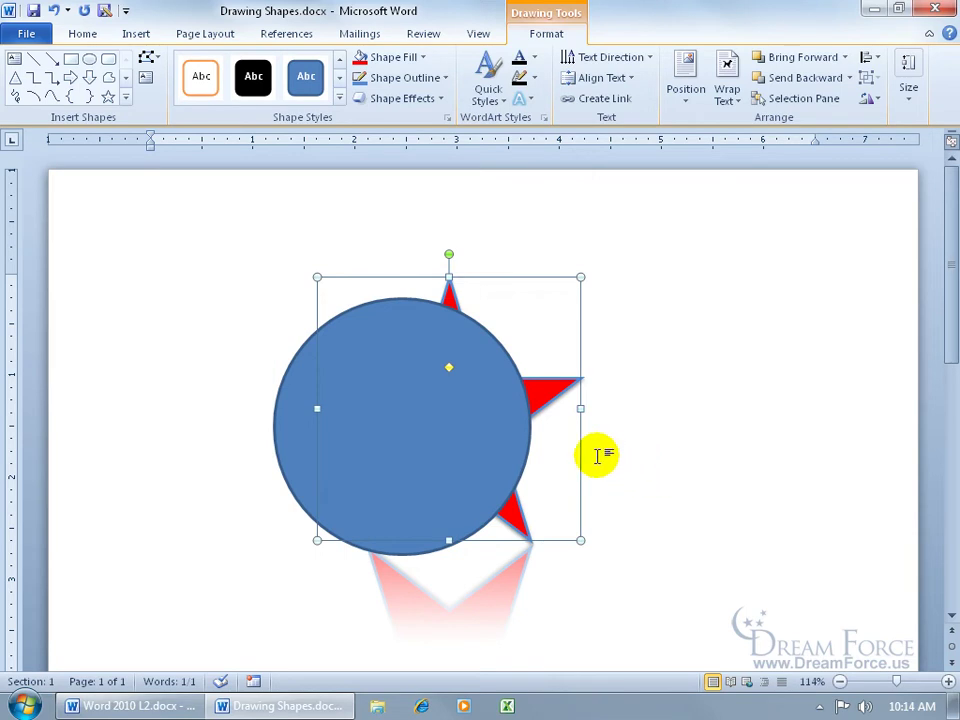
key(Tab)
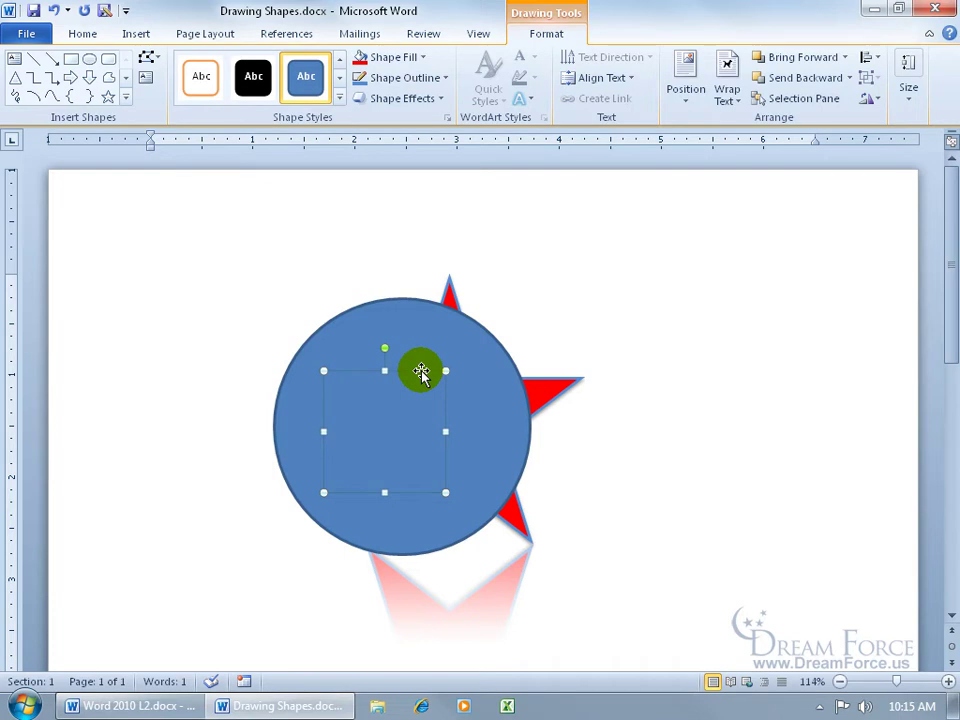
drag(421, 373, 675, 371)
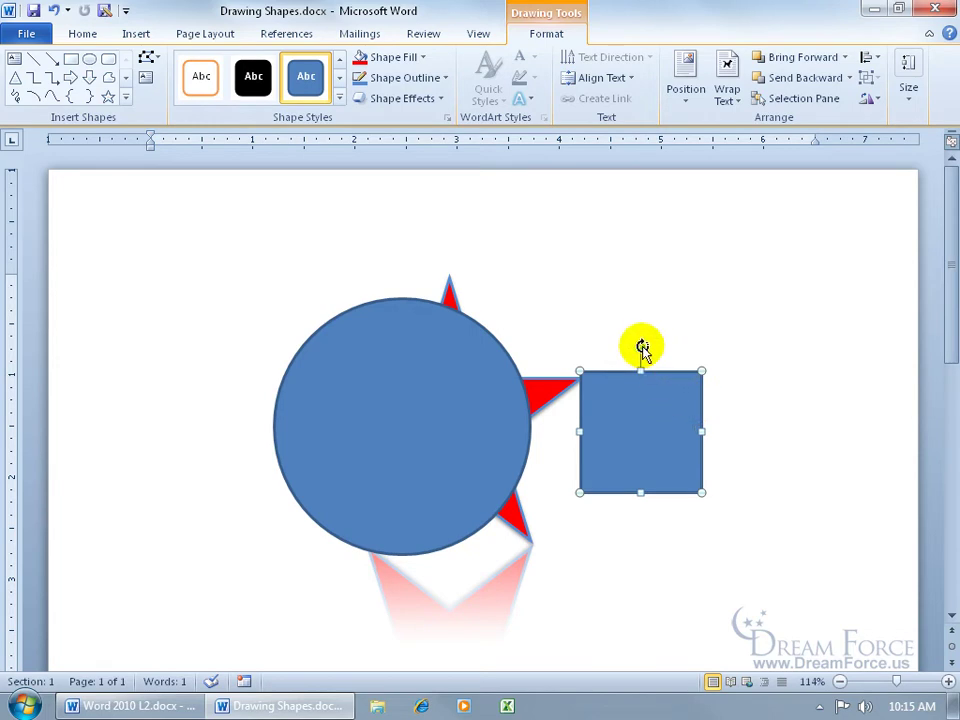
drag(642, 348, 670, 343)
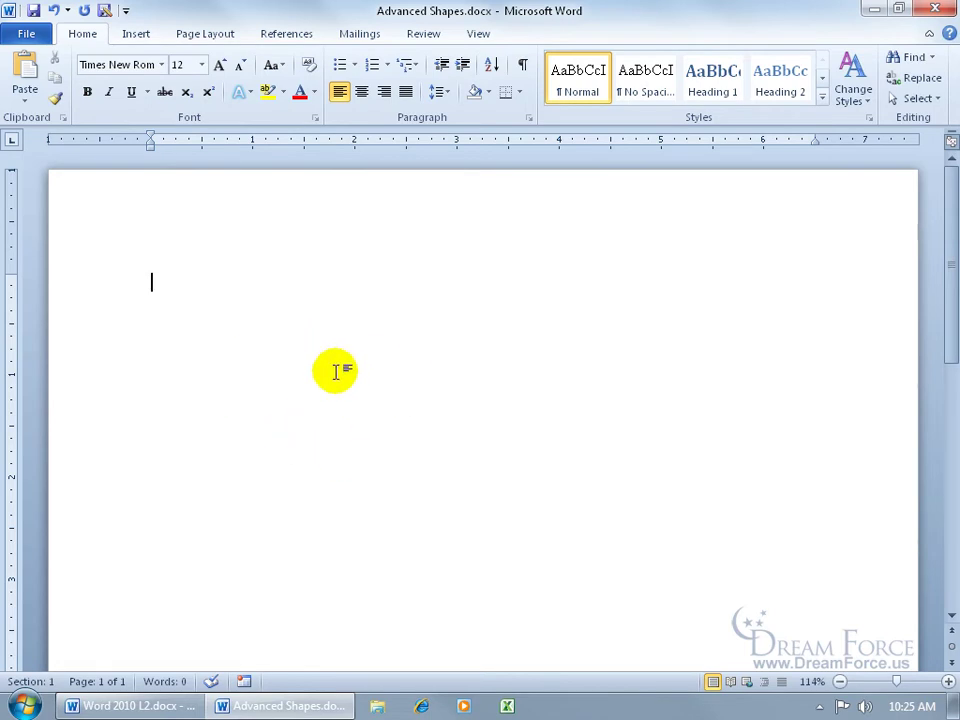
- Draw a large square with the Rectangle shape on the blank Advanced Shapes page and select it
click(136, 34)
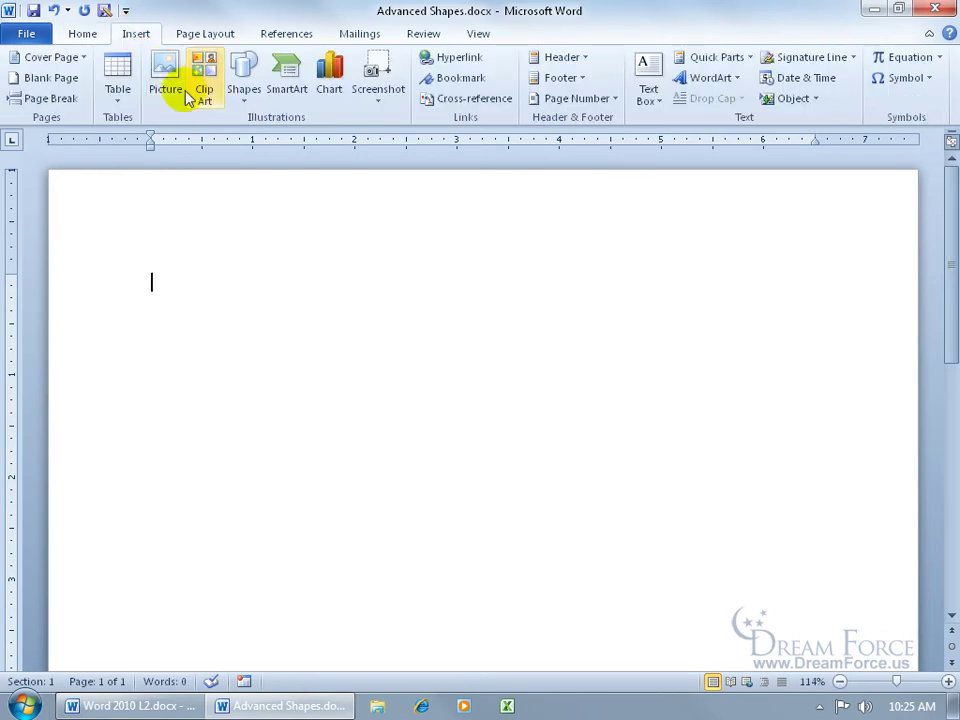
click(243, 92)
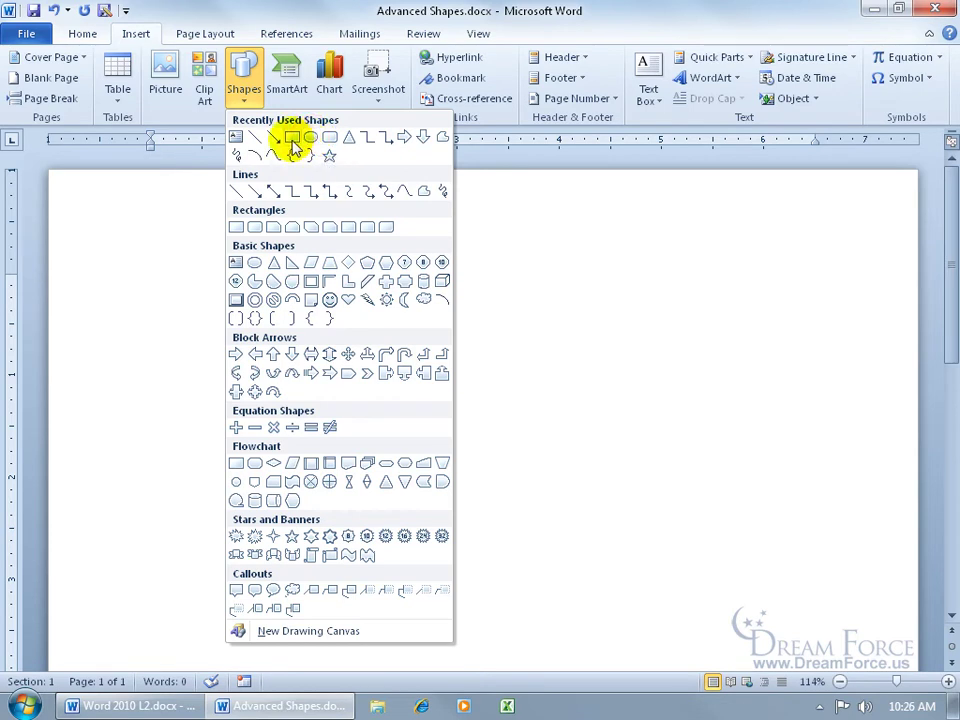
click(310, 141)
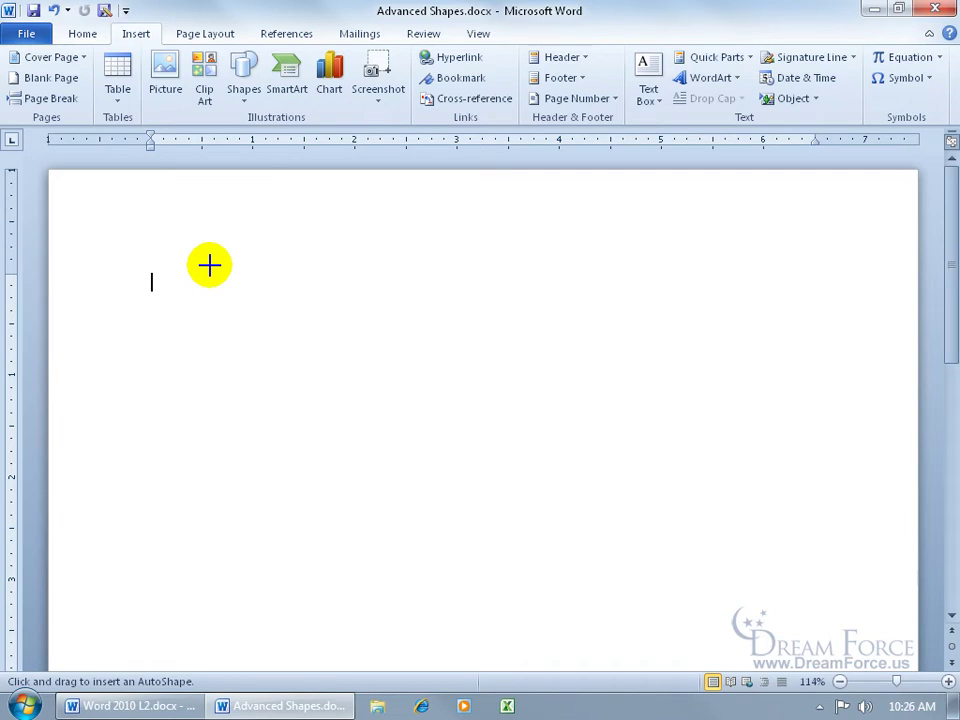
mouse_move(167, 243)
mouse_down()
mouse_move(364, 384)
mouse_move(529, 452)
mouse_move(588, 524)
mouse_up()
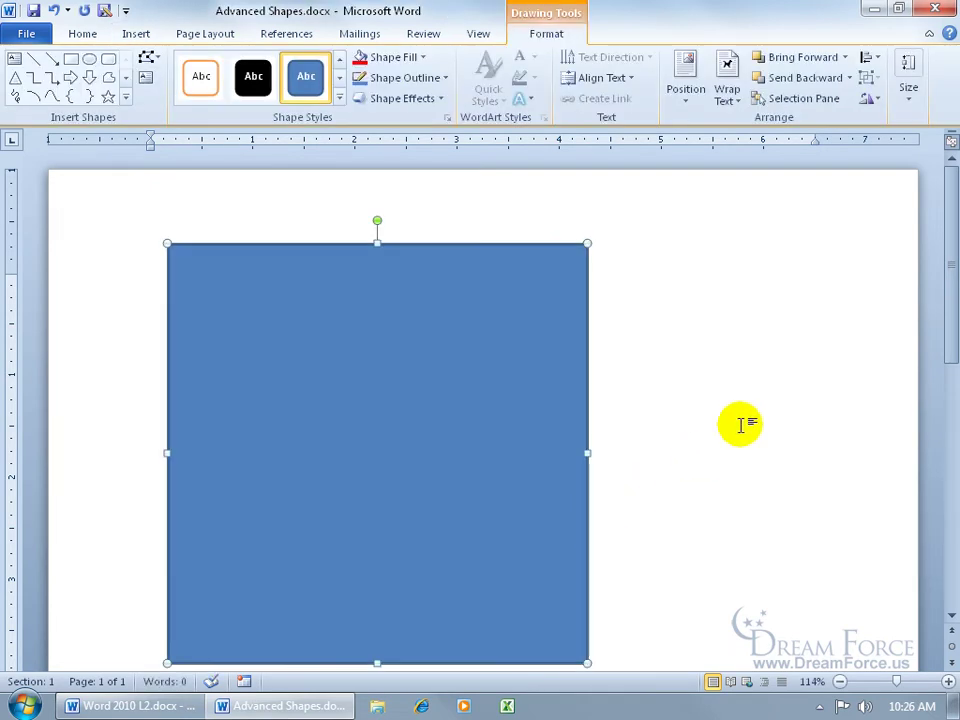
drag(950, 261, 950, 276)
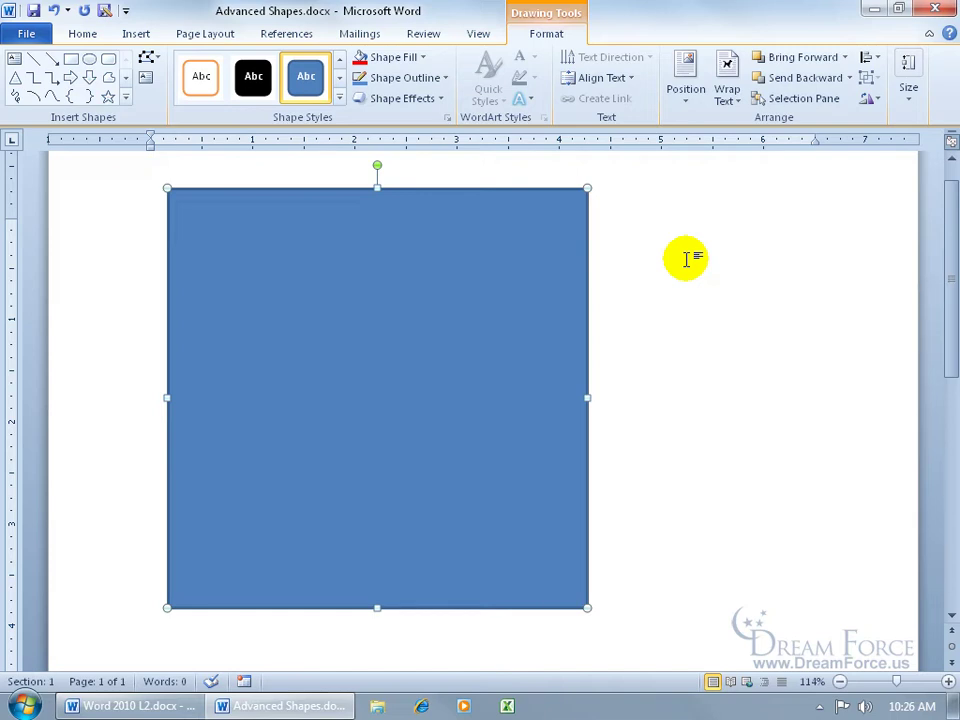
click(417, 268)
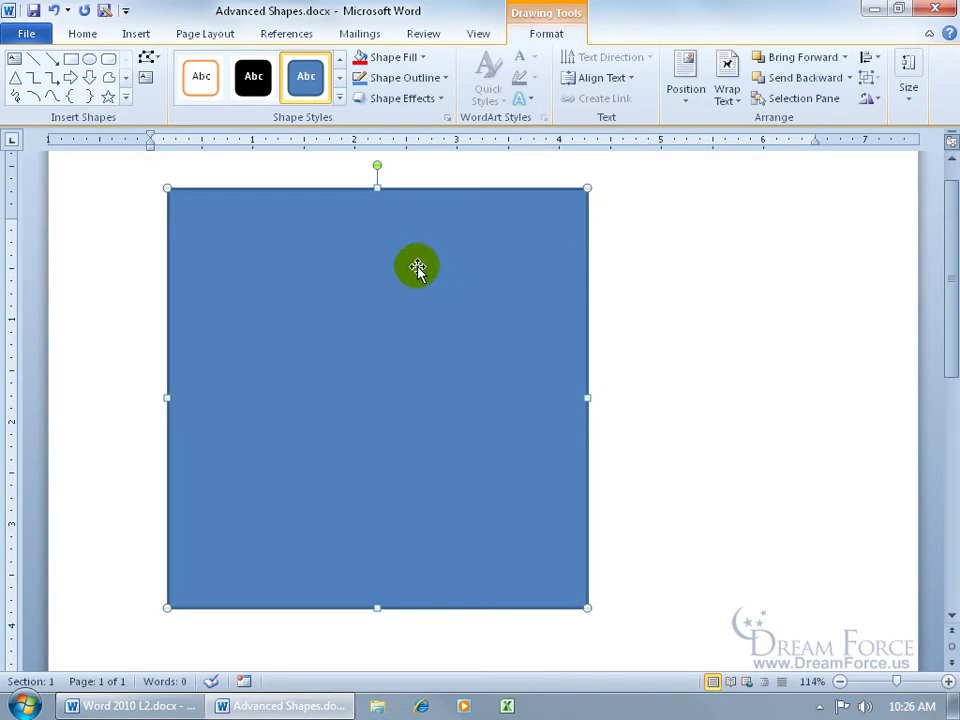
- Give the large square the Oak texture as a picture or texture fill in Format Shape
right_click(417, 268)
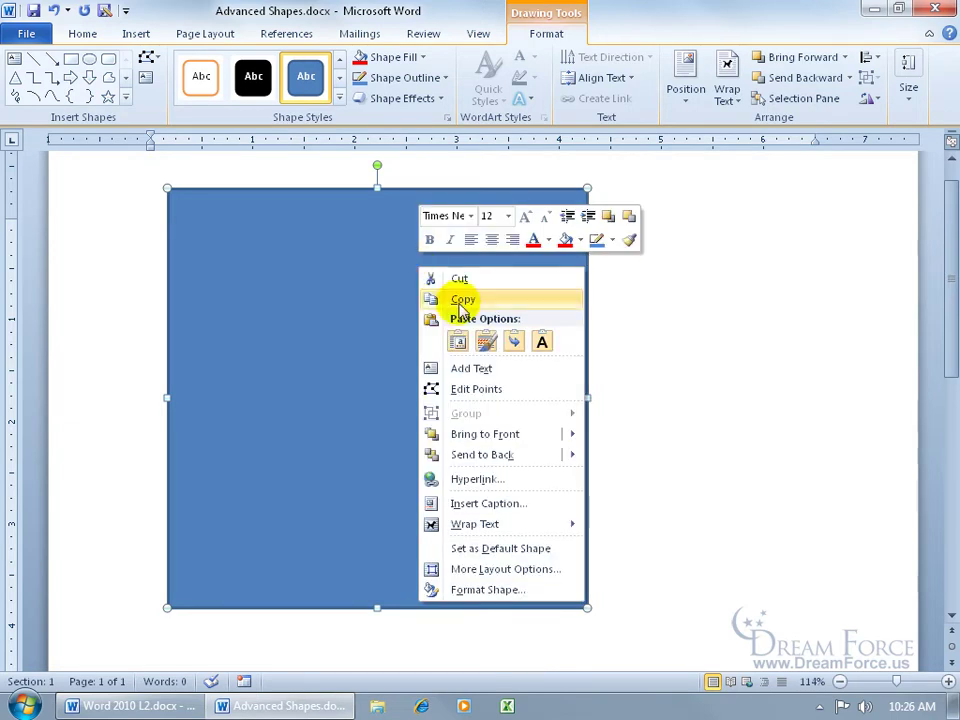
click(533, 590)
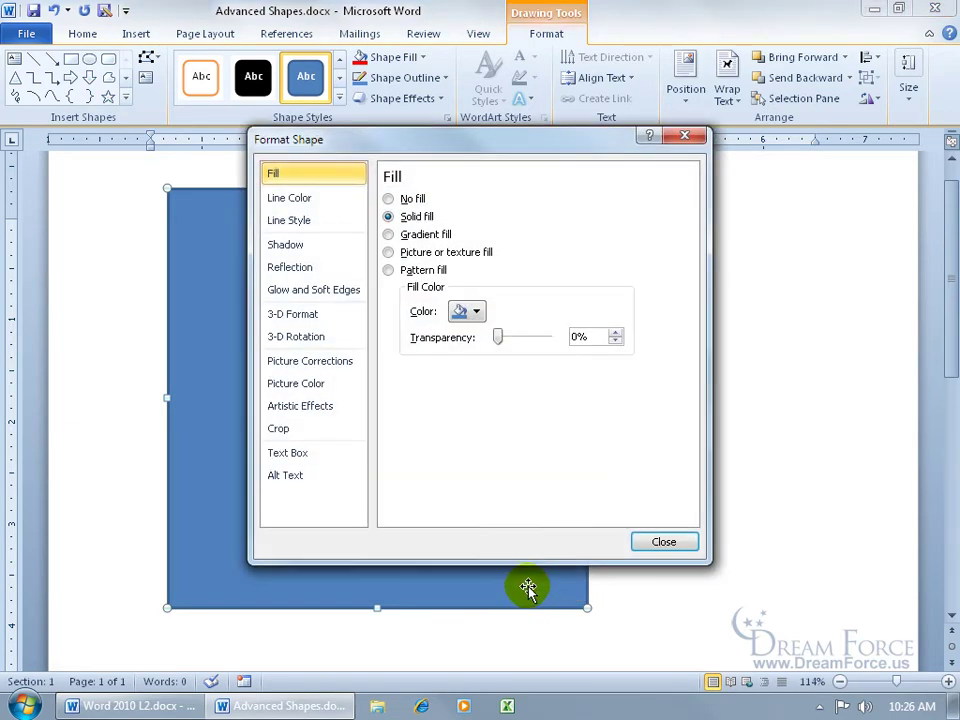
click(390, 253)
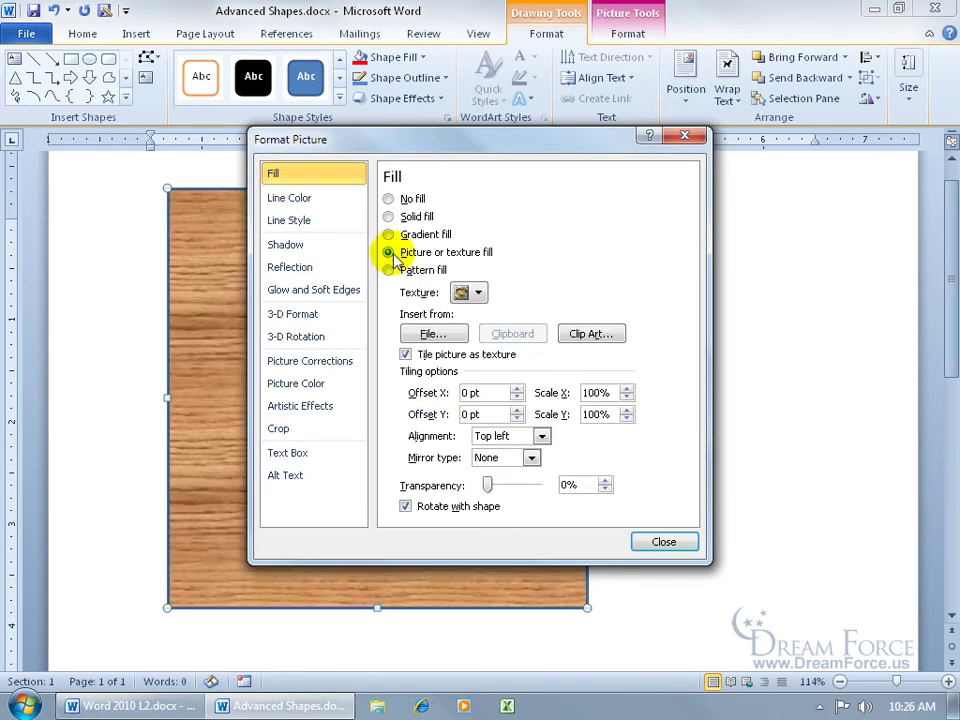
click(477, 292)
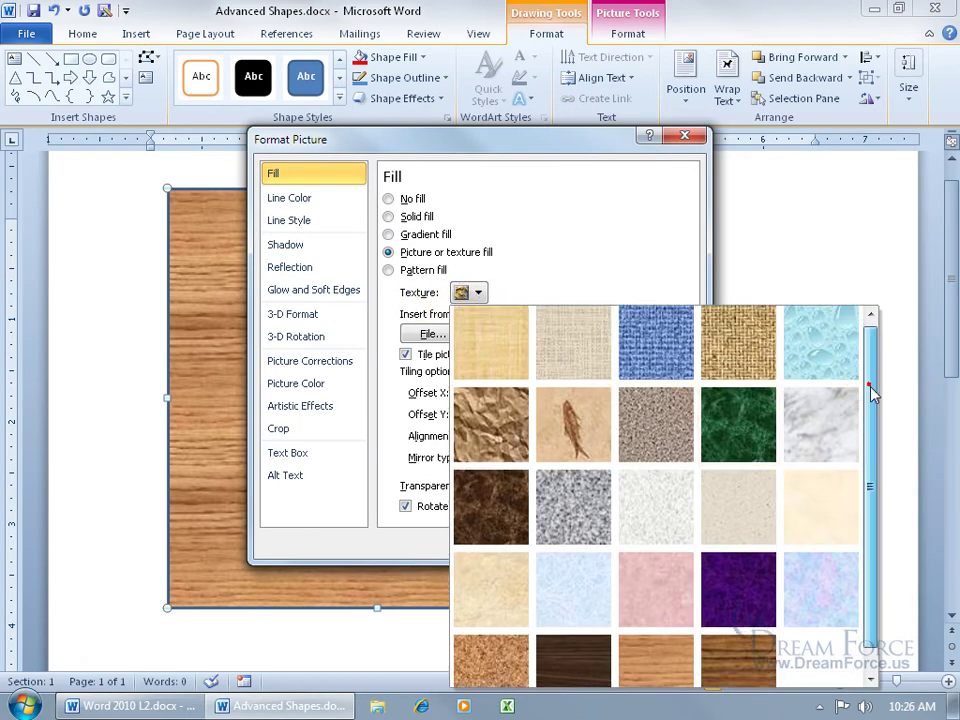
drag(866, 356, 868, 381)
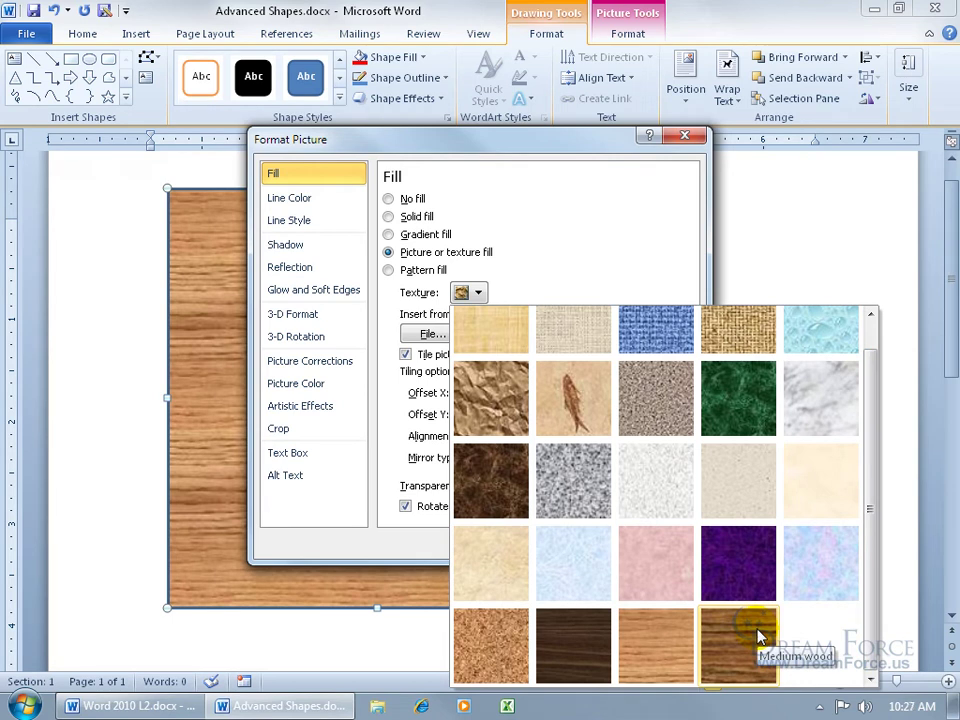
click(668, 651)
click(657, 547)
click(414, 455)
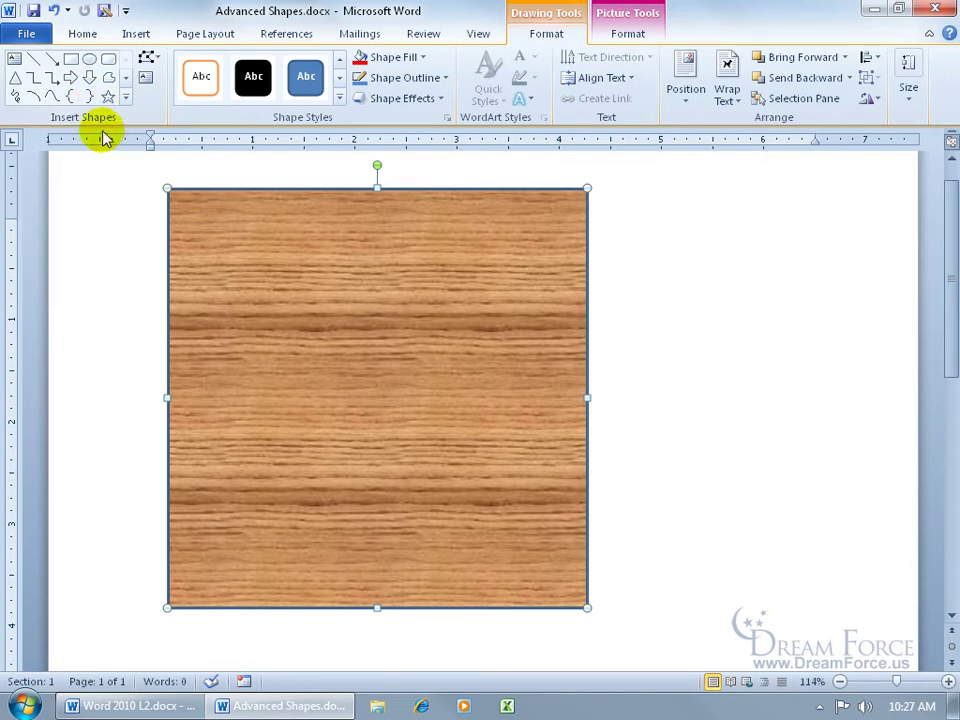
- Draw progressively smaller blue ovals from the oak square's top-left corner, nesting inside each other
click(89, 58)
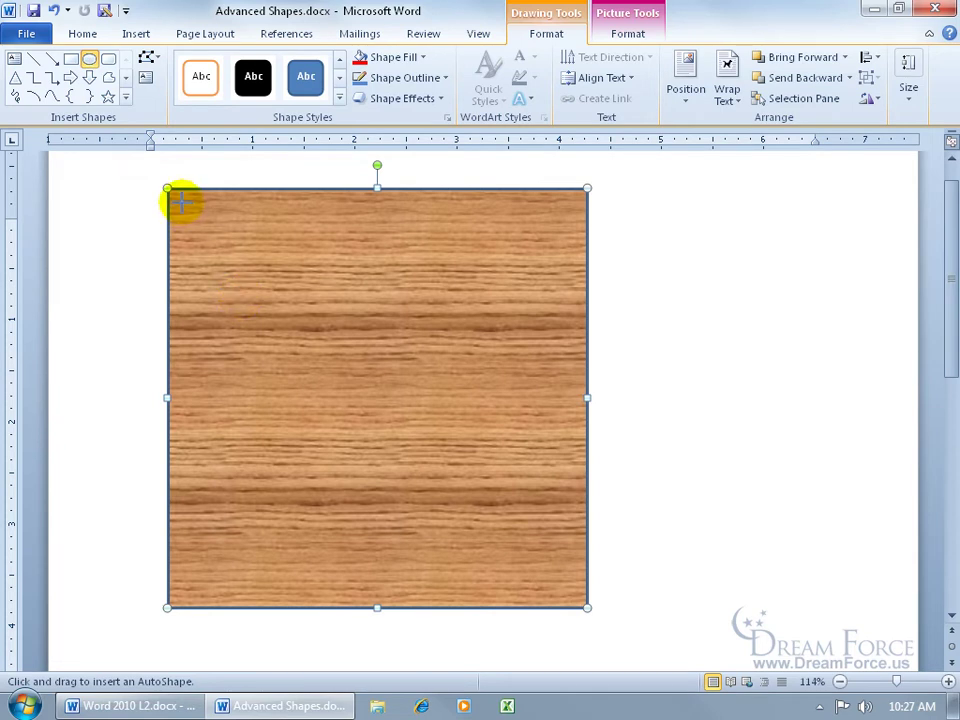
drag(167, 188, 565, 571)
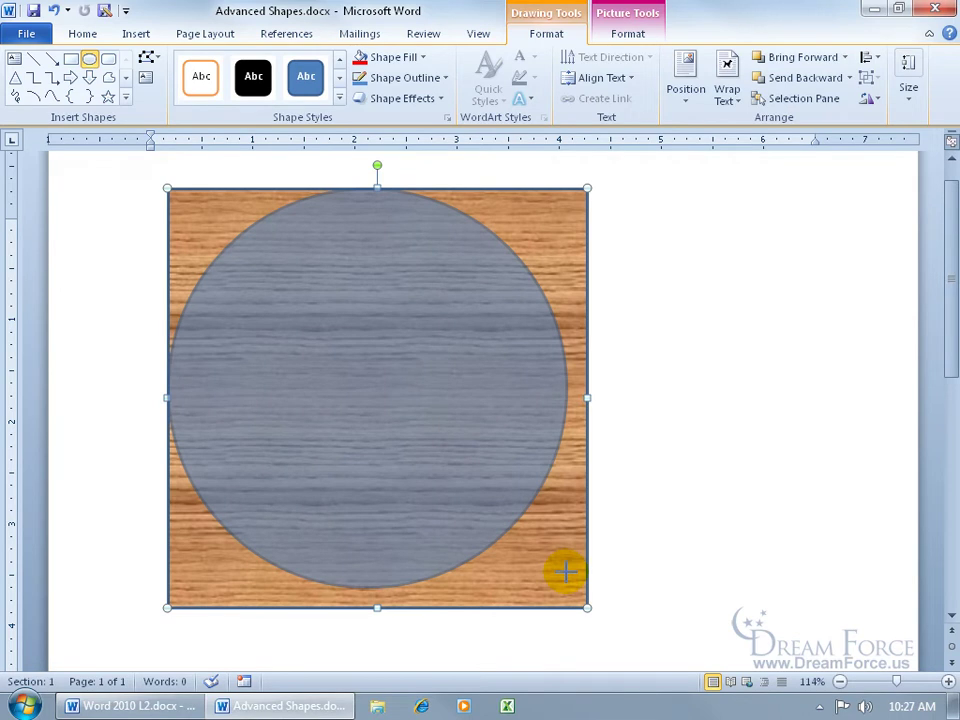
drag(565, 571, 567, 573)
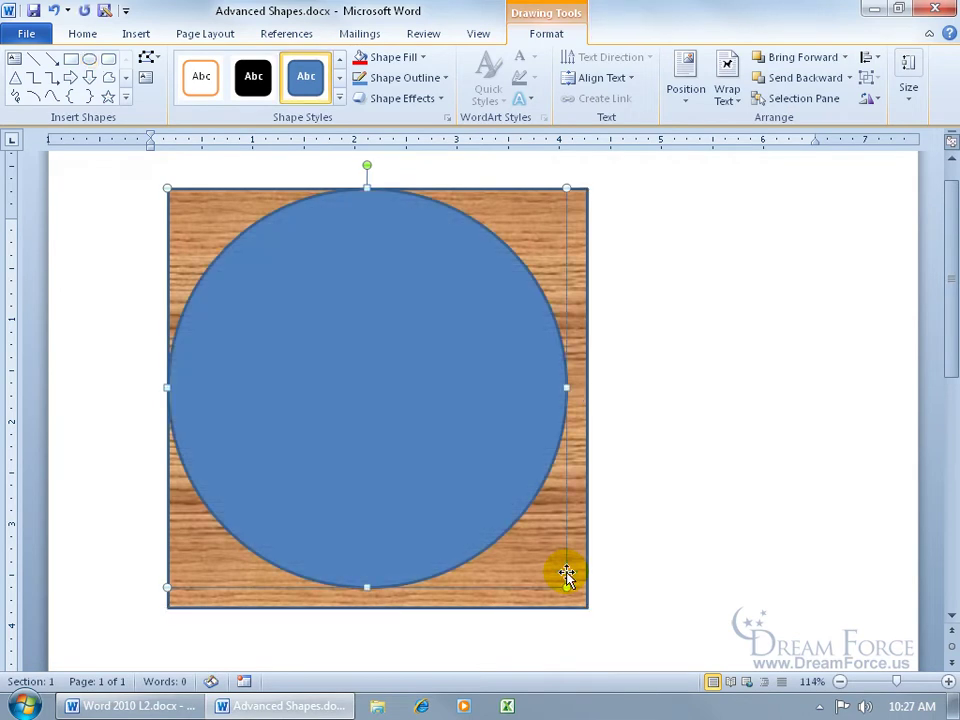
click(90, 59)
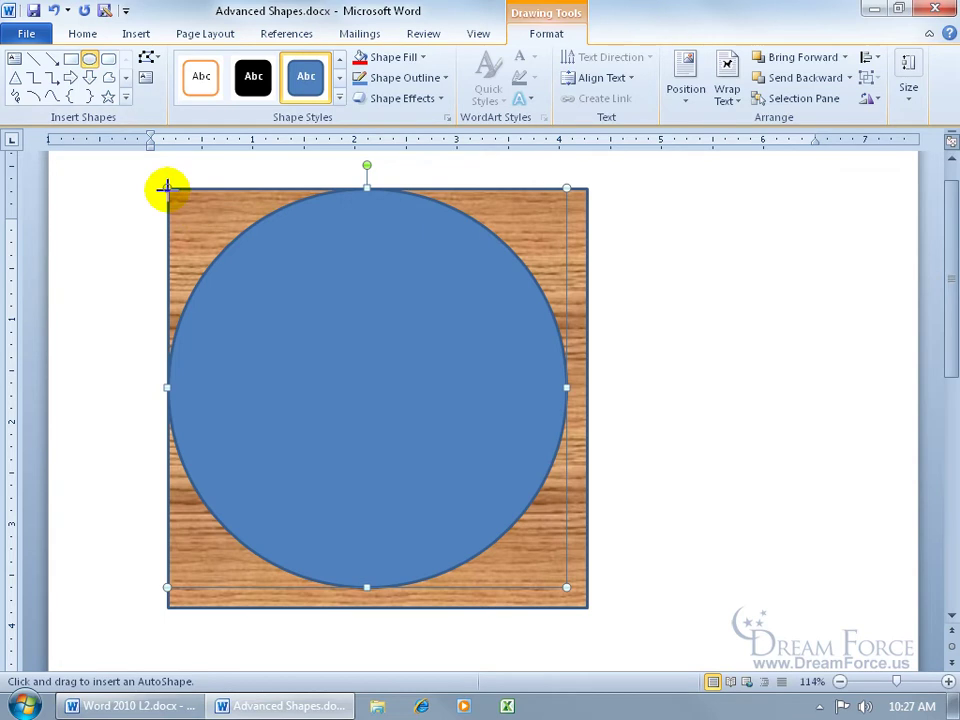
drag(166, 187, 493, 497)
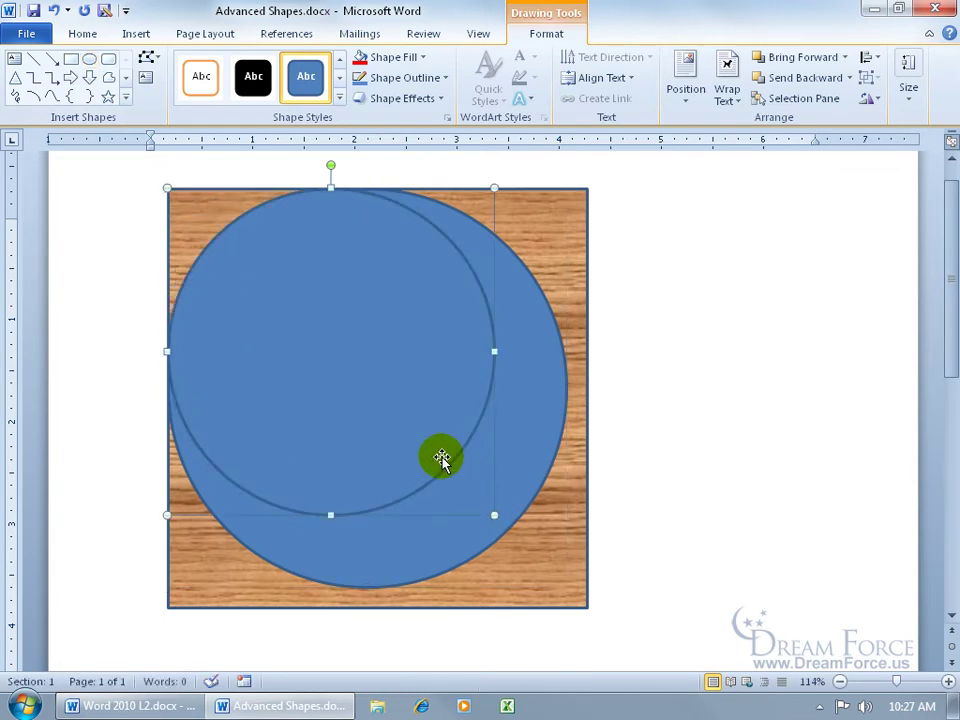
click(89, 57)
drag(166, 188, 379, 398)
drag(404, 420, 400, 420)
click(89, 58)
drag(168, 189, 285, 326)
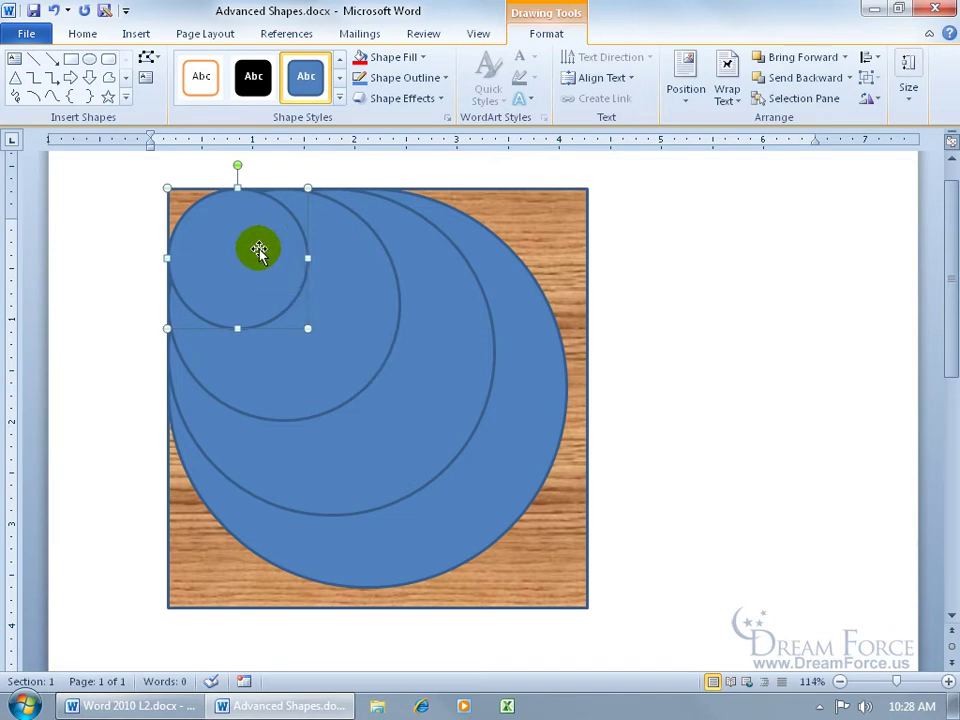
- Add the second, third and fourth circles to the selection
shift+click(347, 315)
shift+click(461, 360)
shift+click(504, 371)
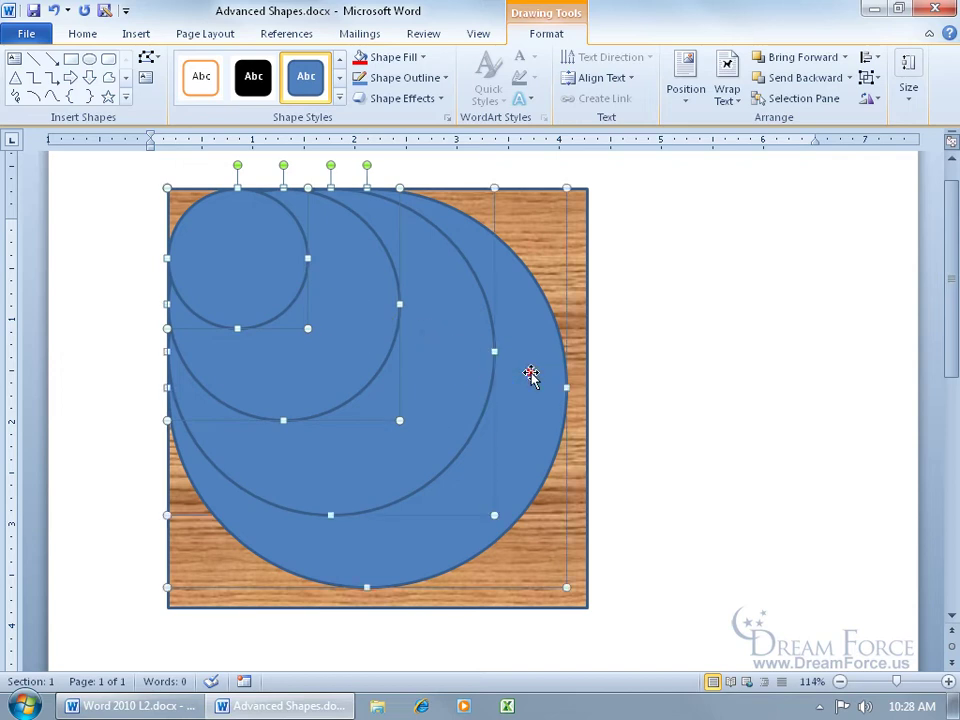
- Align the circles and oak picture with Align Center and Align Middle into concentric rings
shift+click(580, 440)
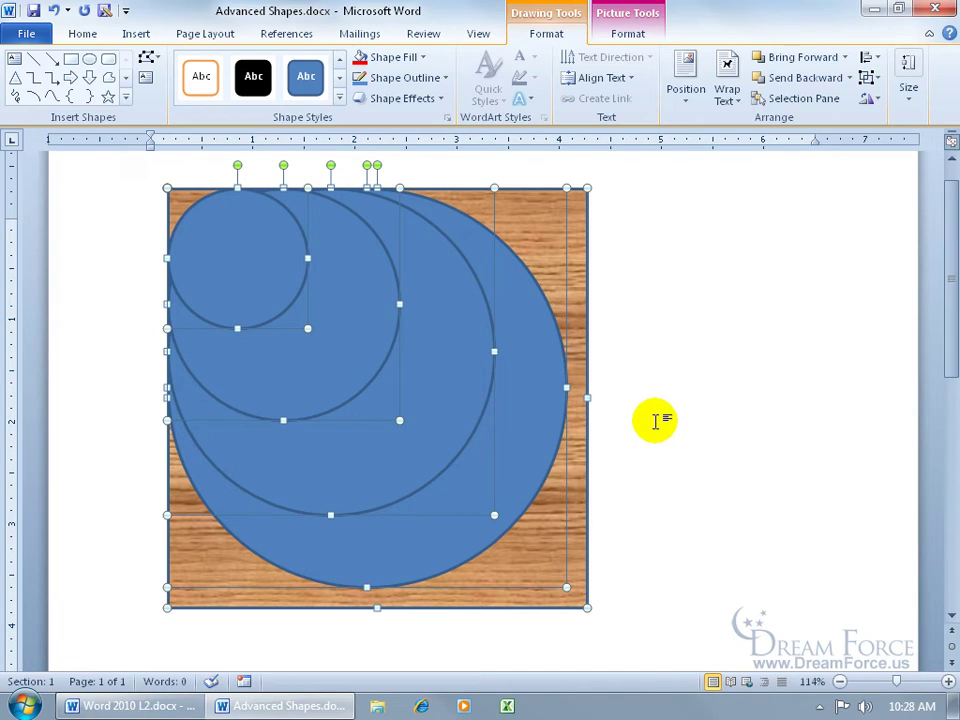
mouse_move(343, 300)
mouse_down()
mouse_move(347, 317)
mouse_move(334, 306)
mouse_move(611, 403)
mouse_up()
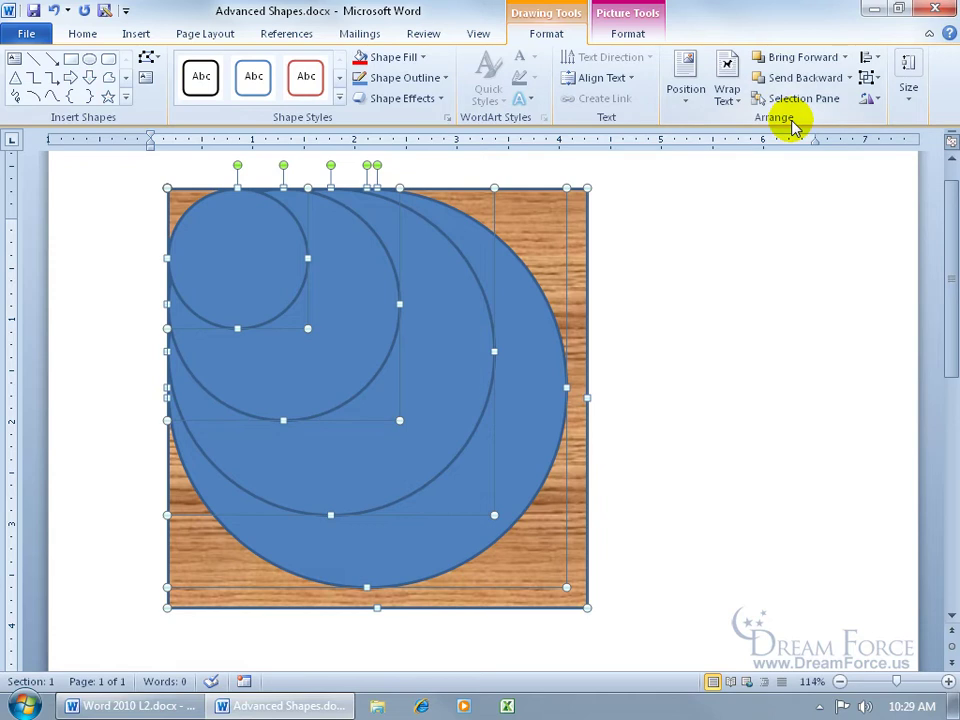
click(873, 63)
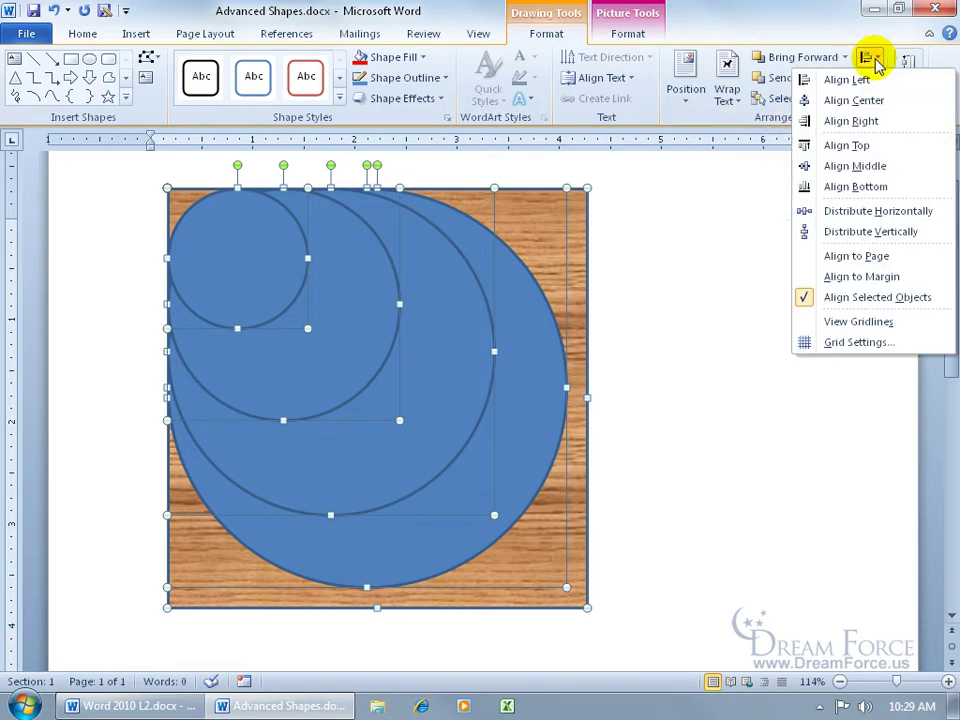
click(870, 100)
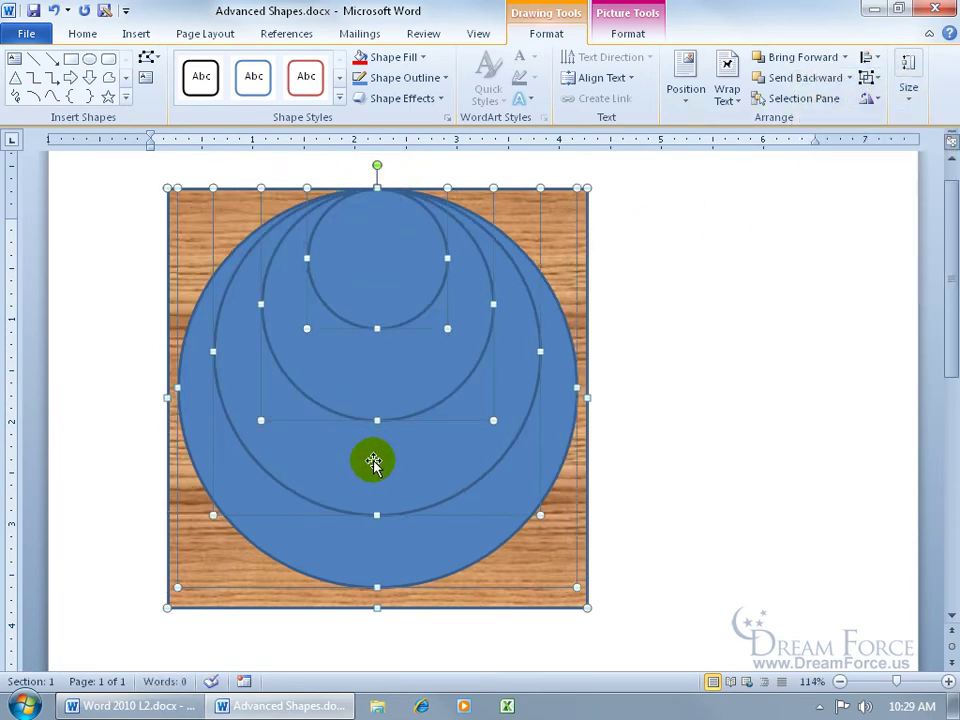
click(872, 58)
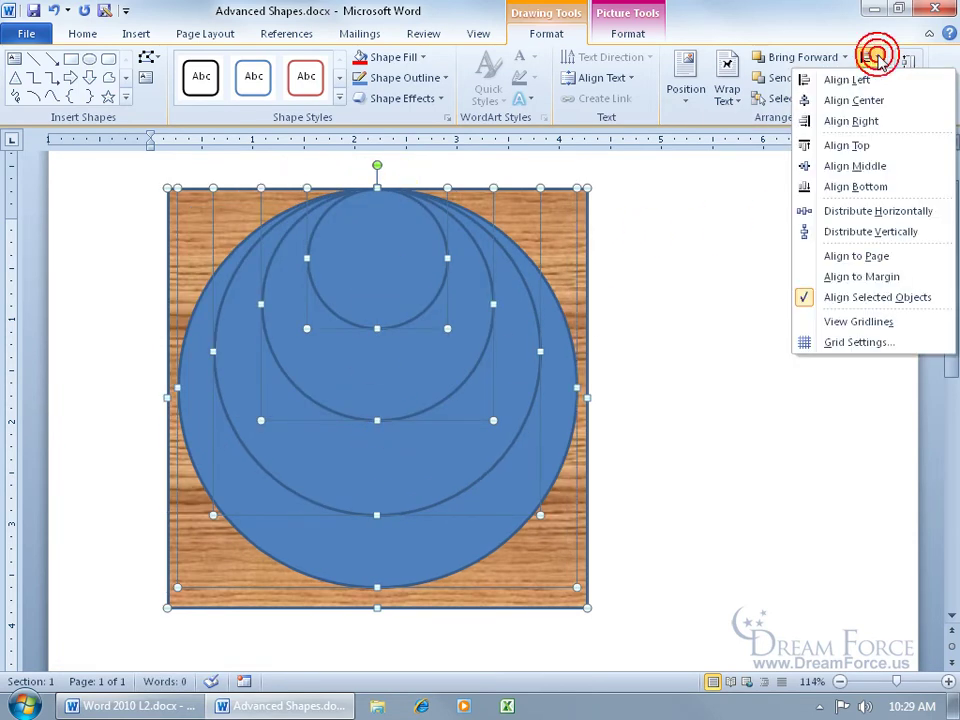
click(858, 168)
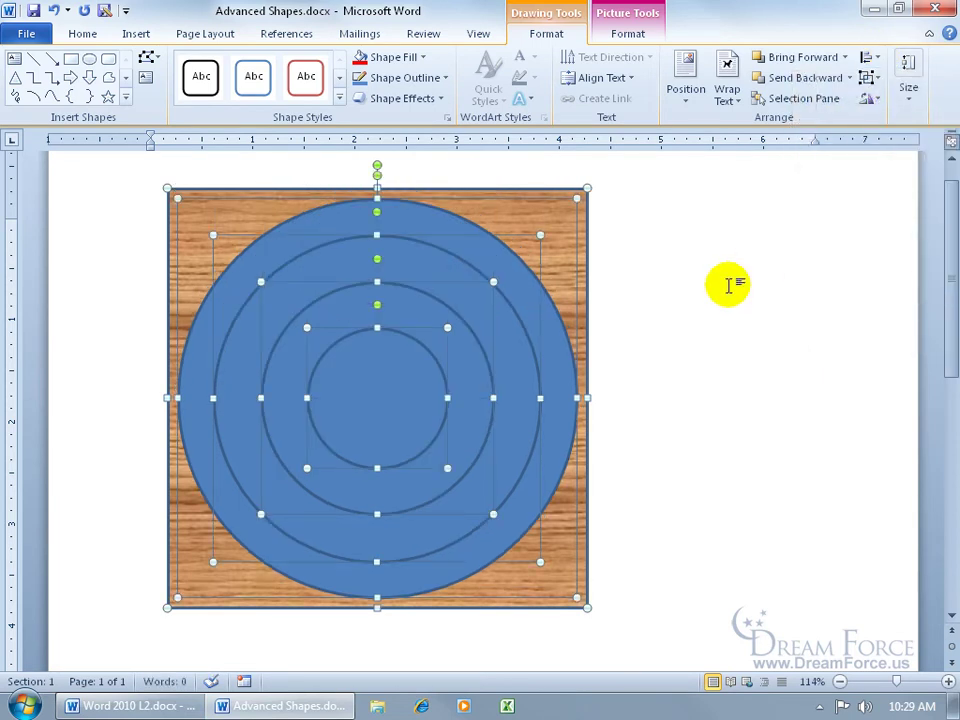
click(662, 326)
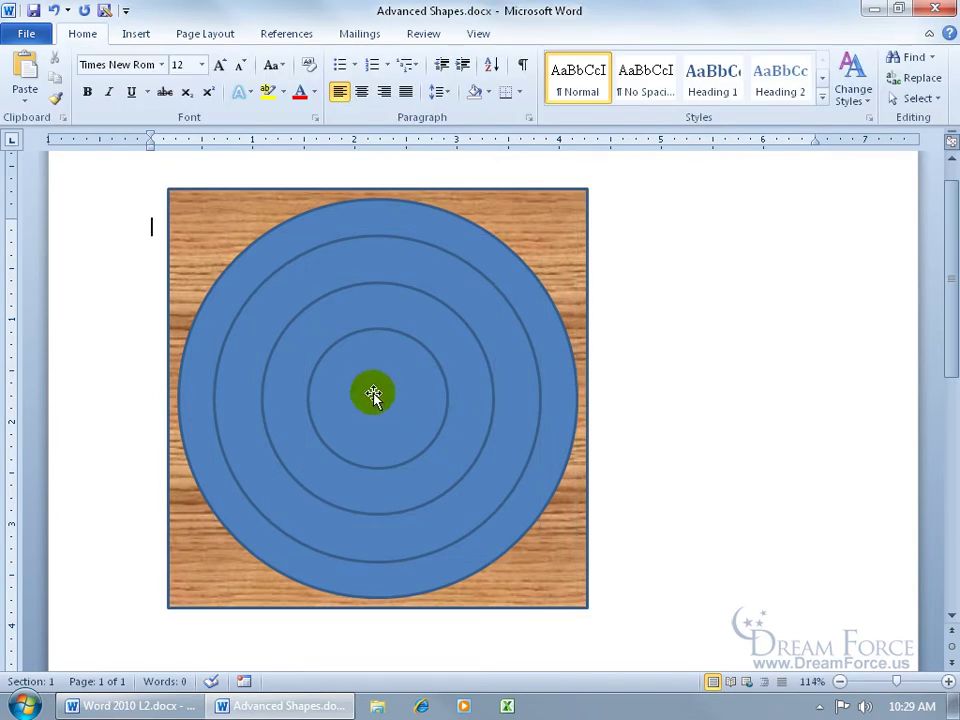
- Draw a small 5-Point Star inside the target's innermost circle
click(134, 36)
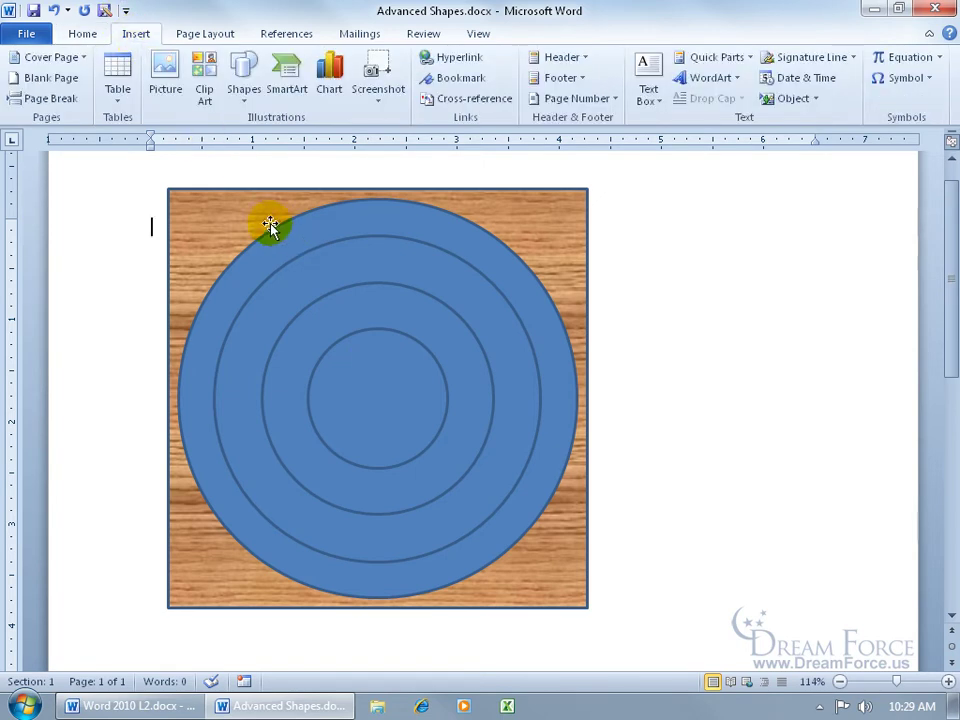
double_click(210, 200)
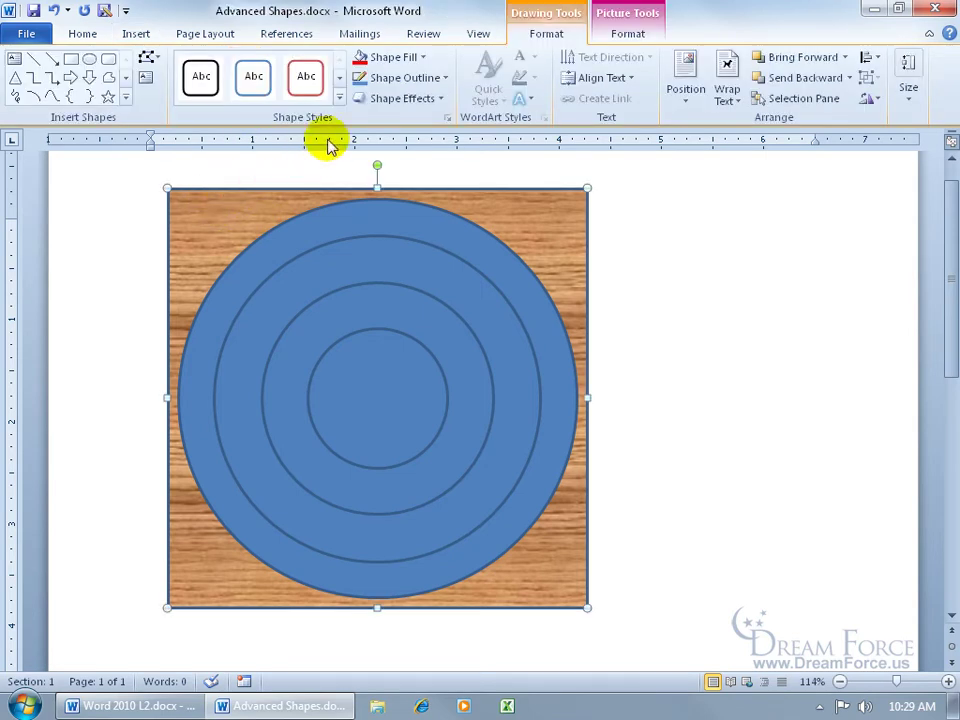
click(108, 96)
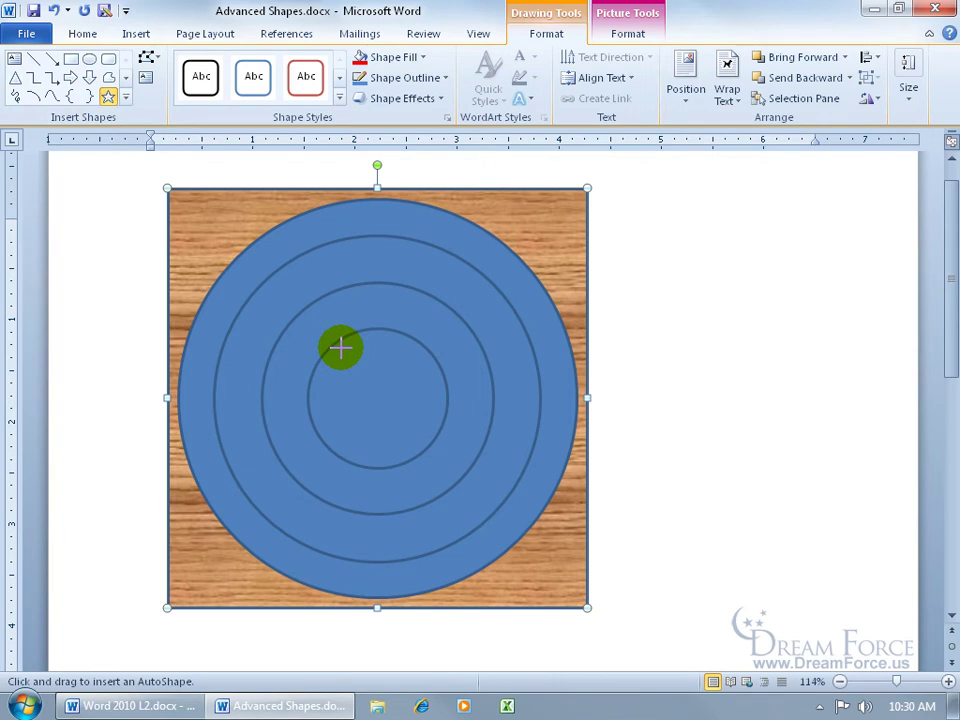
click(340, 347)
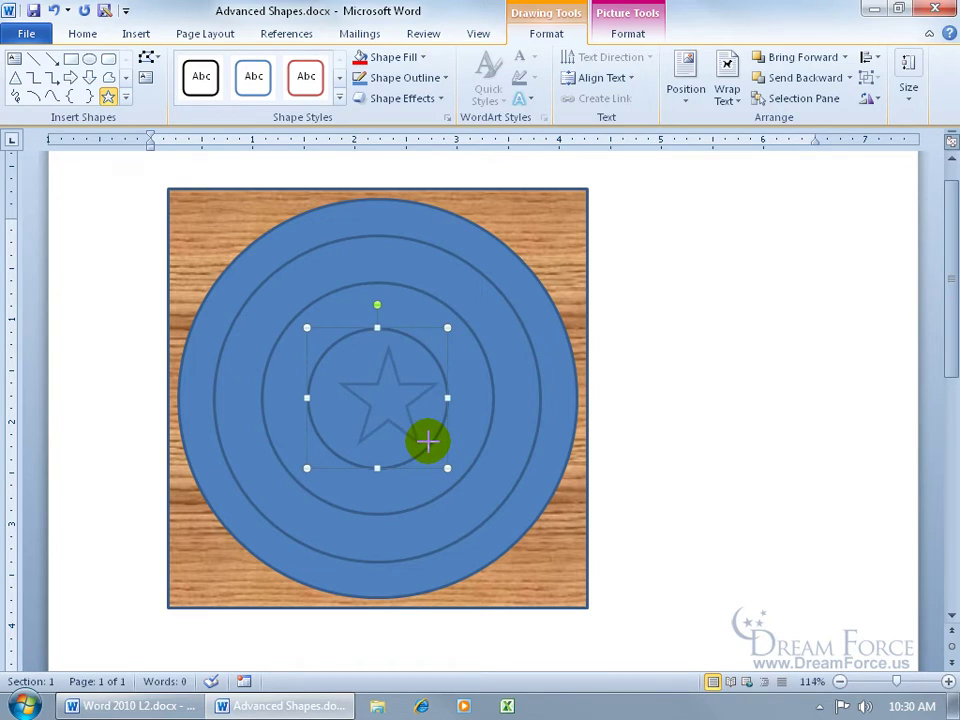
drag(428, 441, 435, 441)
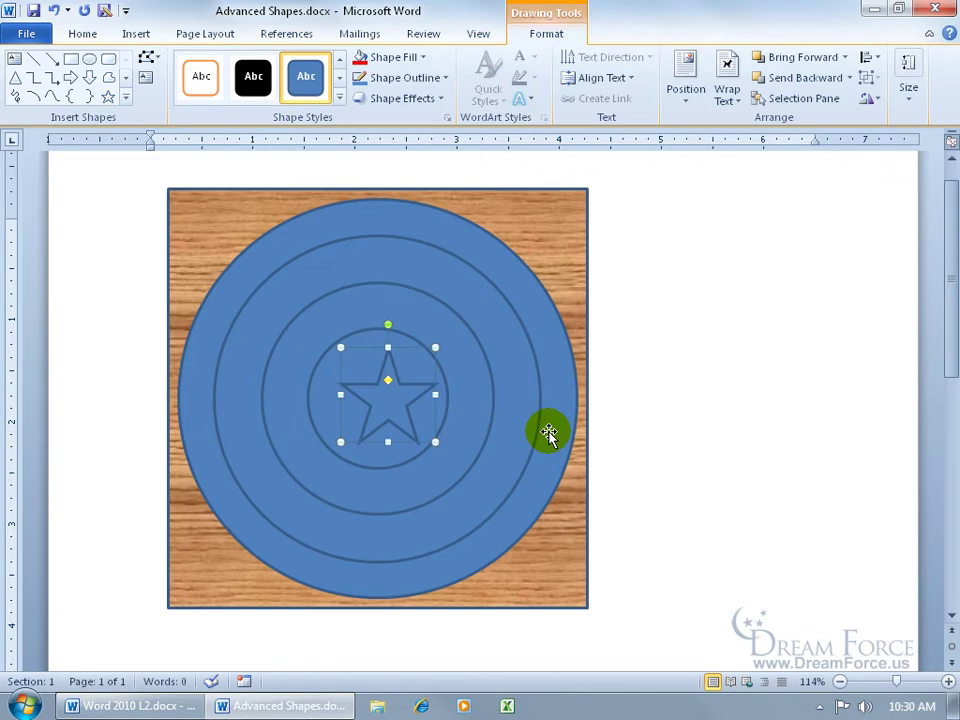
- Nudge the star toward the target centre and add the innermost circle to the selection
drag(397, 400, 372, 406)
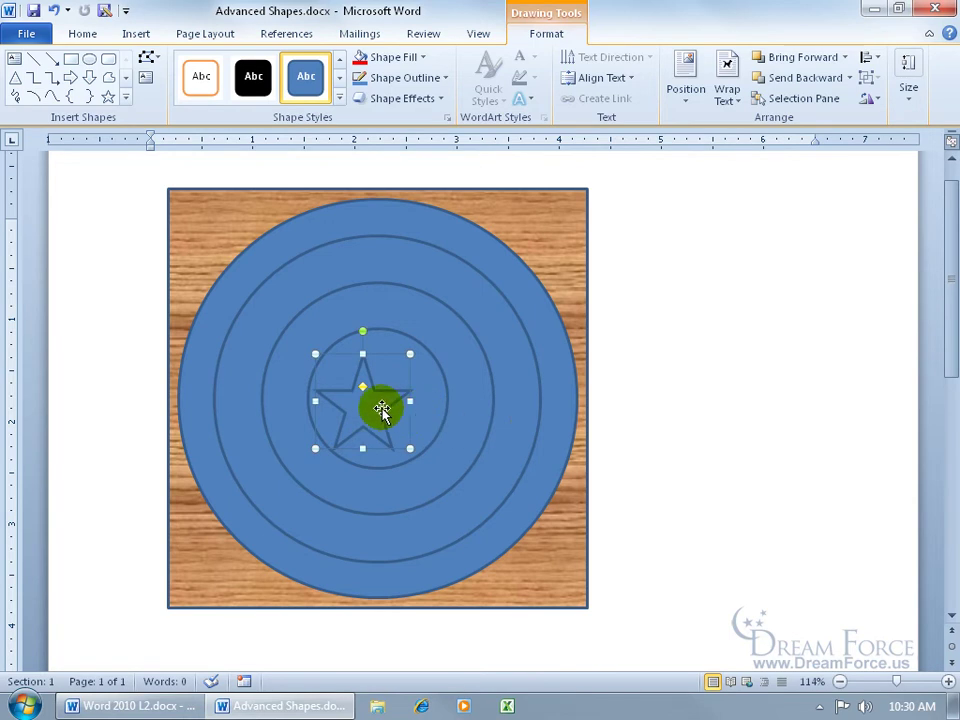
key(Right)
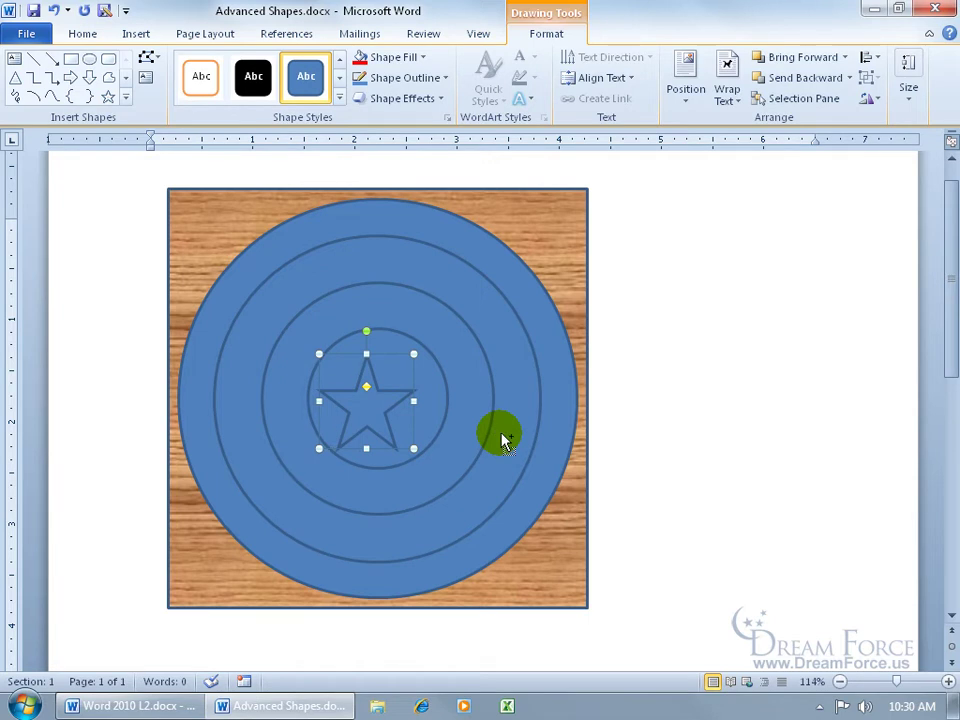
key(Up)
key(Right)
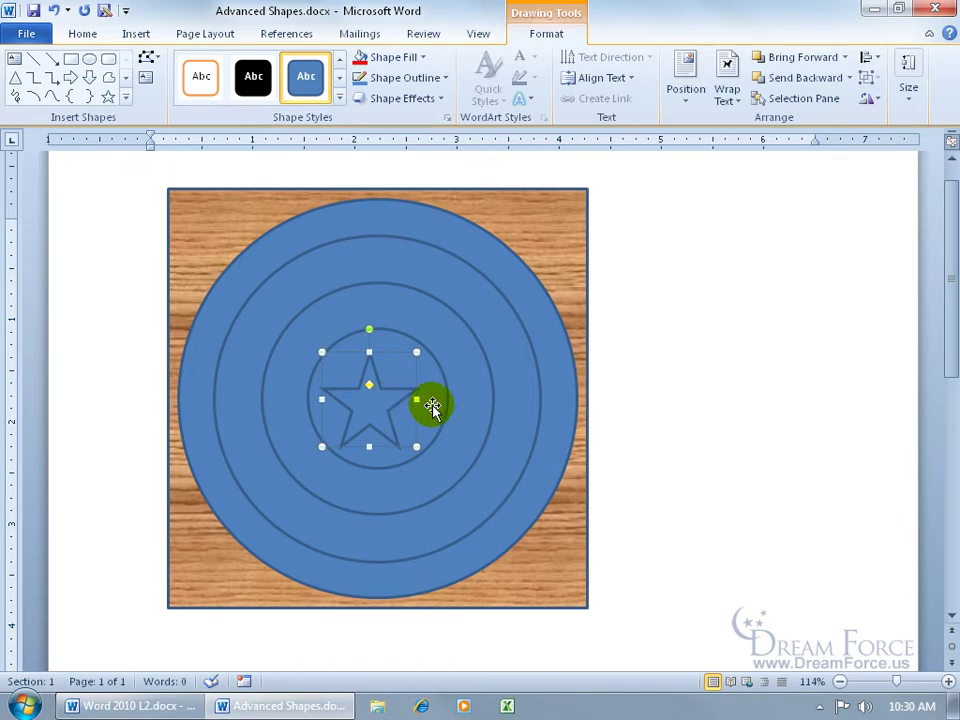
shift+click(433, 398)
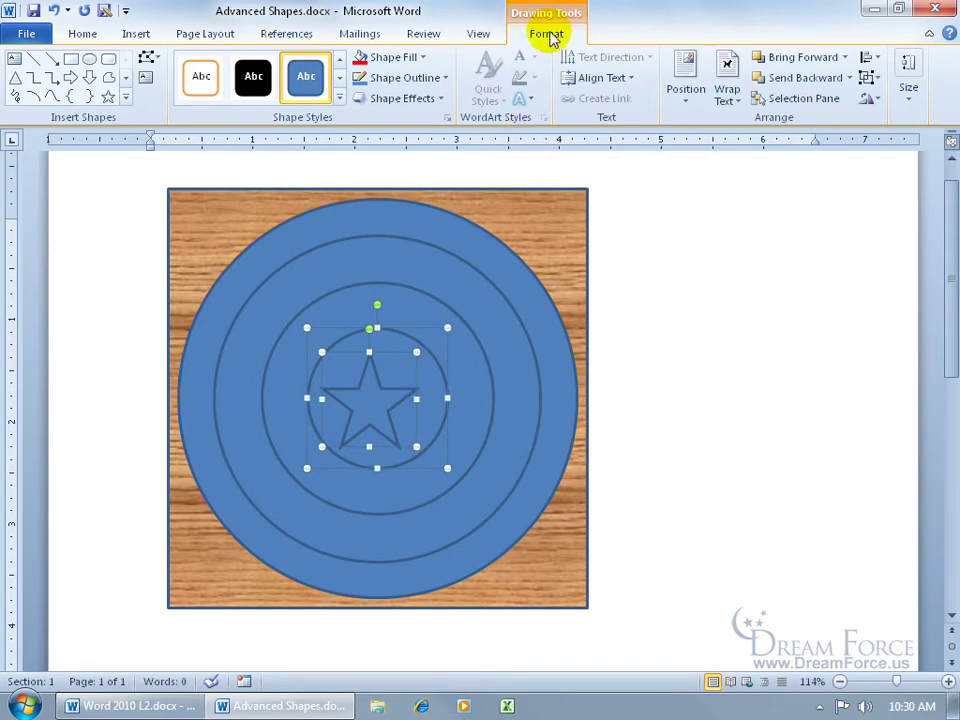
- Apply Align Middle and Align Center to the star and inner circle, then reselect the star
click(872, 58)
click(884, 166)
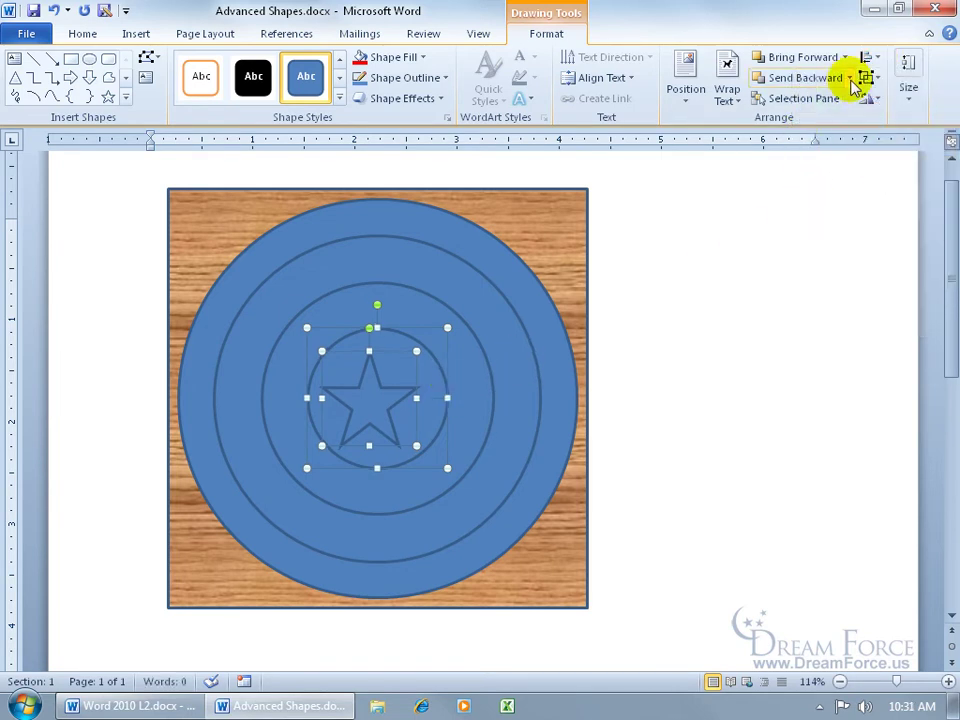
click(872, 58)
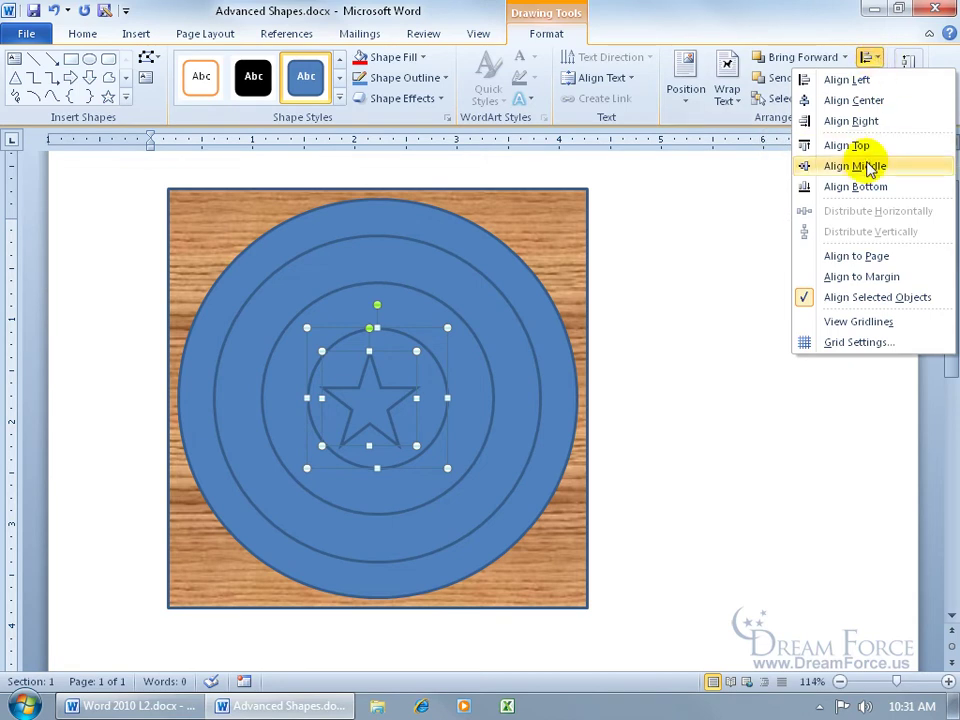
click(866, 100)
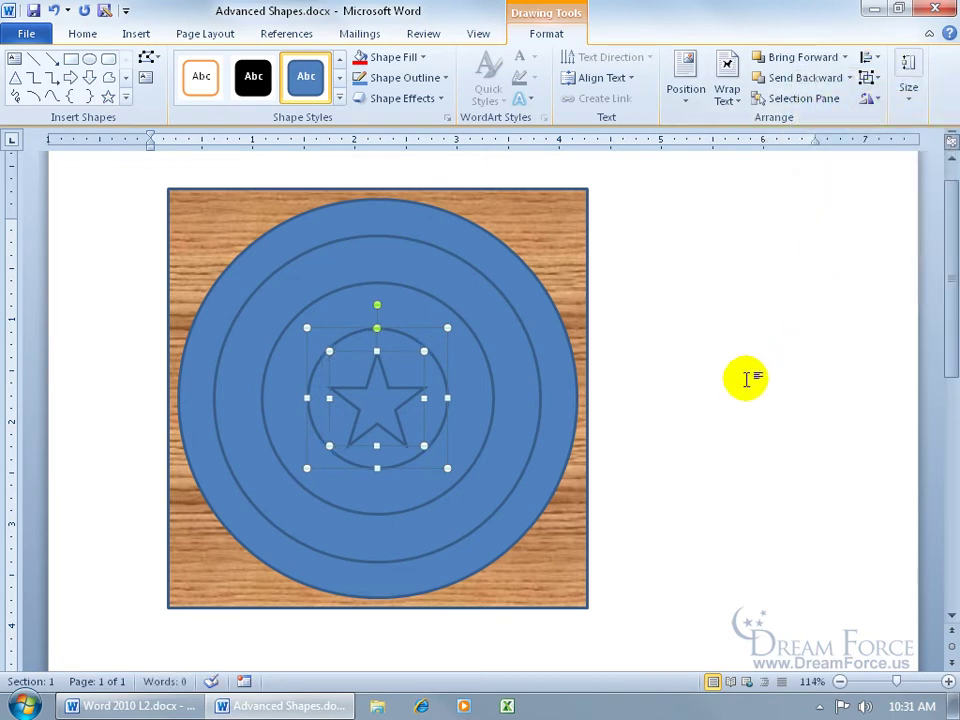
click(700, 422)
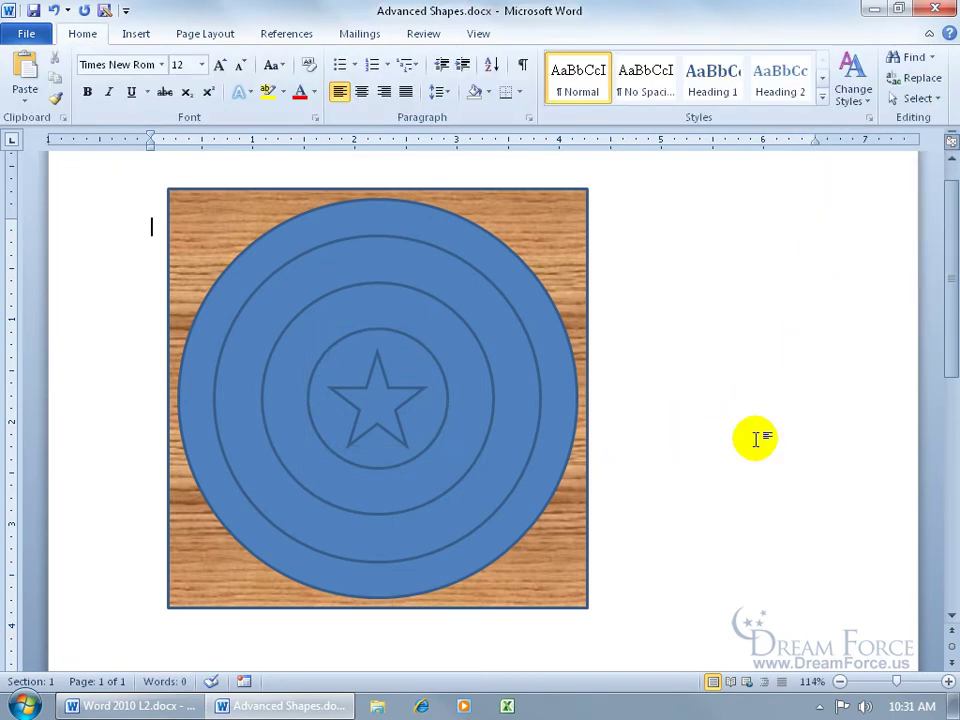
click(394, 401)
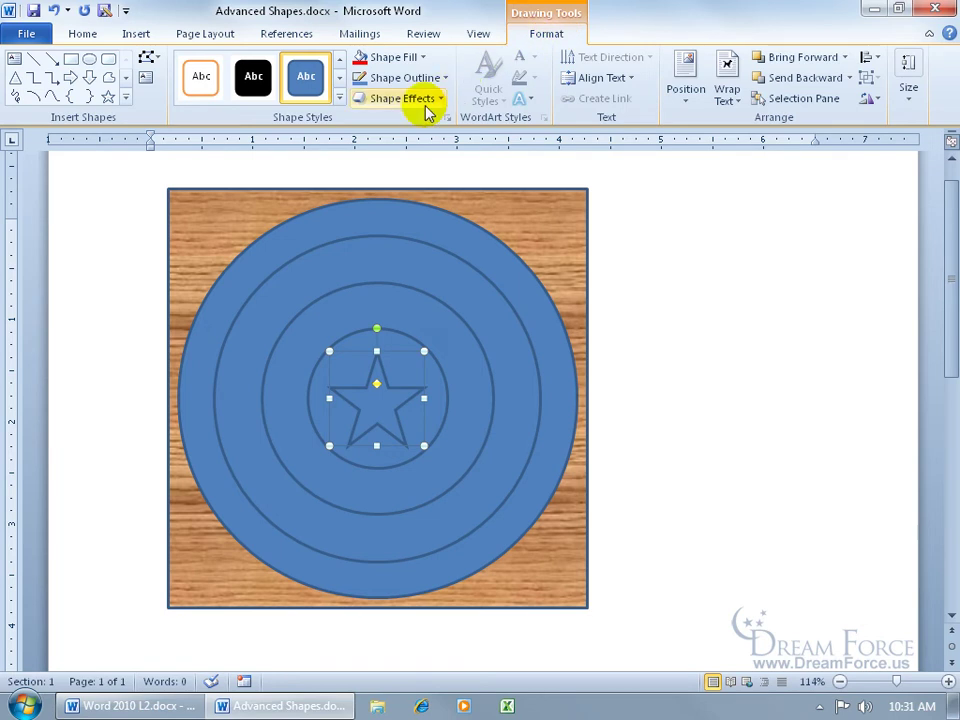
- Fill the star Yellow, then select the innermost circle and the second ring
click(422, 57)
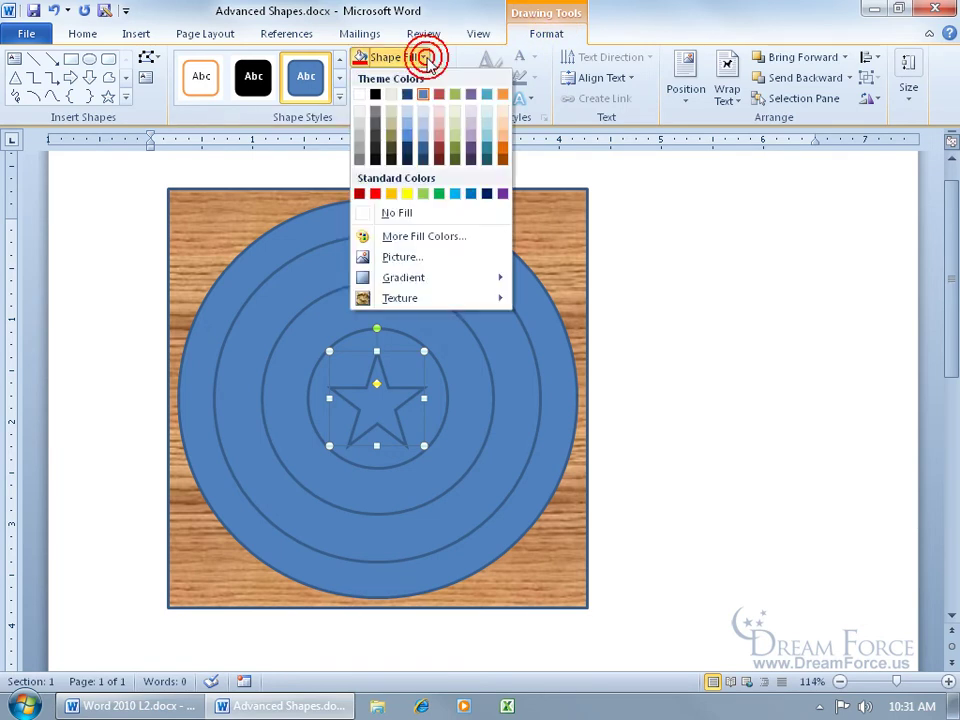
click(407, 193)
click(438, 374)
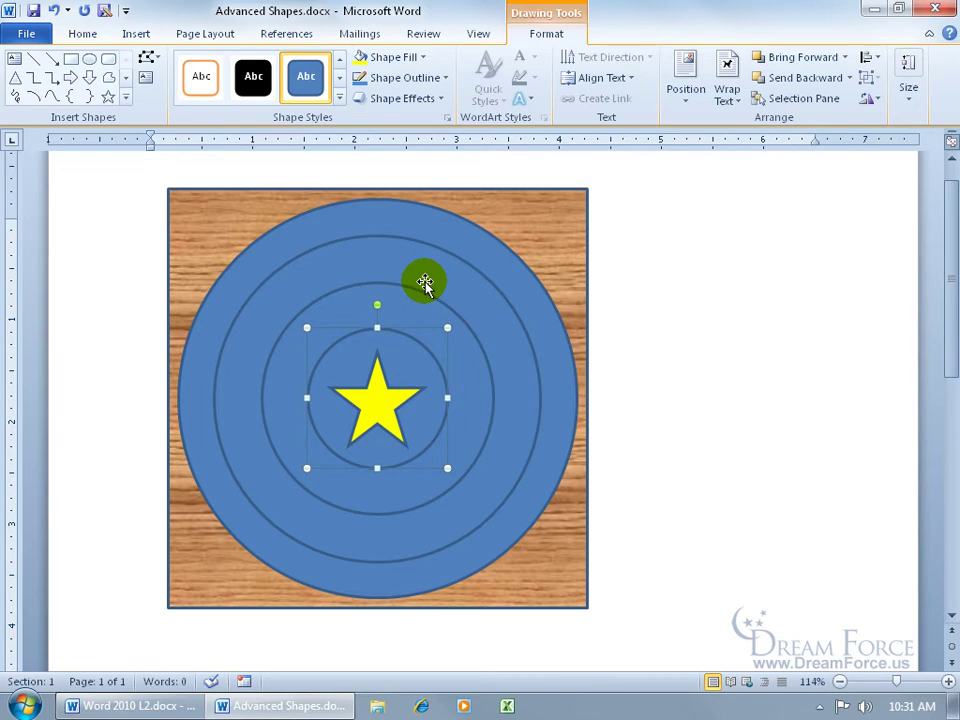
shift+click(436, 274)
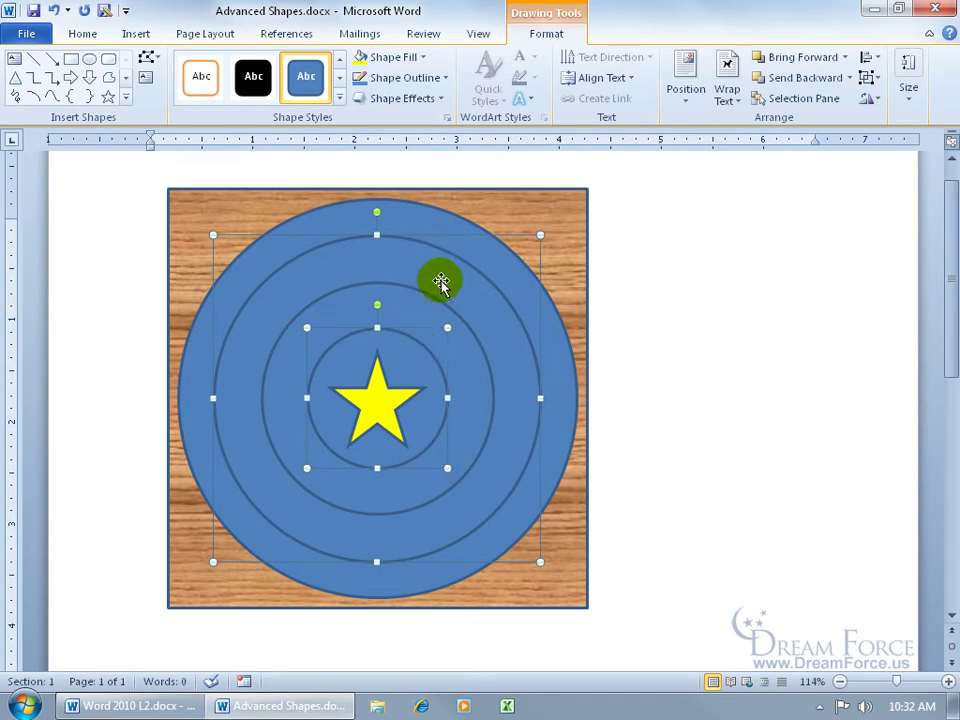
- Fill the two selected rings with the Early Sunset preset gradient, moving stop 2 to 36%
click(420, 60)
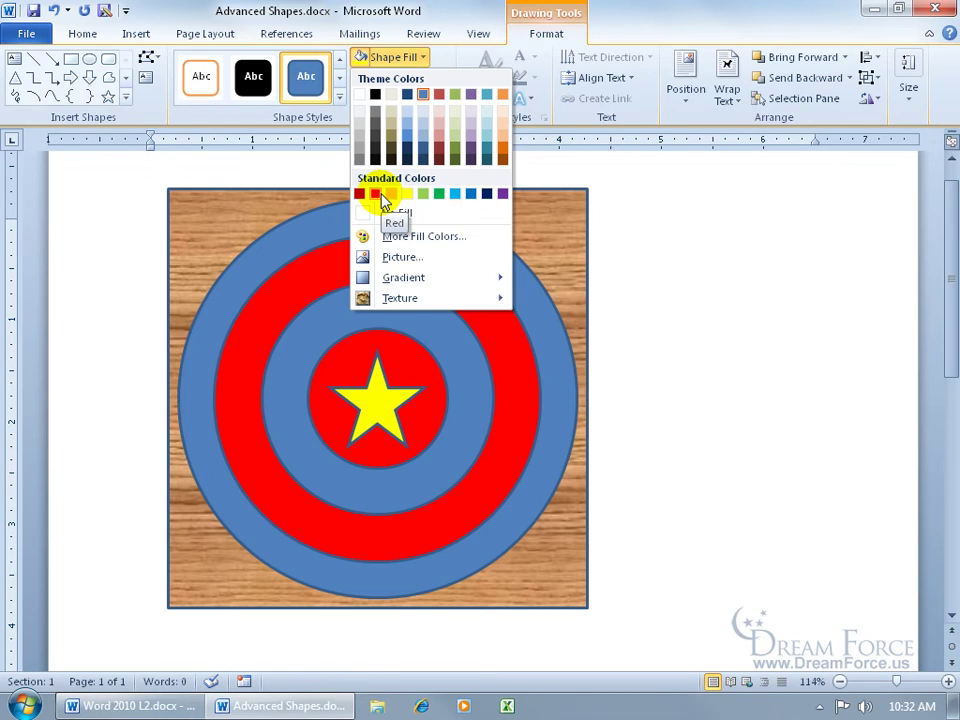
mouse_move(388, 280)
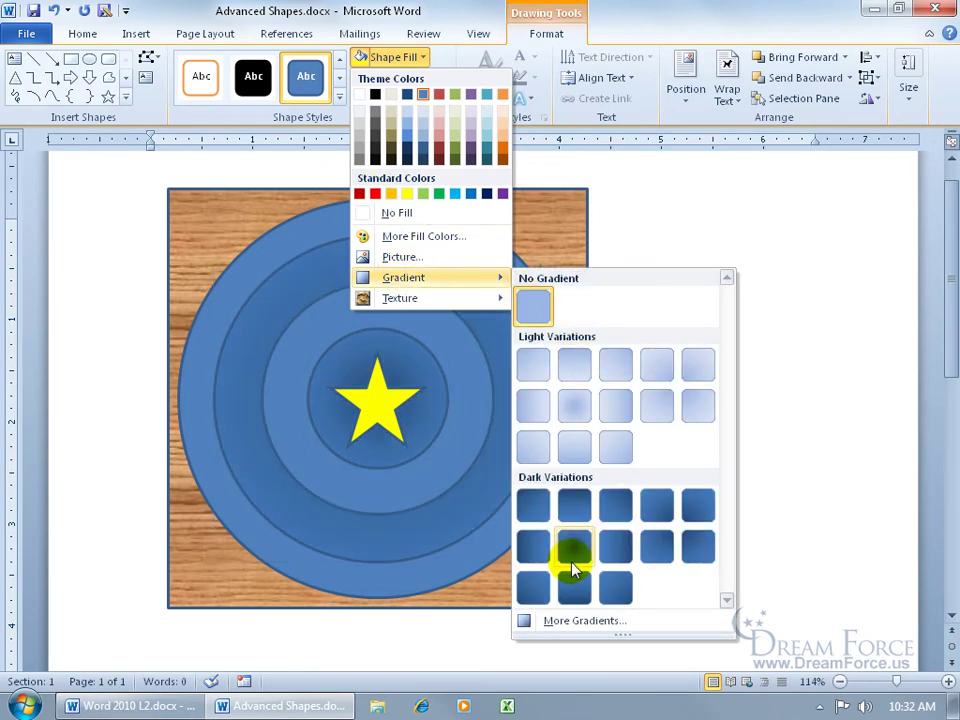
click(583, 621)
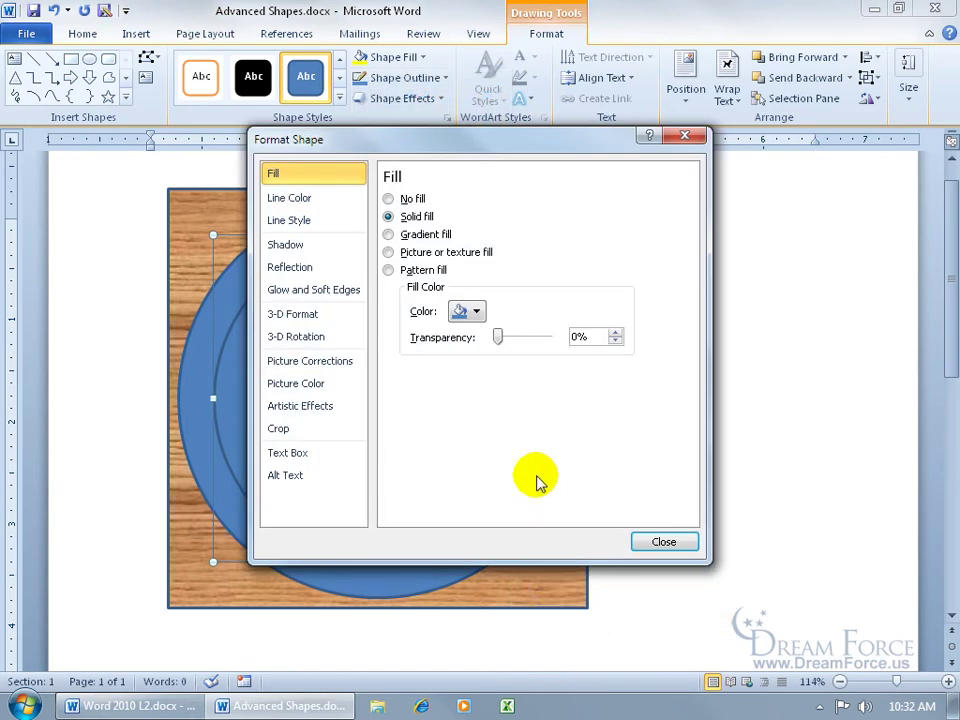
click(388, 234)
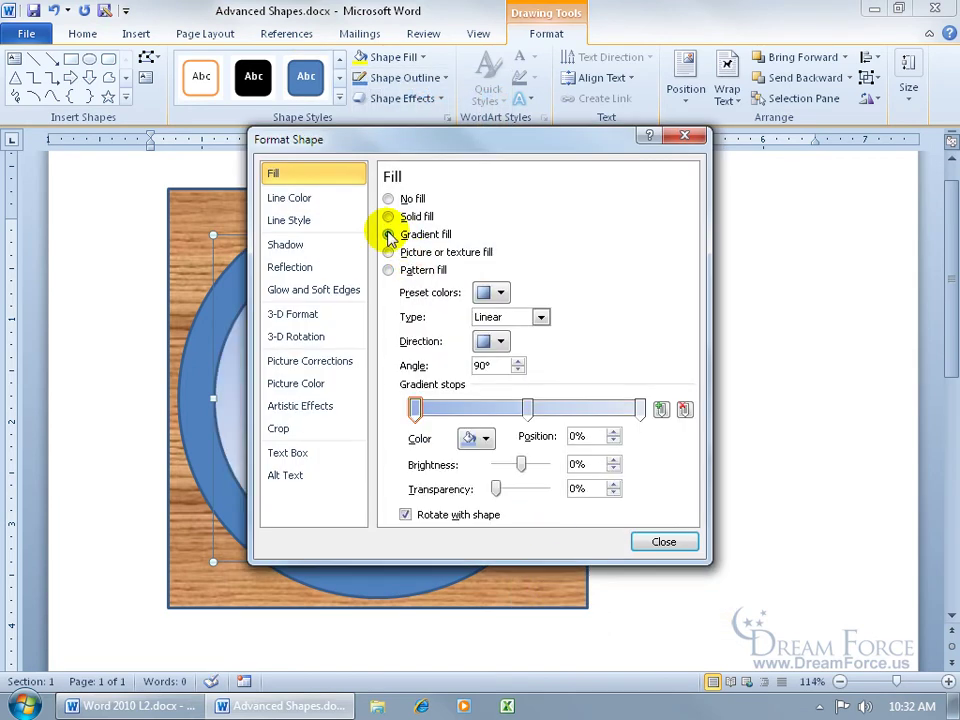
click(501, 292)
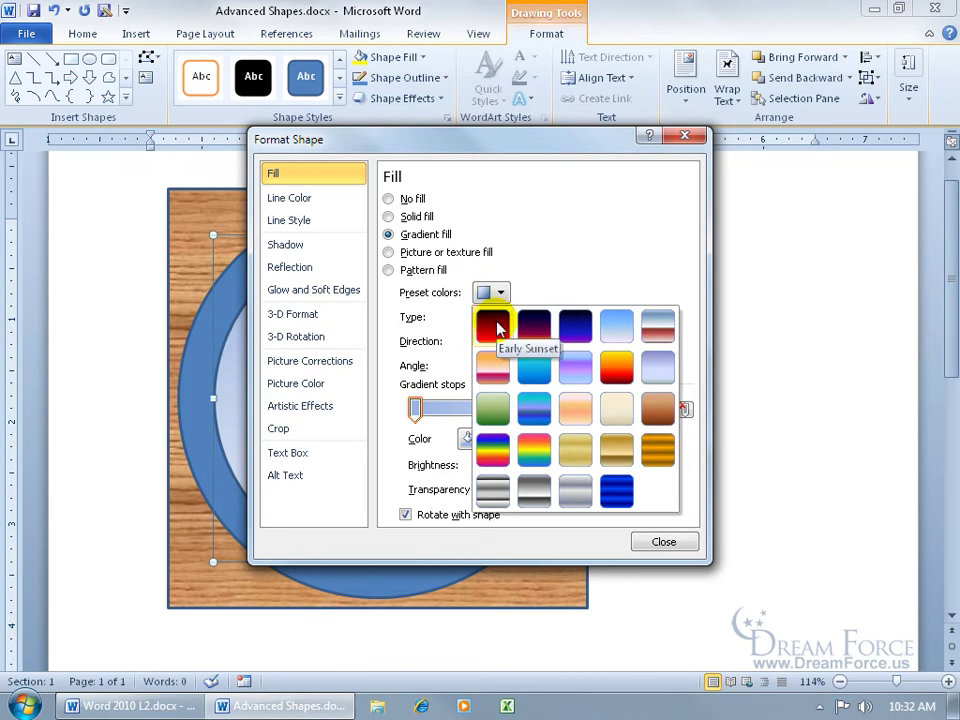
click(493, 322)
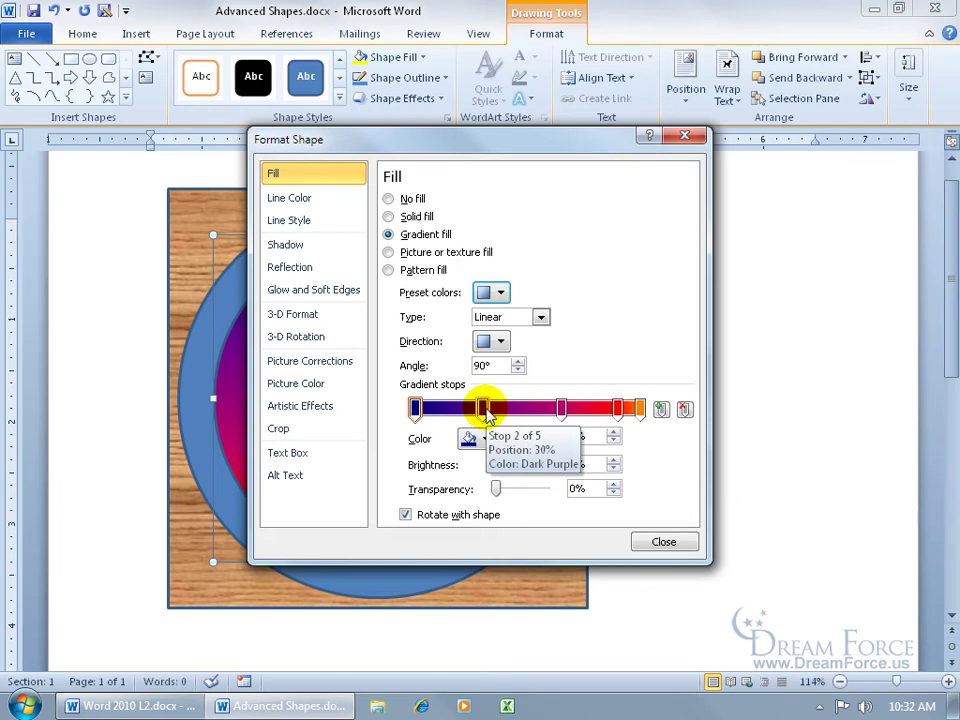
mouse_move(489, 416)
mouse_down()
mouse_move(497, 416)
mouse_move(447, 410)
mouse_move(493, 410)
mouse_move(487, 416)
mouse_up()
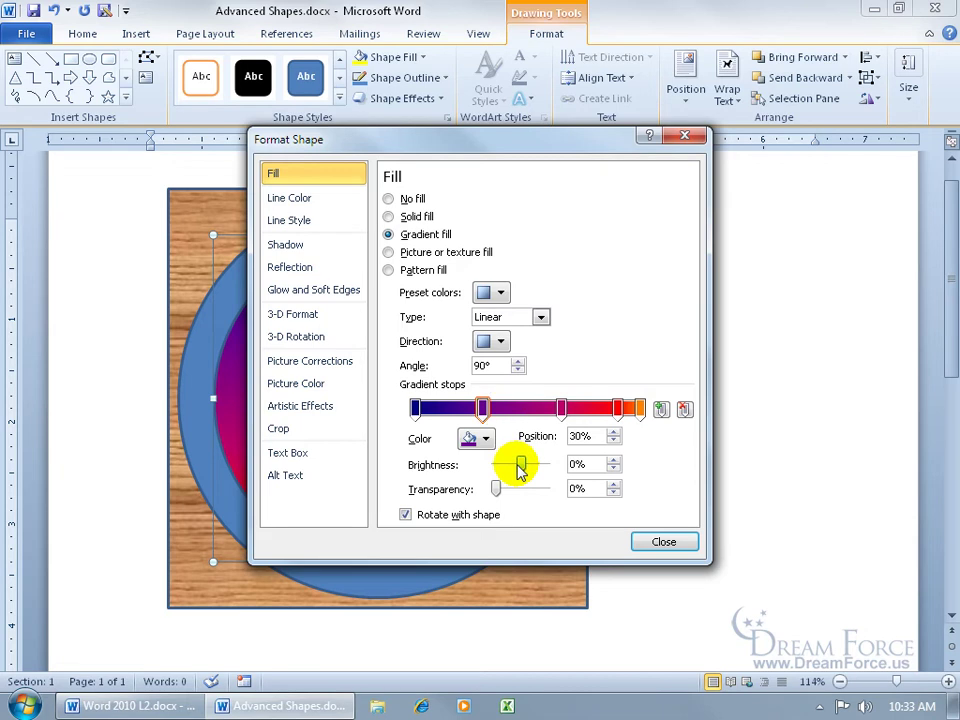
click(652, 542)
click(534, 522)
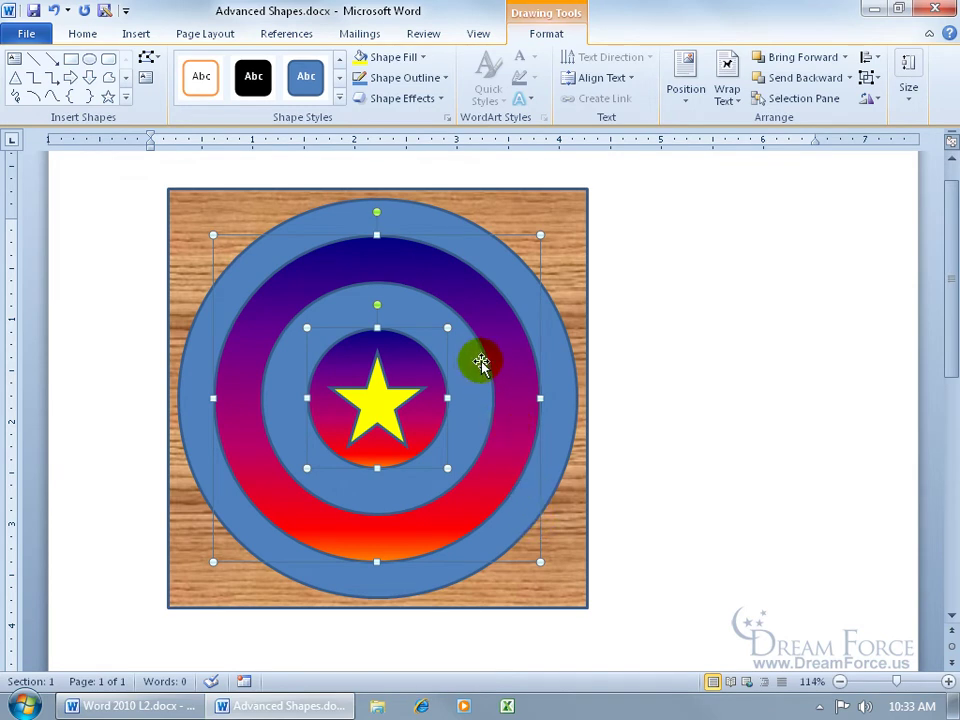
- Give the middle and outer rings a Linear Diagonal gradient running bottom-right to top-left
click(477, 361)
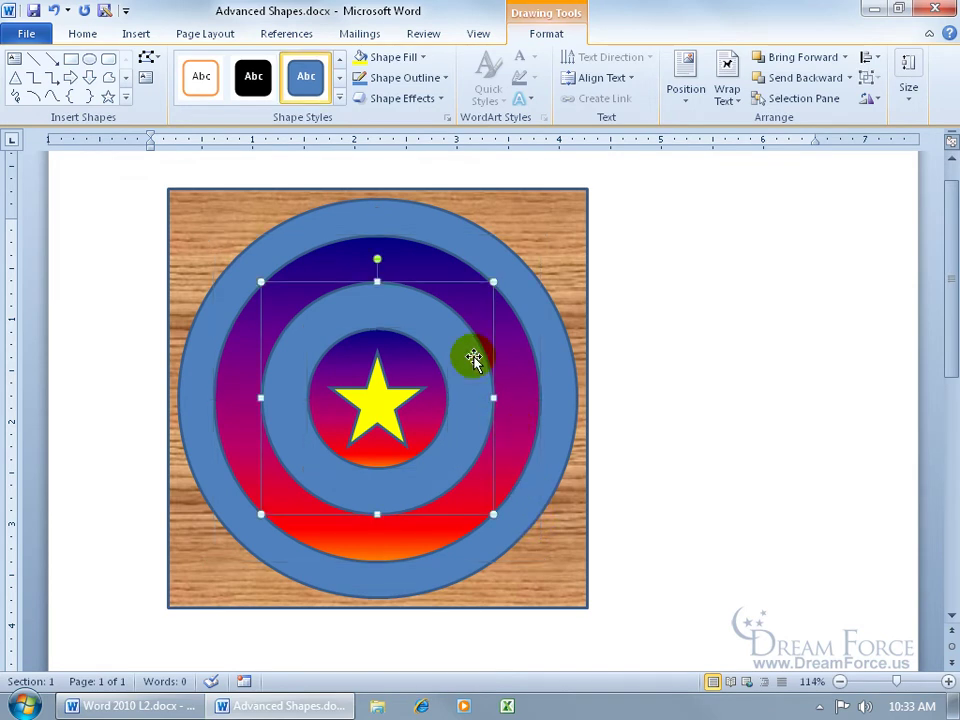
shift+click(460, 228)
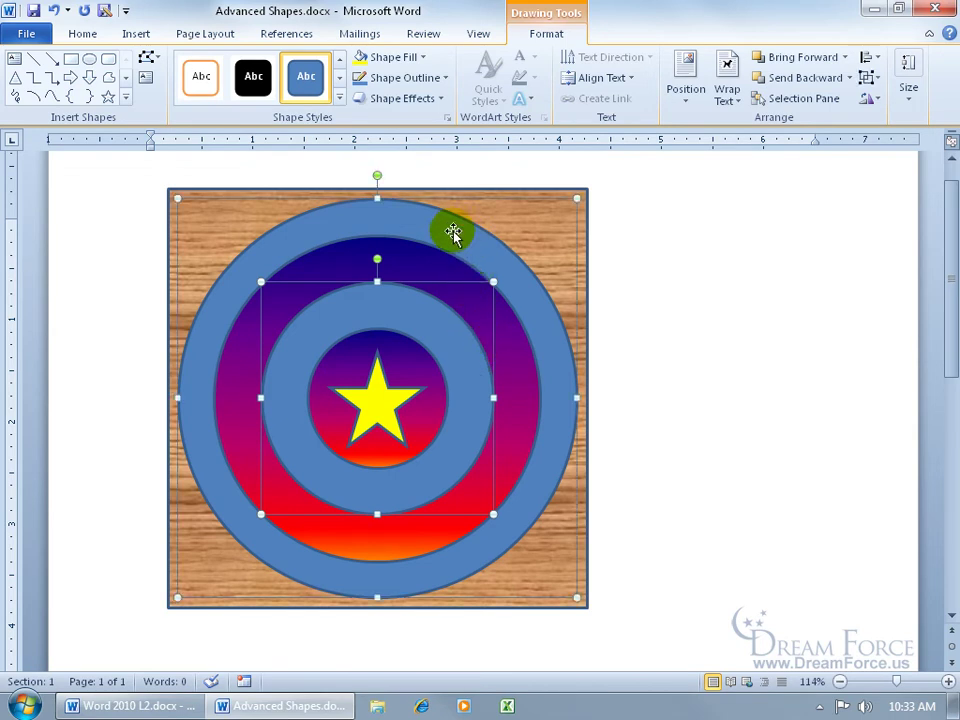
right_click(453, 232)
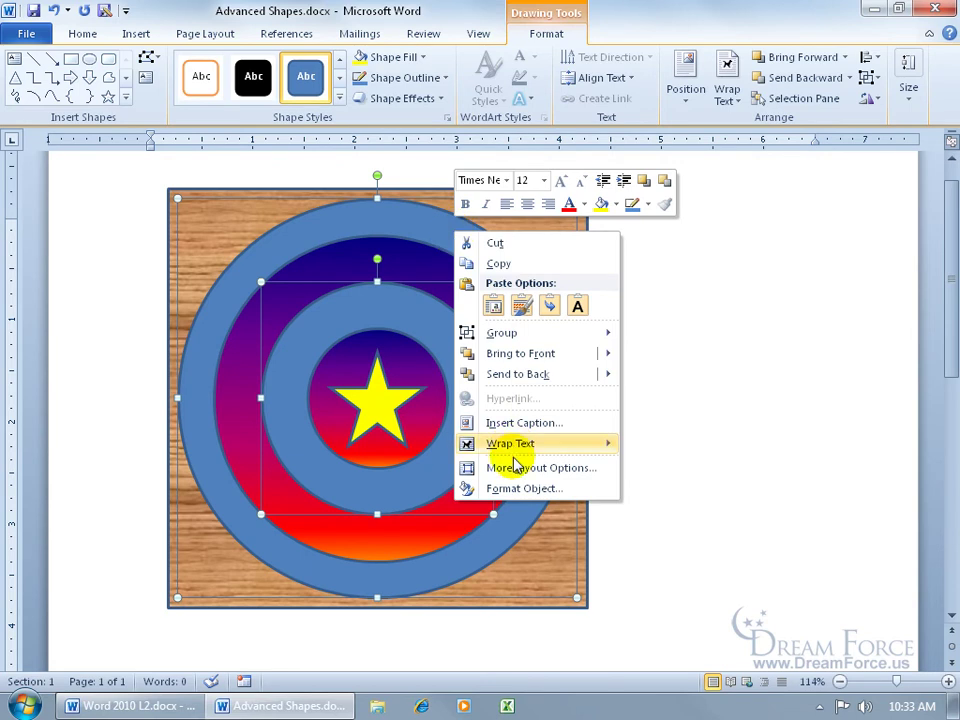
click(518, 489)
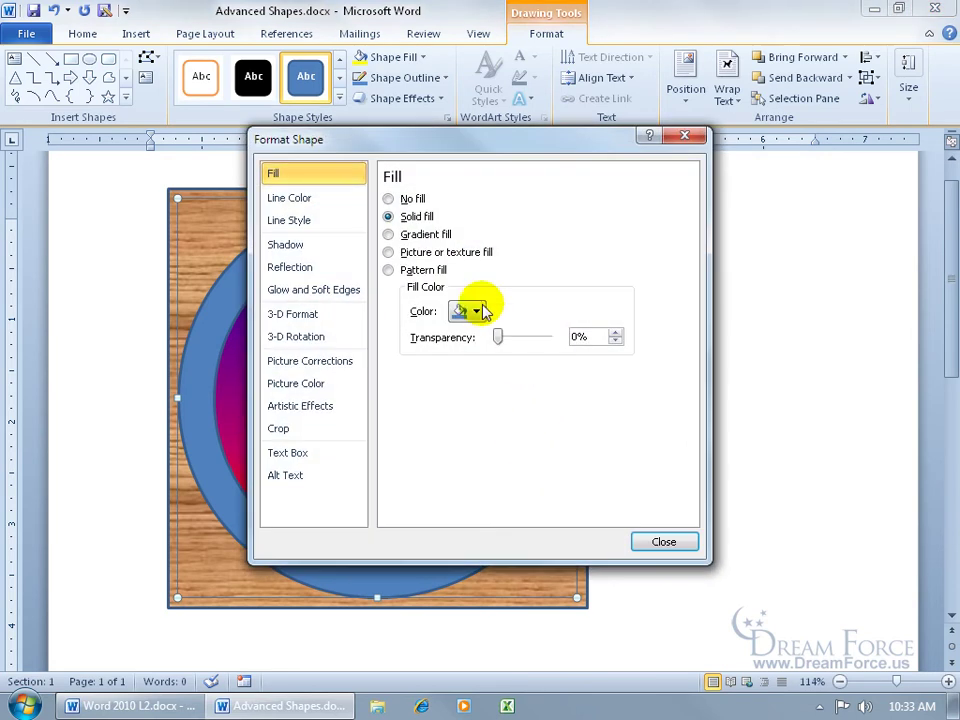
click(389, 235)
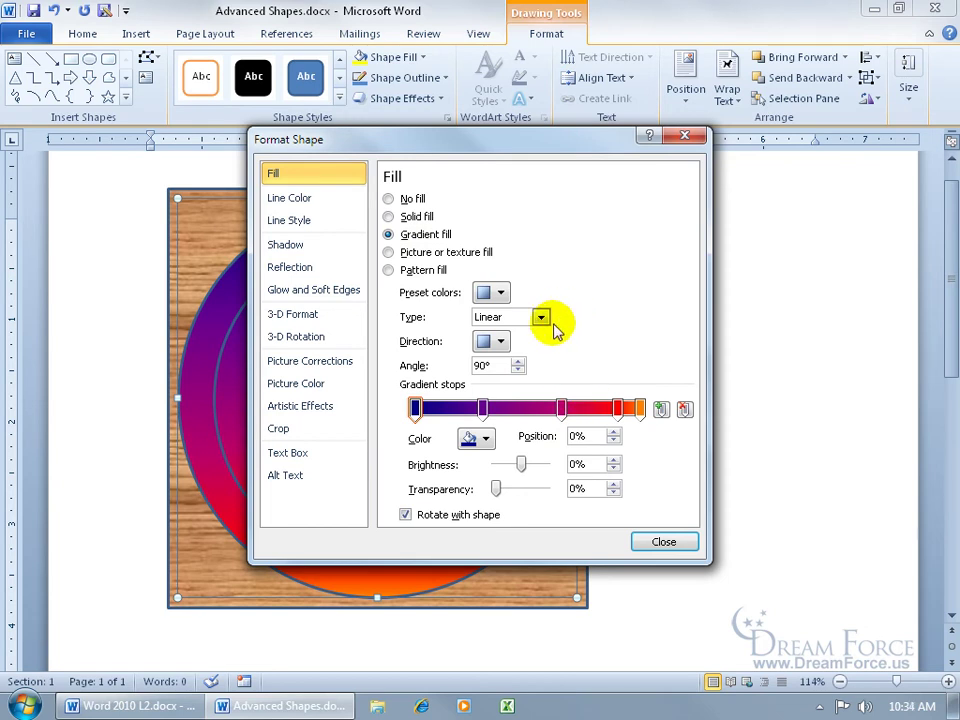
click(500, 342)
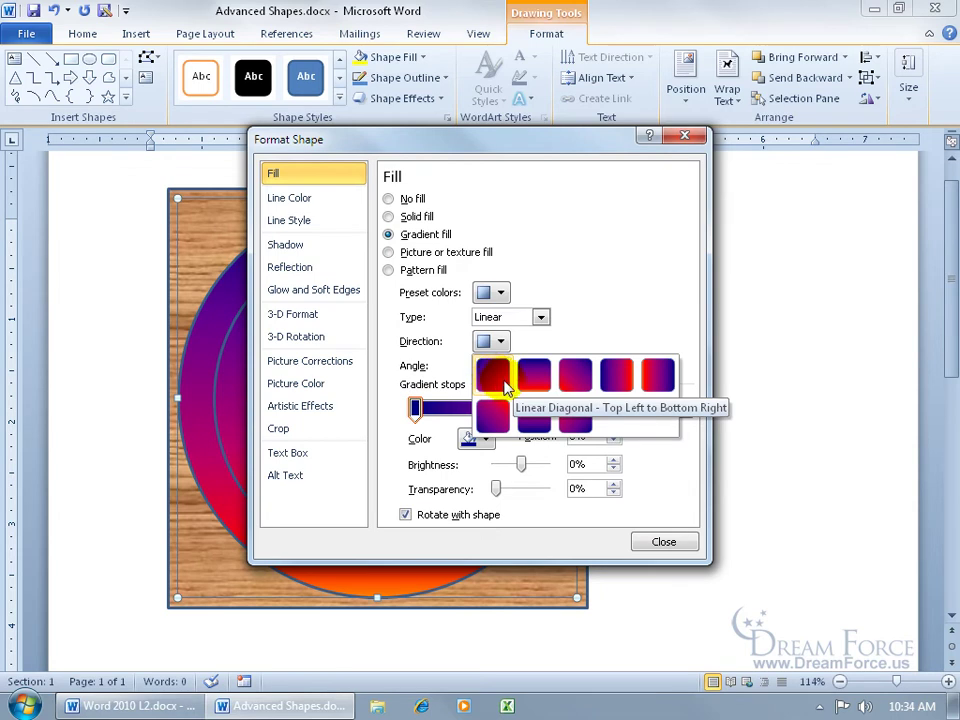
click(491, 372)
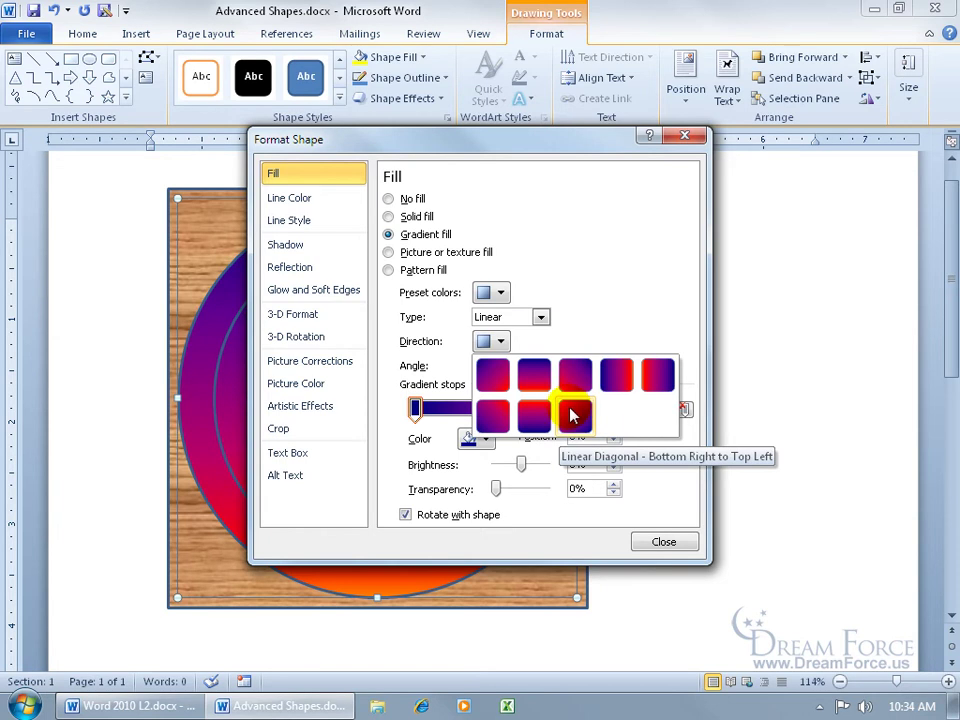
click(573, 416)
click(668, 537)
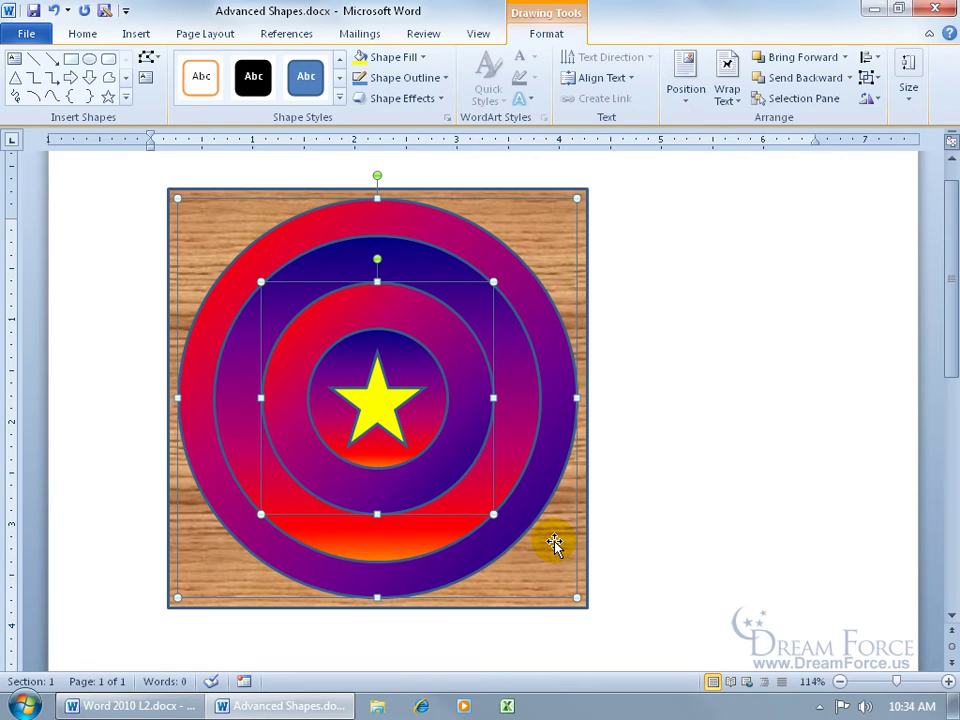
click(640, 437)
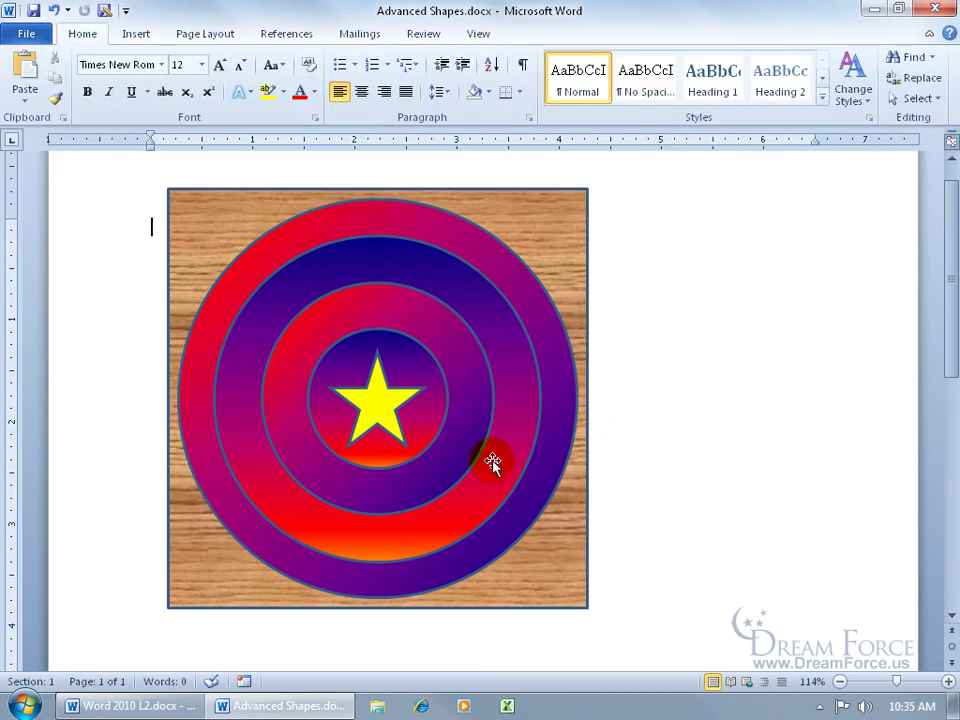
- Fill the middle and outer rings with pale light blue
click(492, 462)
shift+click(553, 474)
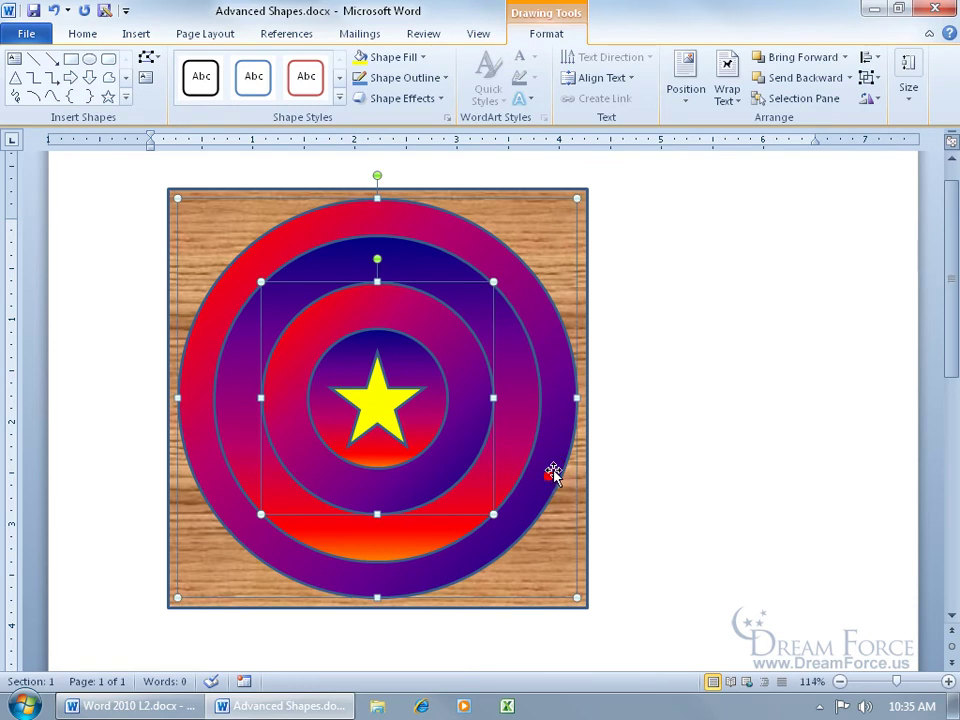
click(420, 59)
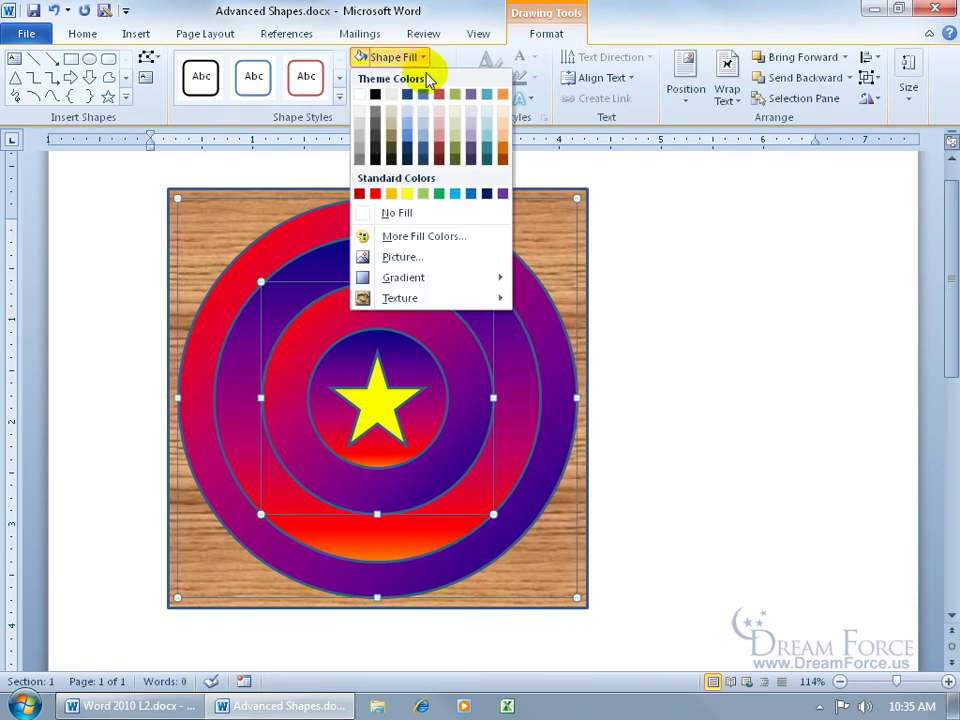
click(423, 114)
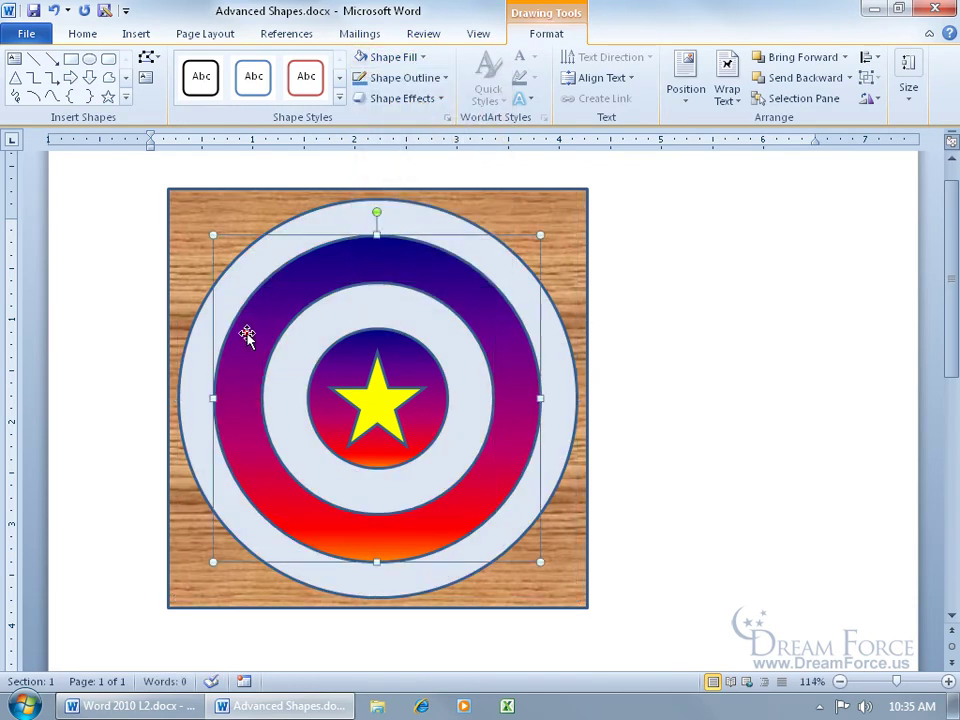
- Fill the gradient ring and centre circle with pale pink
shift+click(338, 368)
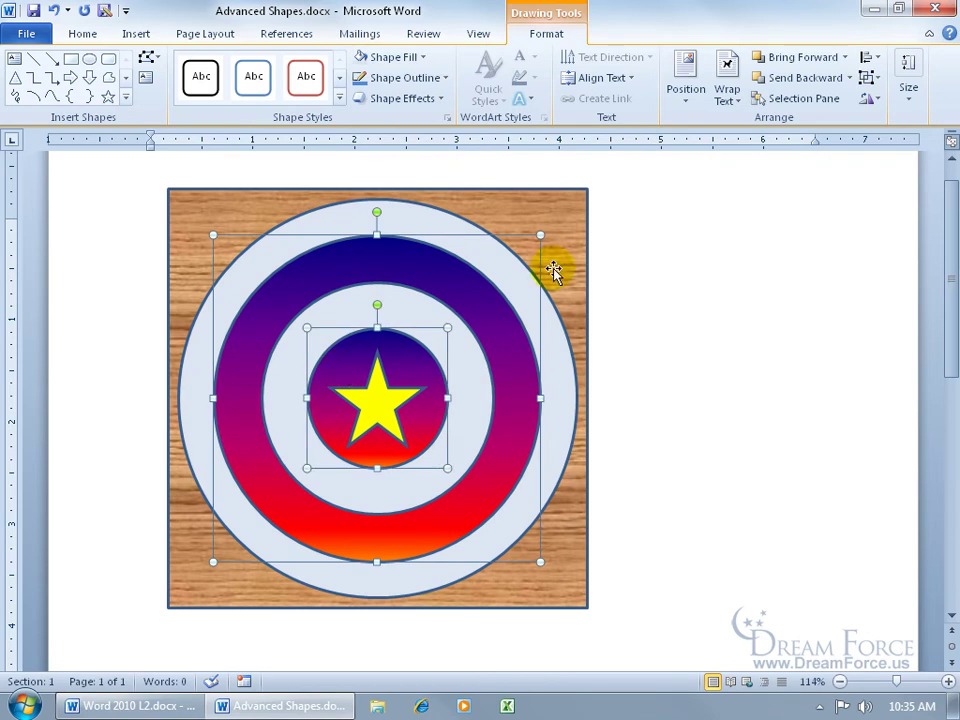
click(416, 57)
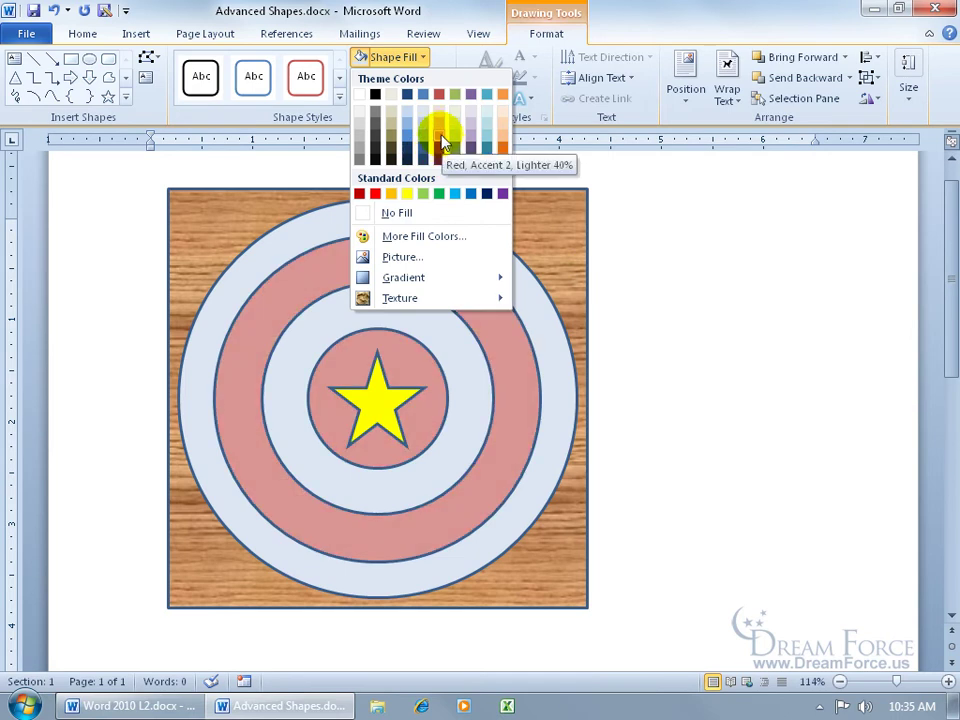
click(441, 130)
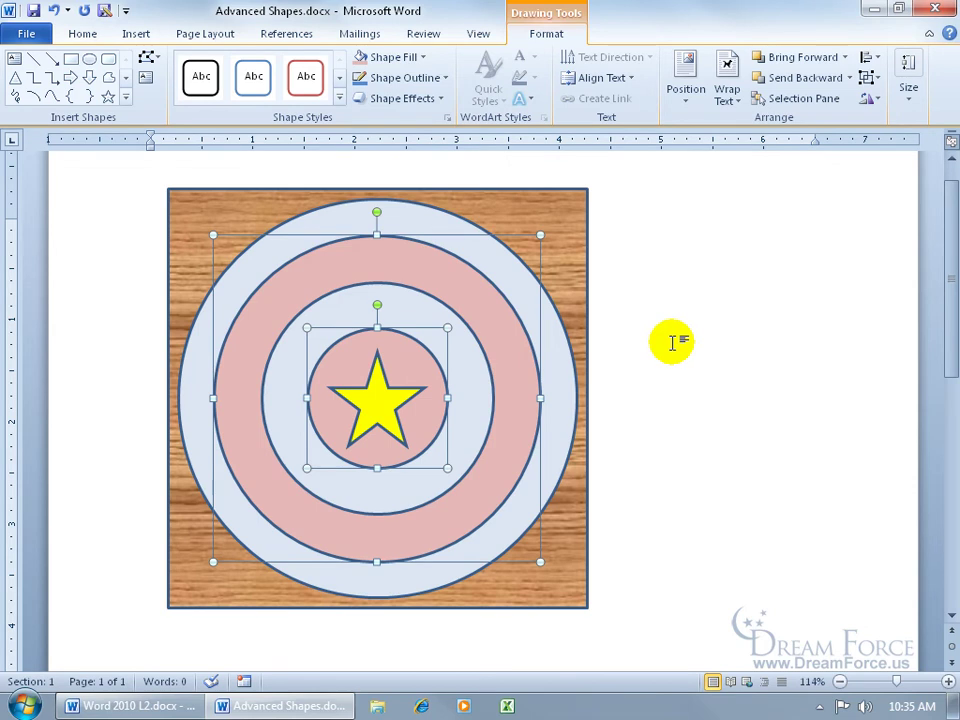
- Change the centre star's fill from yellow to light olive green
click(375, 400)
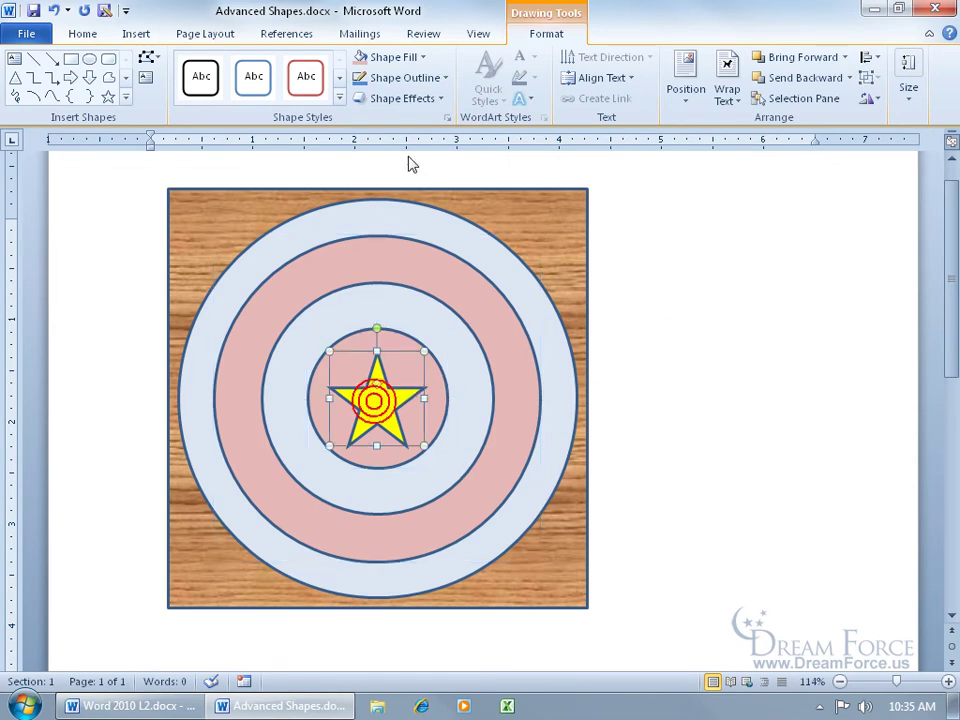
click(422, 58)
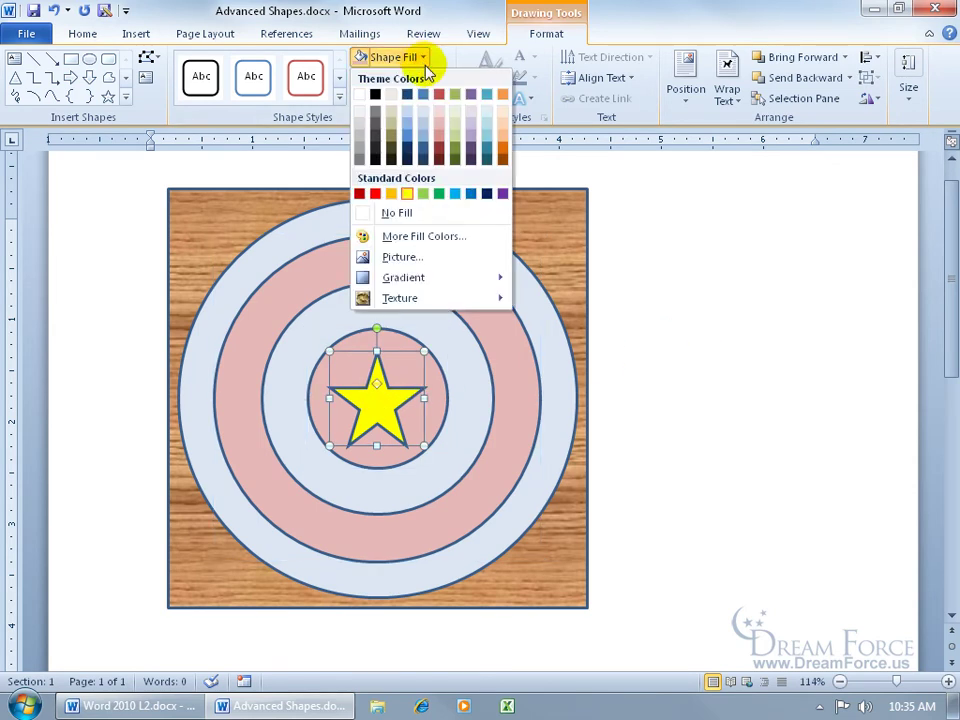
click(455, 137)
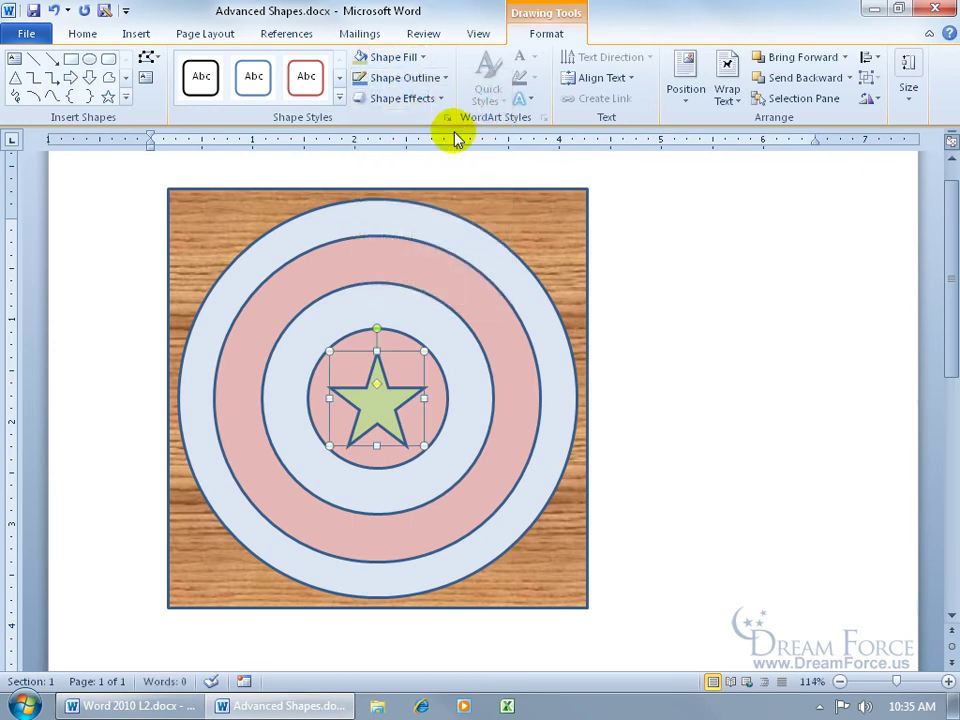
click(634, 328)
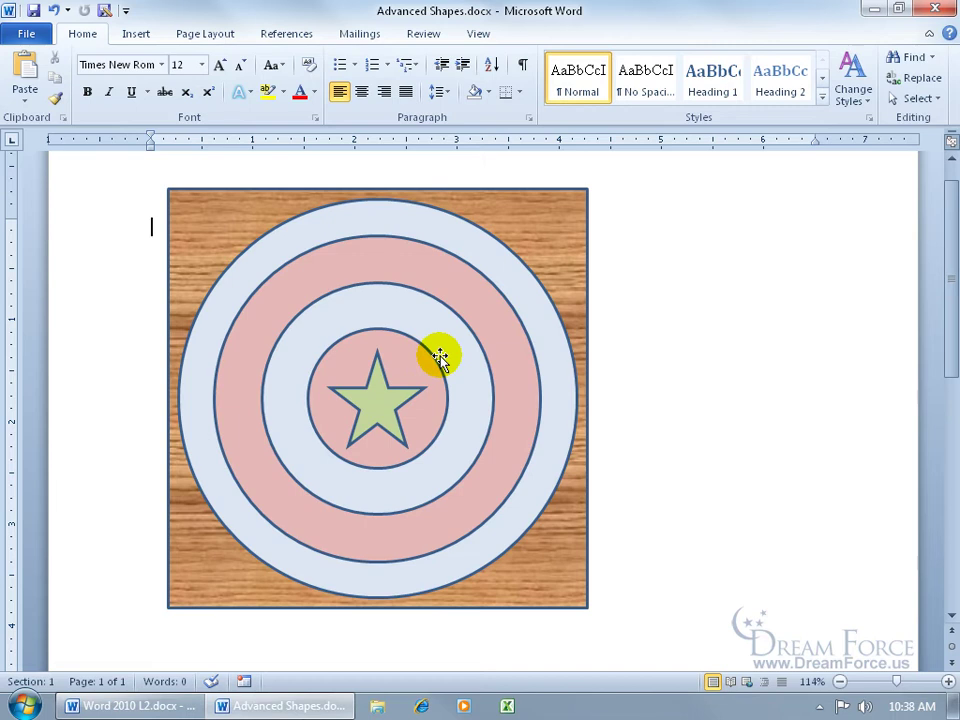
- Draw an Arrow shape from the star's centre up-right past the target's upper right edge
click(223, 208)
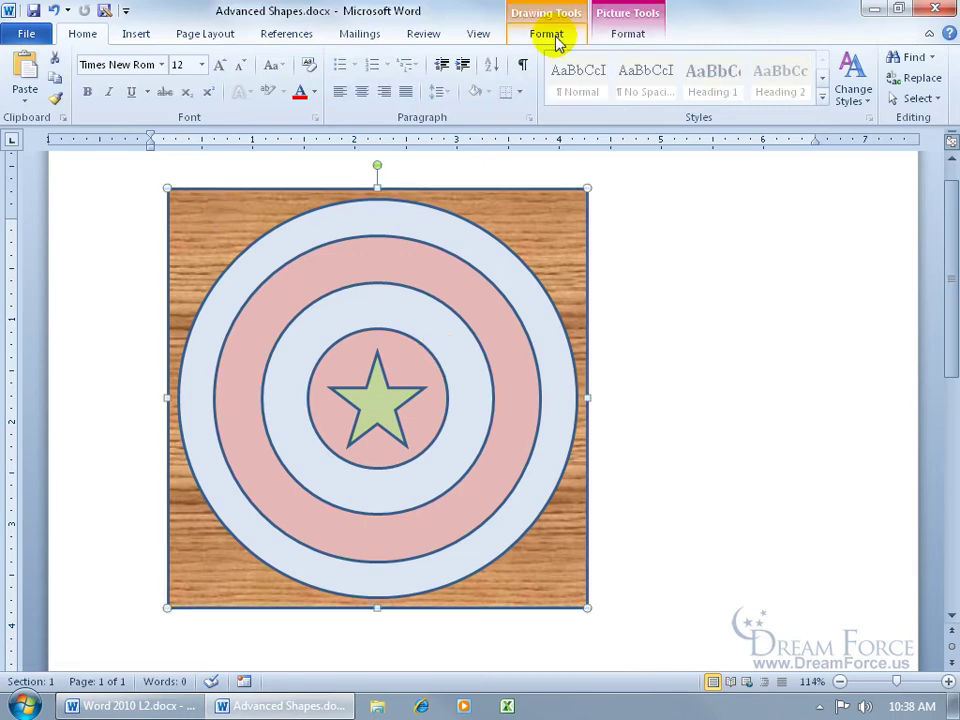
click(137, 34)
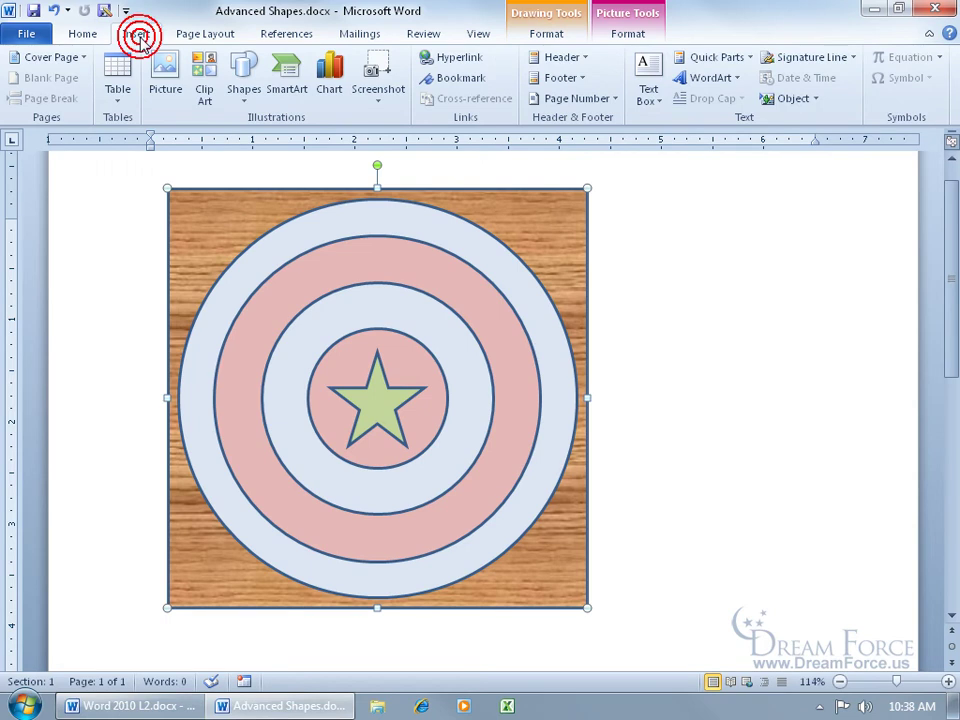
click(242, 88)
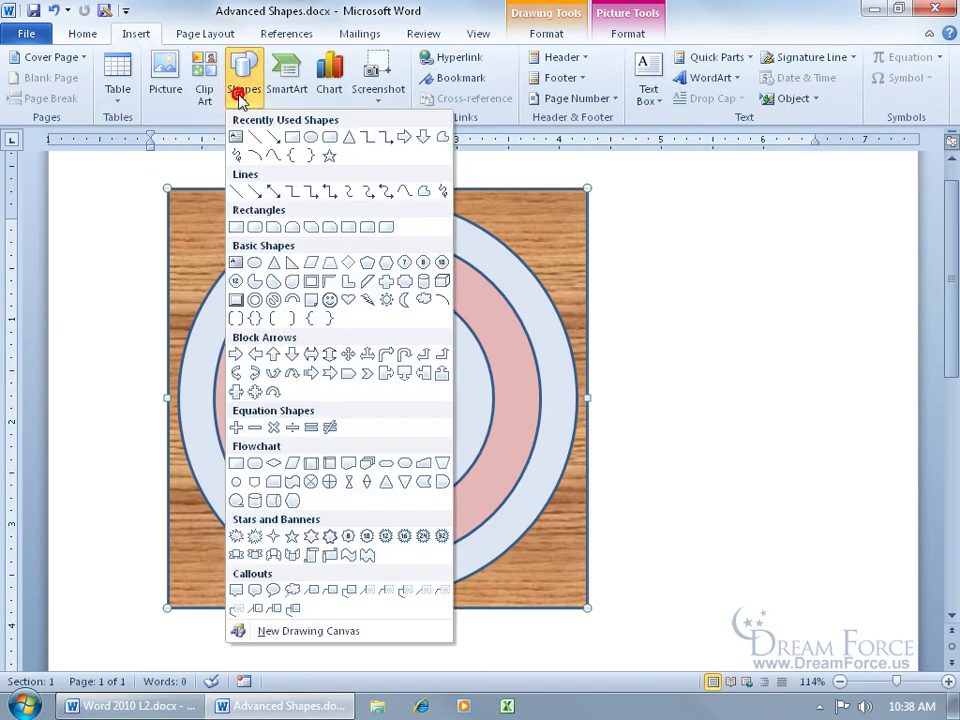
click(272, 136)
mouse_move(399, 365)
mouse_down()
mouse_move(673, 313)
mouse_move(753, 283)
mouse_up()
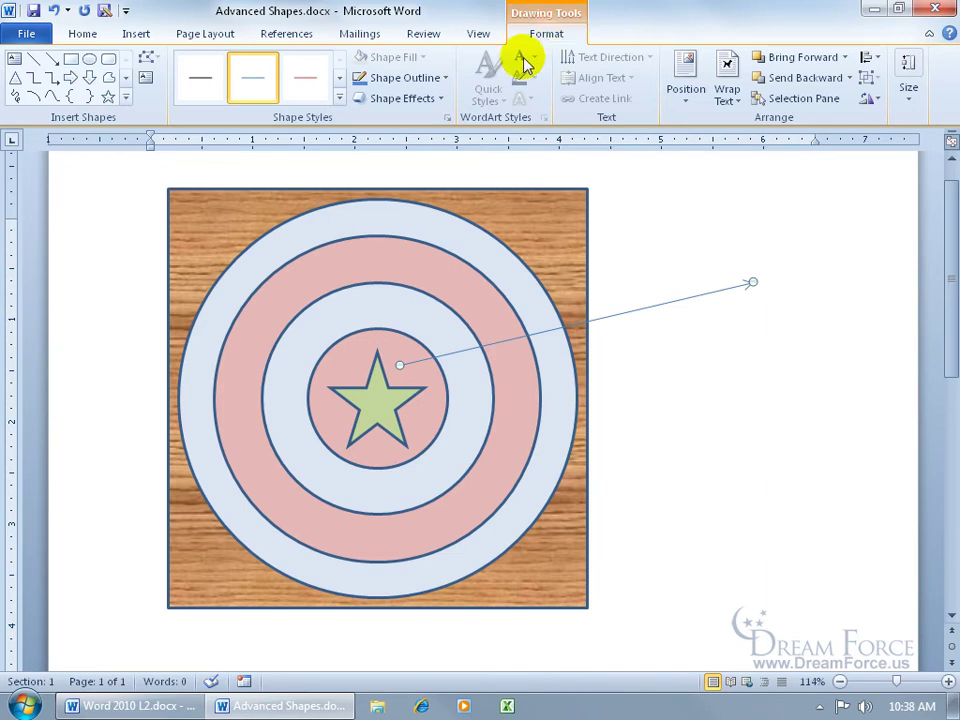
click(443, 80)
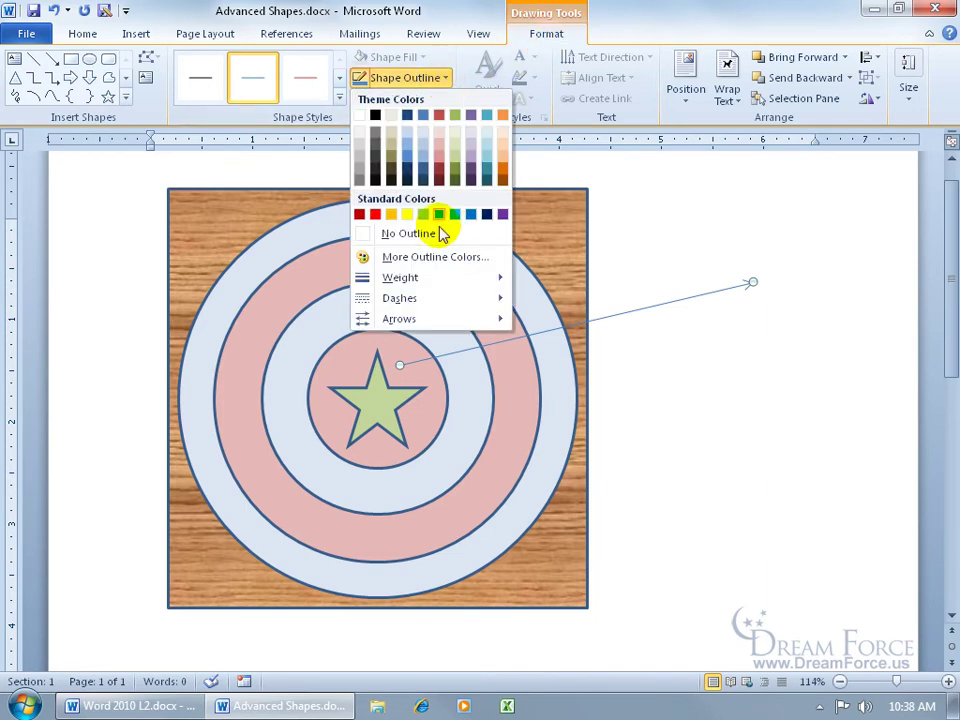
- Give the line Arrow Style 6 with the head on the star end and 4½ pt weight
mouse_move(435, 320)
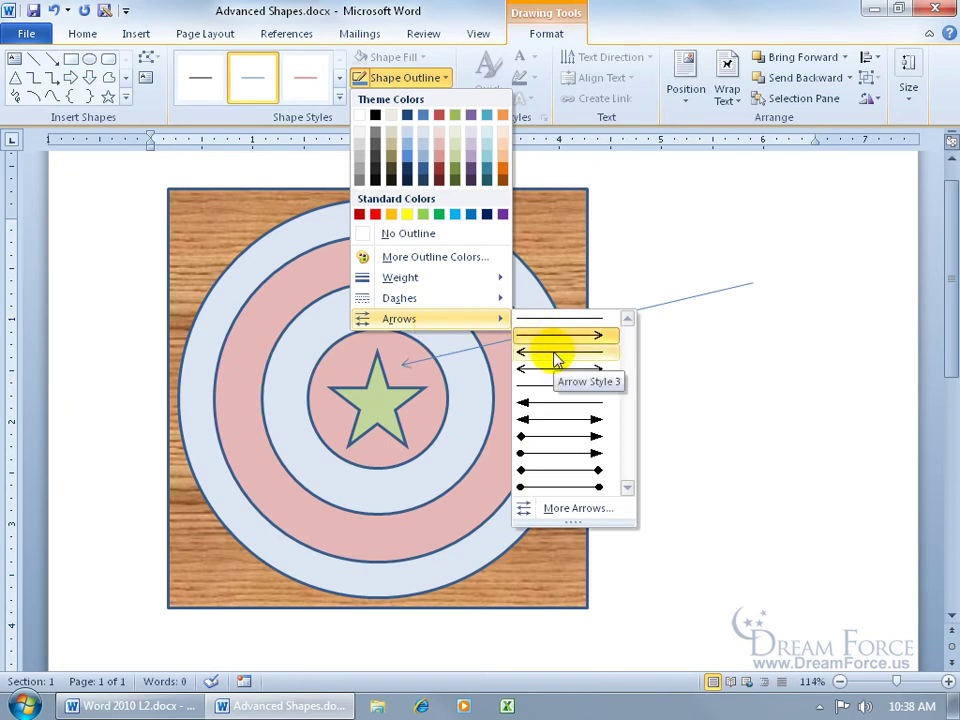
click(555, 404)
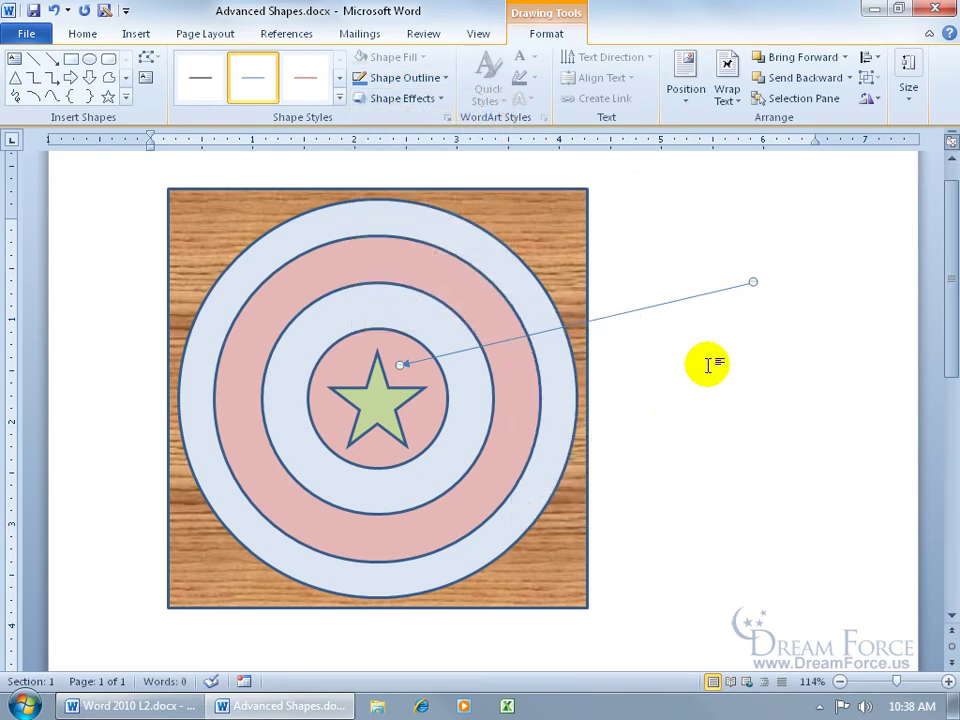
click(446, 80)
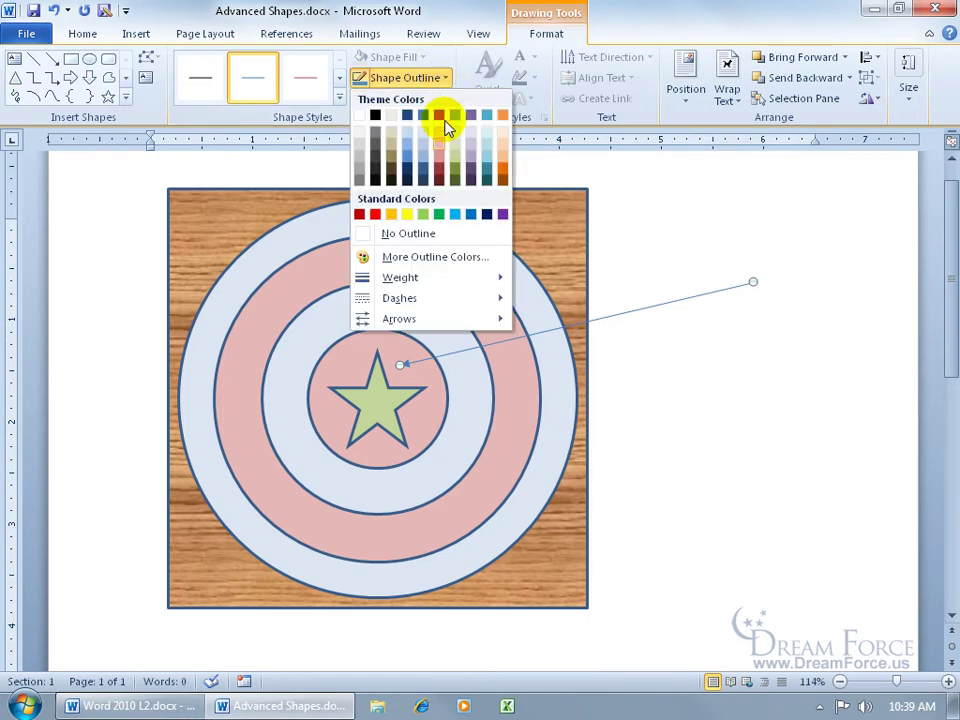
mouse_move(439, 279)
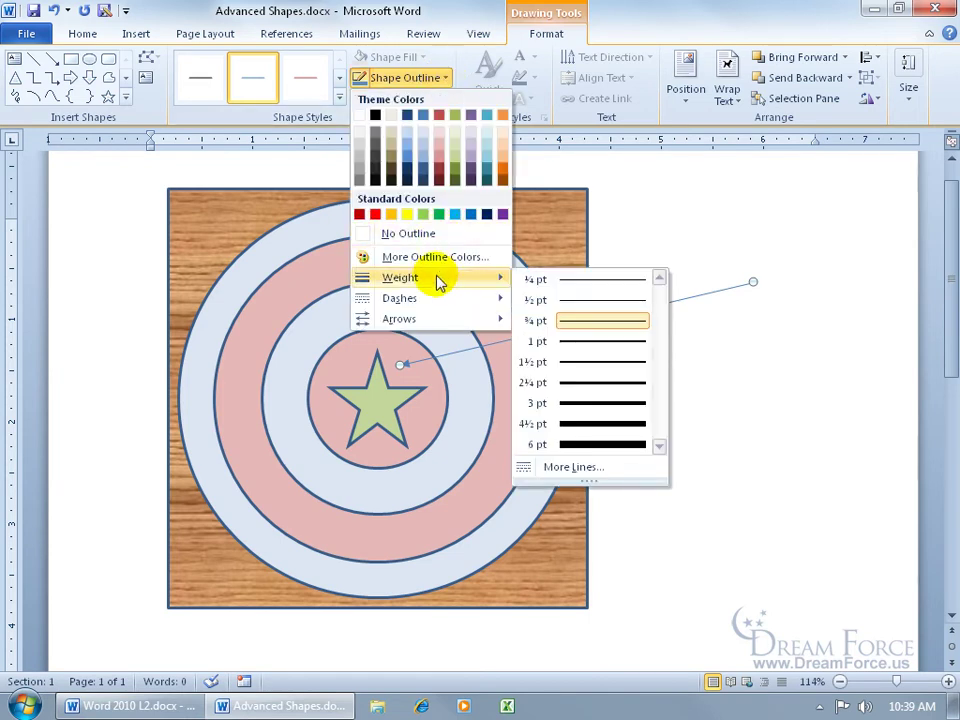
click(590, 428)
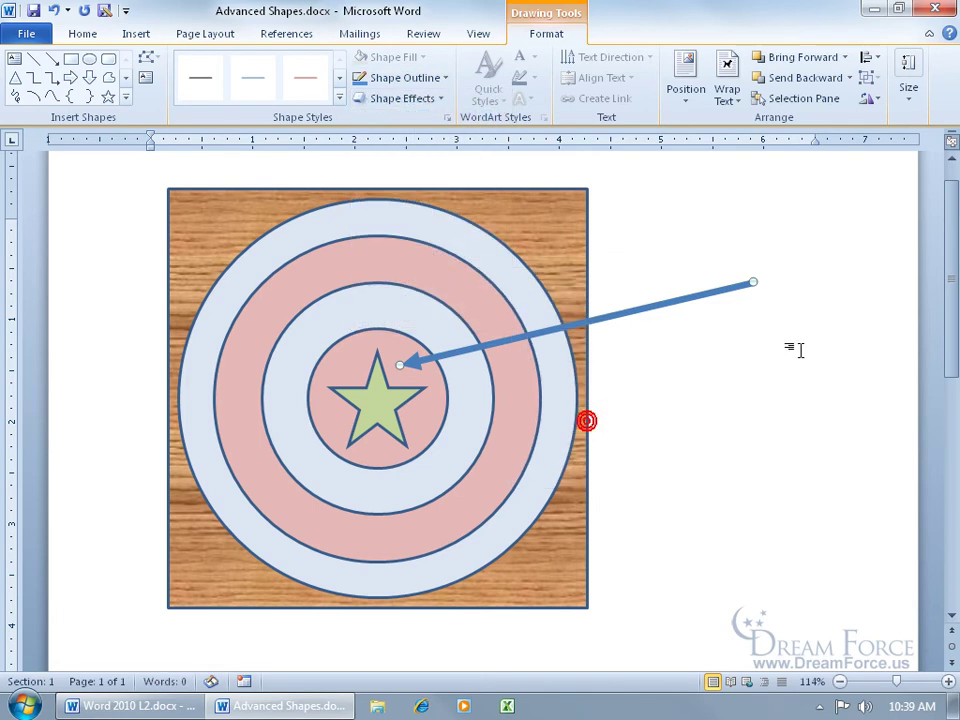
- Move the arrowhead into the star's centre and shorten the outer end to just past the edge
drag(402, 364, 400, 366)
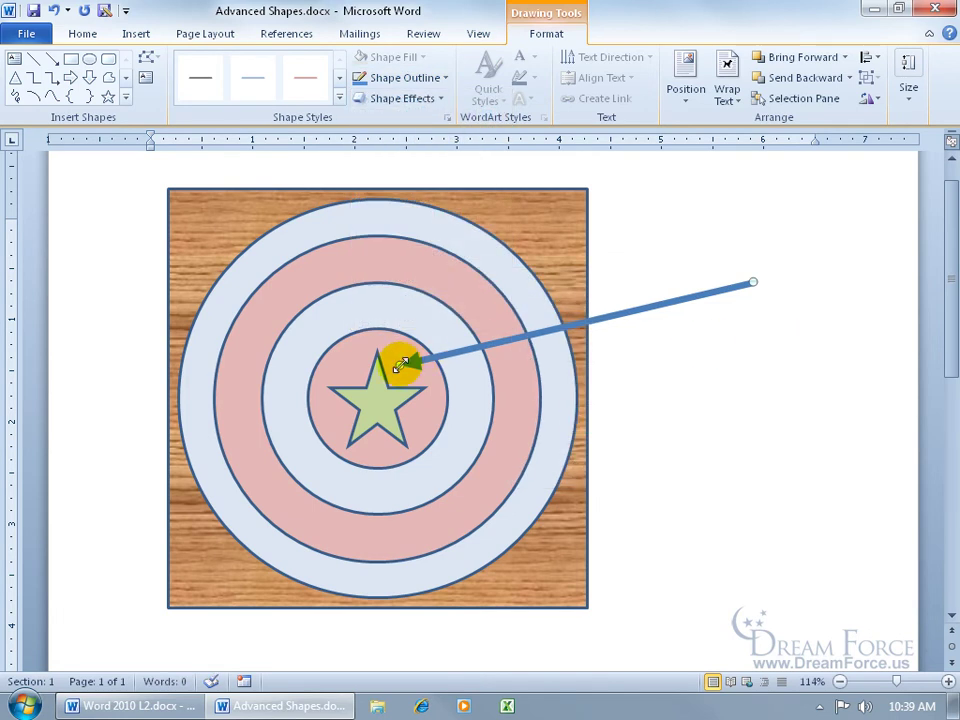
drag(400, 366, 375, 402)
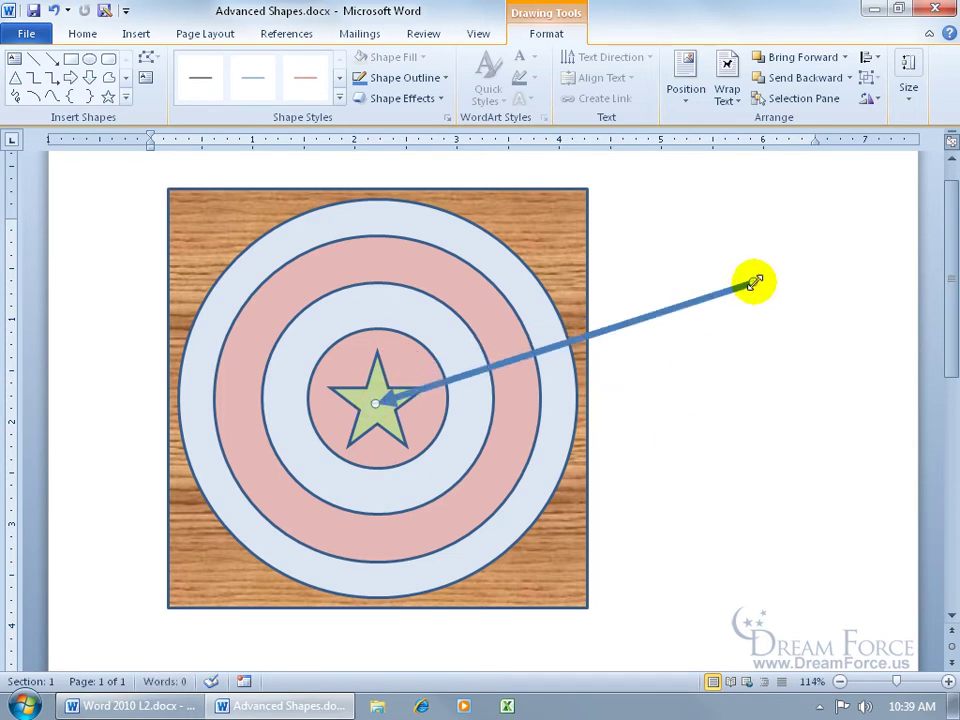
drag(754, 283, 635, 283)
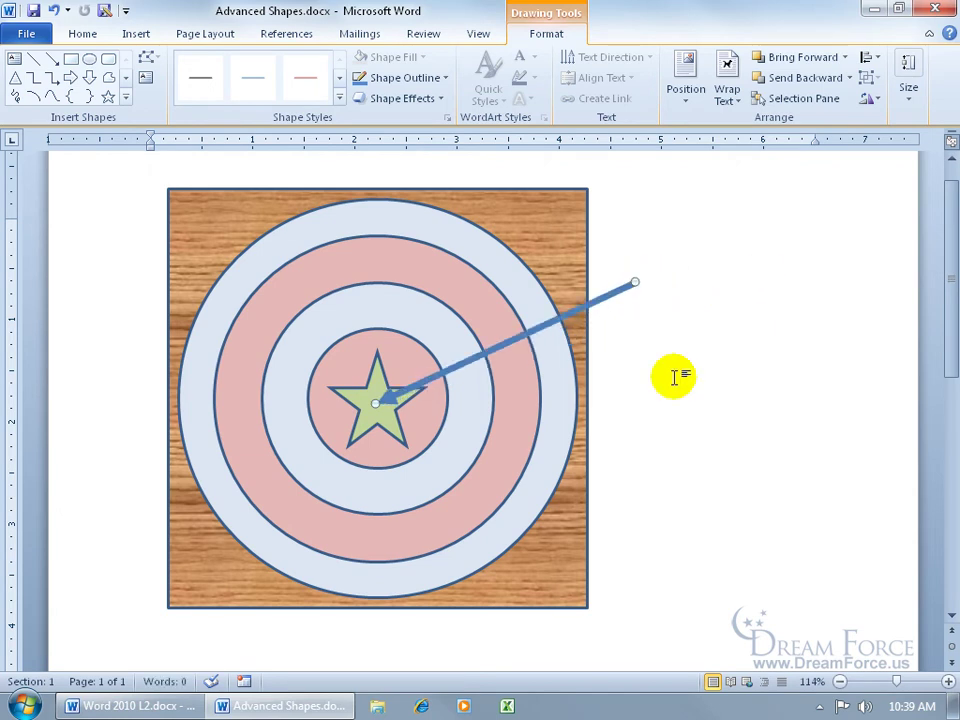
- Colour the arrow outline Orange, Accent 6, Lighter 40%
click(340, 99)
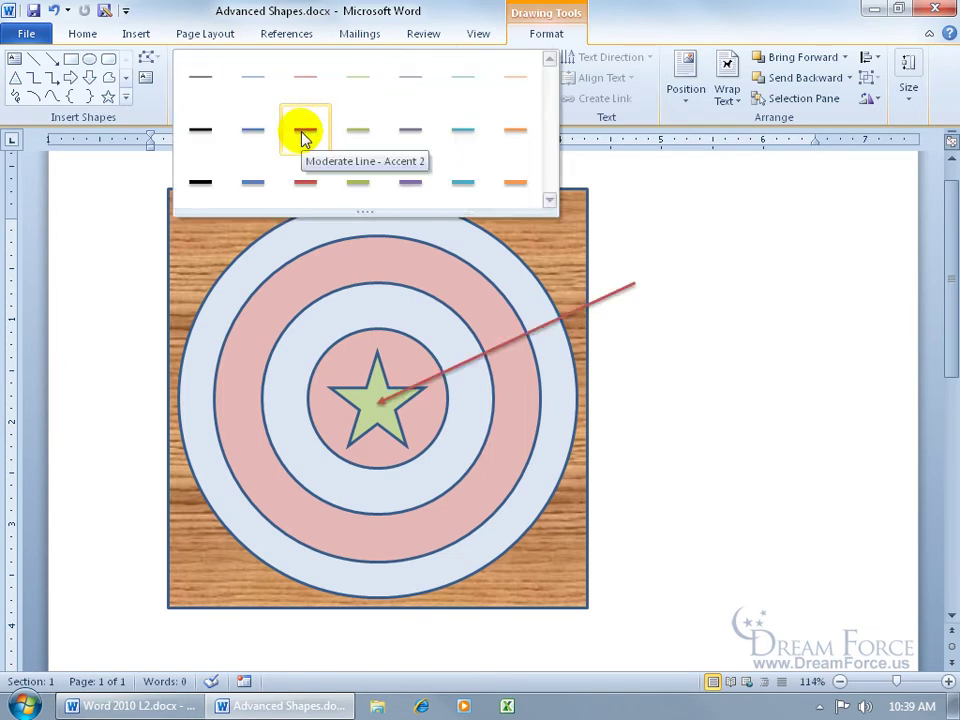
click(150, 111)
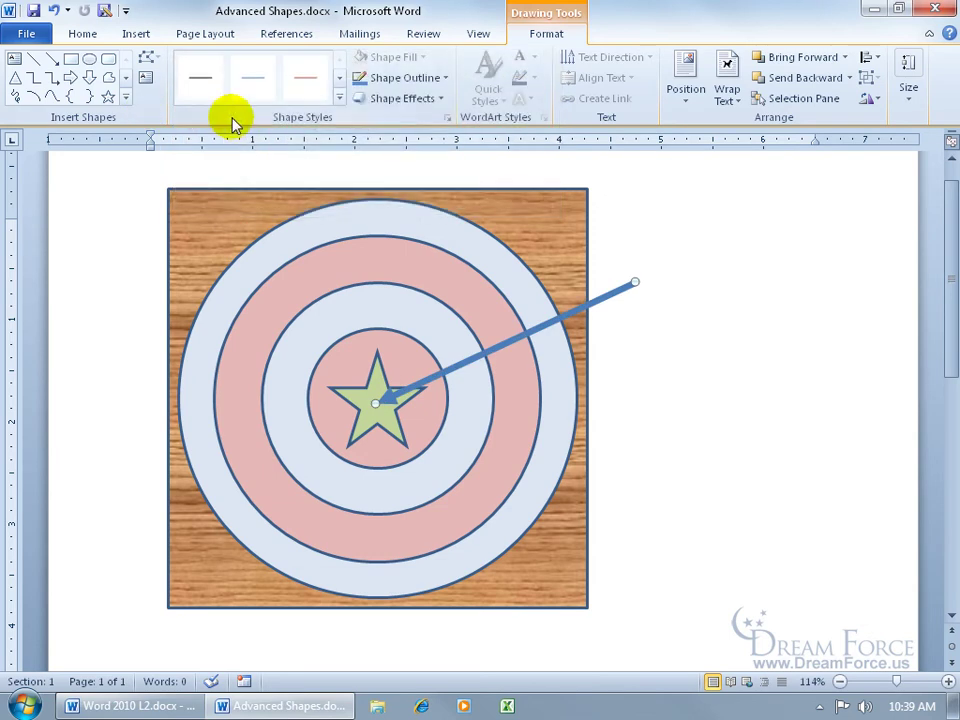
click(446, 79)
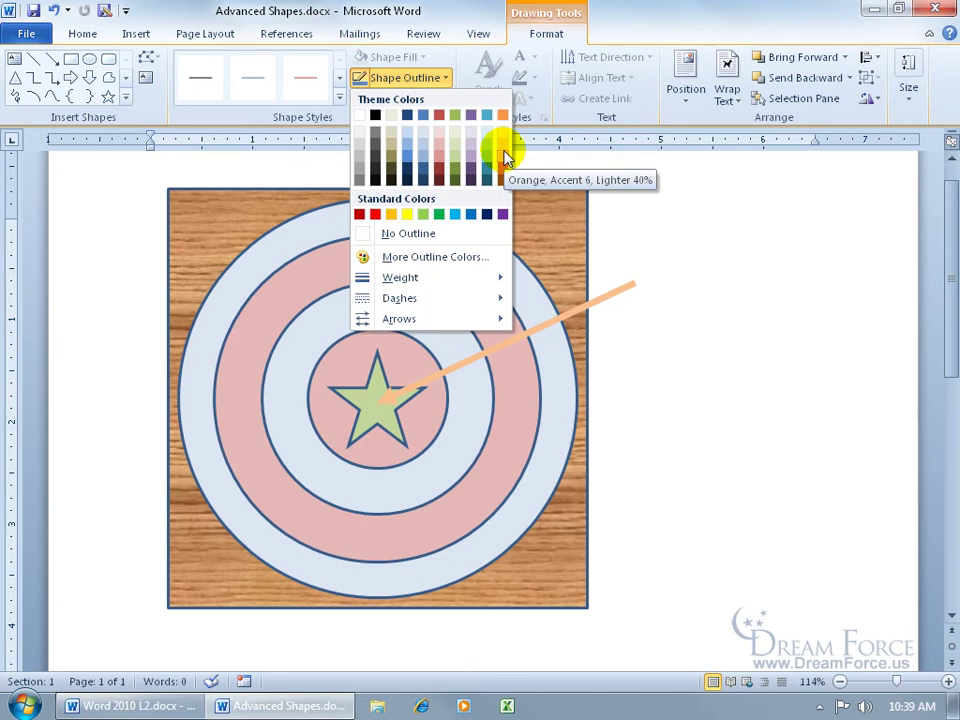
click(505, 158)
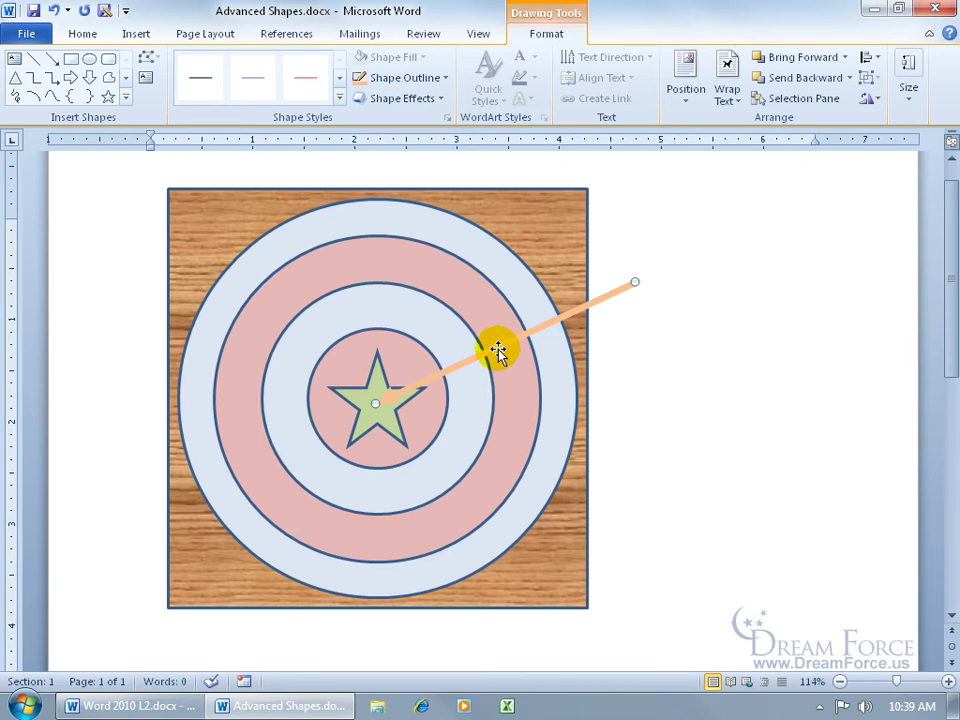
- Duplicate the arrow with Ctrl+D and reposition the copy to point at the star from the lower right
key(ctrl+d)
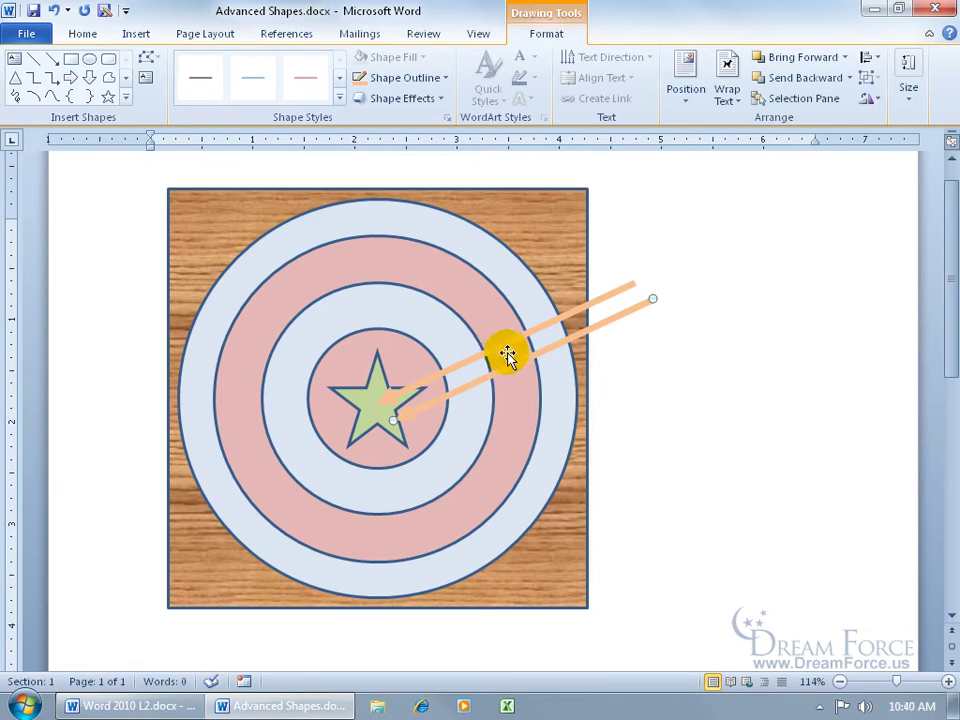
drag(655, 296, 681, 535)
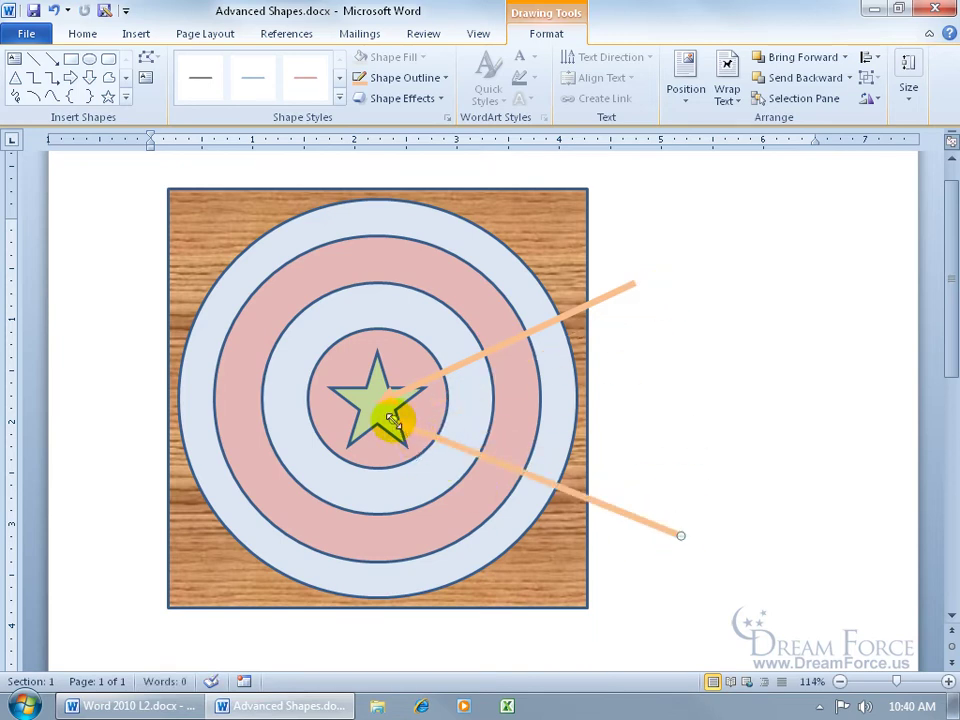
drag(393, 418, 446, 455)
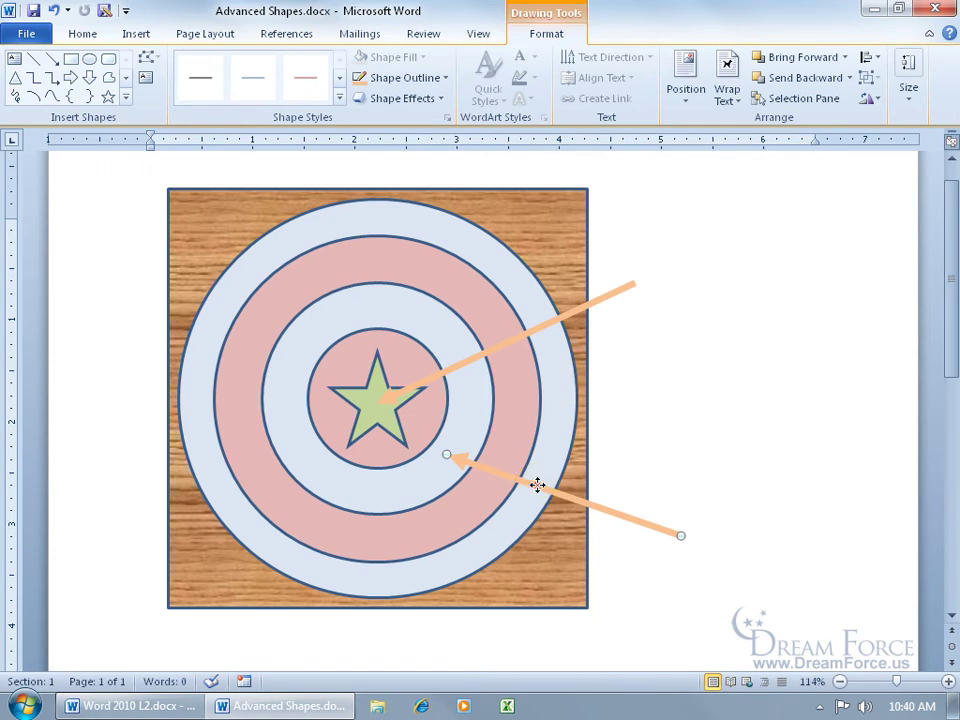
drag(537, 485, 500, 464)
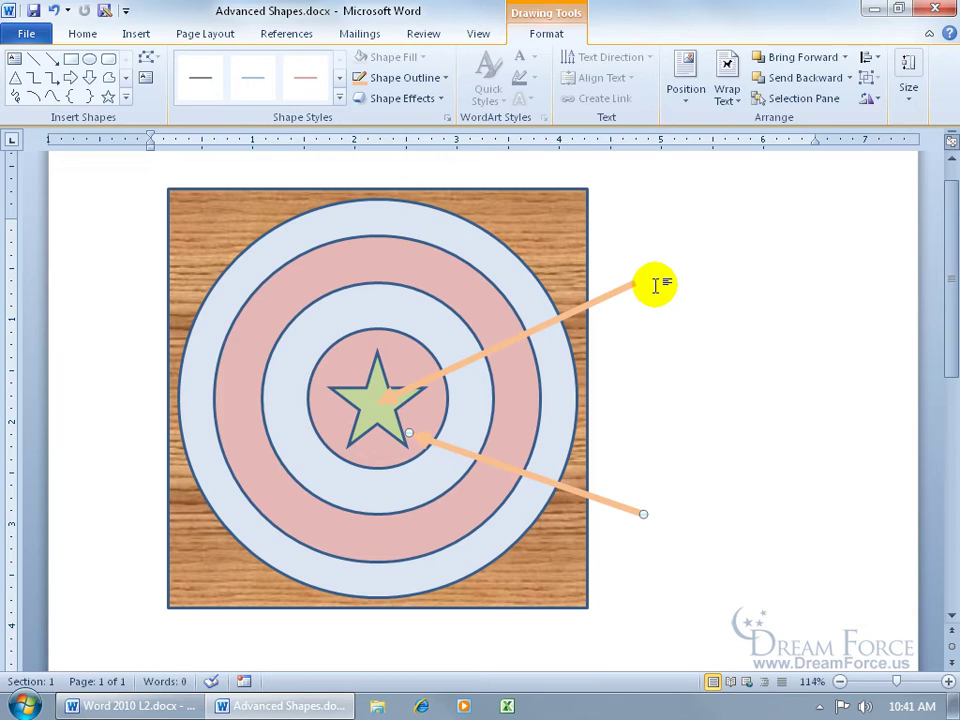
- Choose the Oval Callout shape from the full Shapes gallery
click(127, 97)
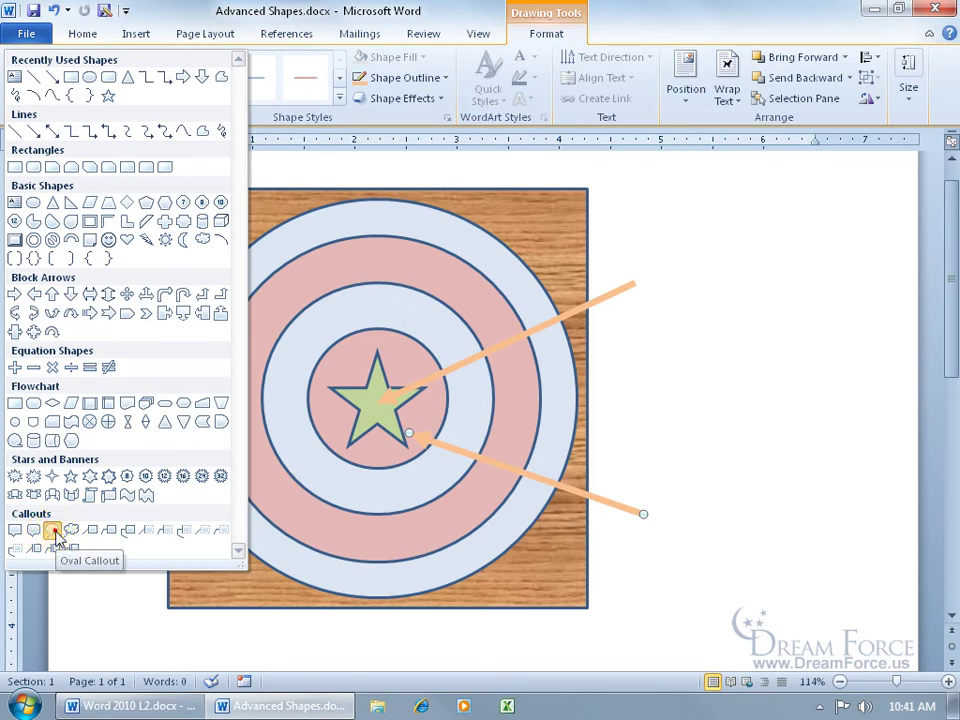
click(57, 538)
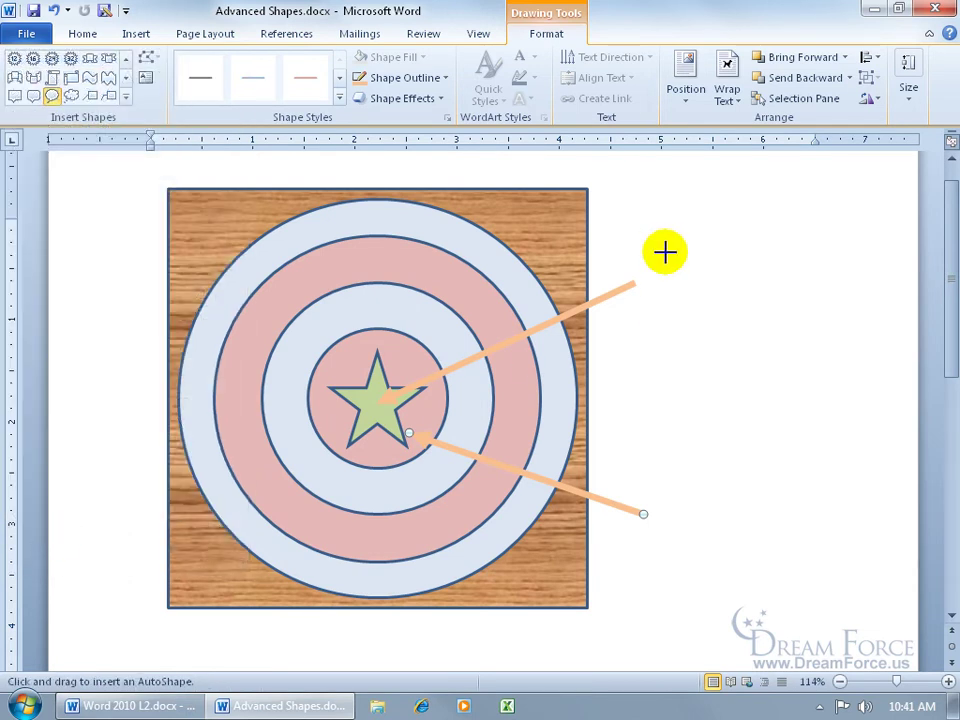
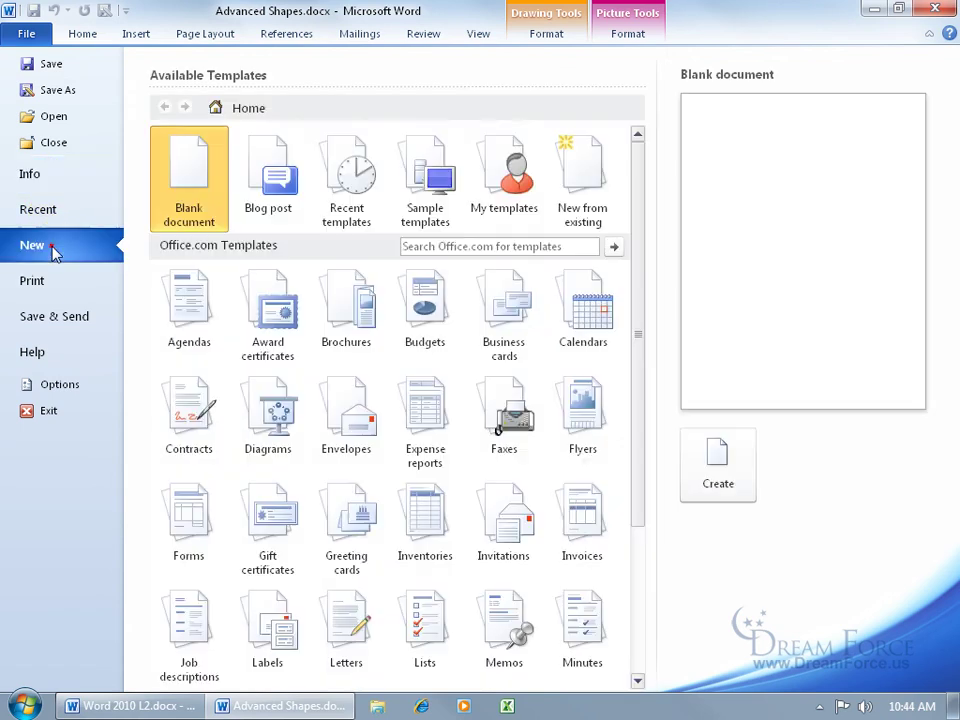
- Start a blank document and paste in the target picture with its Team A and Team B callouts
double_click(195, 177)
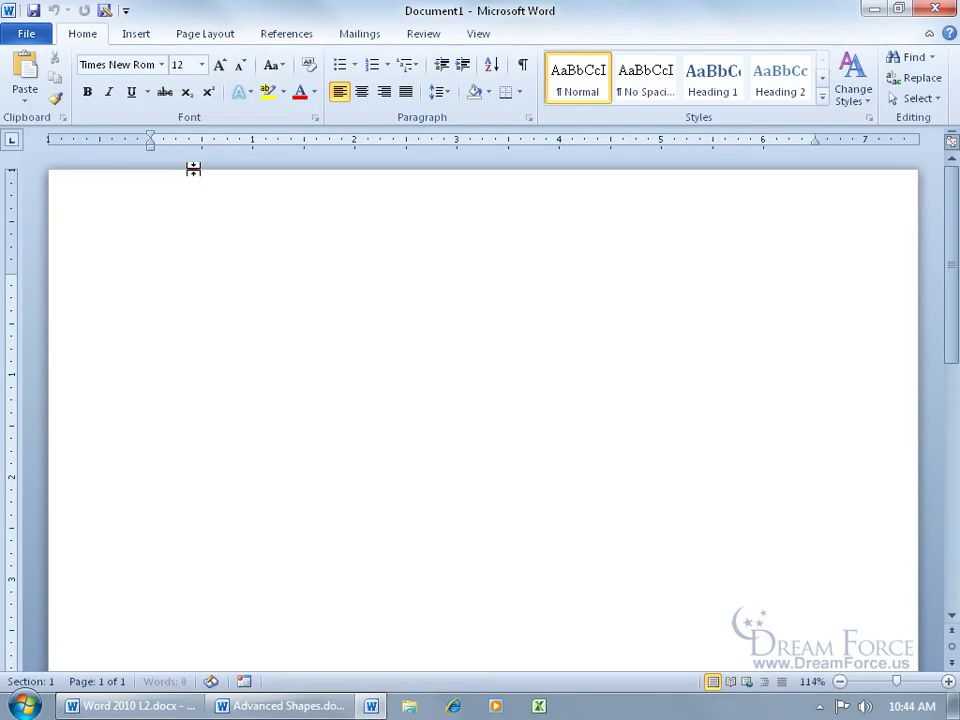
click(24, 71)
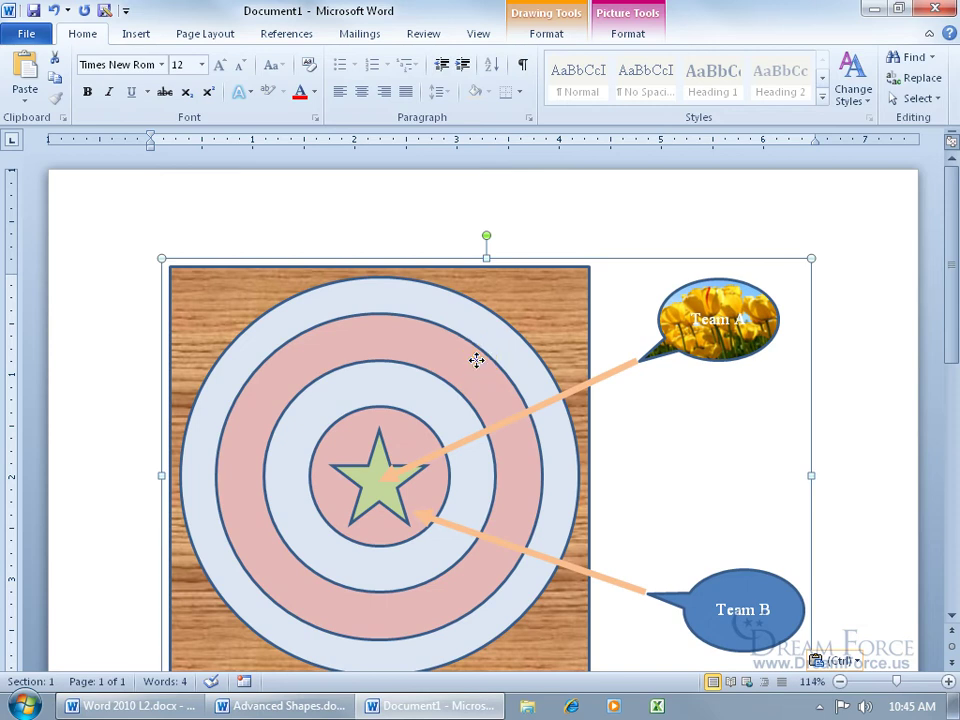
- Ungroup the target picture into separate shapes and select the pink ring circle
right_click(476, 362)
mouse_move(528, 470)
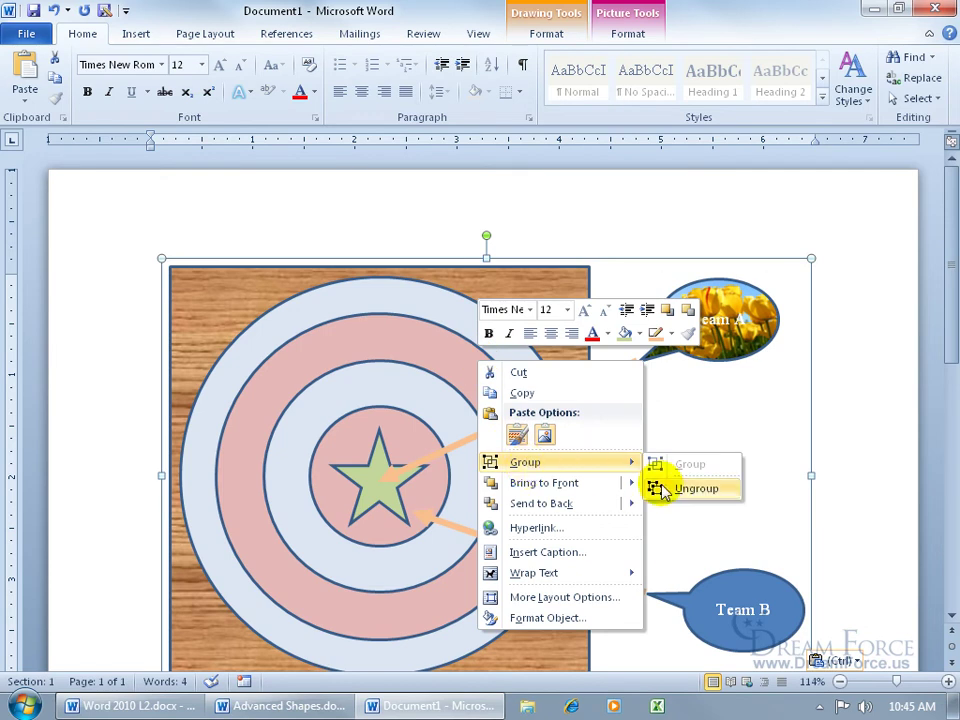
click(664, 488)
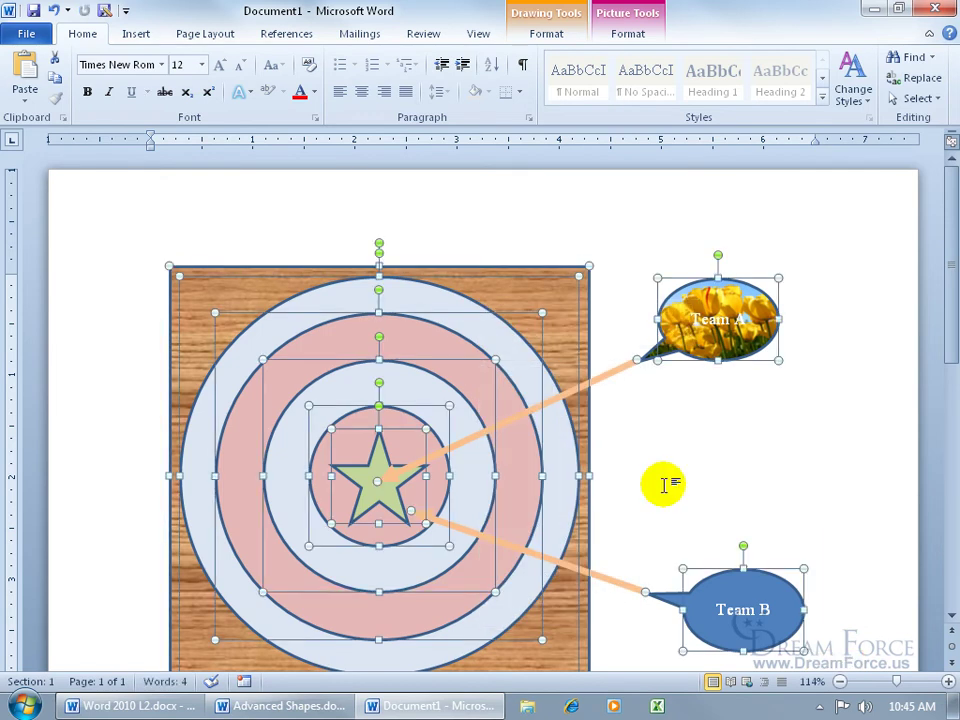
click(435, 255)
click(403, 339)
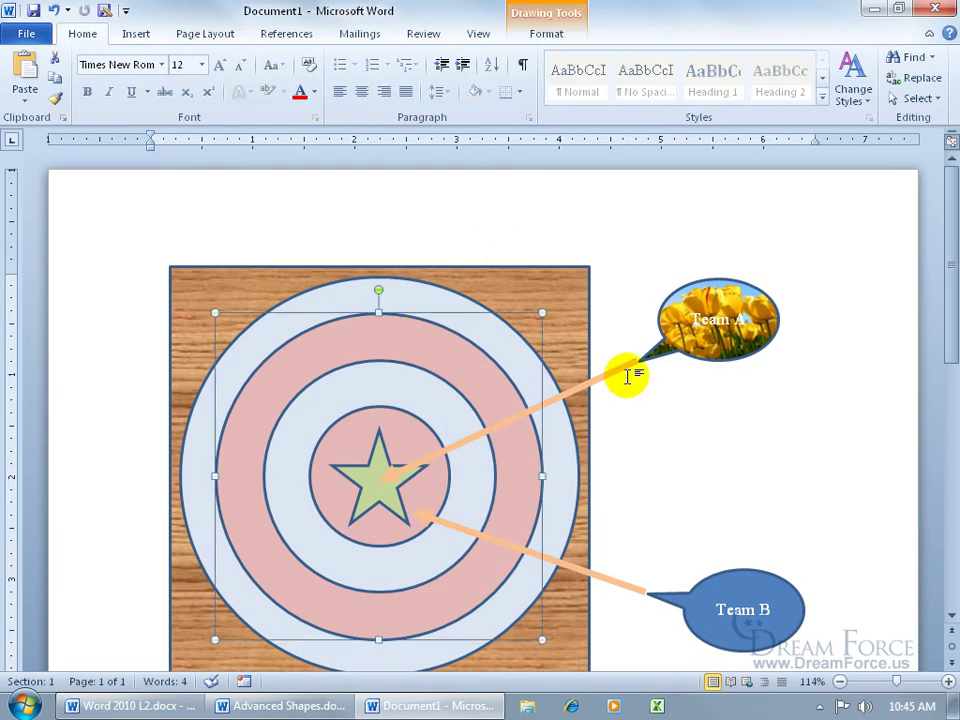
click(552, 36)
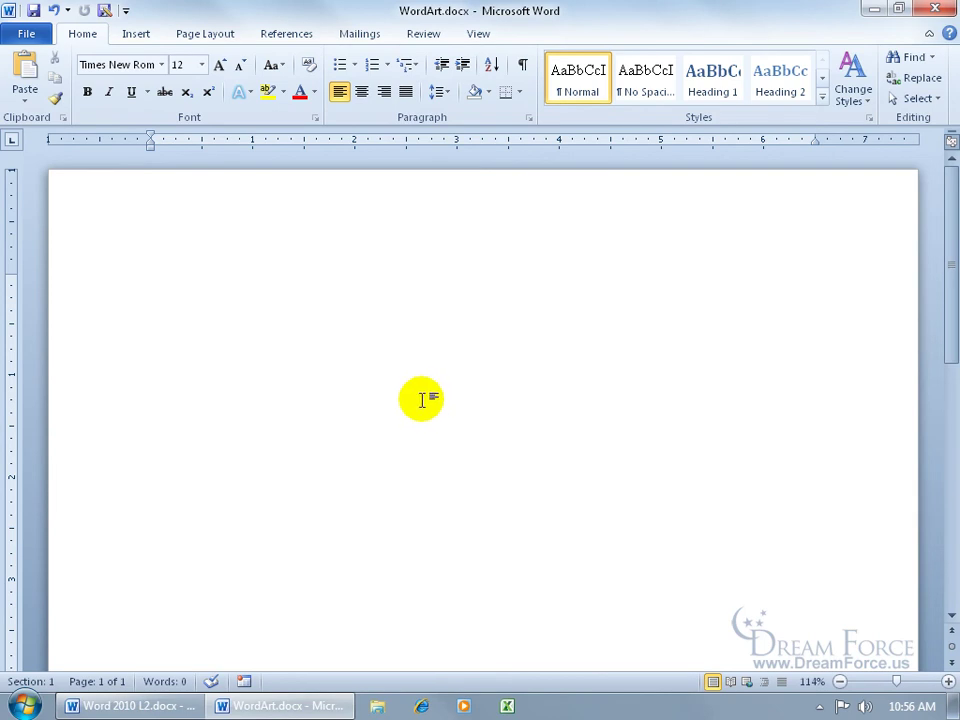
- Open the WordArt style gallery from the Insert tab's Text group
click(137, 36)
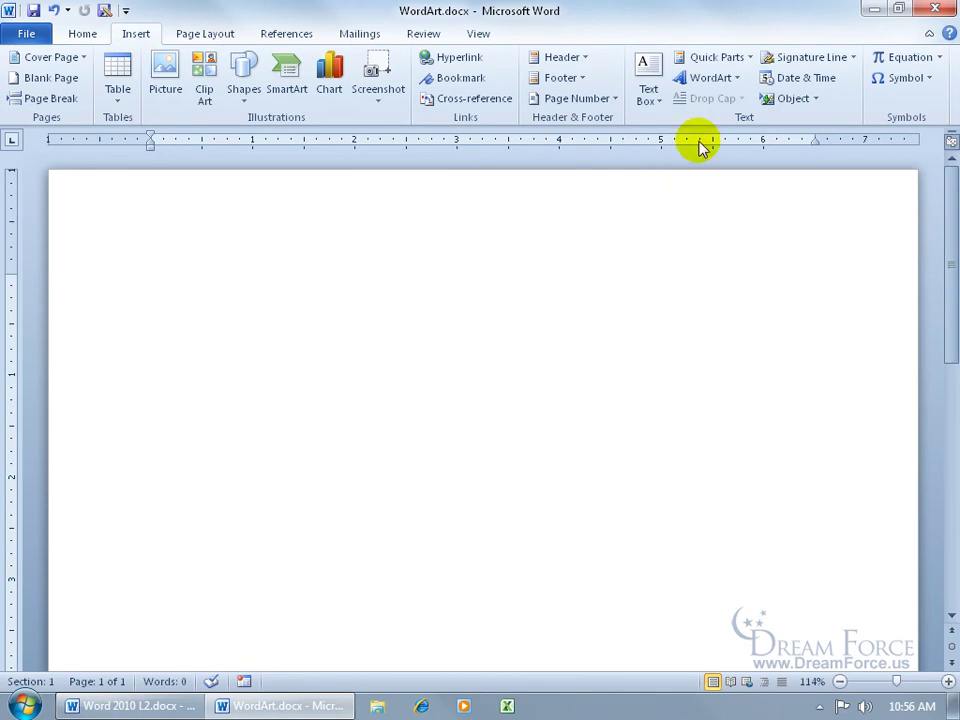
click(735, 80)
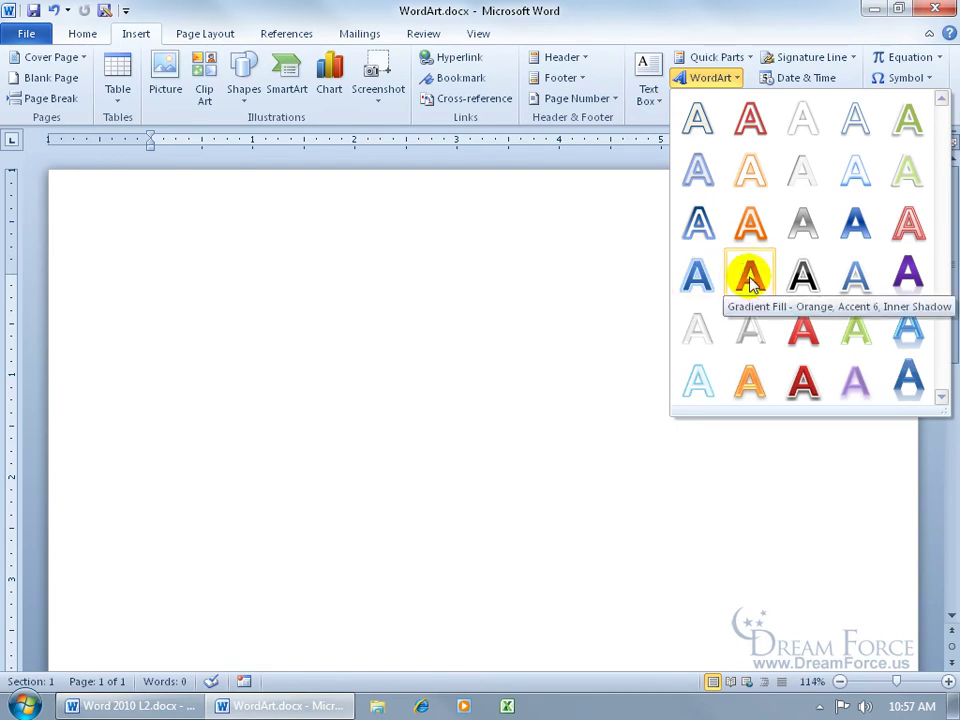
- Insert Gradient Fill - Orange, Accent 6, Inner Shadow WordArt reading 'Essential Oils!' and centre it on the page
click(750, 280)
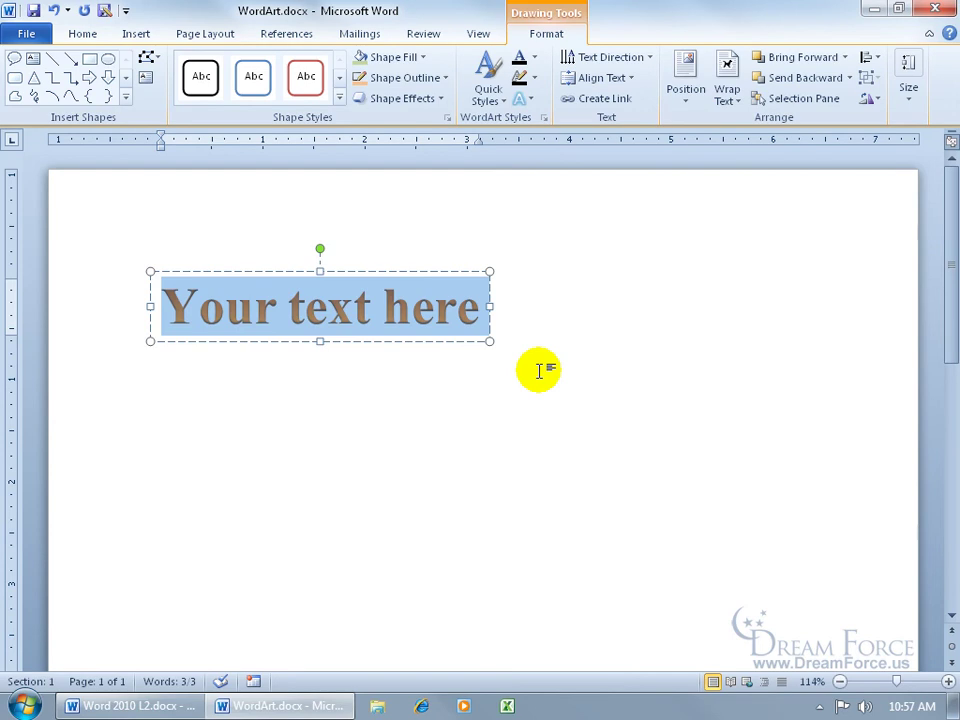
click(551, 343)
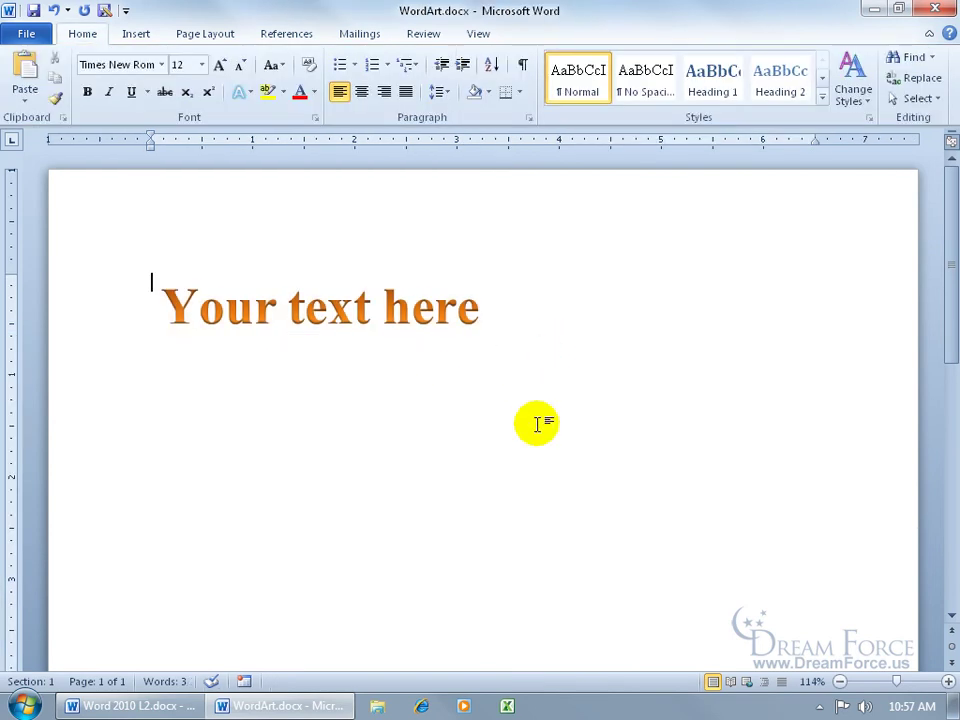
click(246, 315)
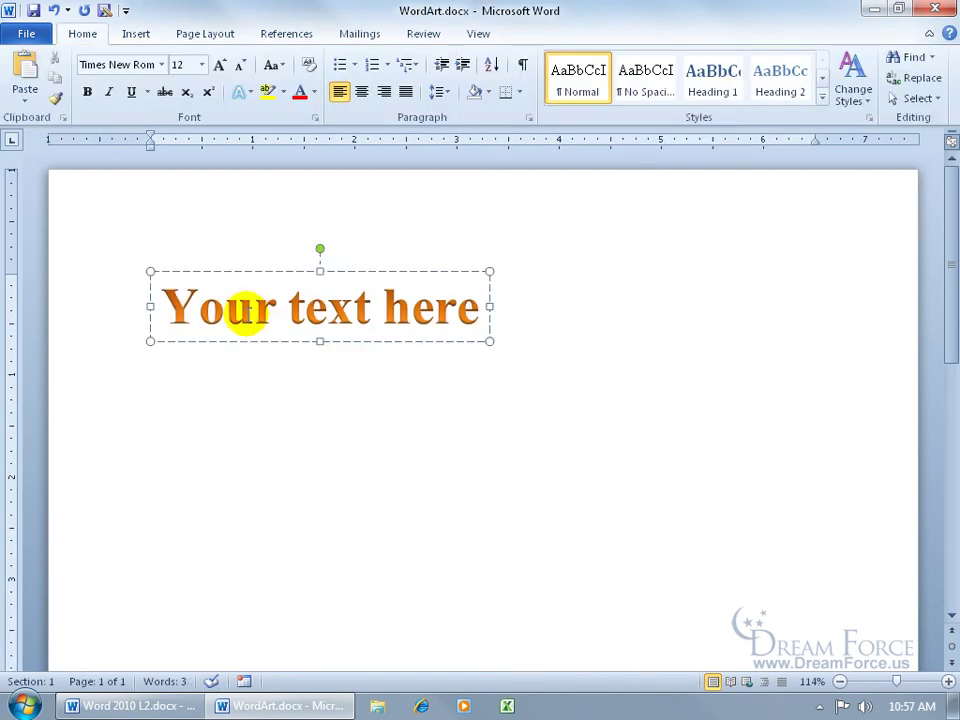
drag(176, 307, 456, 306)
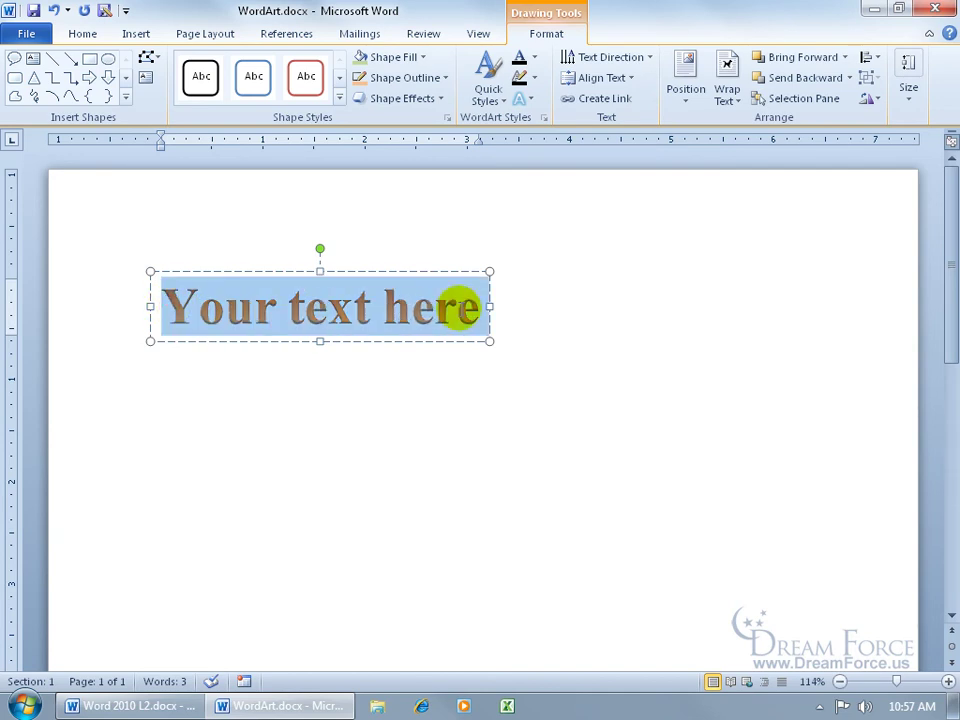
text(Esssential Oils!)
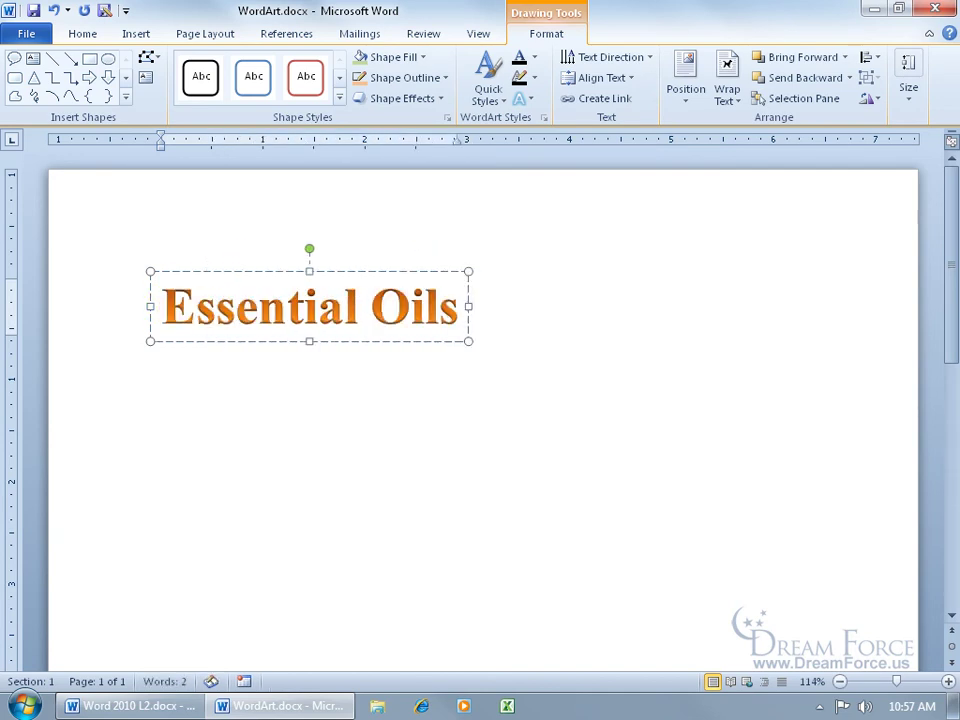
click(565, 295)
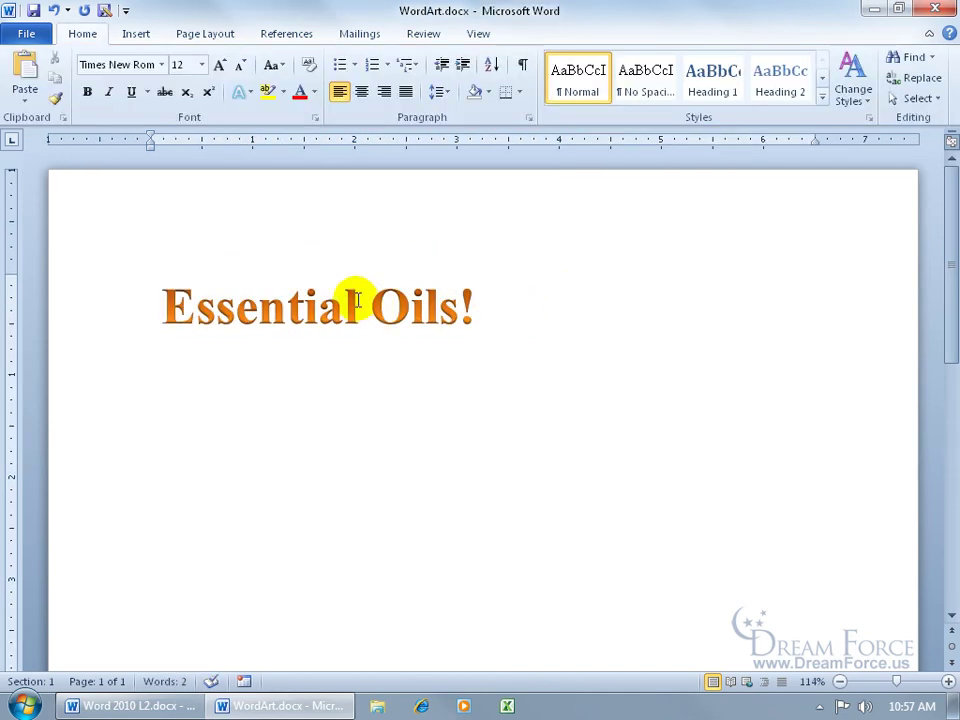
click(358, 312)
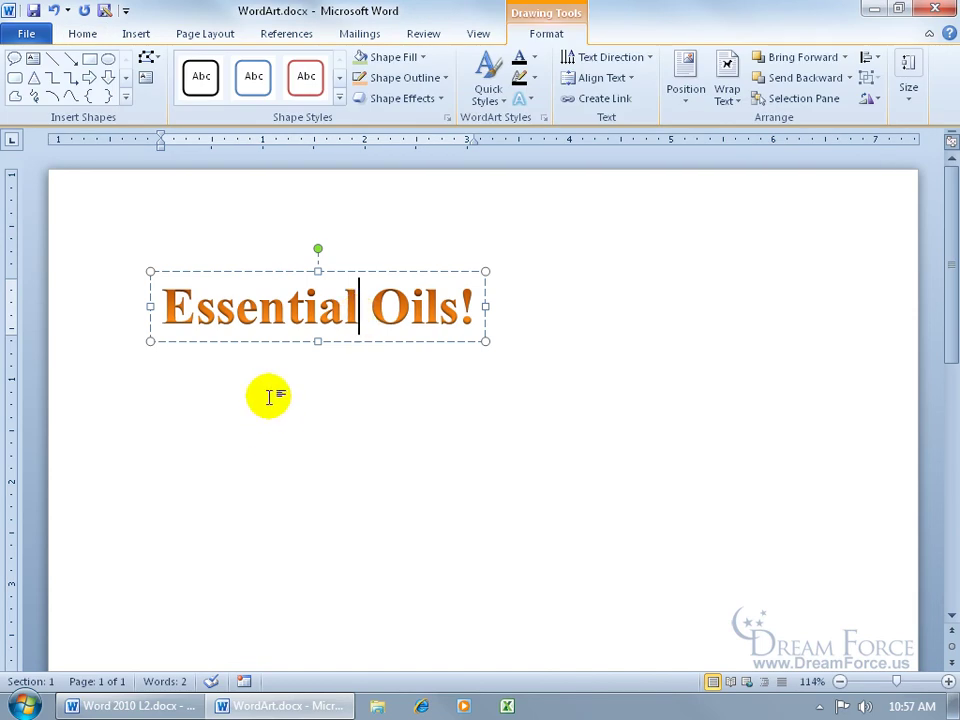
drag(336, 272, 518, 274)
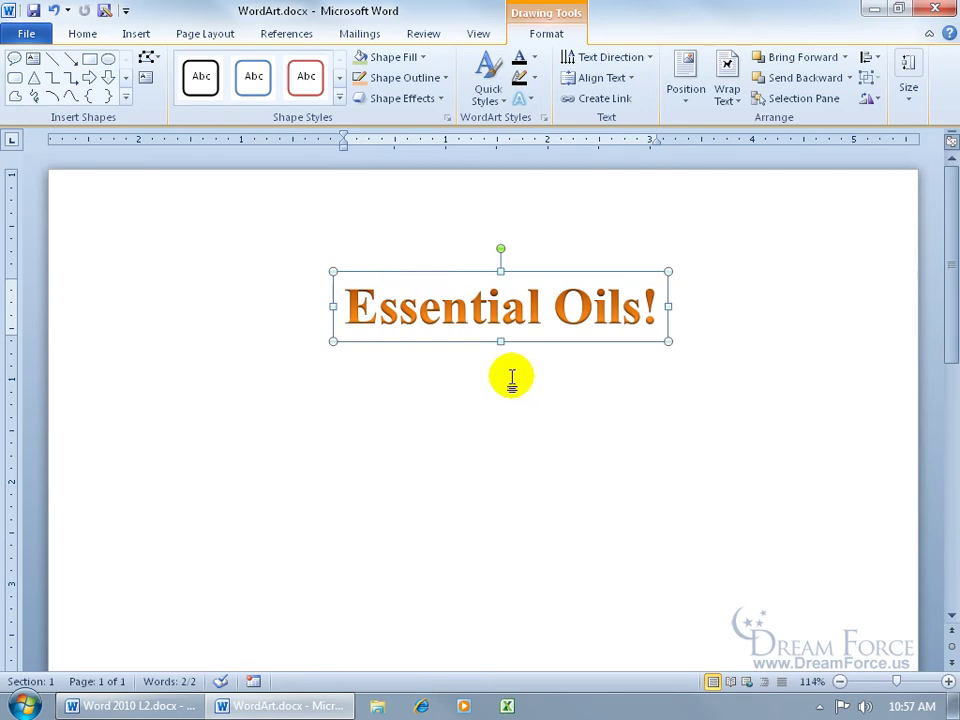
- Browse Quick Styles, Text Fill and Text Outline without changing the title, then show the Text Effects list
click(490, 88)
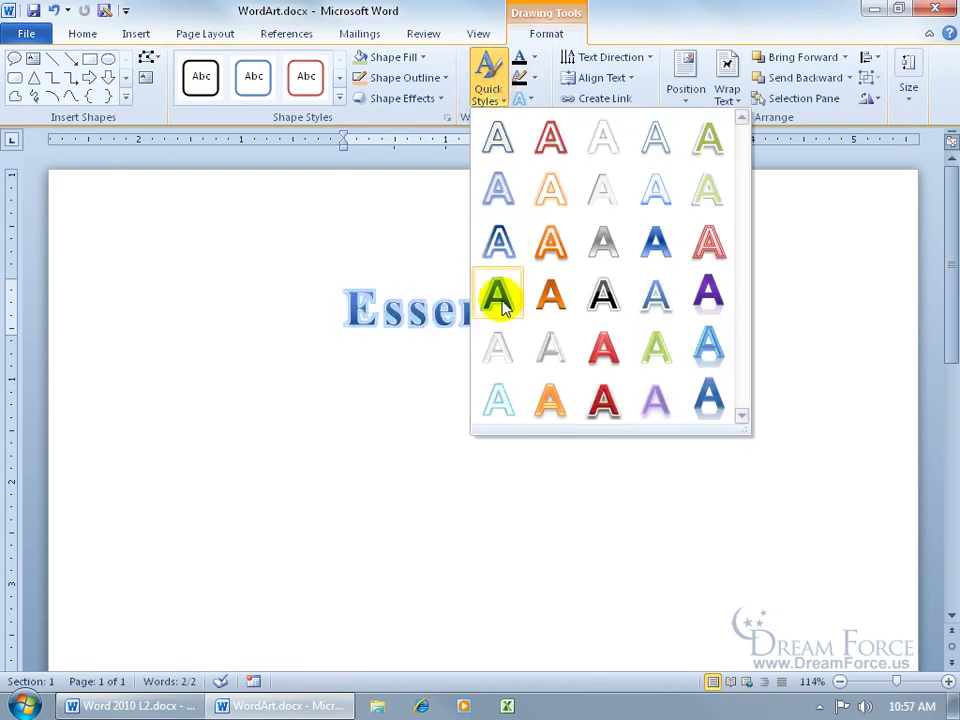
click(535, 60)
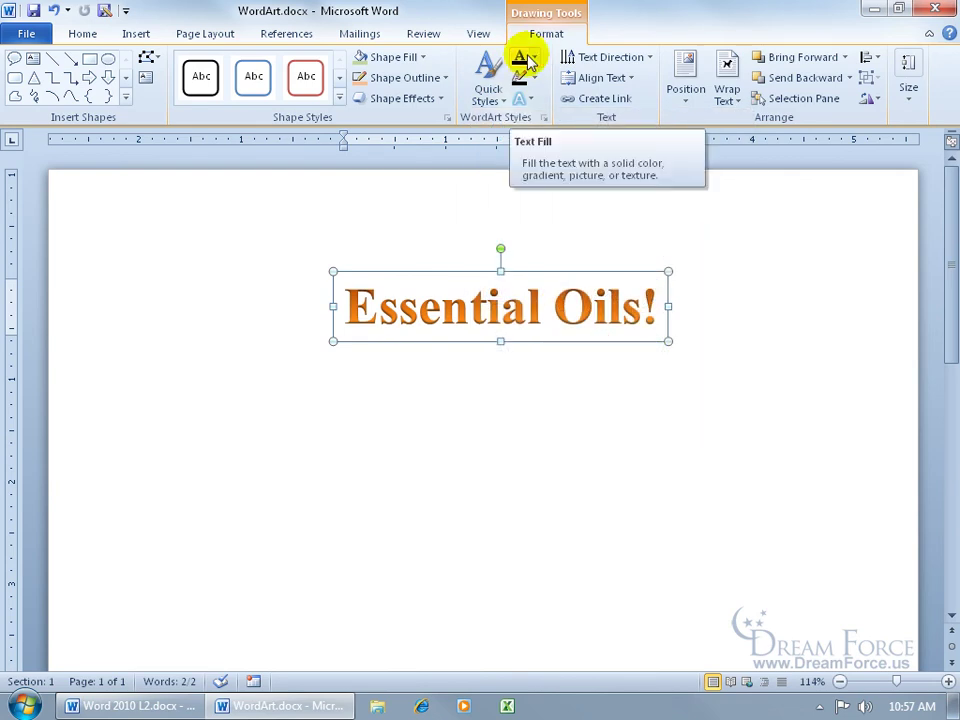
click(533, 58)
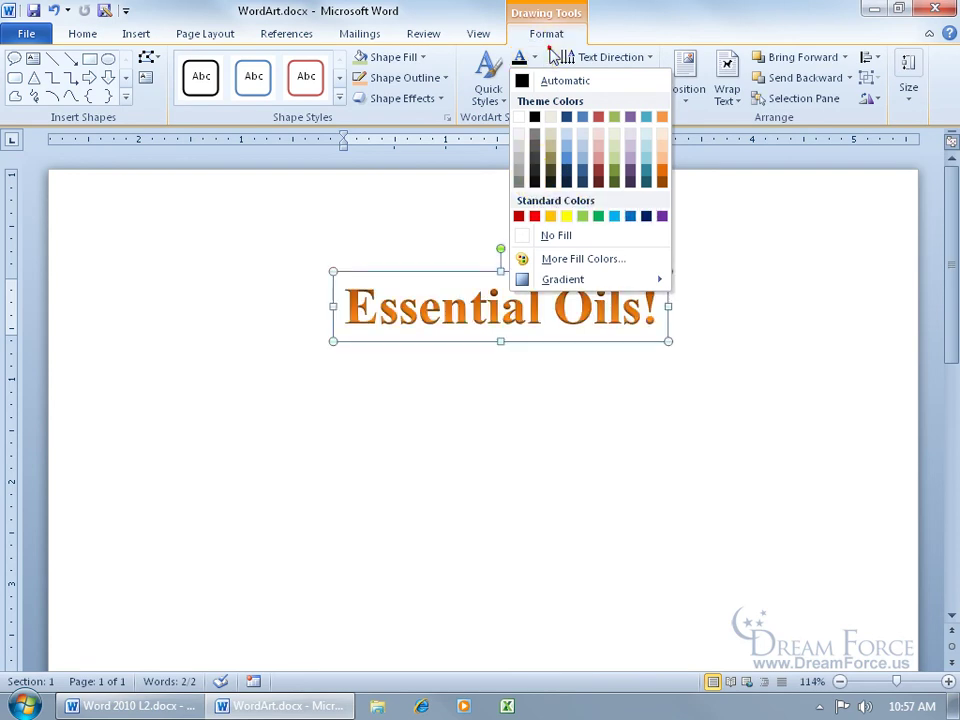
click(533, 58)
click(535, 78)
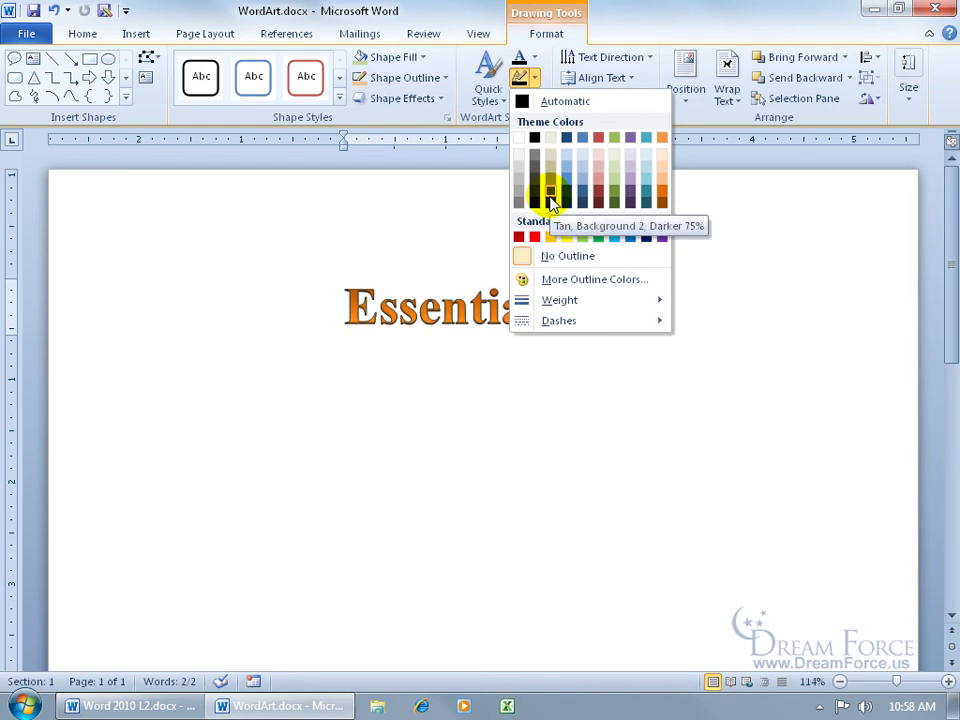
click(540, 100)
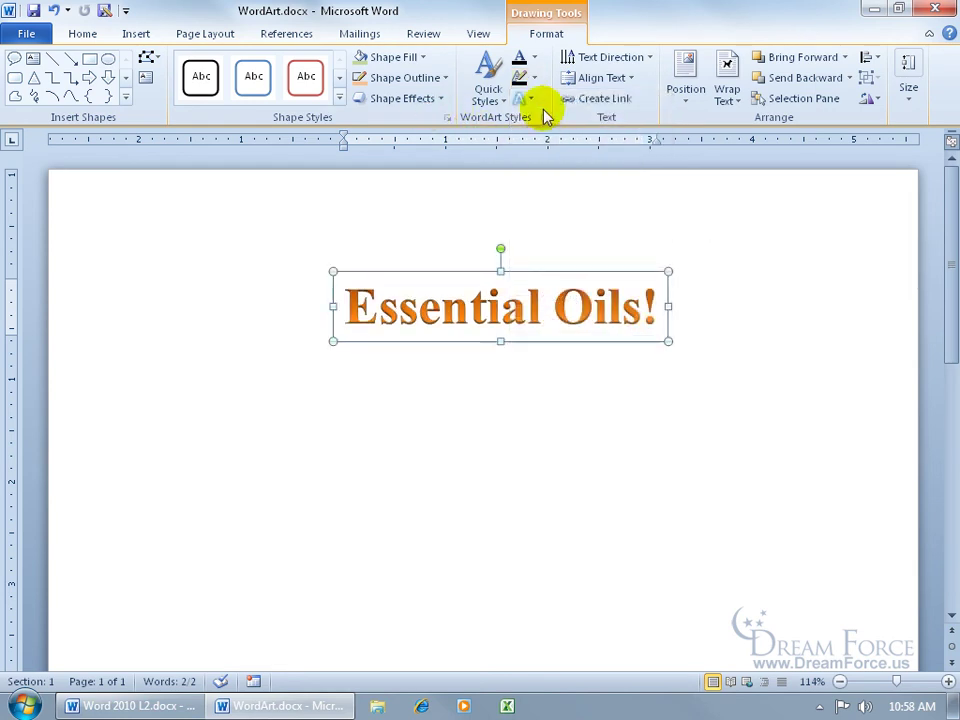
click(528, 100)
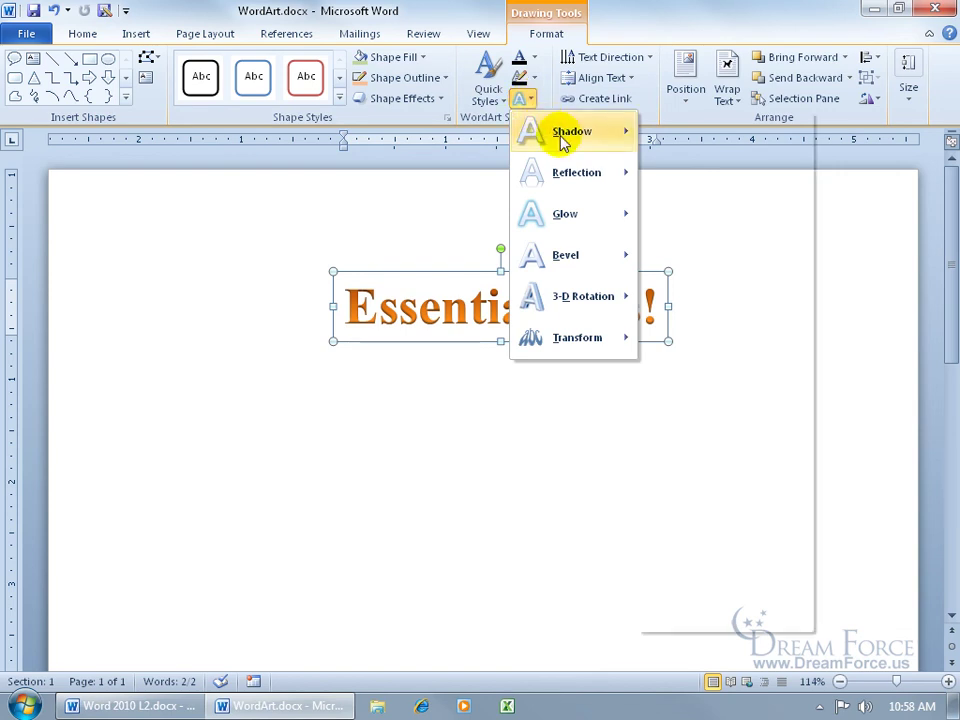
mouse_move(609, 141)
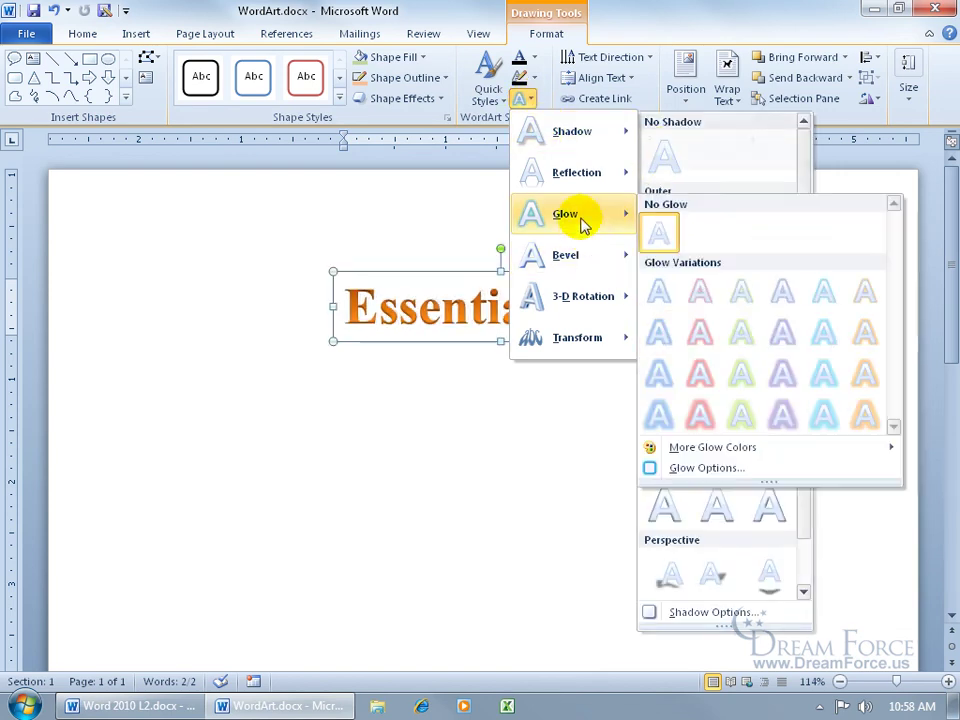
mouse_move(598, 340)
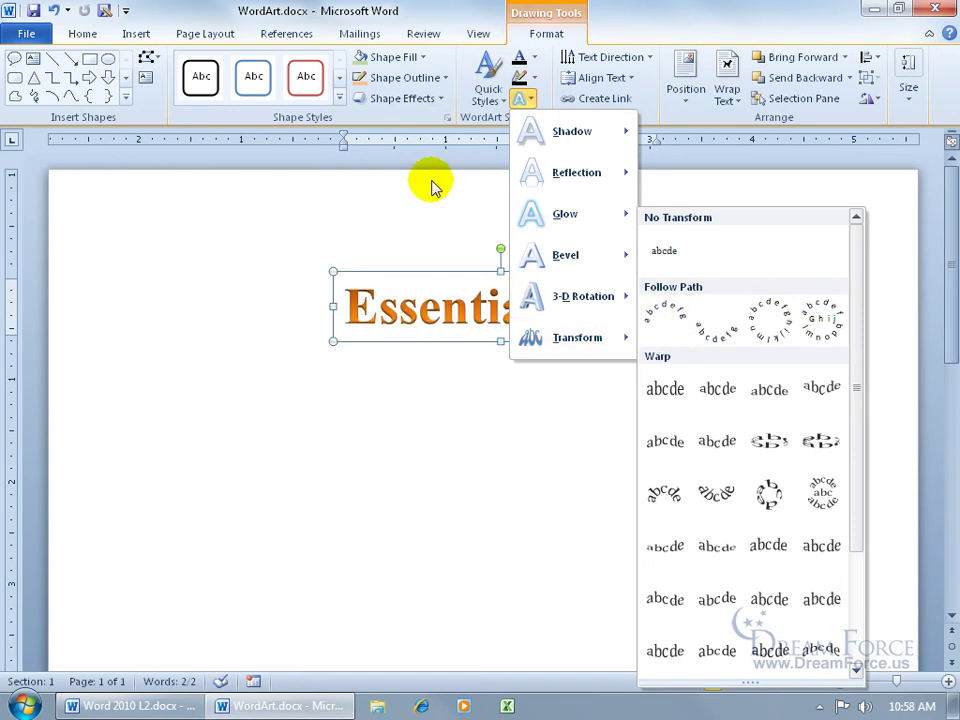
click(346, 120)
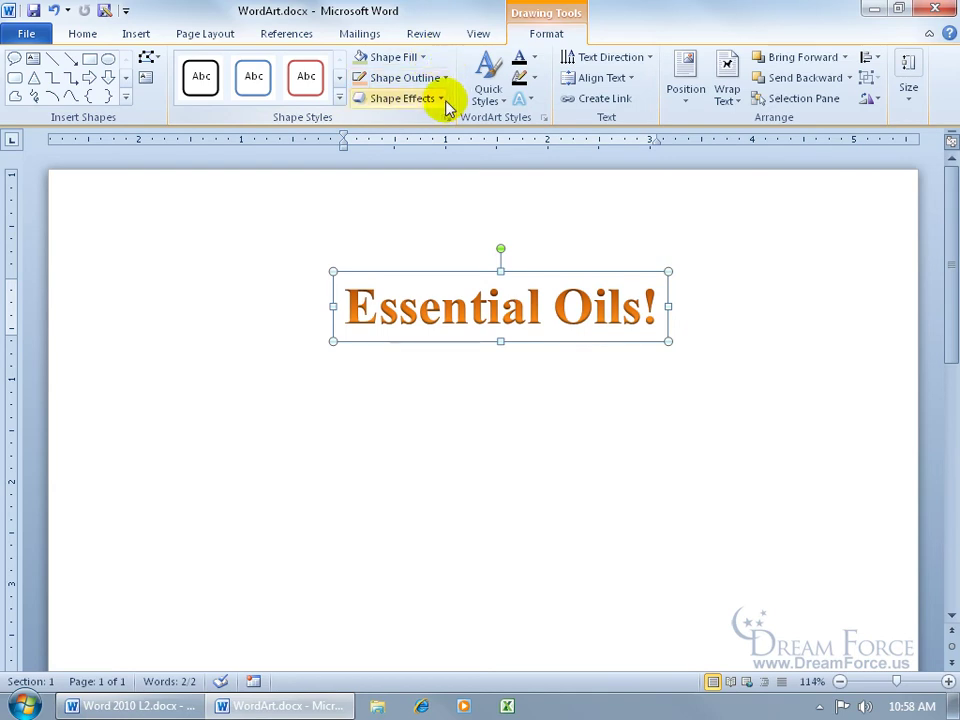
click(544, 119)
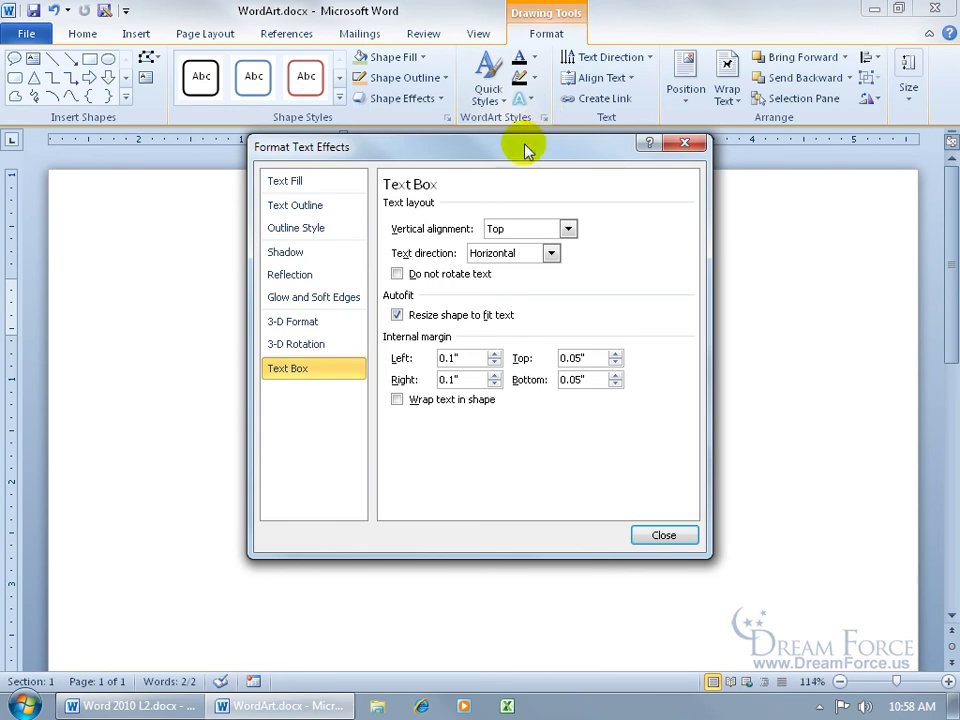
click(677, 144)
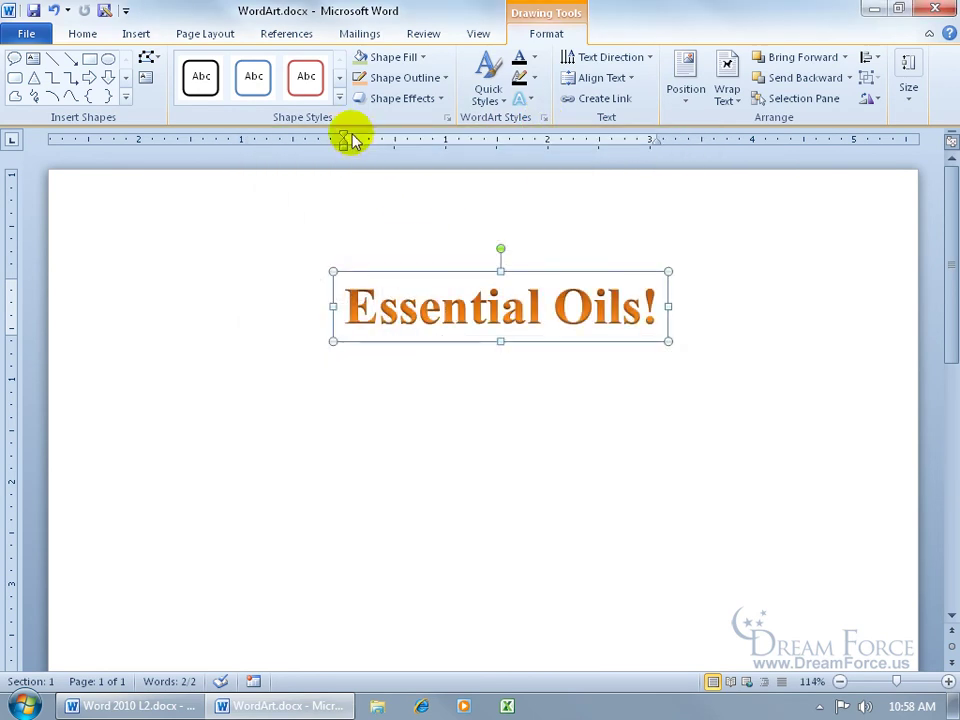
- Apply the Subtle Effect - Red, Accent 2 shape style to the 'Essential Oils!' WordArt box
click(339, 96)
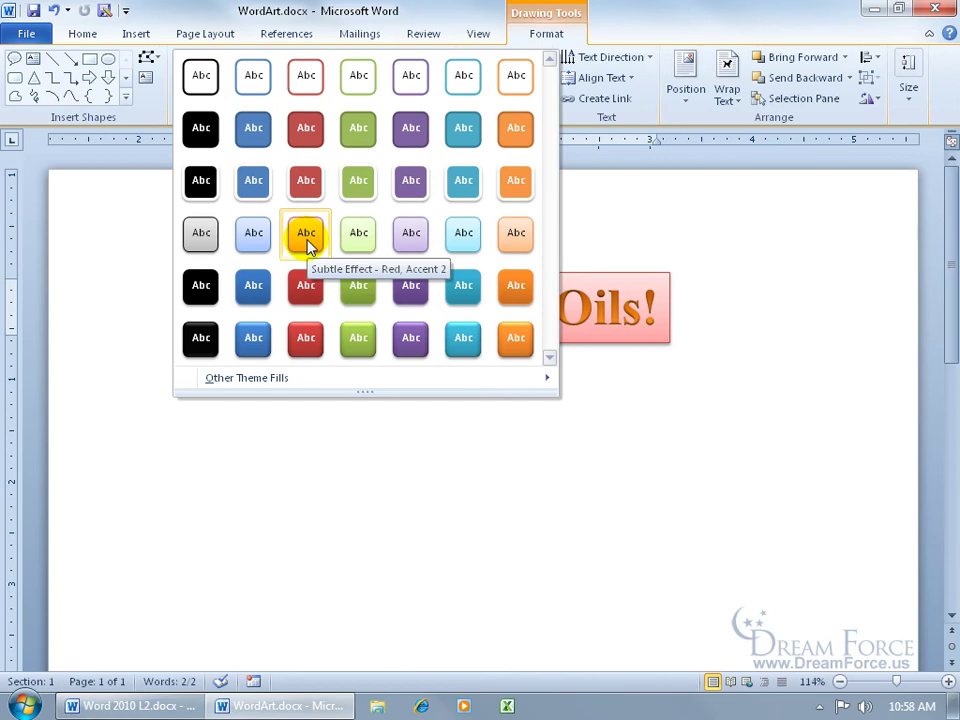
click(306, 236)
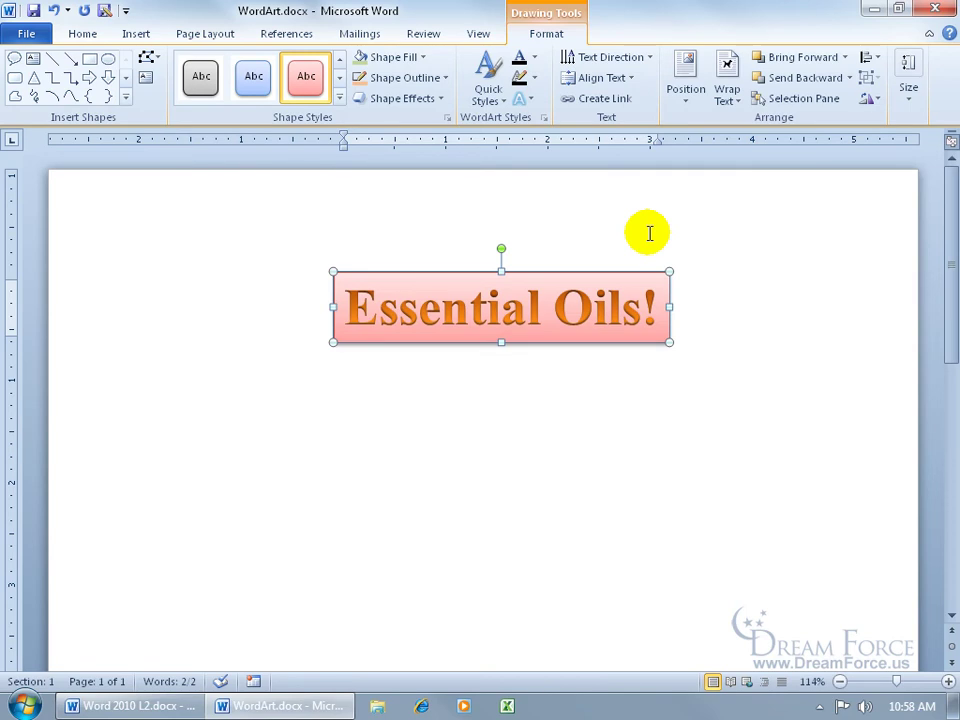
click(725, 306)
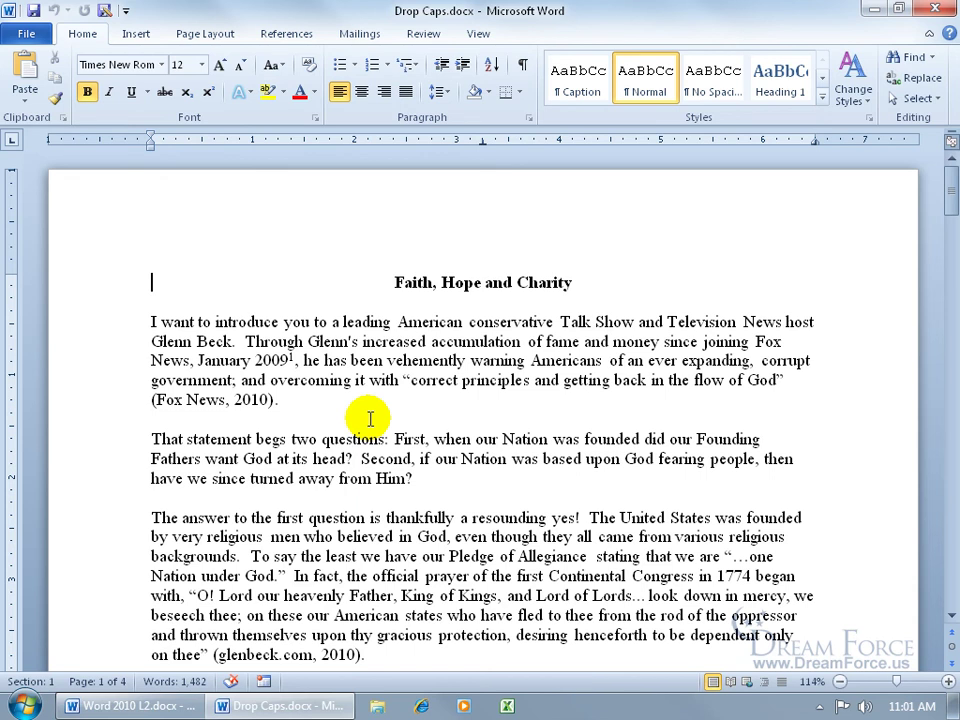
- Place the cursor just after the opening 'I' of the essay's first paragraph
click(155, 322)
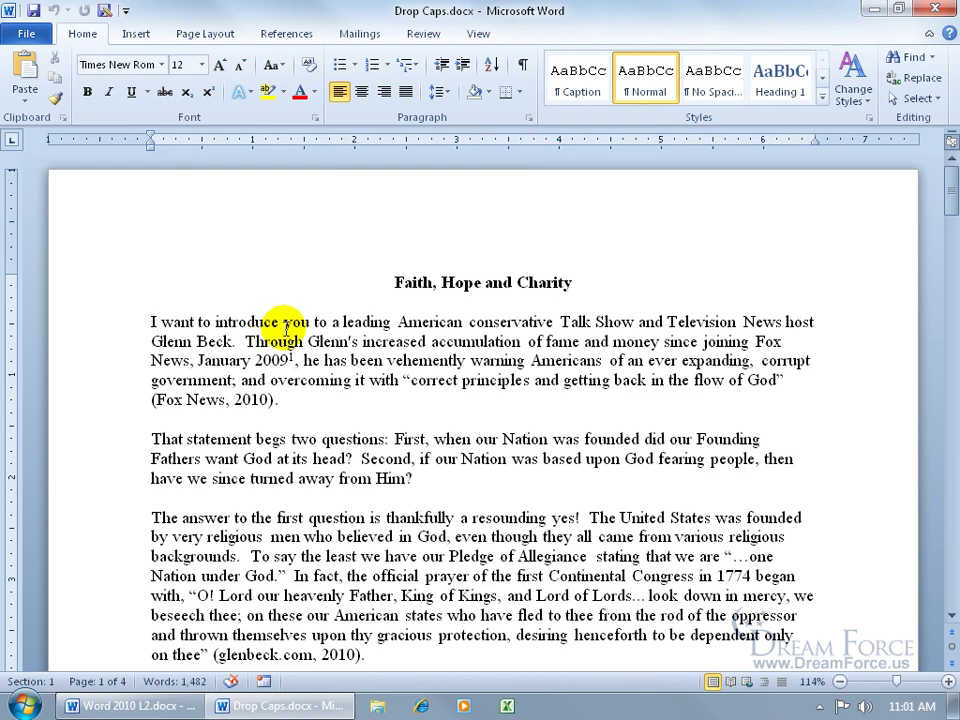
click(157, 322)
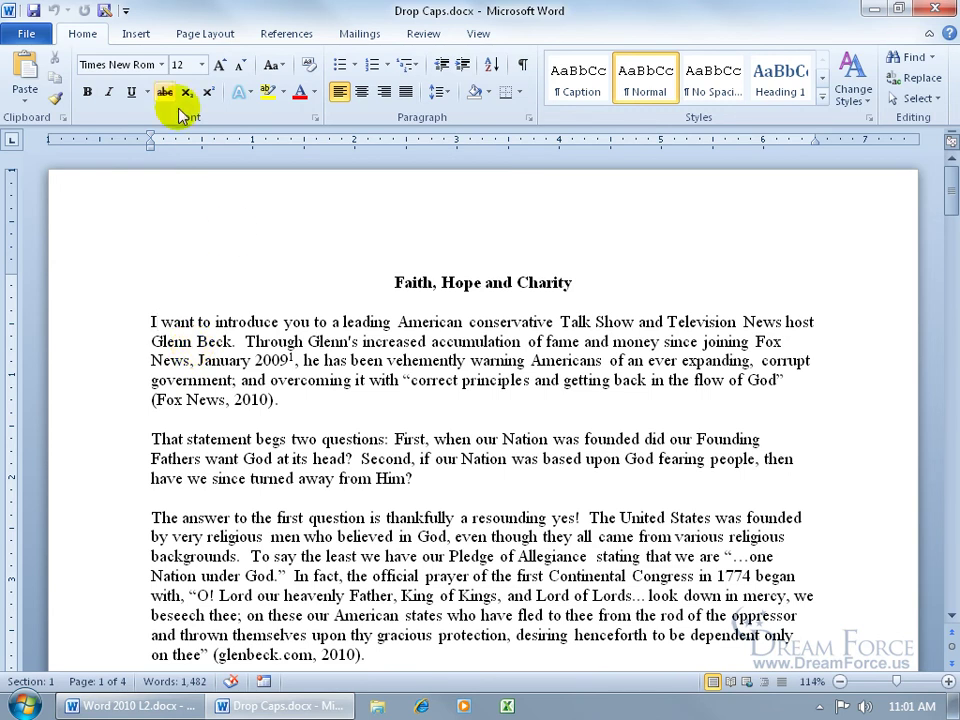
click(140, 38)
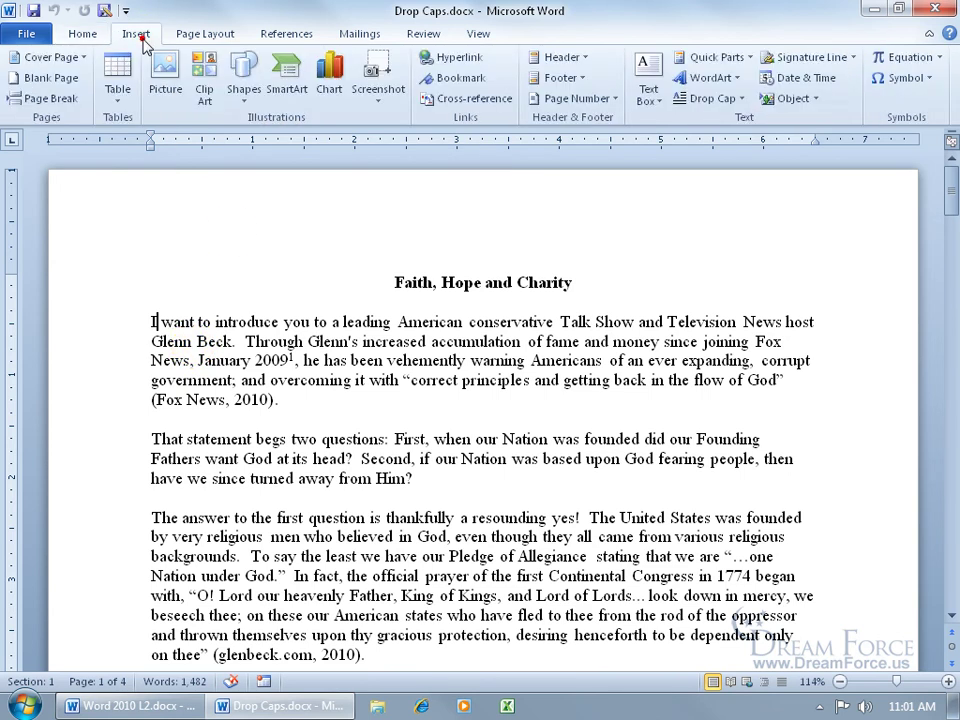
- Make the opening 'I' a Dropped drop cap, 4 lines tall and 1" from the text
click(741, 99)
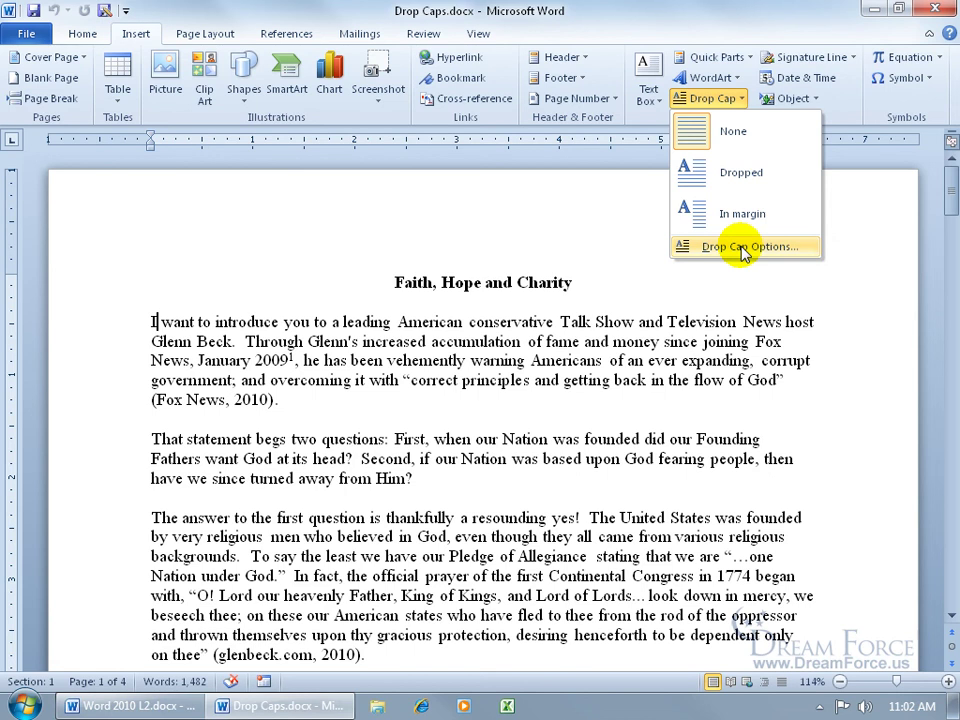
click(743, 250)
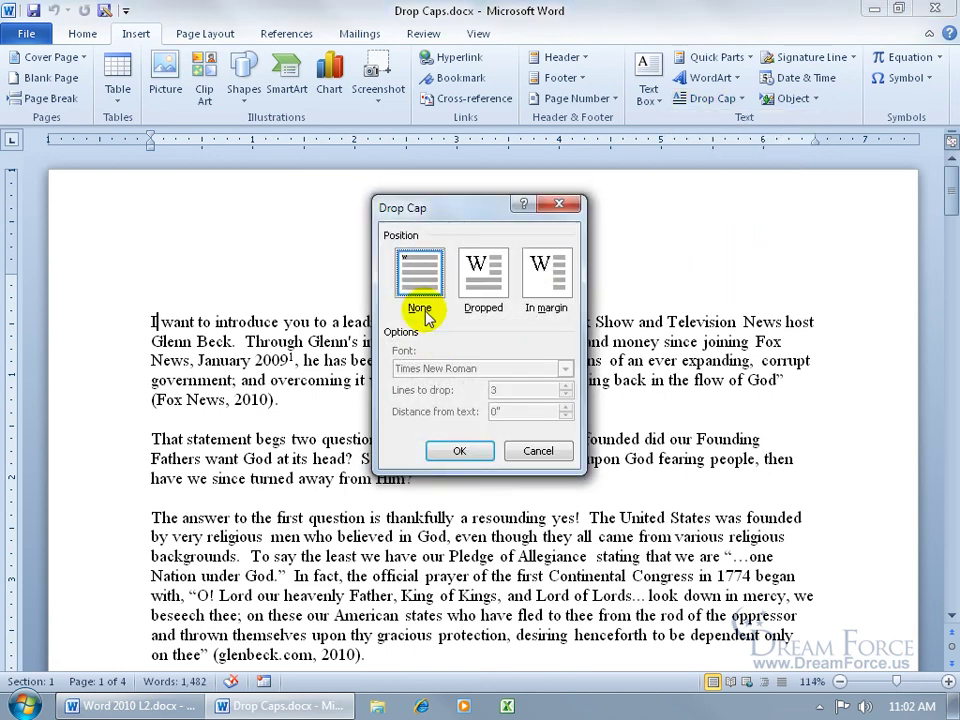
click(483, 270)
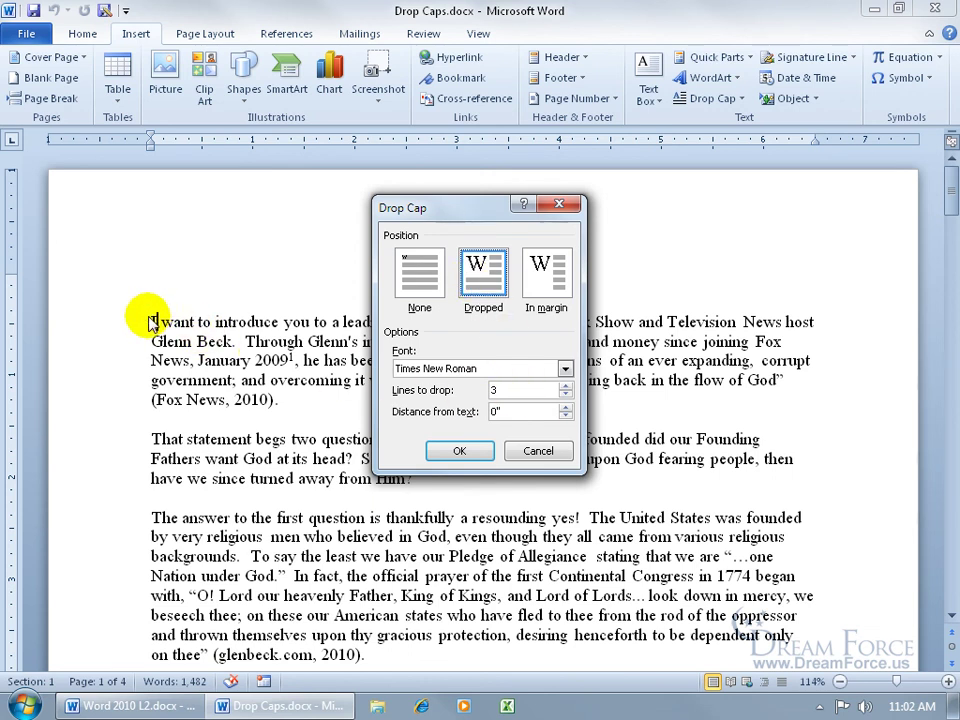
click(565, 386)
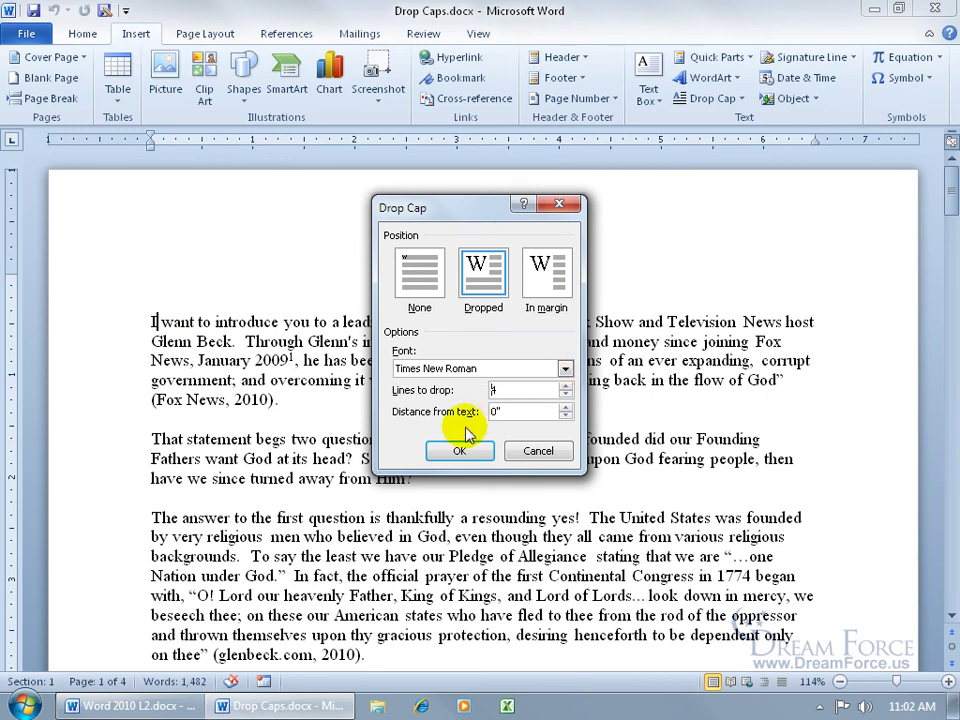
click(565, 406)
click(565, 406)
click(565, 406)
click(476, 453)
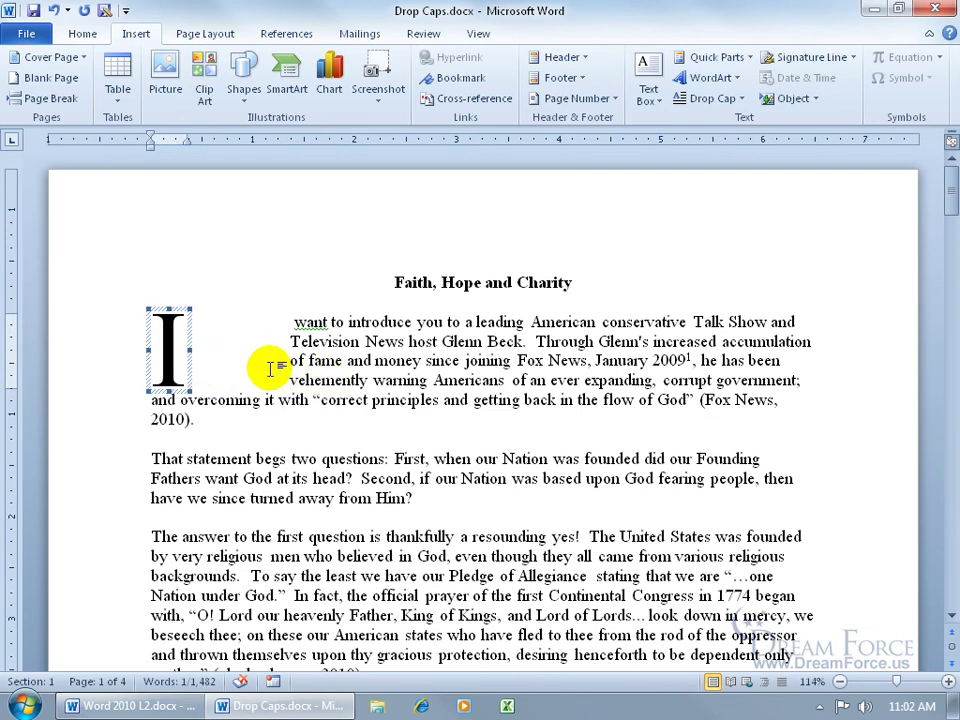
- Undo the wide drop cap and apply the standard Dropped drop cap to the opening 'I' instead
click(52, 11)
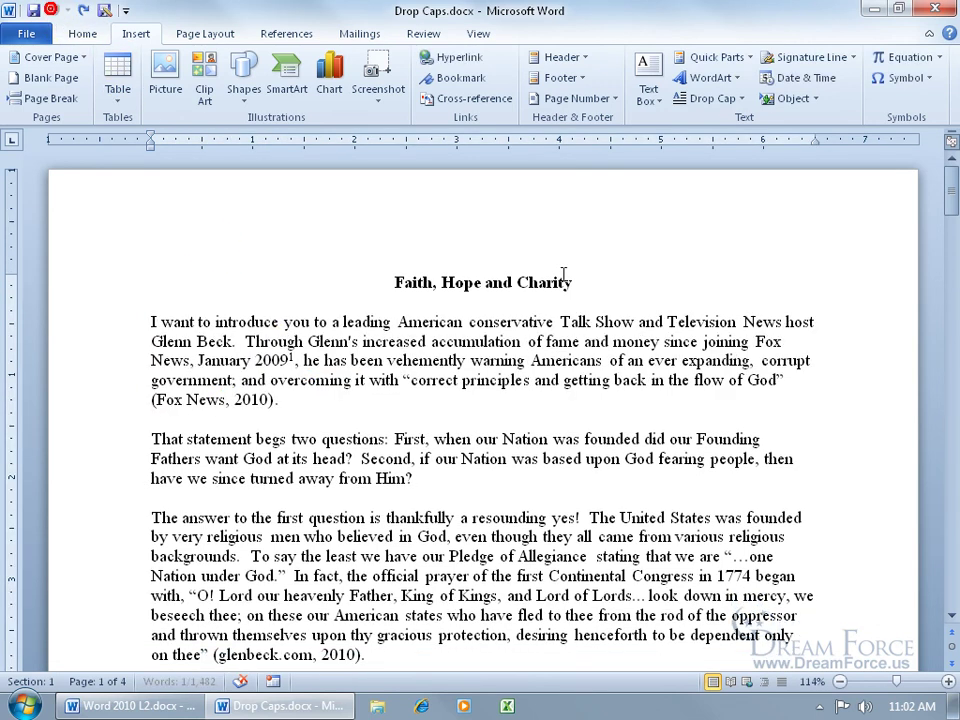
click(736, 104)
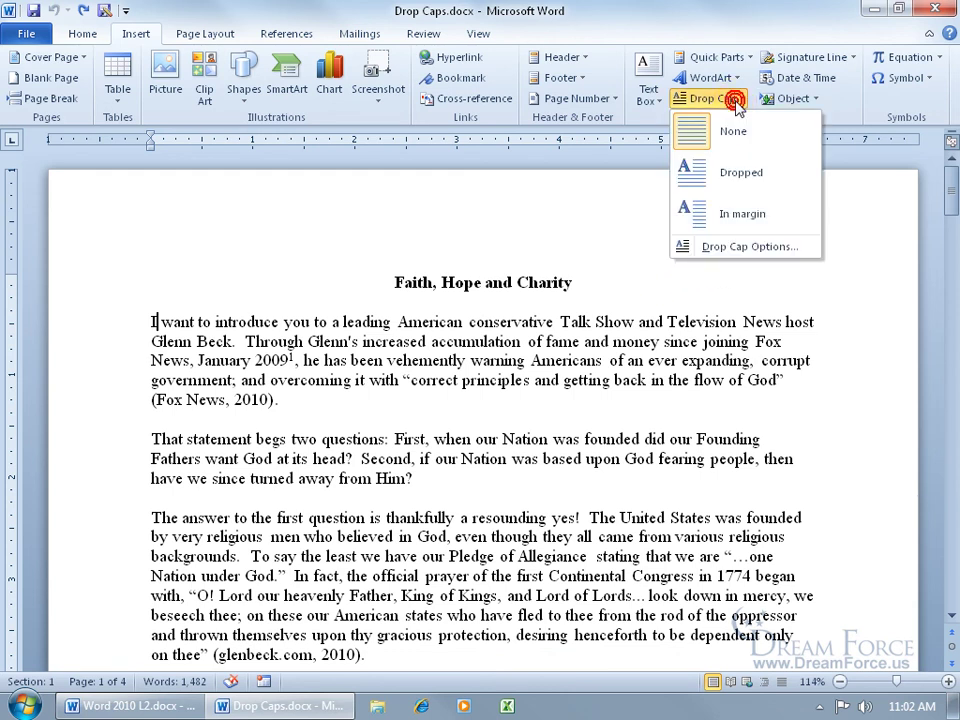
click(741, 174)
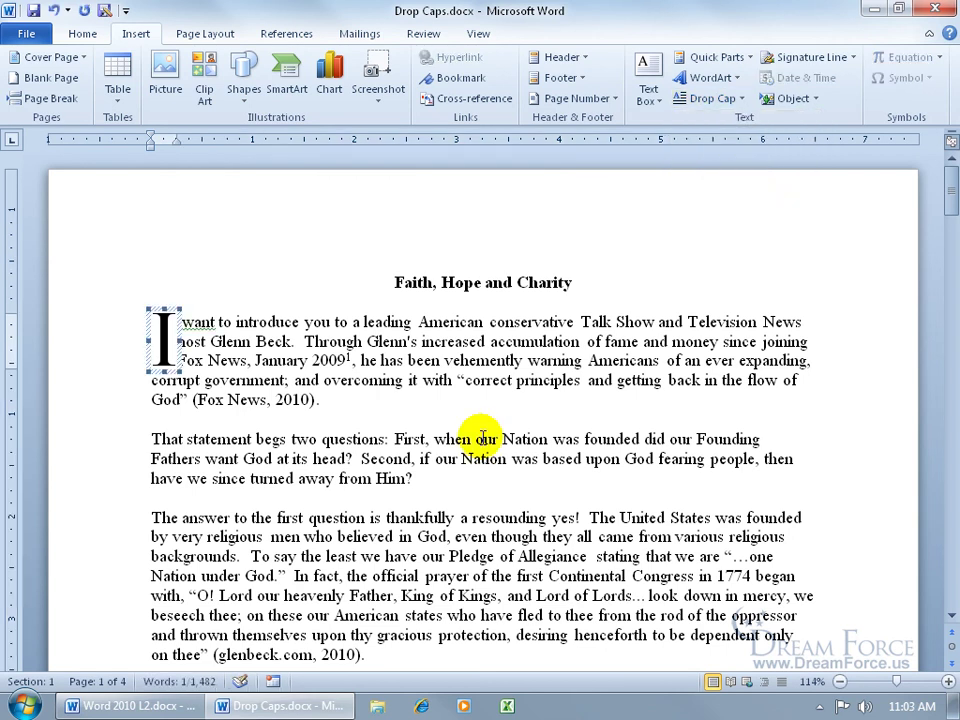
click(378, 378)
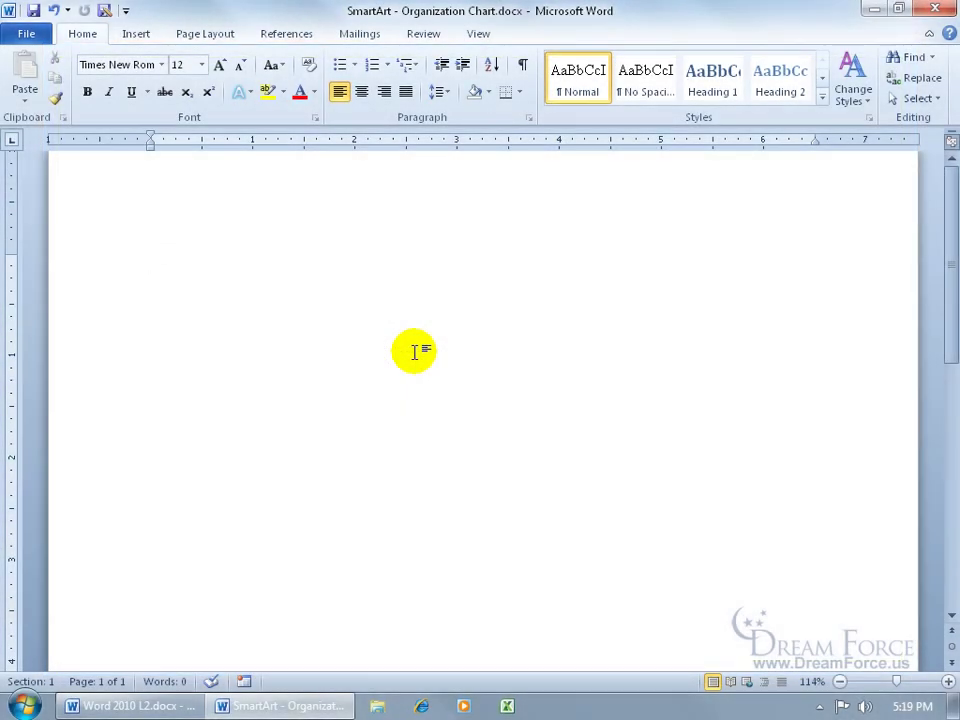
- Open the Choose a SmartArt Graphic dialog from the Insert tab's Illustrations group
click(137, 34)
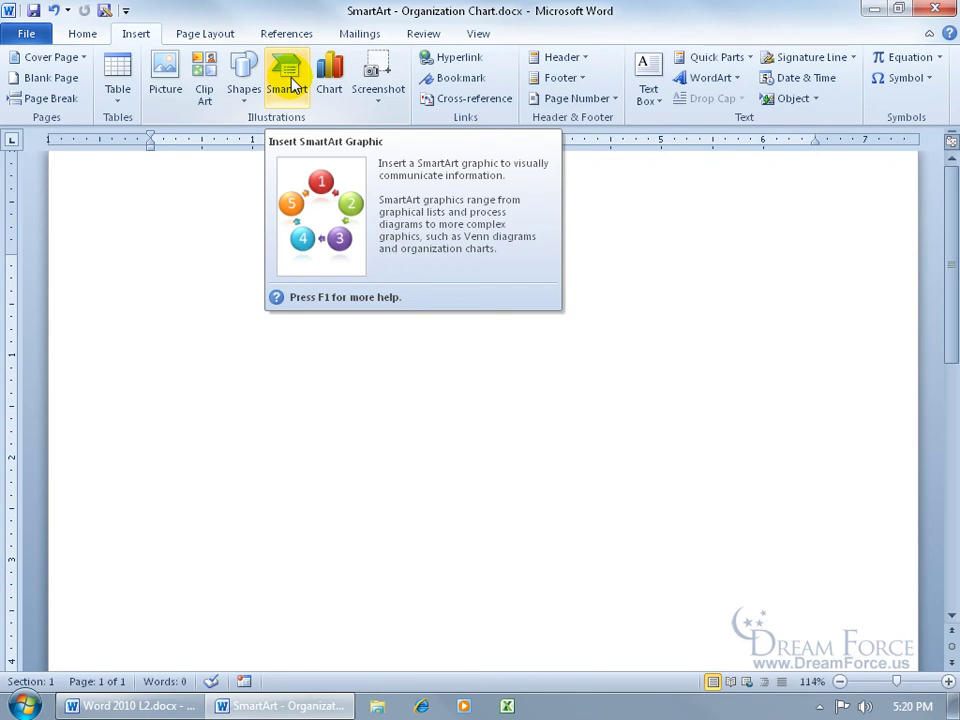
click(291, 86)
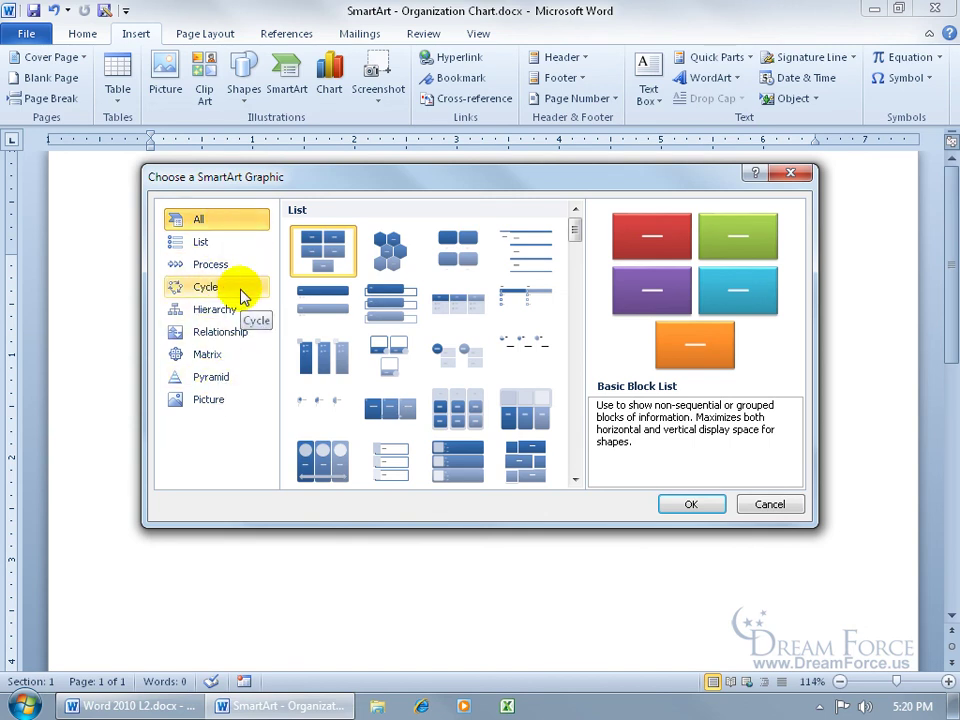
- Preview the Vertical Box List layout under List, then choose Basic Process from the Process layouts
click(203, 247)
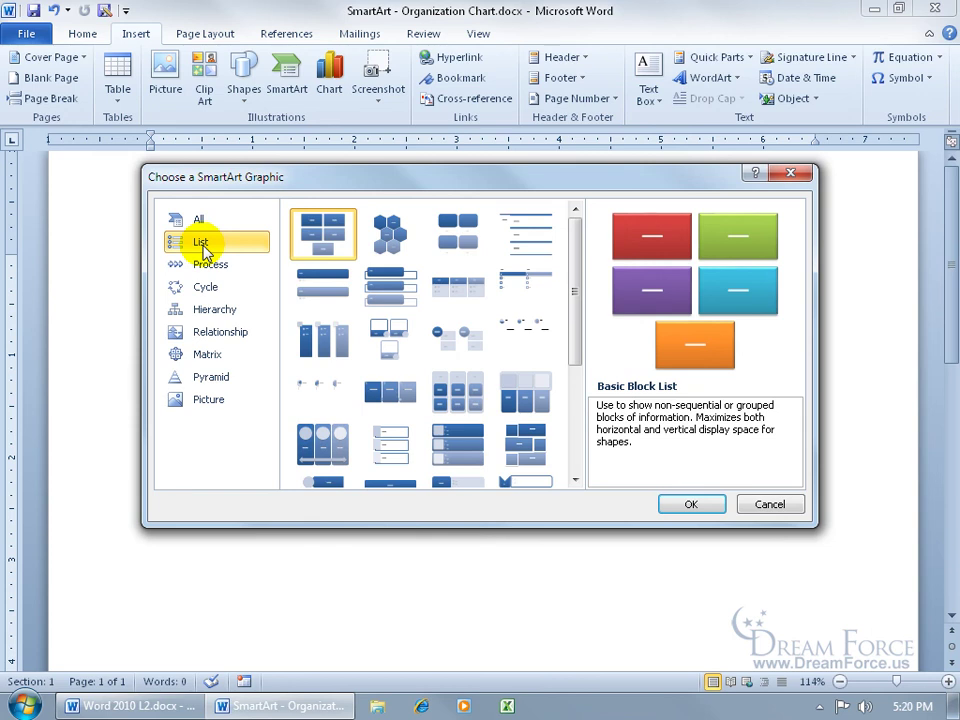
click(394, 297)
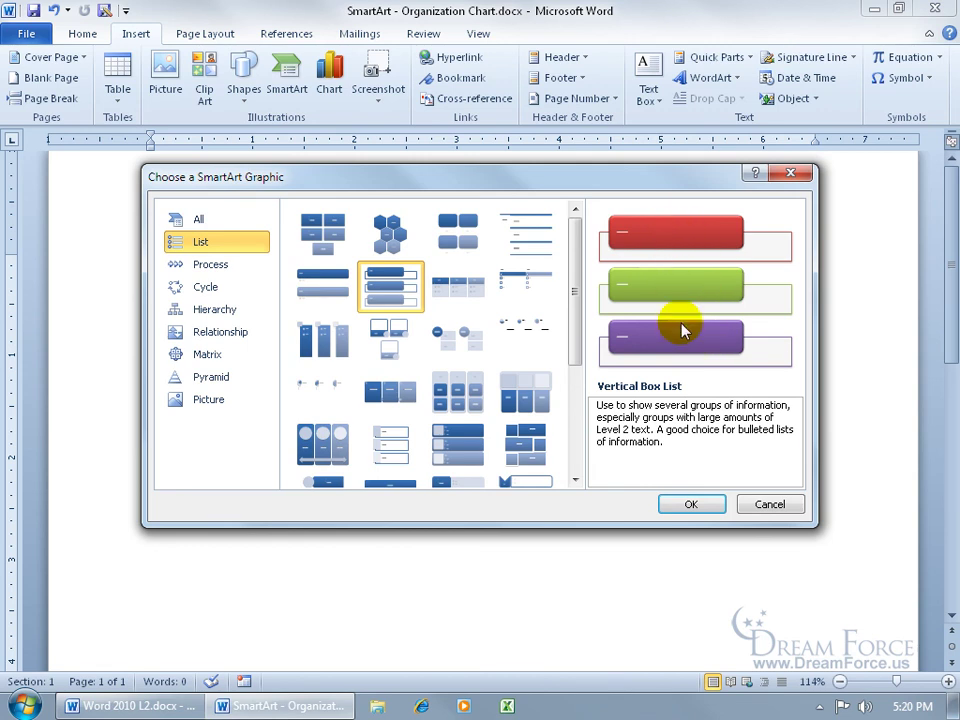
click(214, 268)
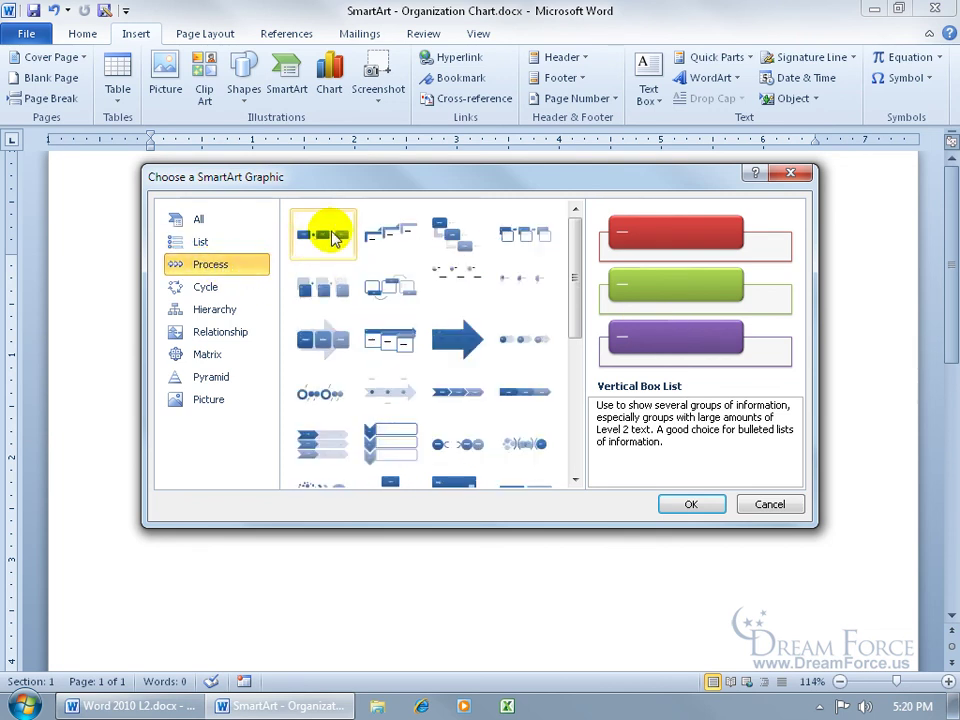
click(320, 233)
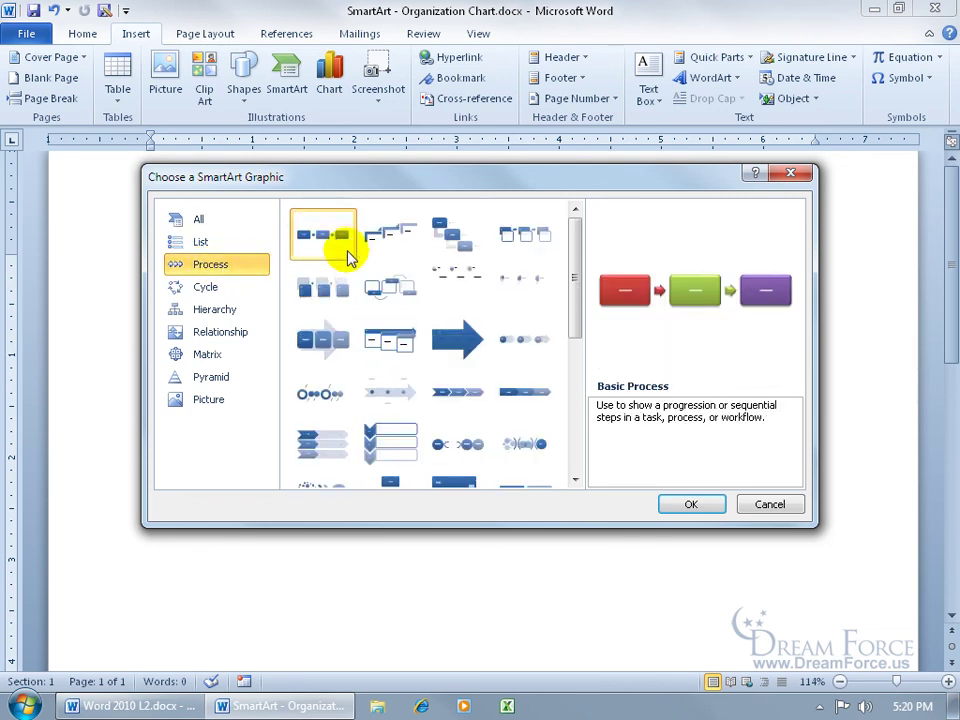
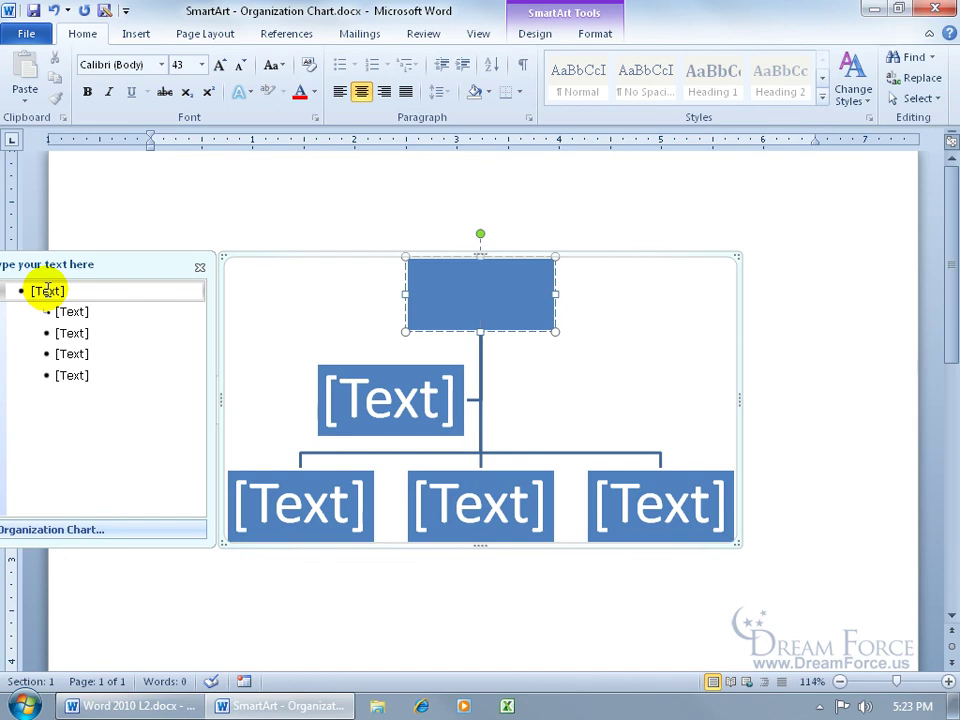
- Label the top box with the president's name and, on a second line, 'President'
click(480, 293)
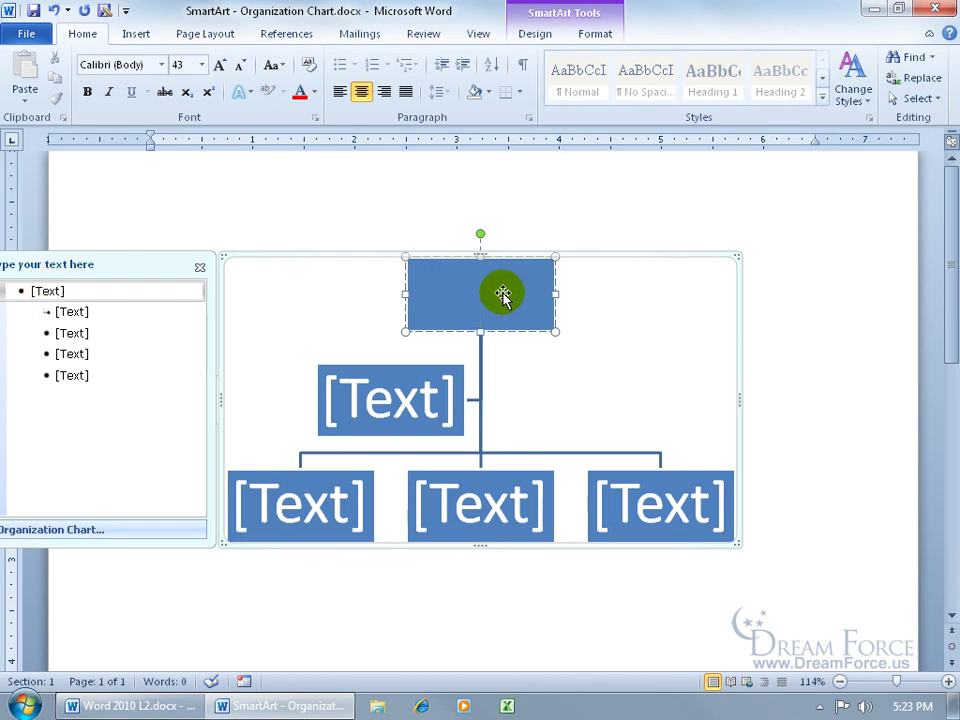
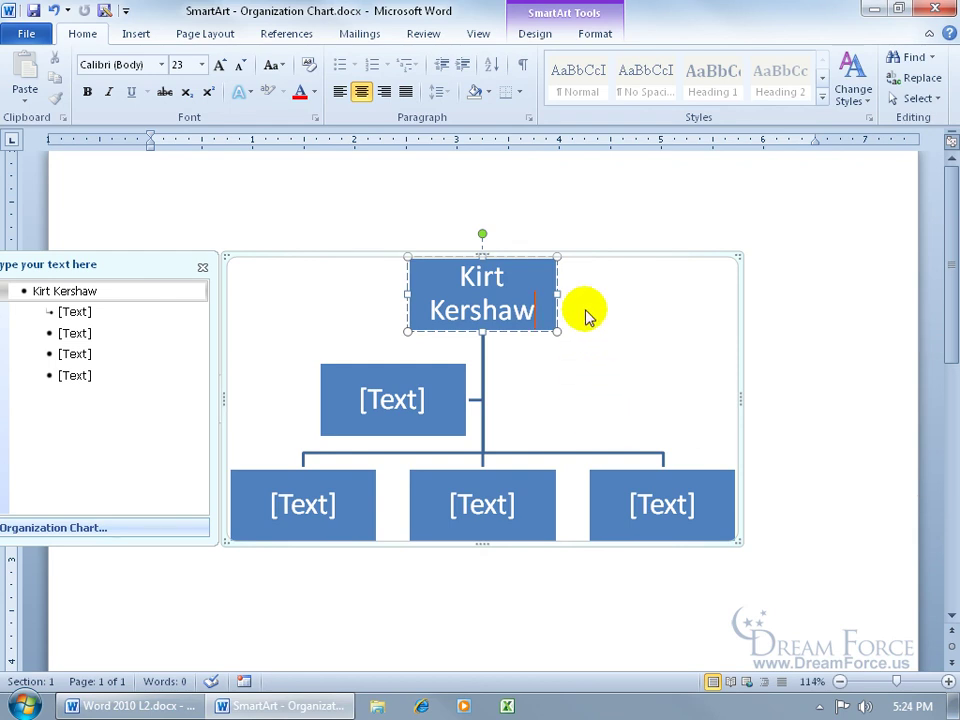
key(shift+Return)
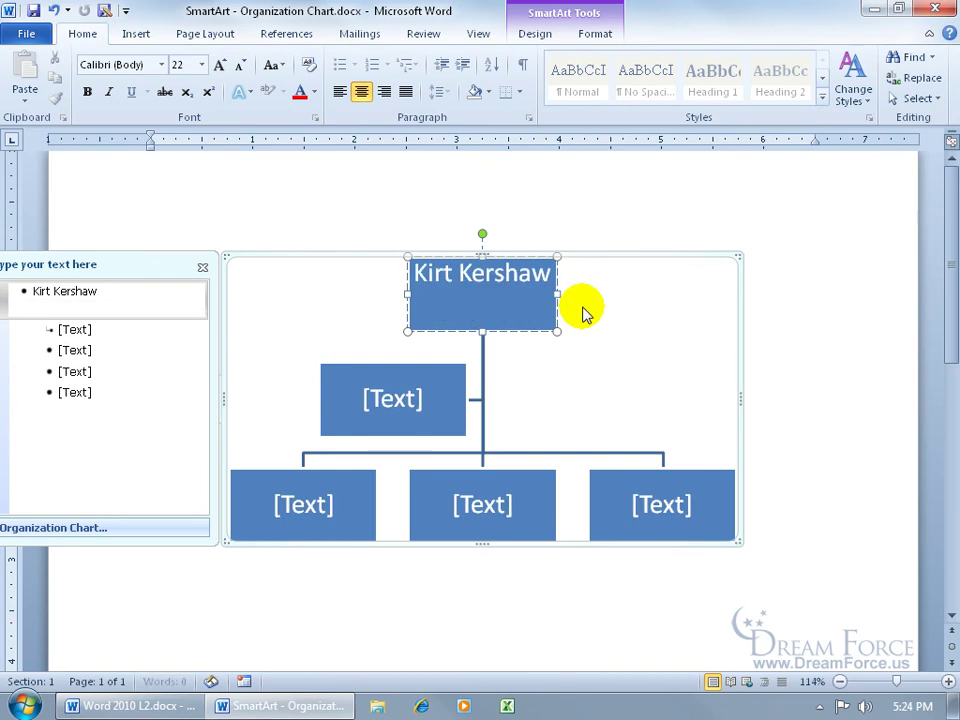
text(President)
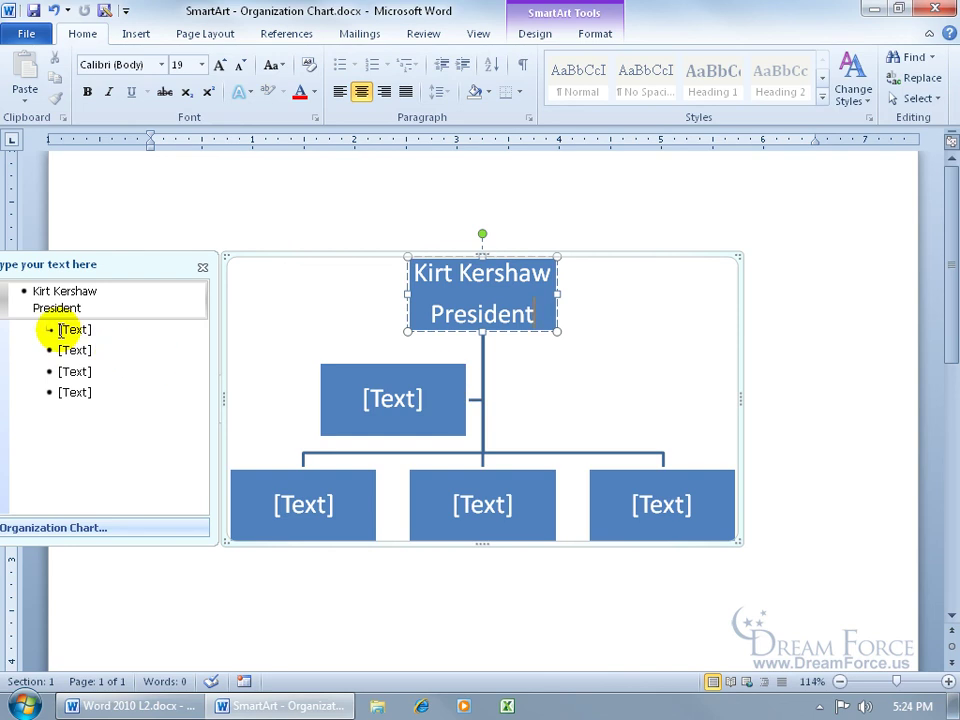
- Enter the assistant's name in the assistant box, which adds an extra empty assistant box
click(60, 330)
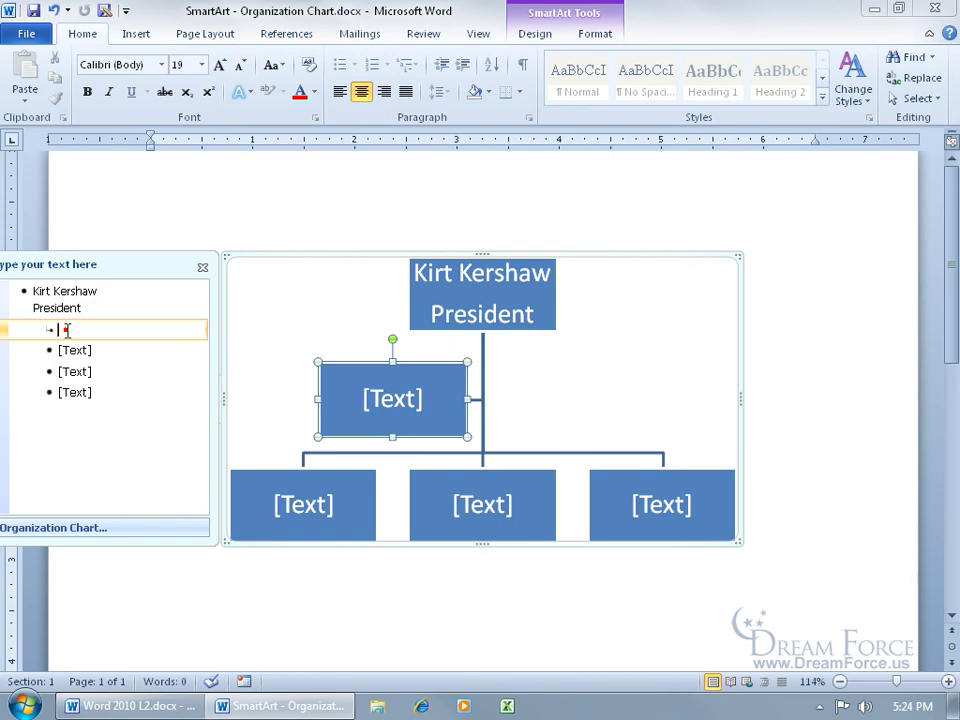
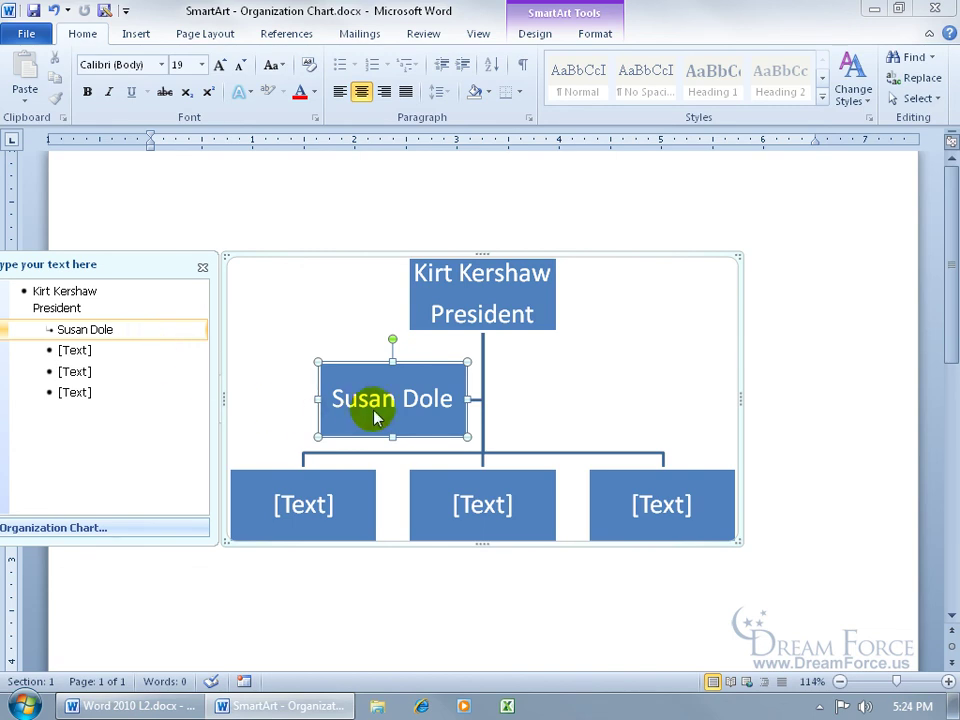
key(Return)
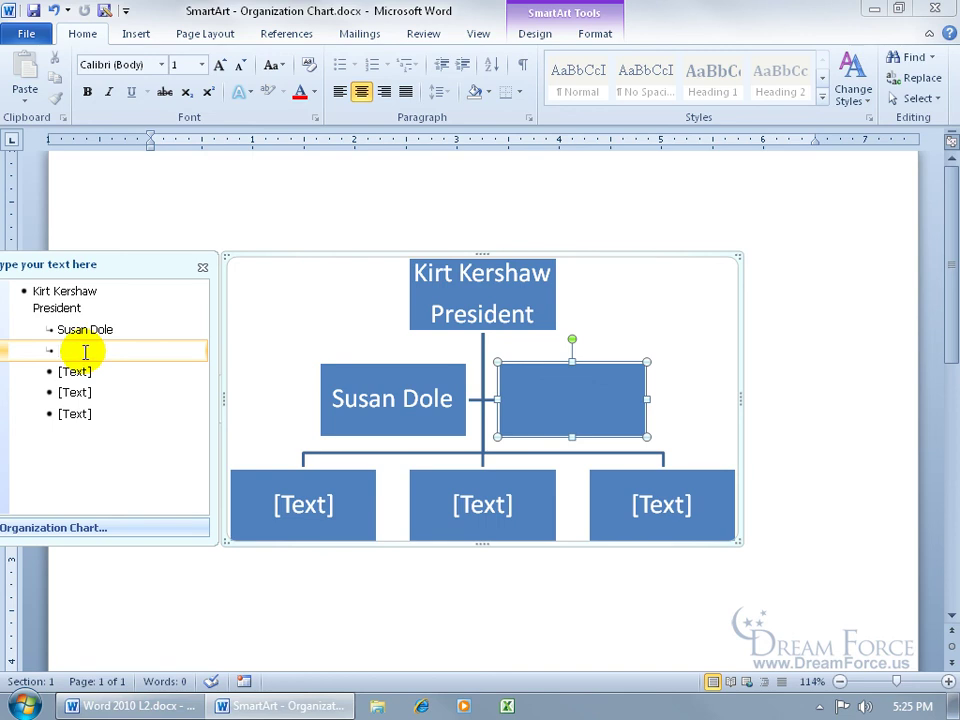
- Delete the extra empty assistant box and start a second line under the assistant's name
click(540, 366)
click(540, 366)
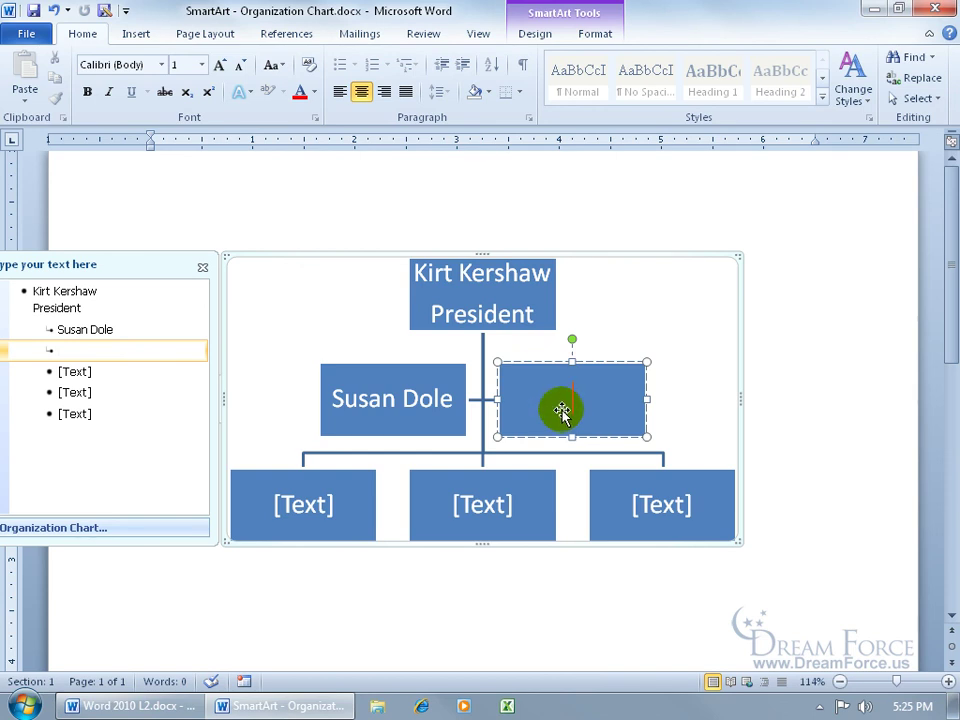
click(553, 363)
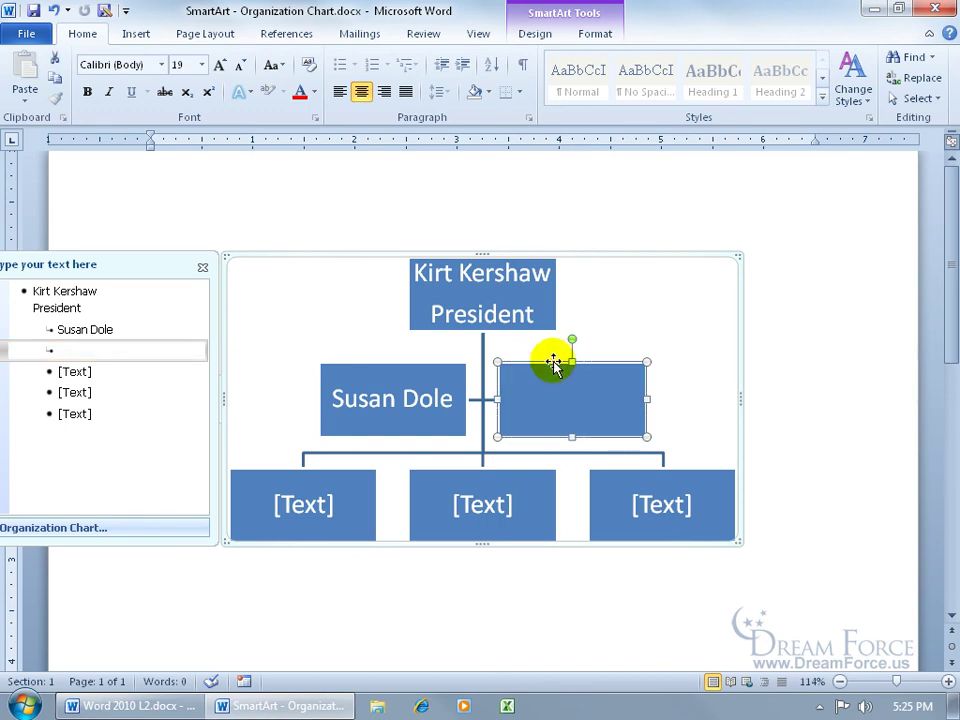
key(Delete)
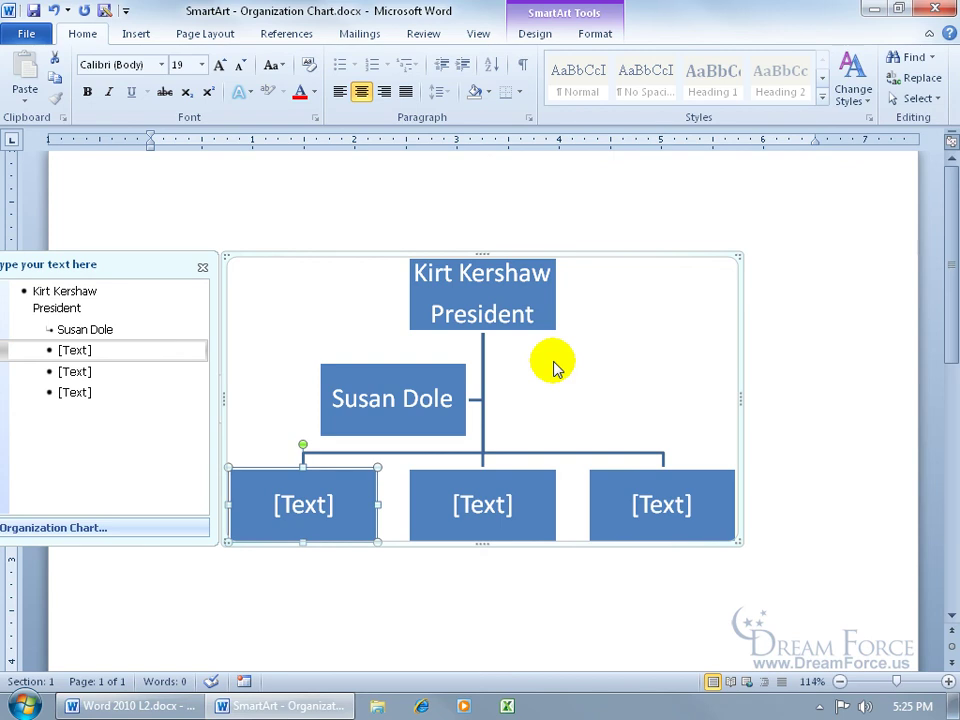
click(119, 330)
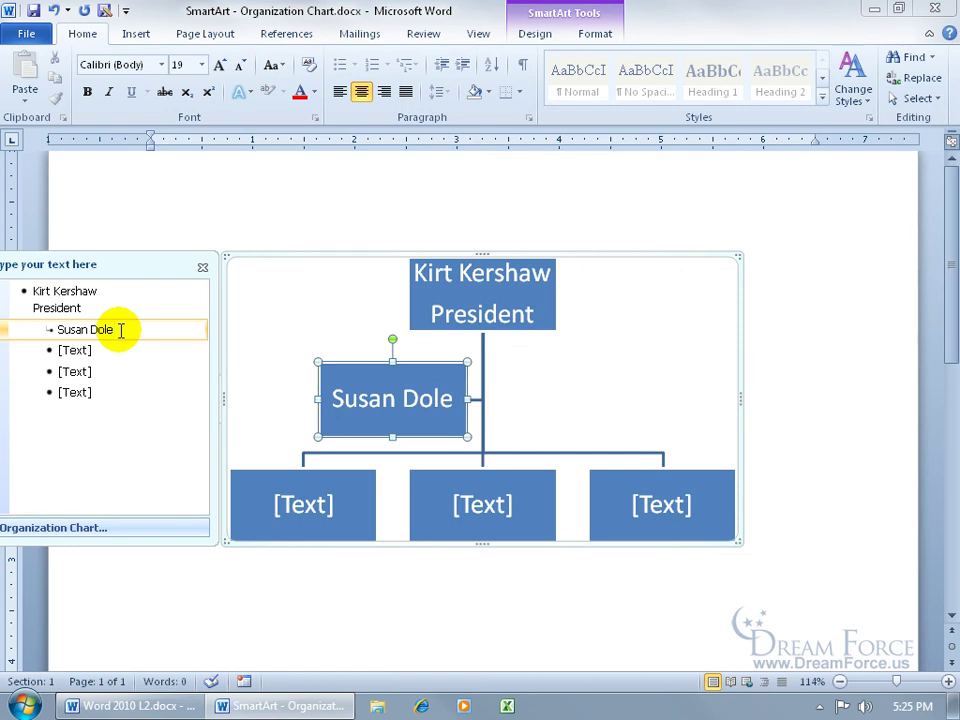
key(shift+Return)
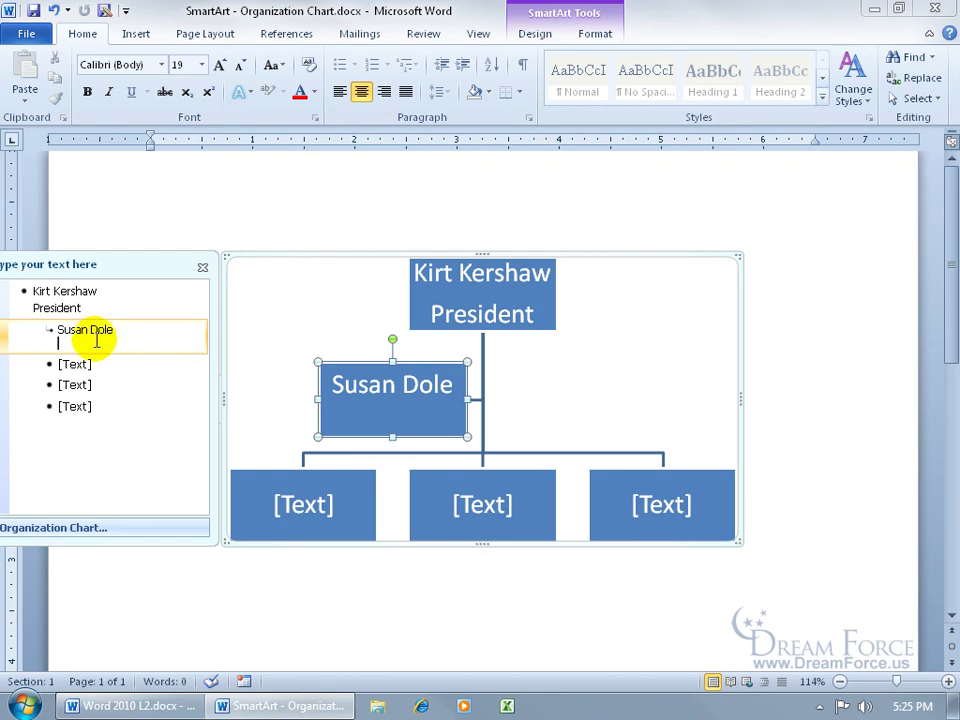
- Title the assistant 'Admin Asst' and label the first bottom box with a name and 'VP'
text(Admin Asst)
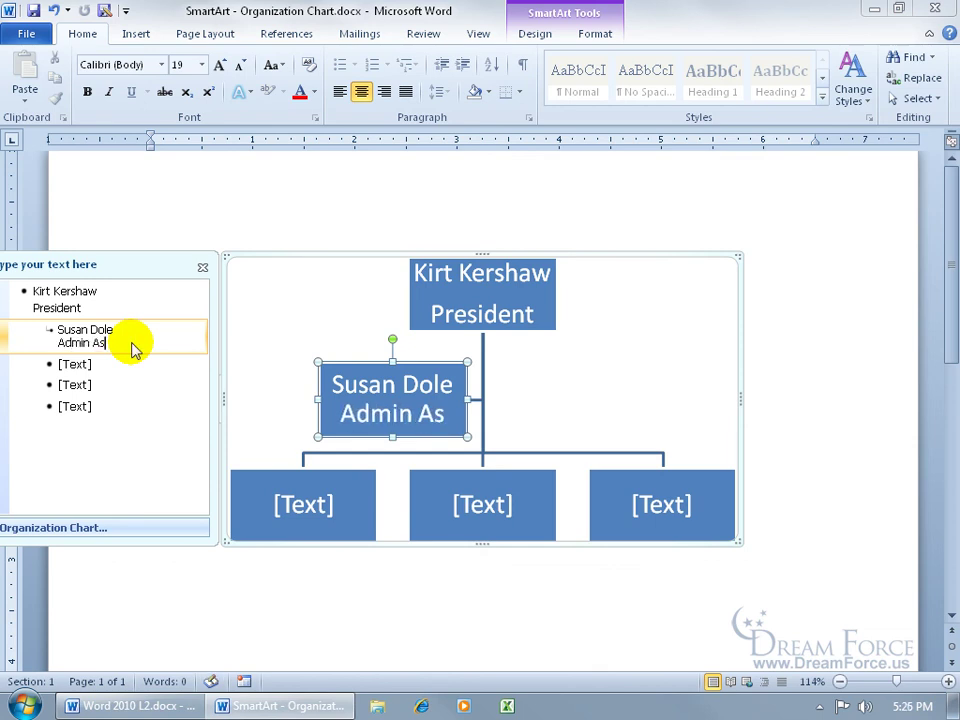
click(76, 364)
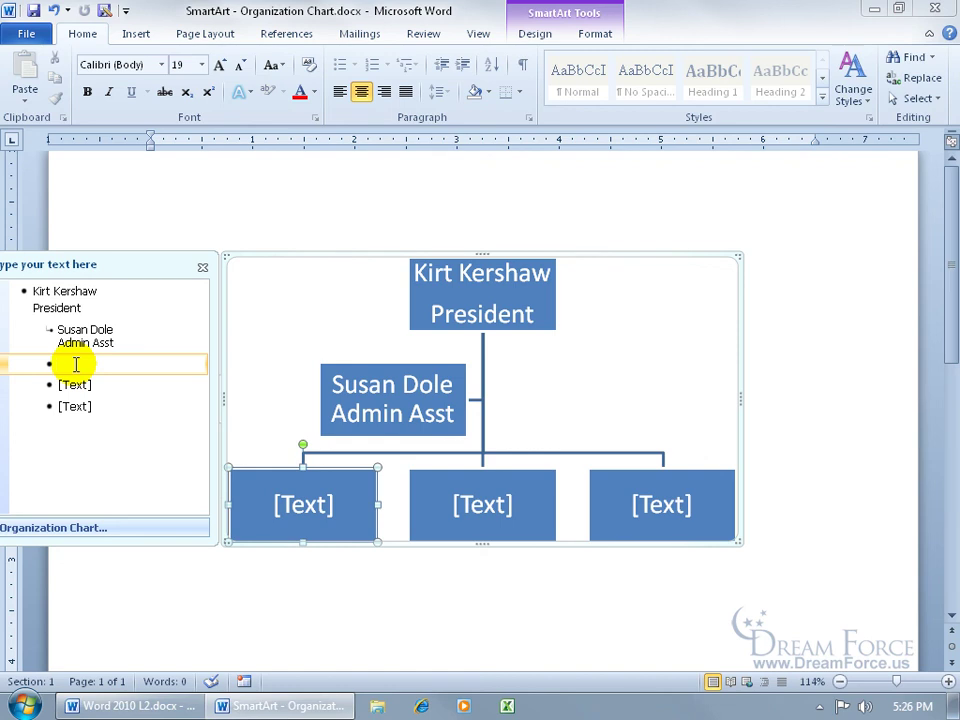
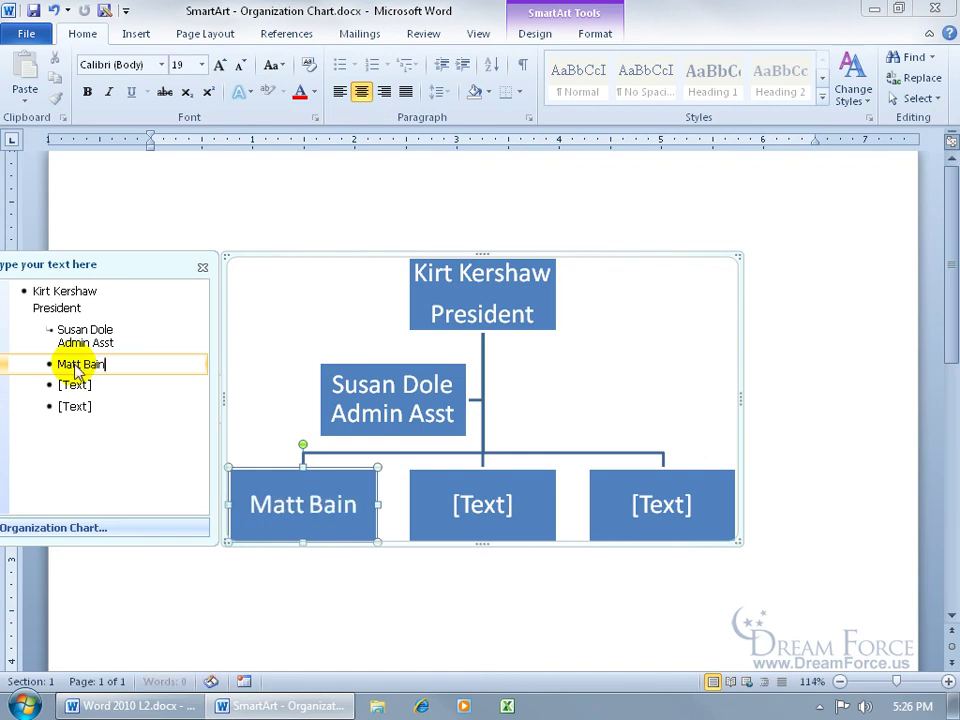
key(shift+Return)
text(VP)
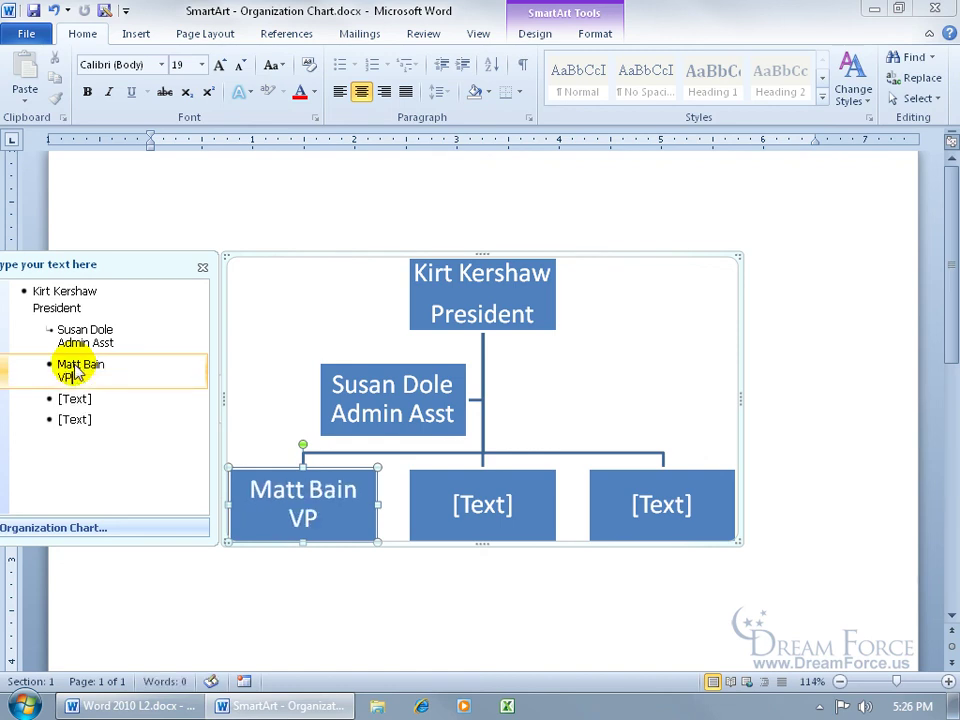
- Label the remaining two bottom boxes with names and the title 'VP'
key(Down)
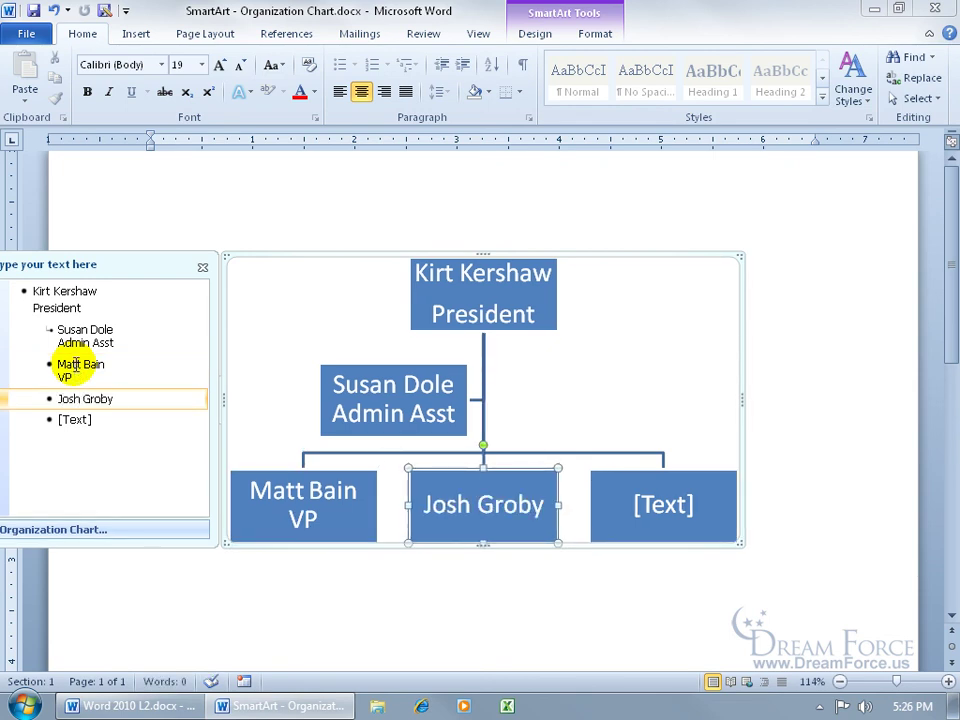
key(shift+Return)
text(VP)
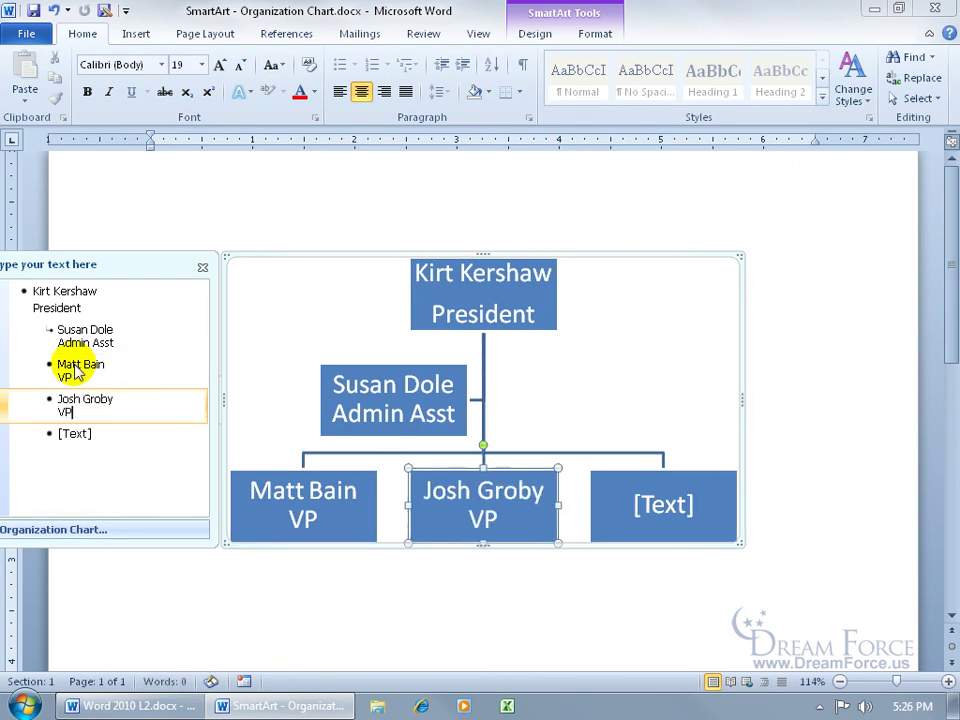
key(Down)
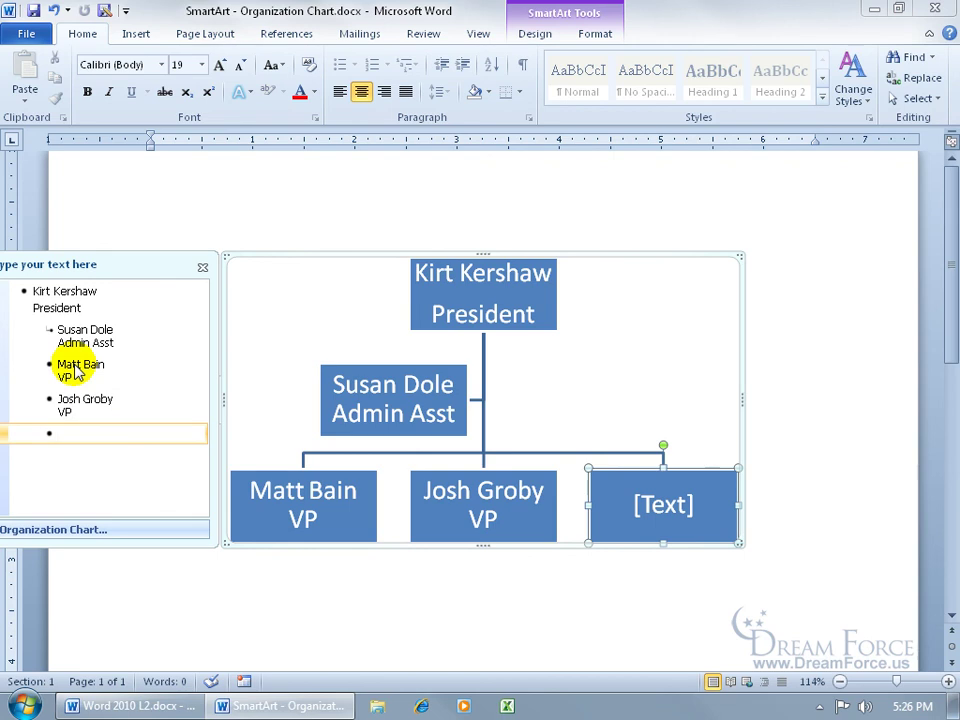
key(shift+Return)
text(VP)
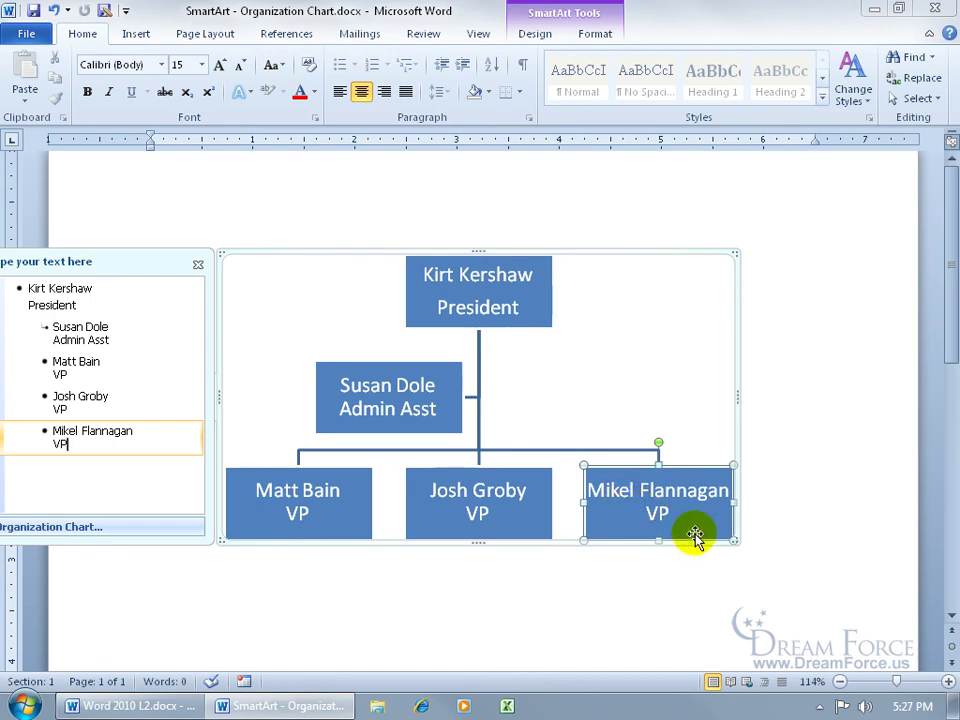
click(768, 458)
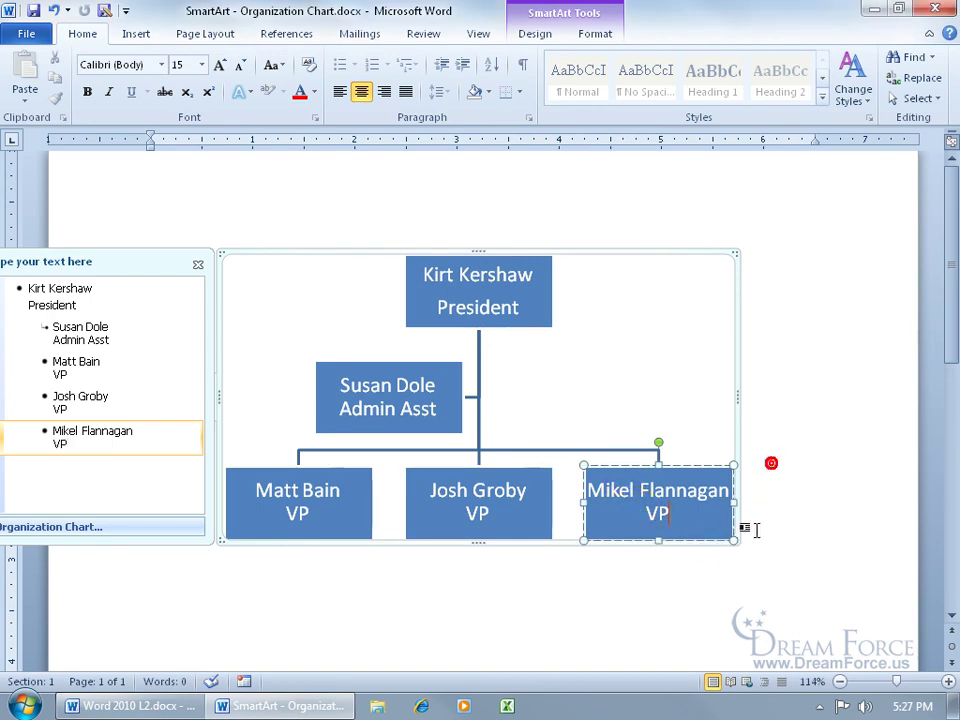
- Reselect the org chart and show the SmartArt Tools Design options
click(729, 542)
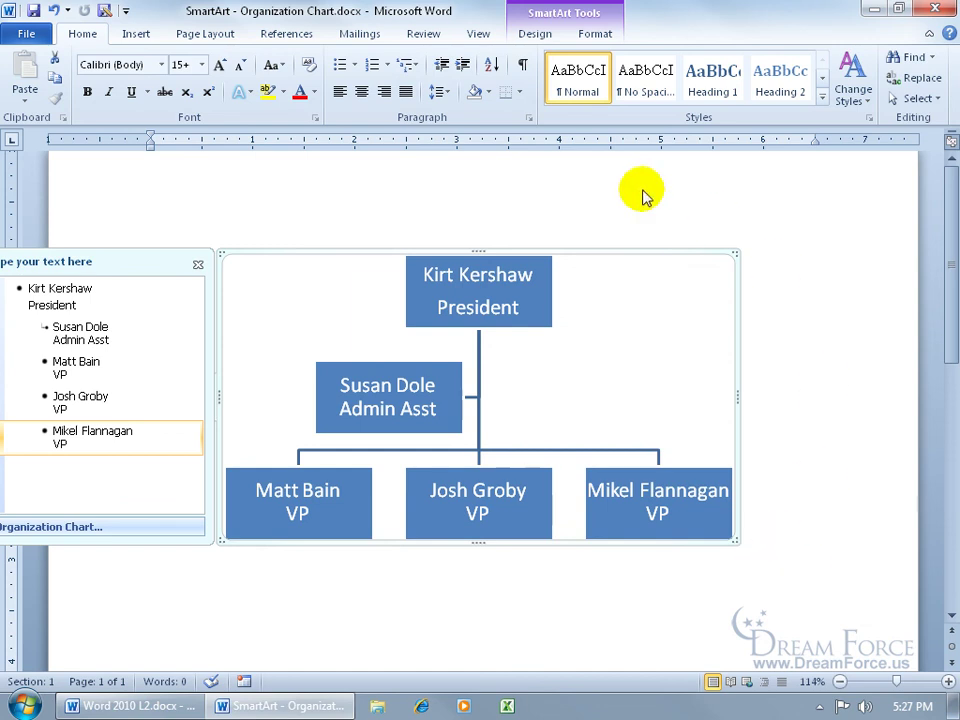
click(536, 36)
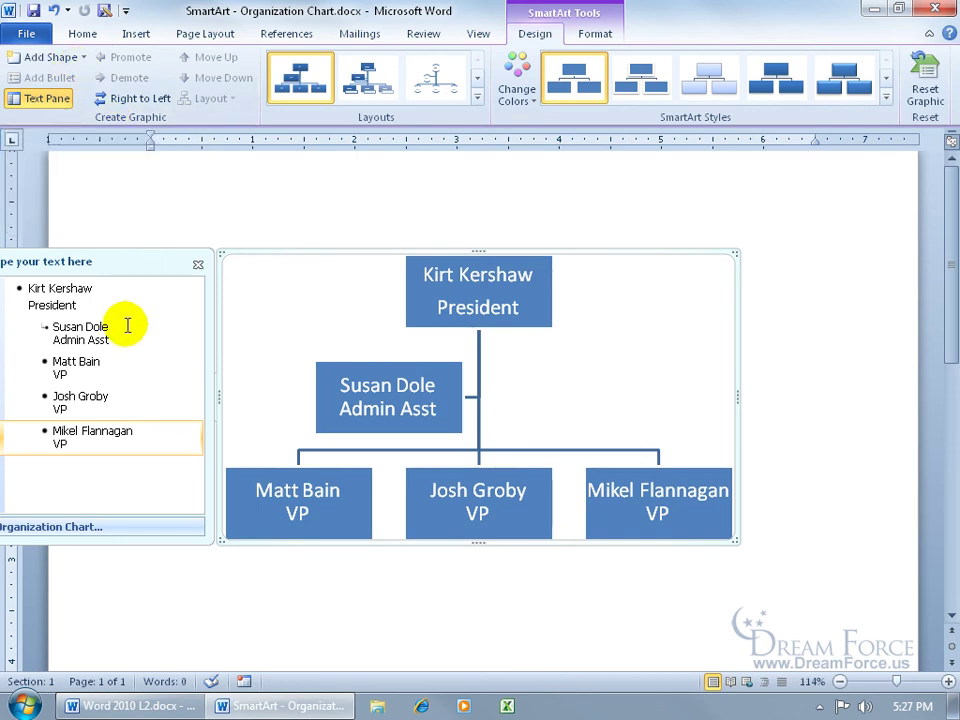
- Insert an empty box before the last VP, discarding an accidentally added assistant box
click(505, 329)
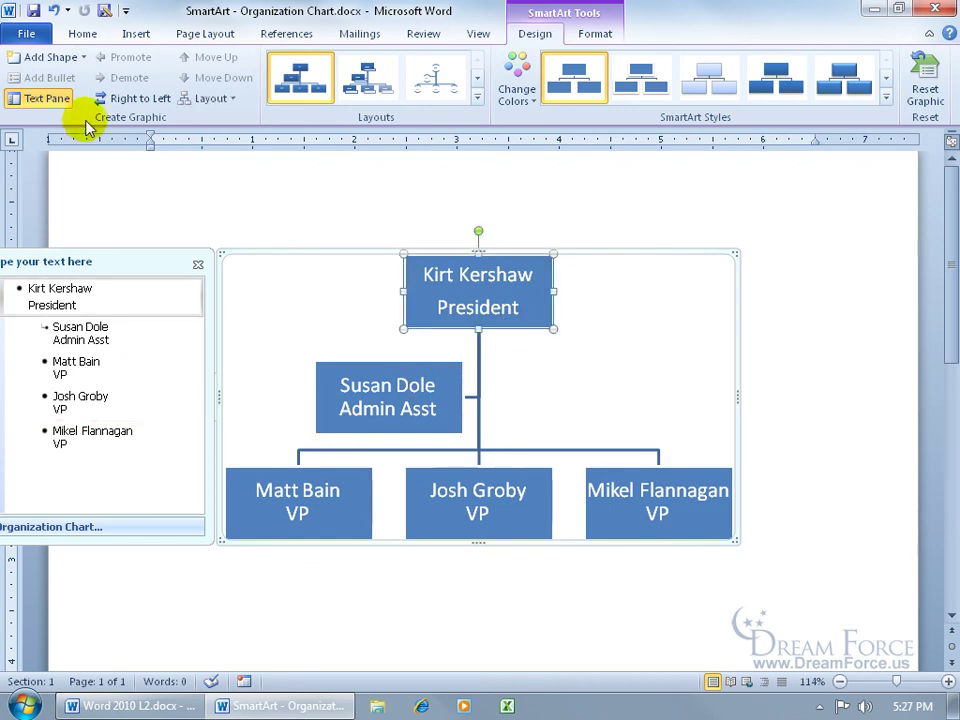
click(84, 57)
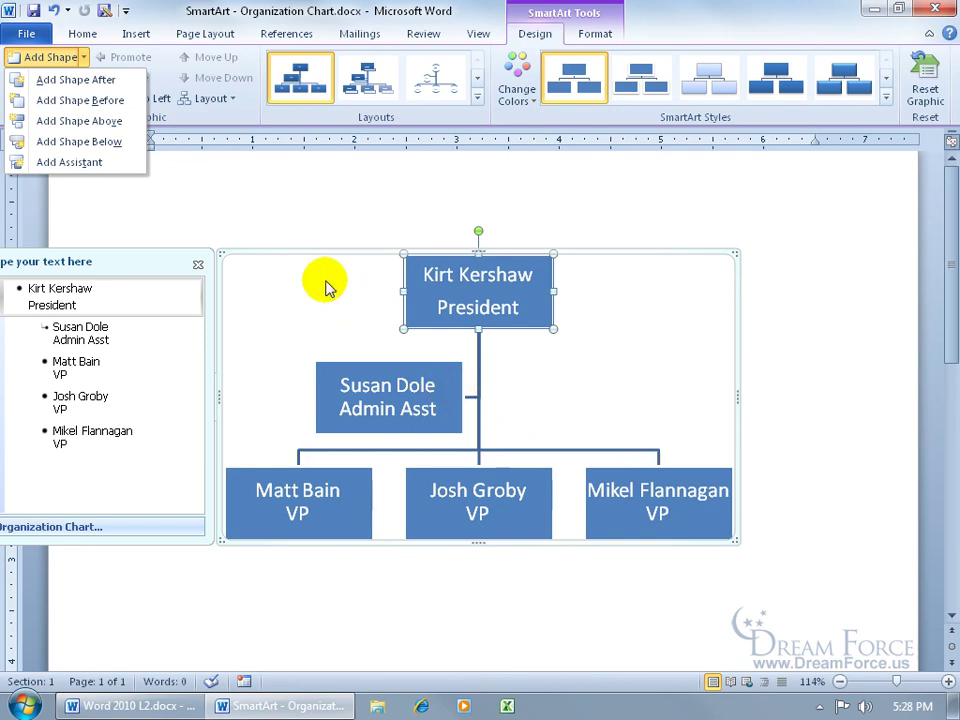
click(97, 165)
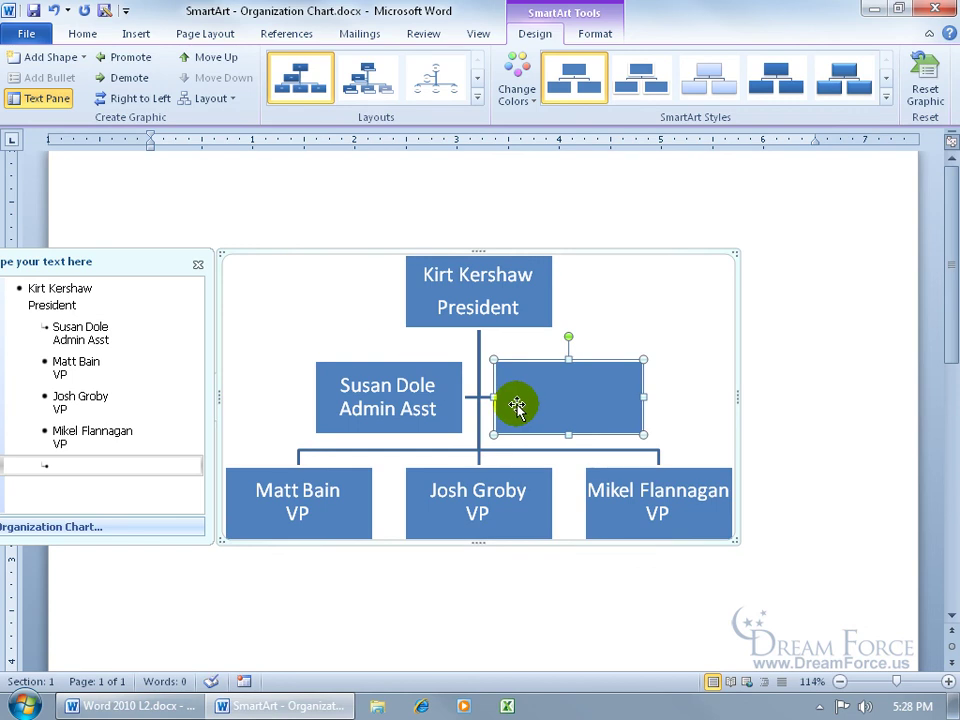
key(BackSpace)
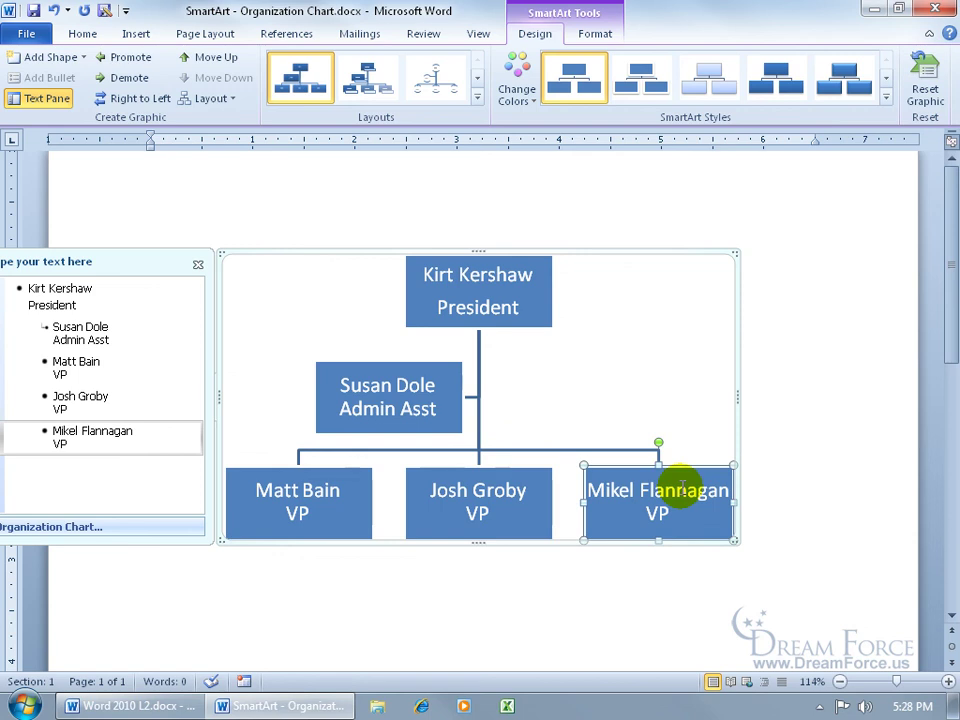
click(85, 58)
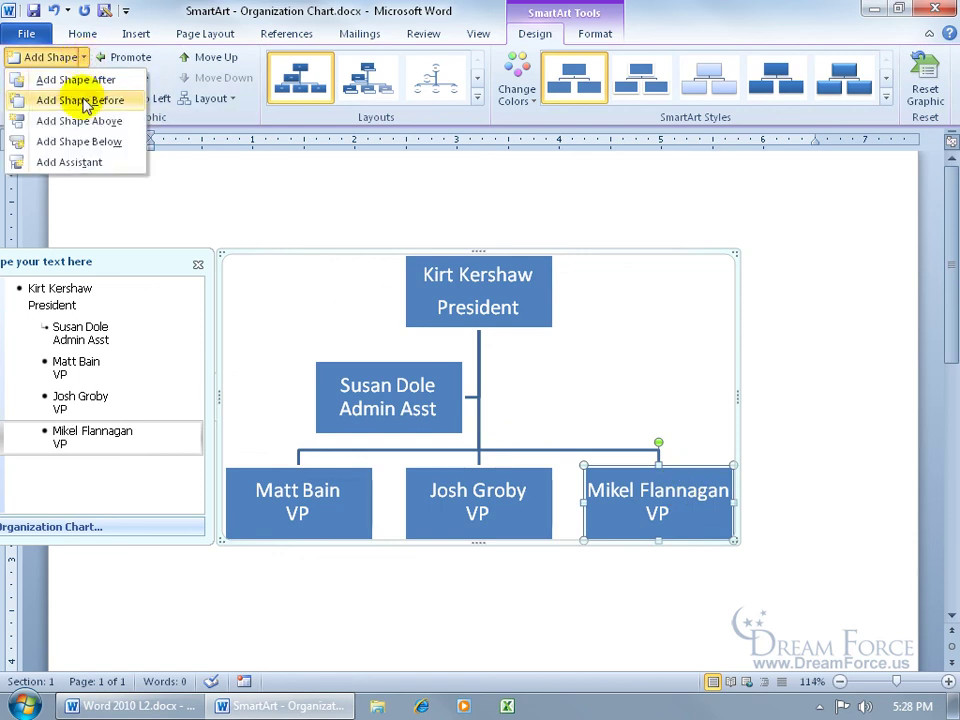
click(80, 100)
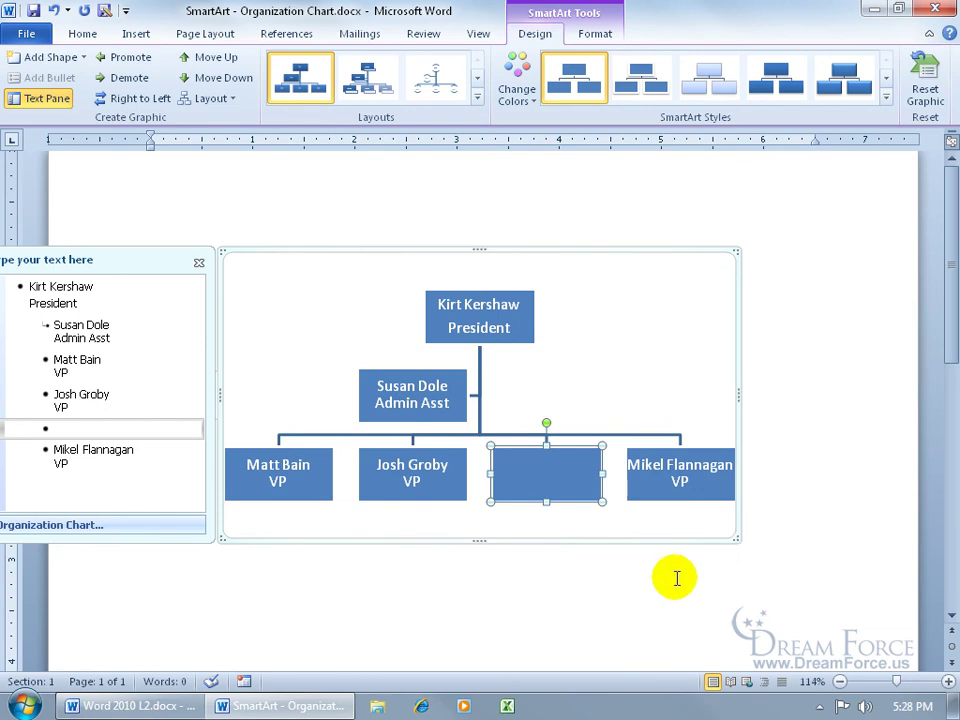
- Fill the empty bottom-row box with the new VP's name and the title 'VP'
click(564, 492)
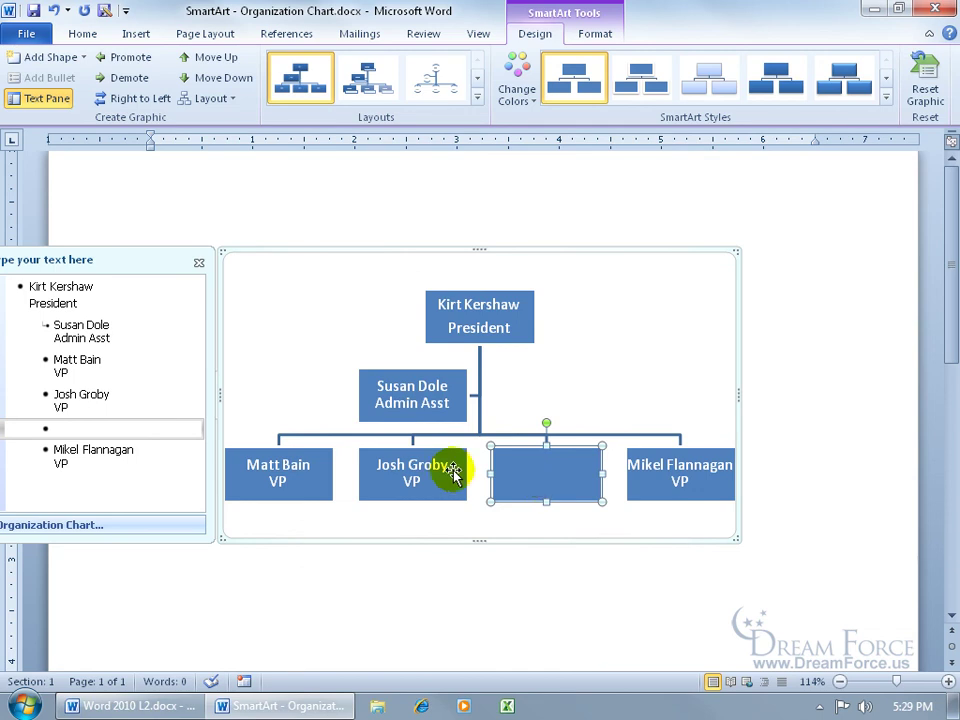
click(132, 427)
text(Carol Brady)
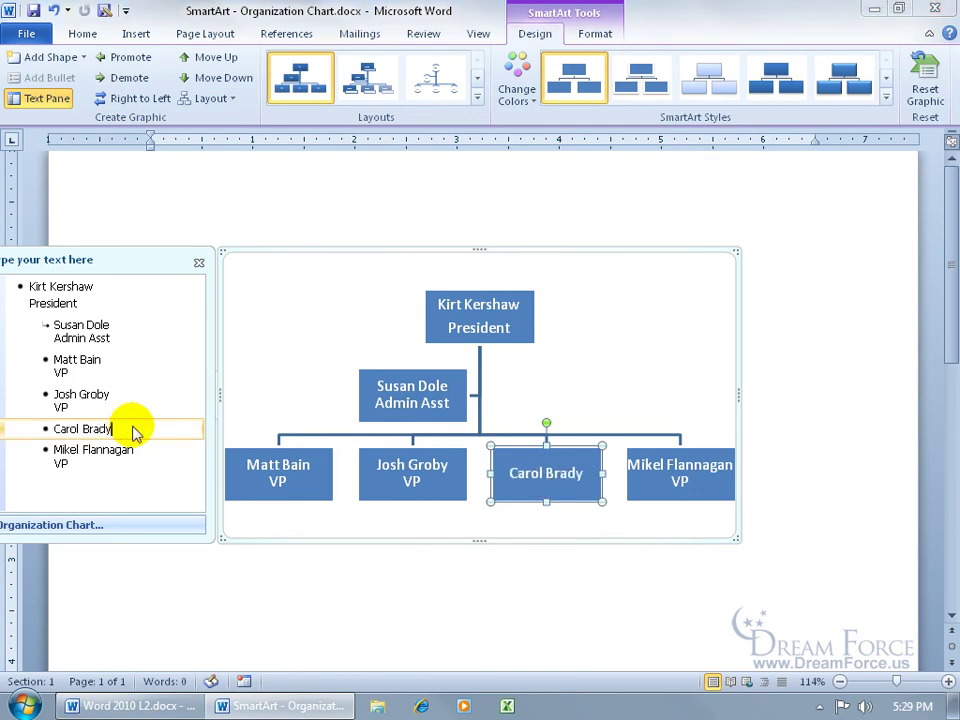
key(shift+Return)
text(VP)
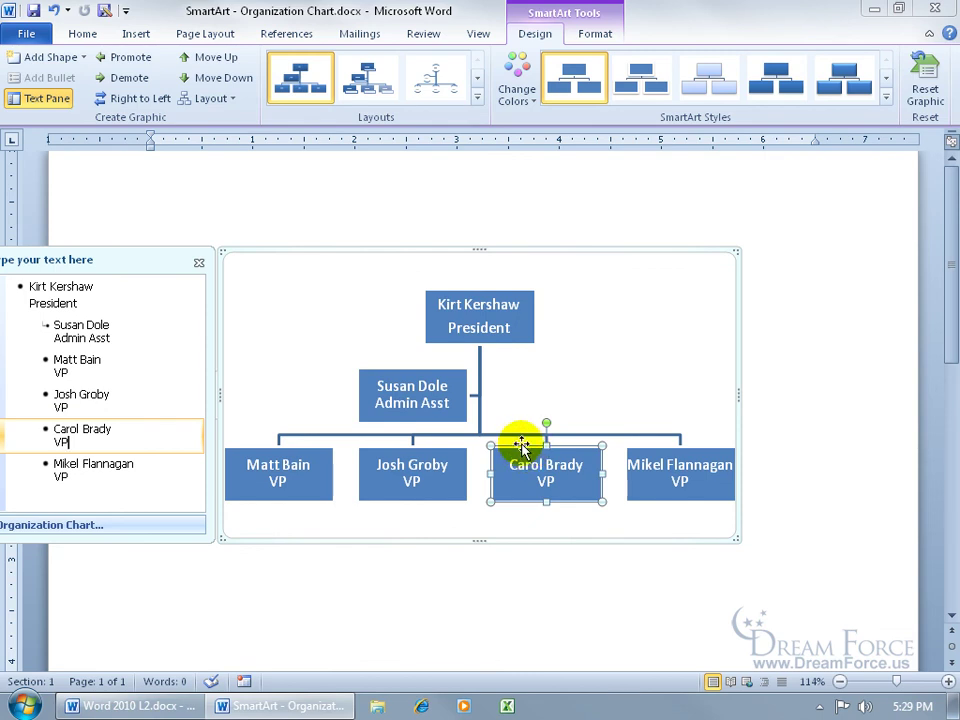
click(129, 79)
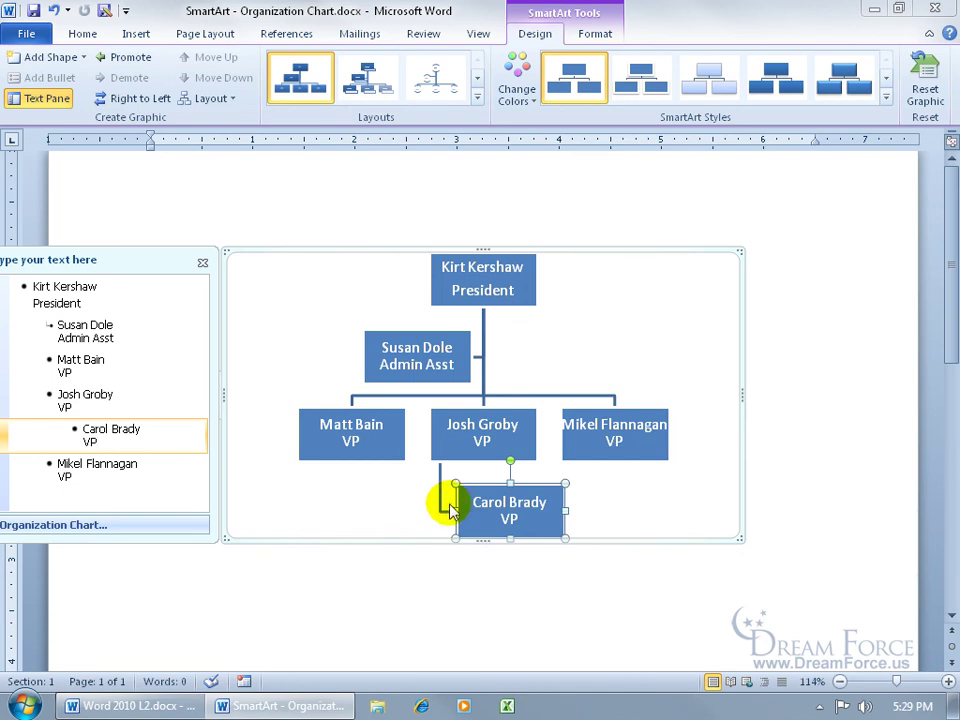
click(136, 59)
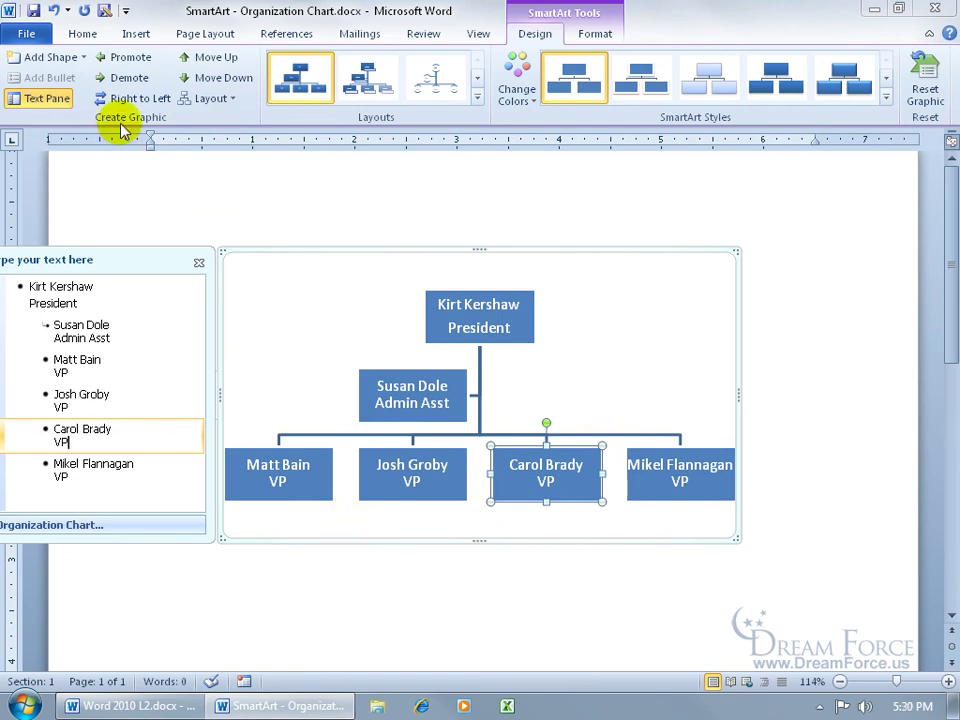
click(52, 99)
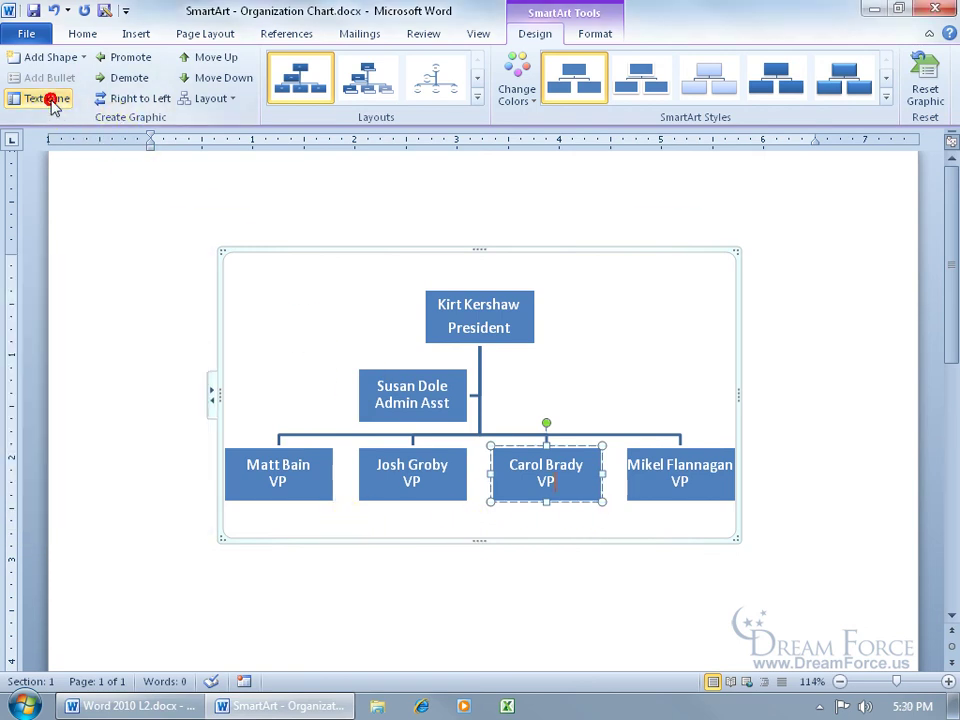
click(42, 98)
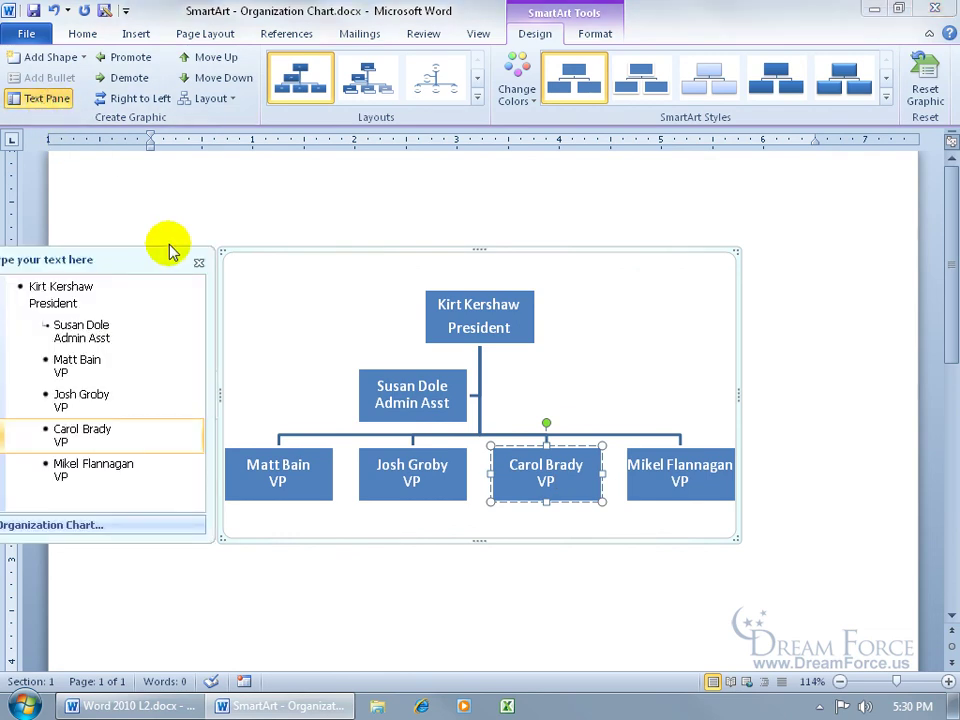
click(198, 266)
click(52, 98)
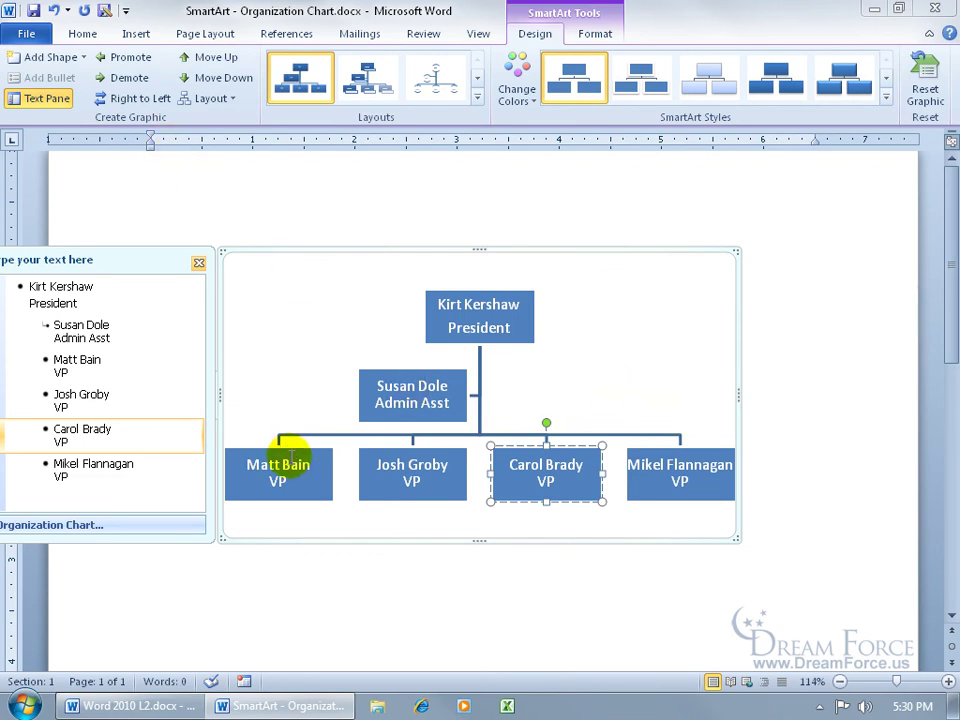
click(135, 98)
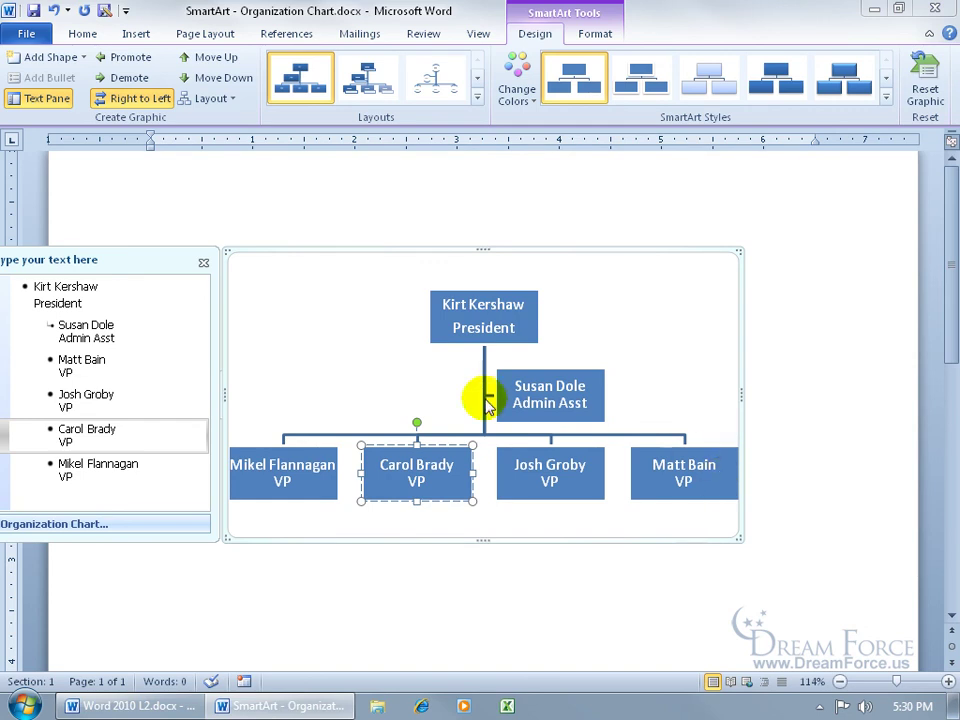
click(142, 98)
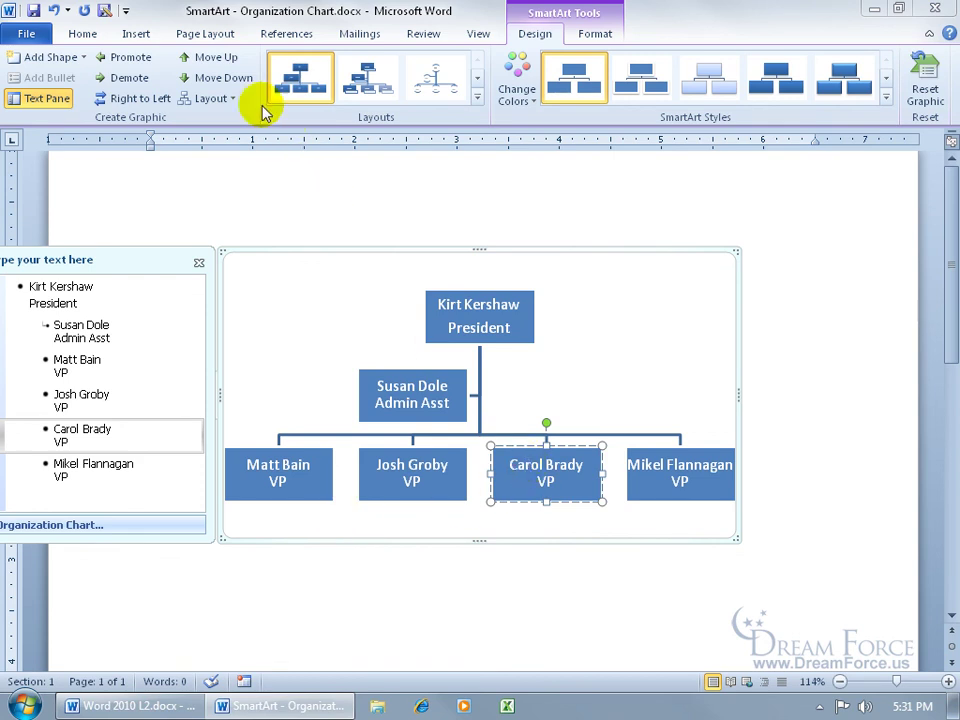
- Move the new VP up twice to the front and demote the third VP under the second
click(220, 58)
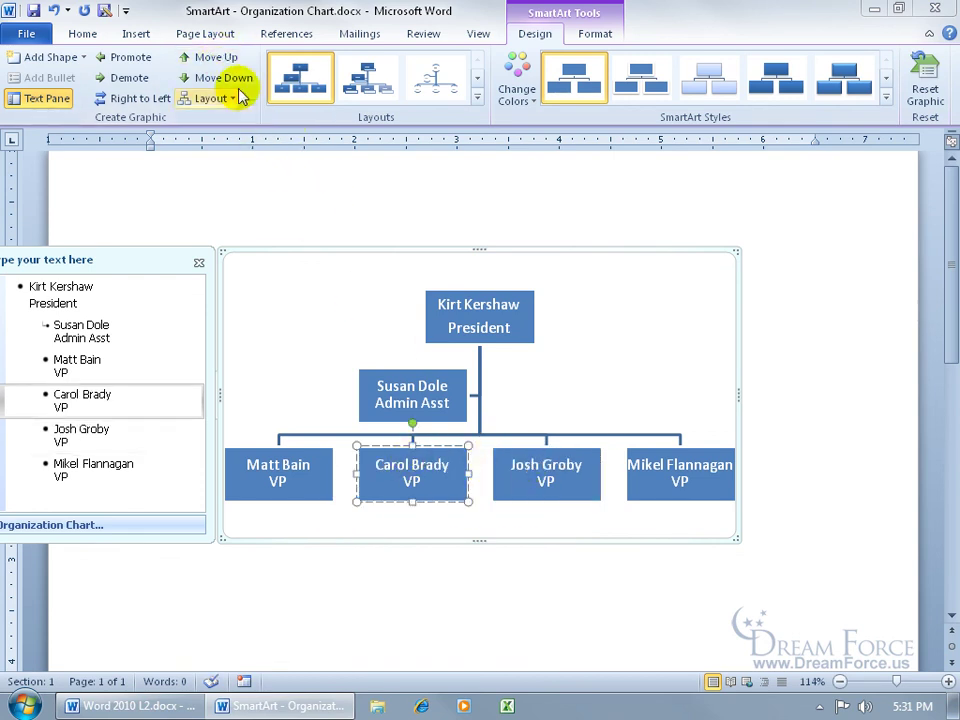
click(214, 57)
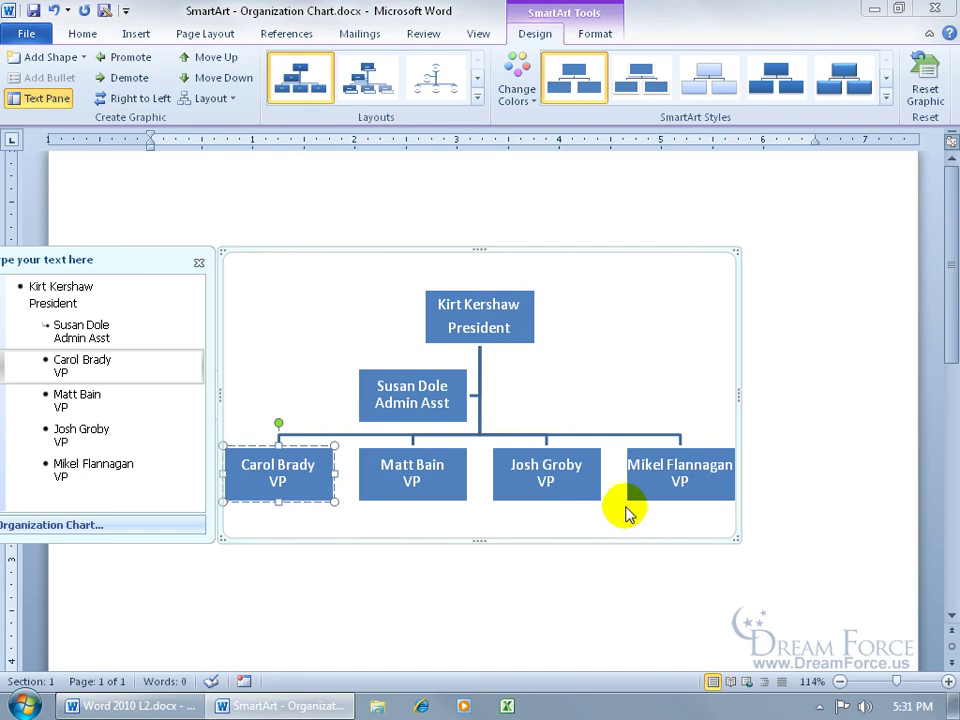
click(530, 450)
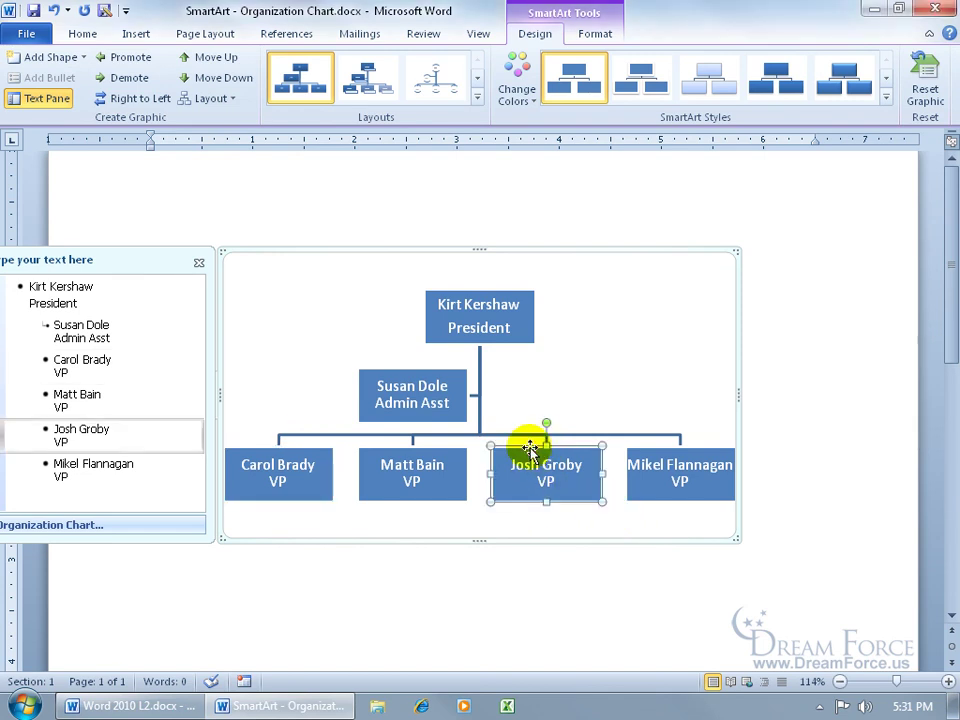
click(130, 77)
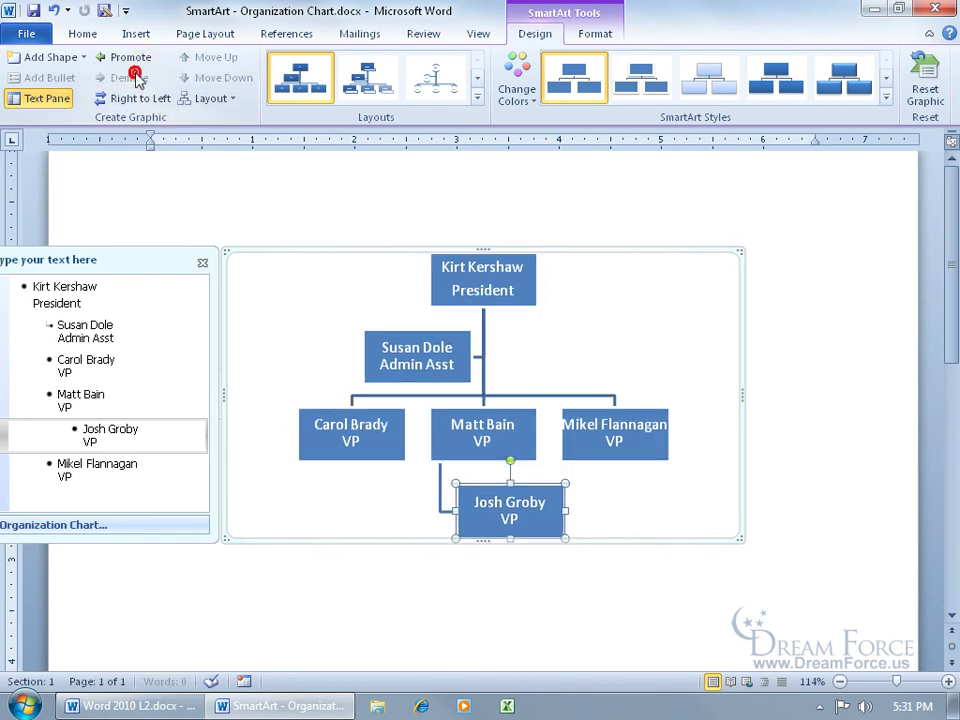
click(460, 413)
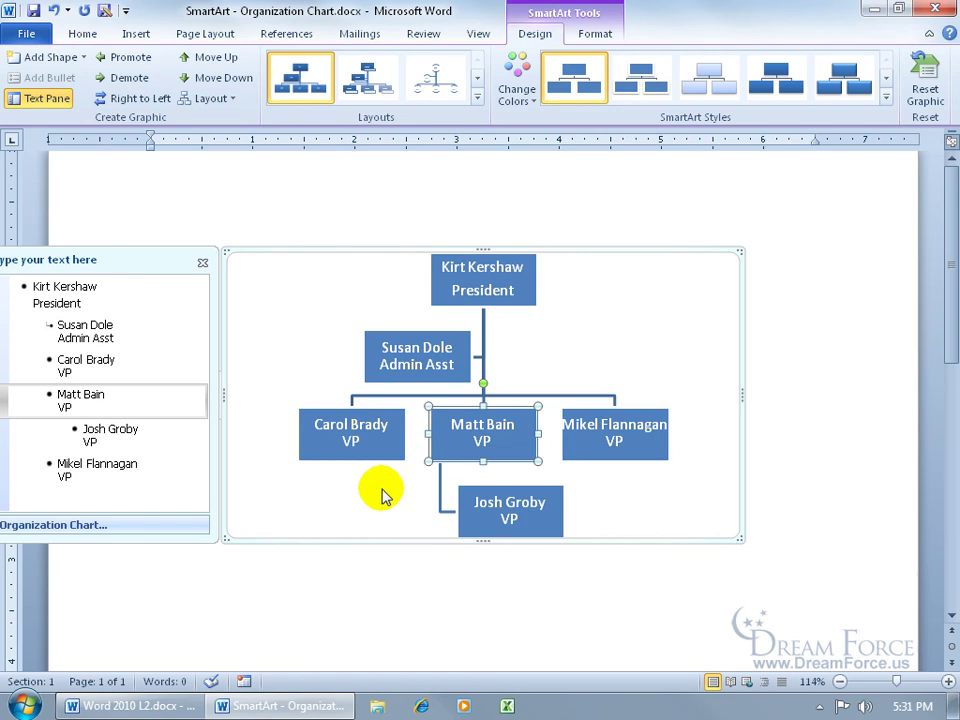
click(230, 98)
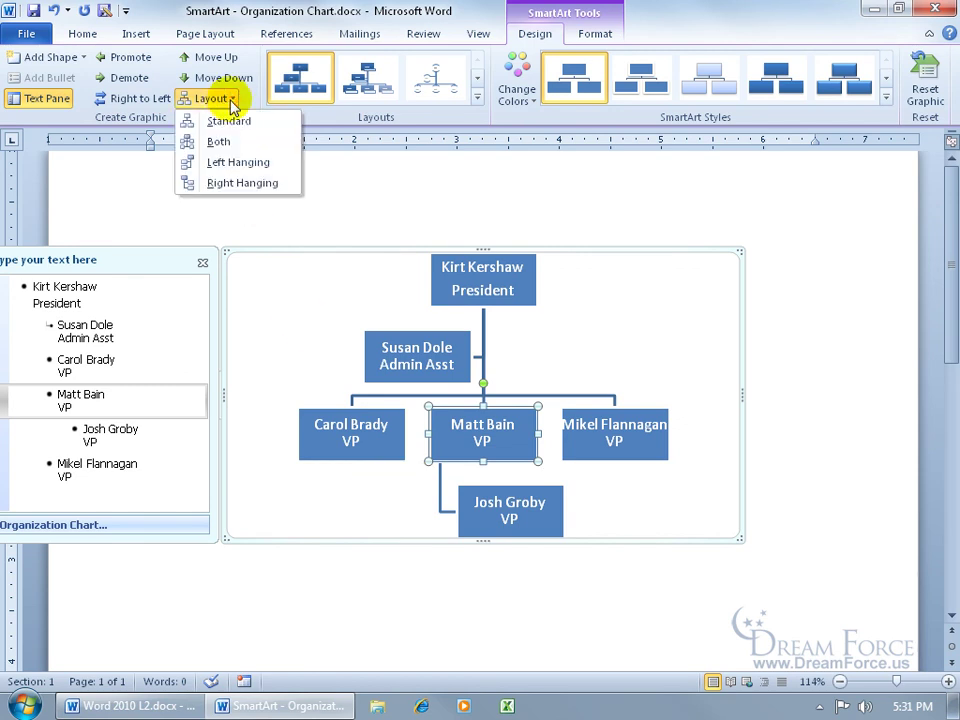
click(240, 170)
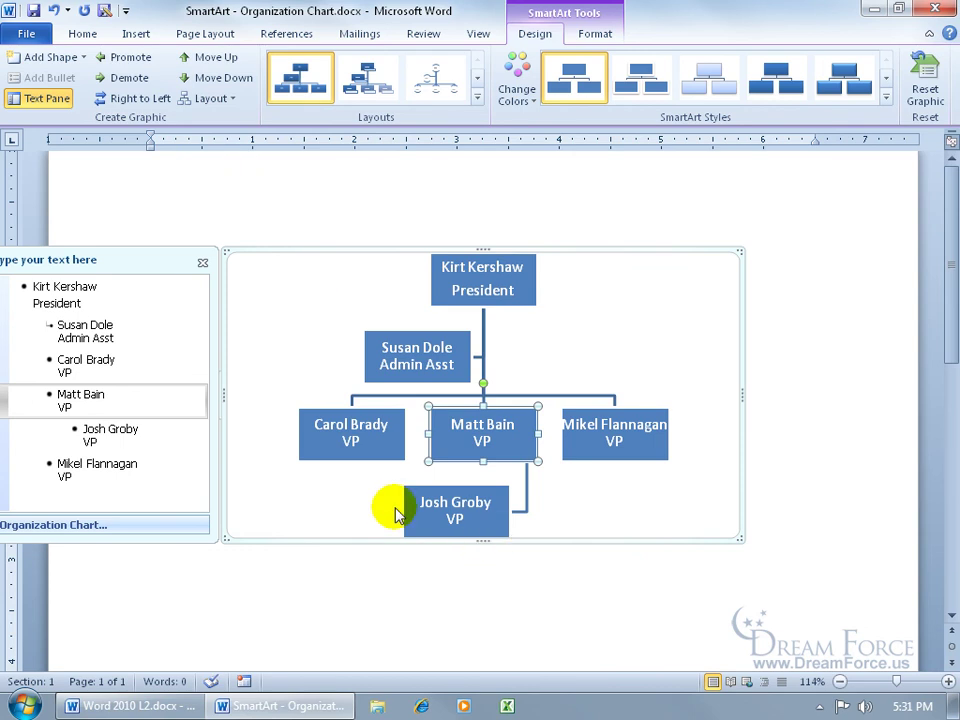
click(222, 97)
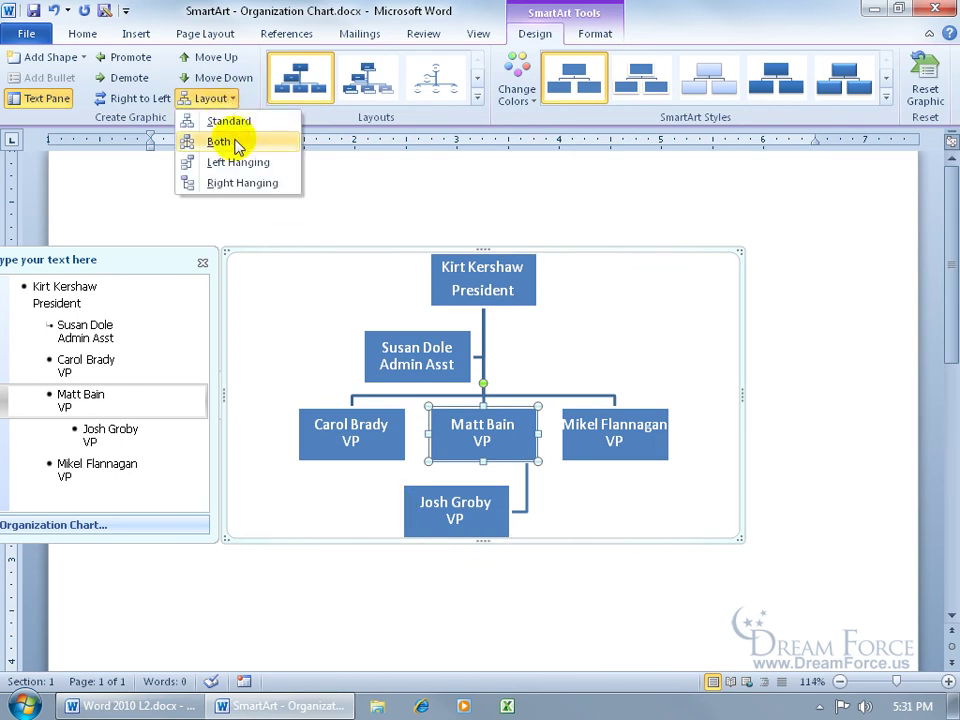
click(243, 184)
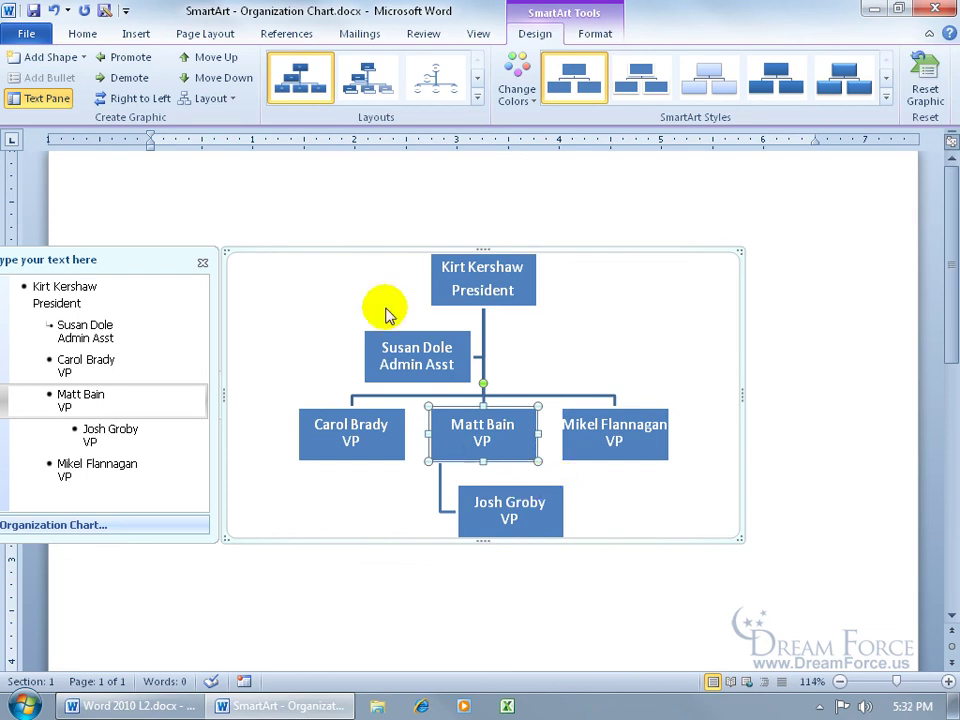
click(478, 100)
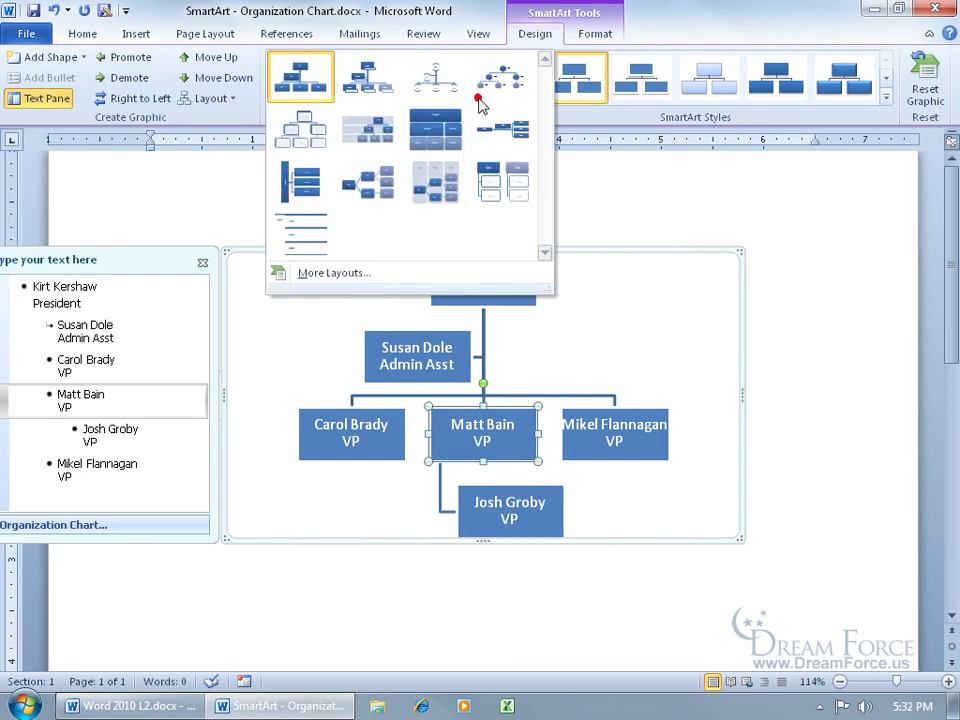
click(240, 100)
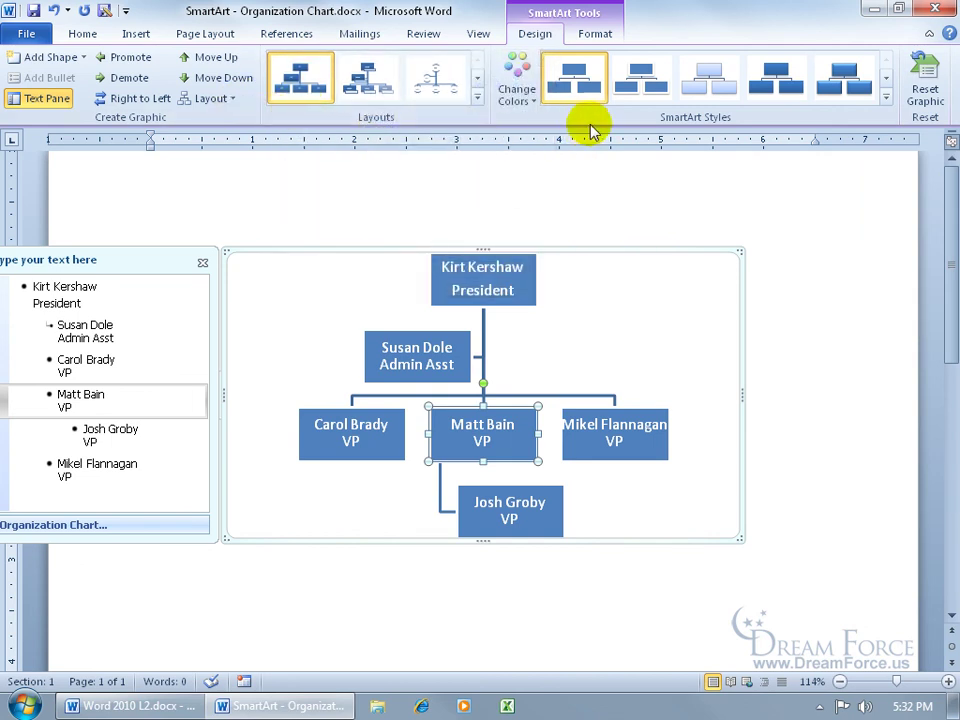
- Apply the Inset 3-D SmartArt style and Colorful Range - Accent Colors 2 to 3 colors
click(884, 96)
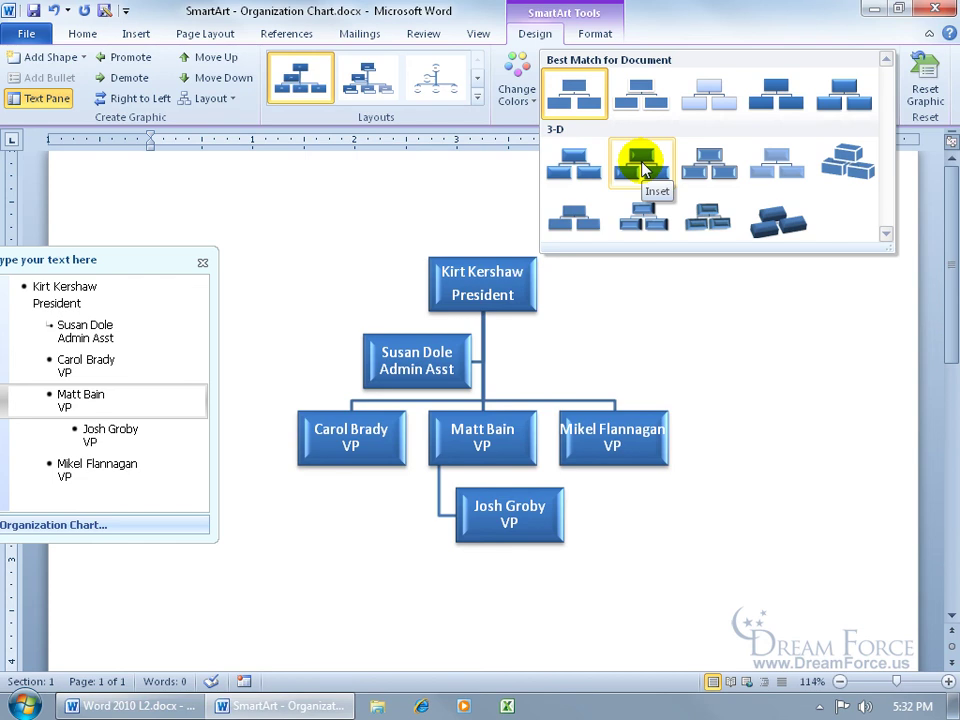
click(643, 168)
click(522, 94)
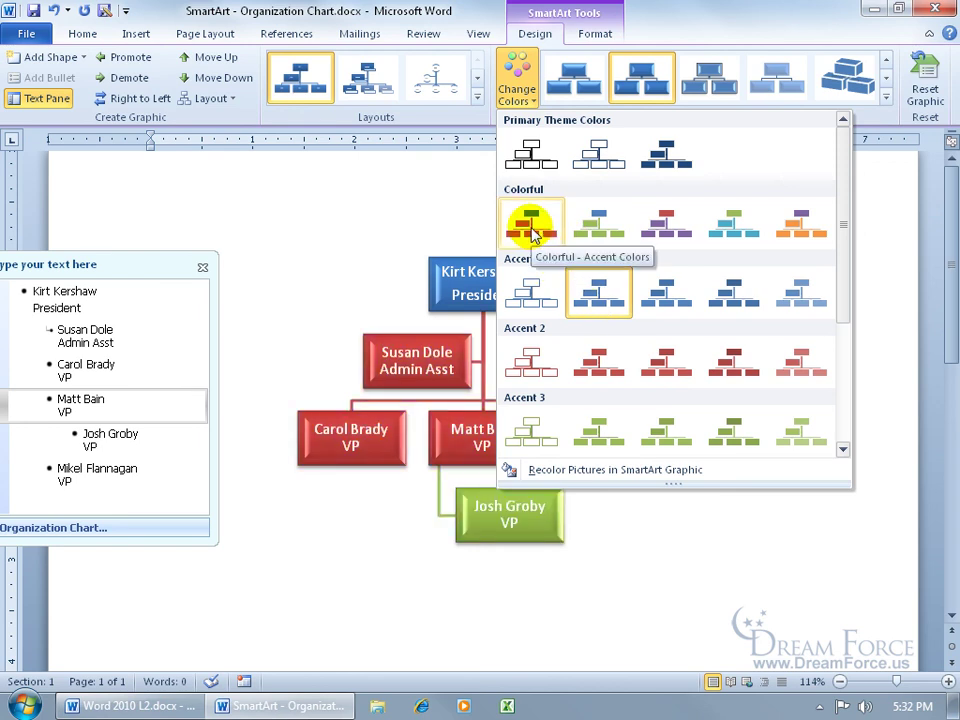
click(592, 238)
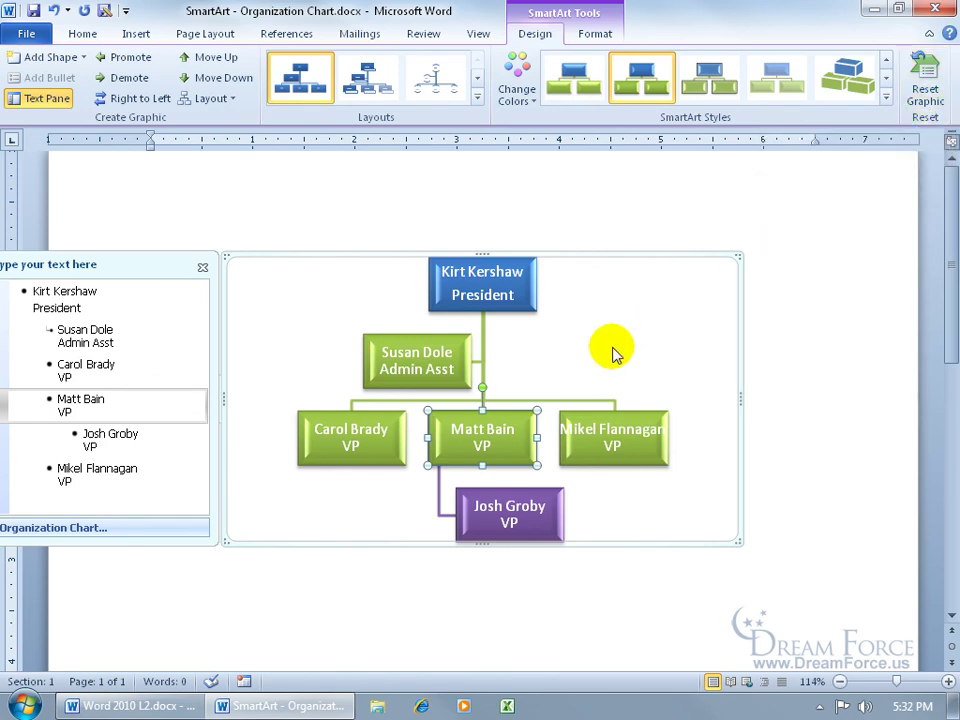
click(600, 33)
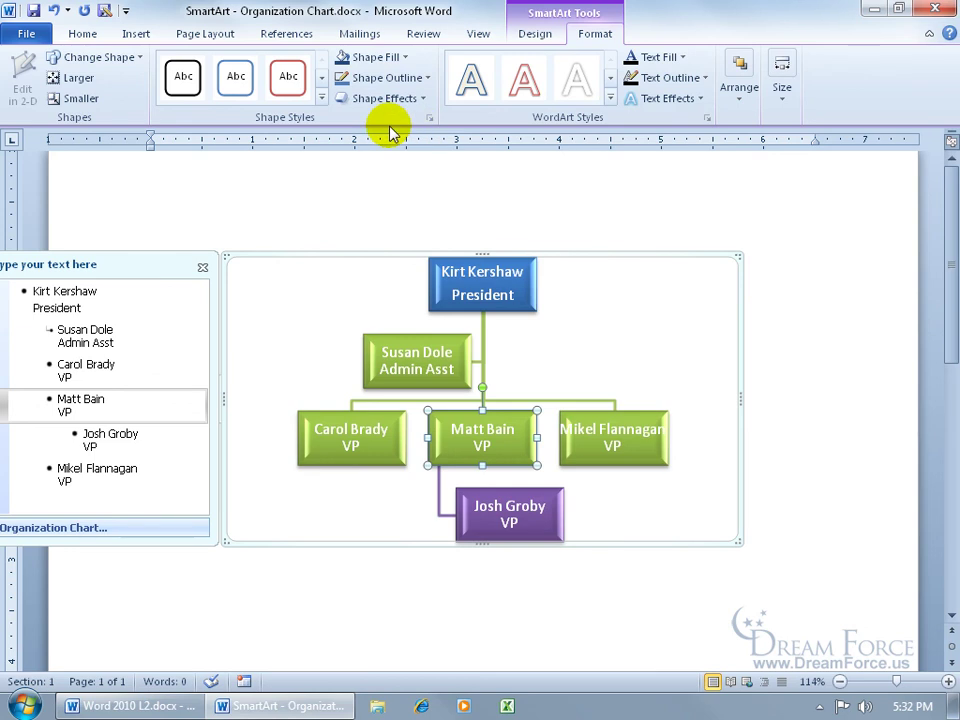
- Give the middle VP's box an orange shape style and drag its subordinate box to the lower left
click(321, 97)
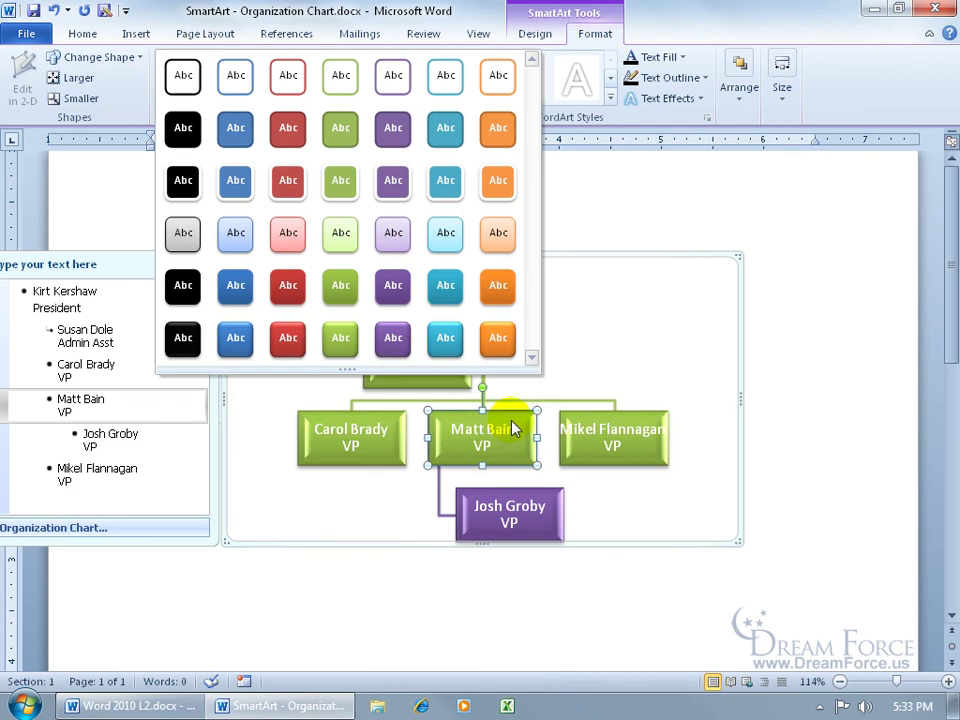
click(497, 340)
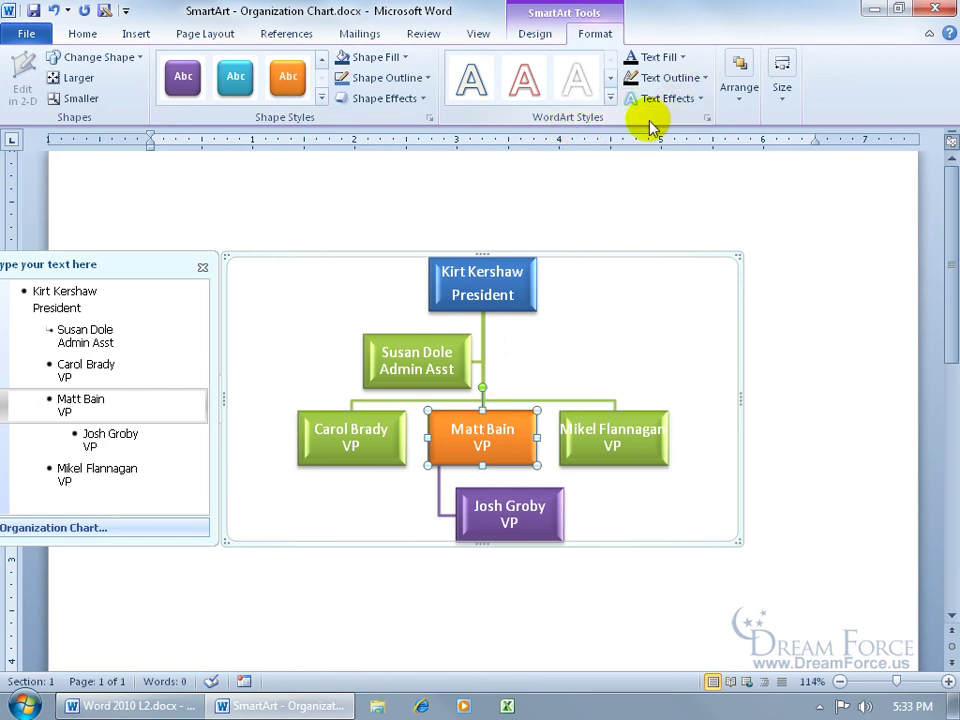
click(518, 490)
drag(530, 488, 336, 504)
drag(273, 494, 357, 429)
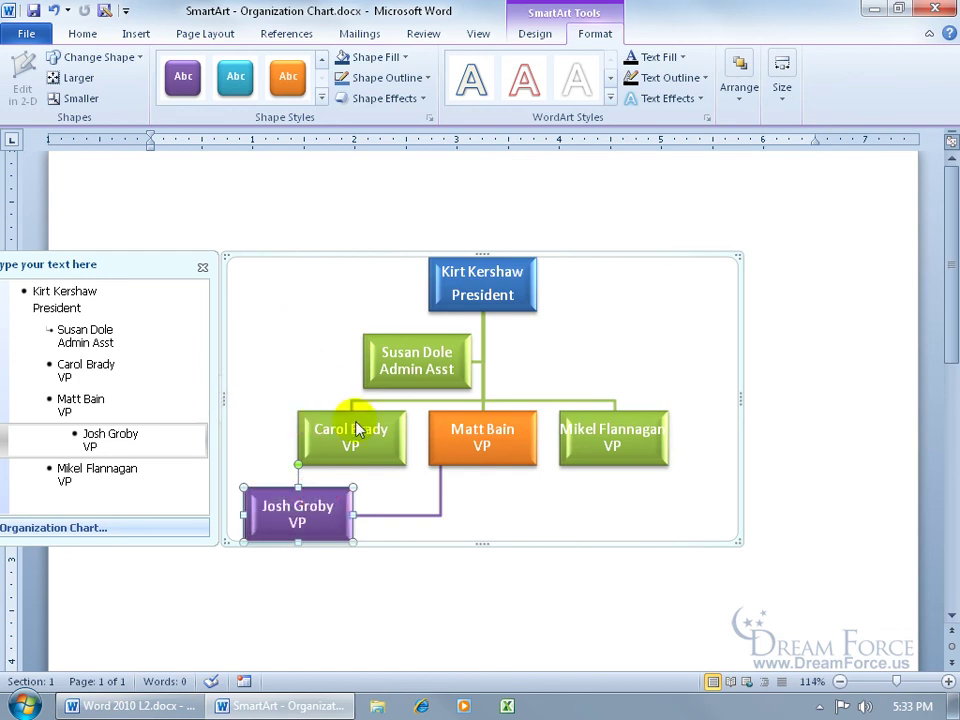